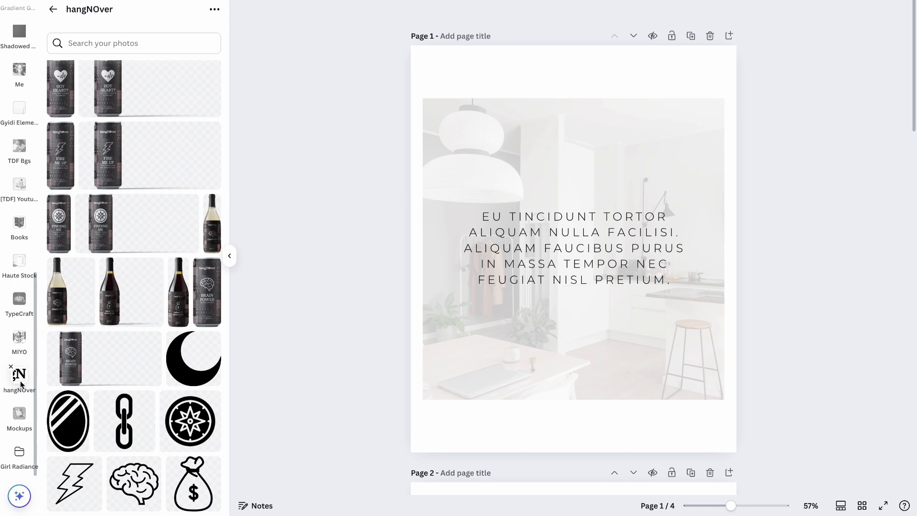
Look through all four pages of the template design.
scroll(360, 311, down, 7)
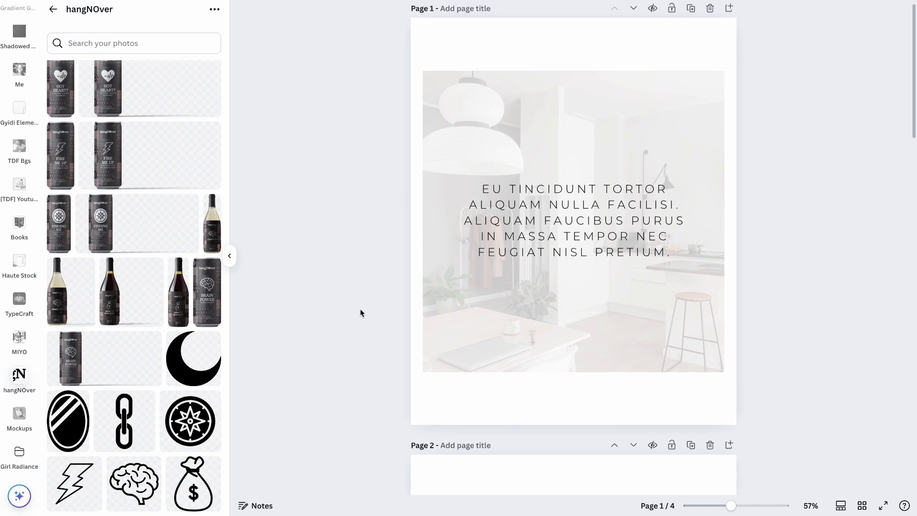
scroll(361, 311, down, 11)
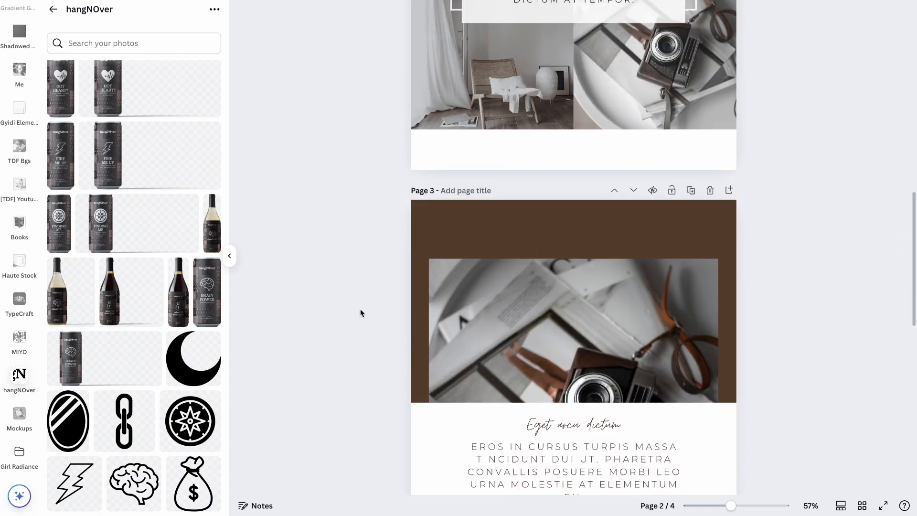
scroll(361, 311, down, 9)
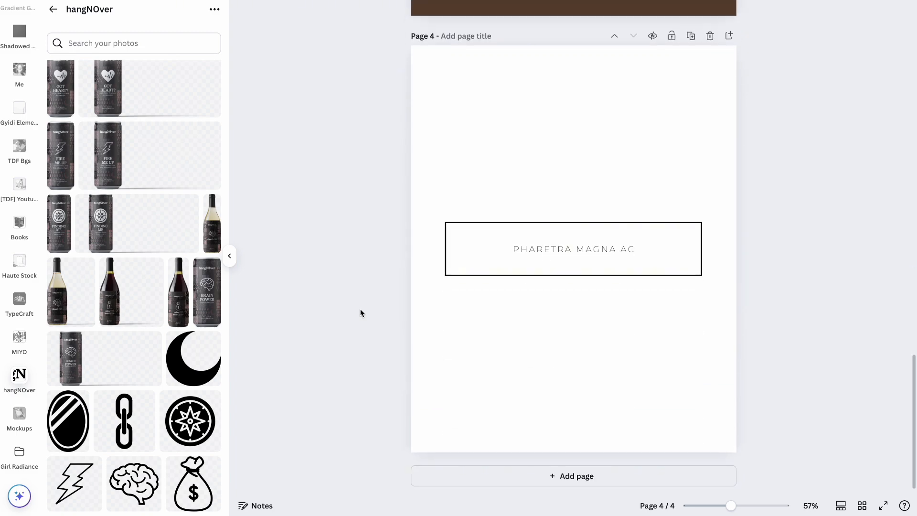
scroll(360, 313, up, 20)
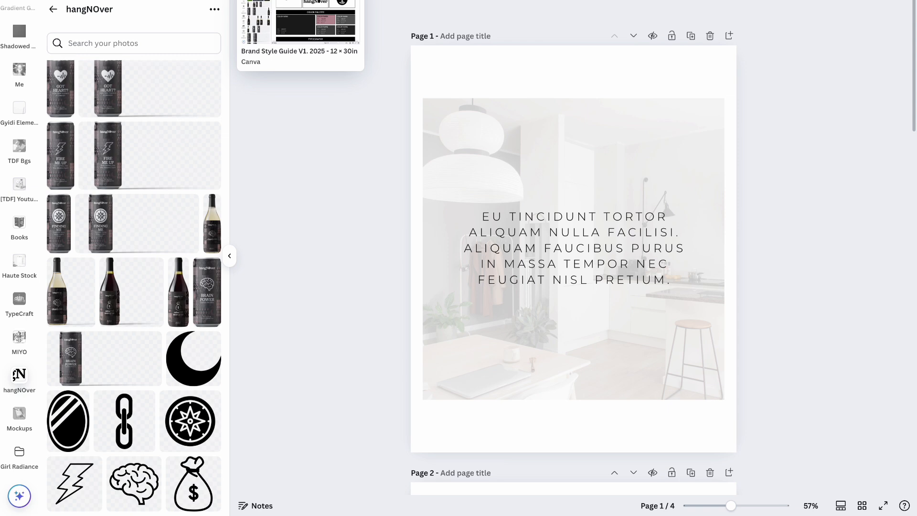
Switch to the Brand Style Guide design and review its logos, color palette, typography, brand assets, applications, photography and brand information.
click(287, 1)
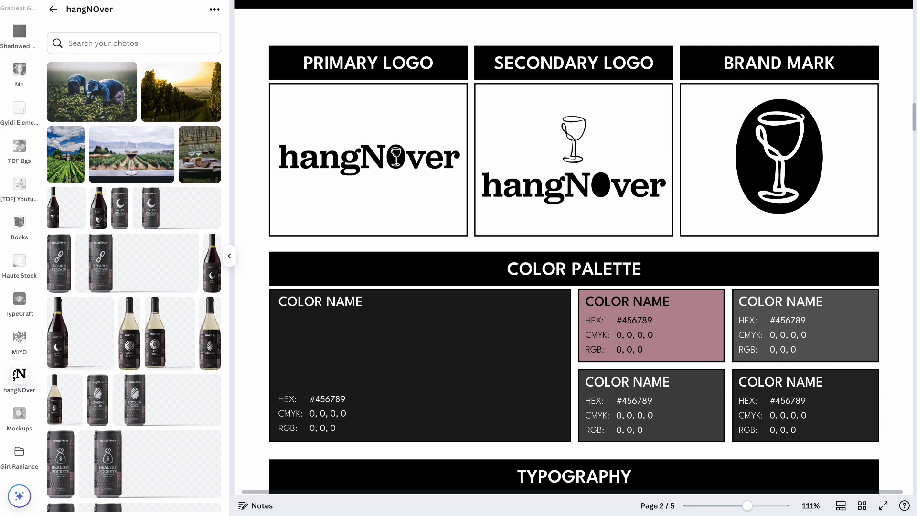
scroll(295, 96, up, 3)
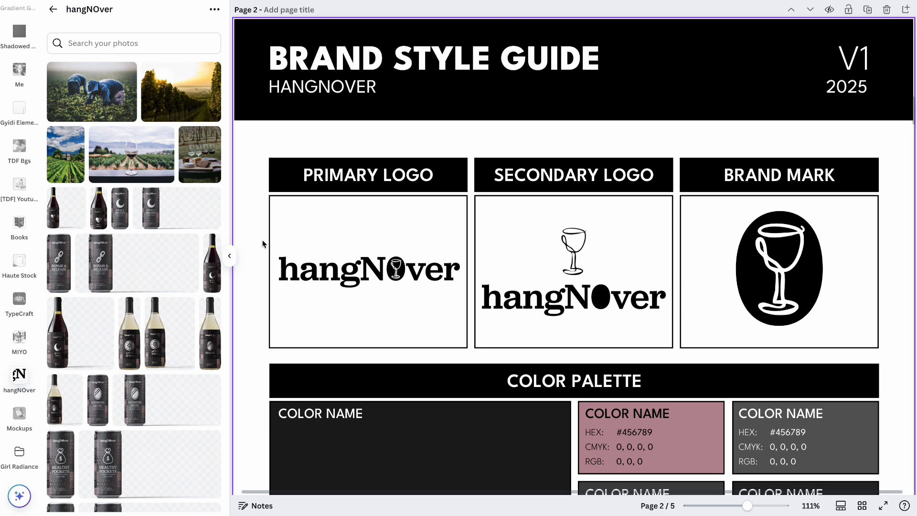
scroll(256, 271, down, 3)
scroll(256, 270, down, 3)
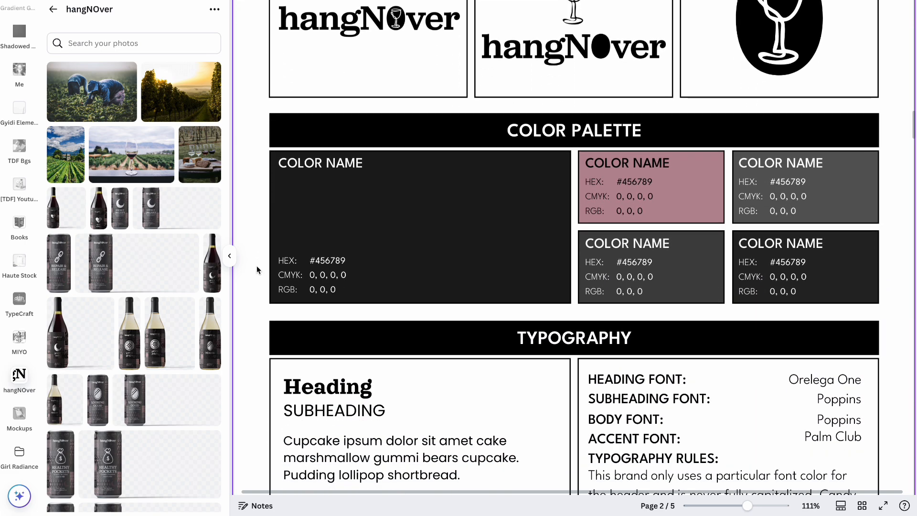
scroll(257, 270, down, 4)
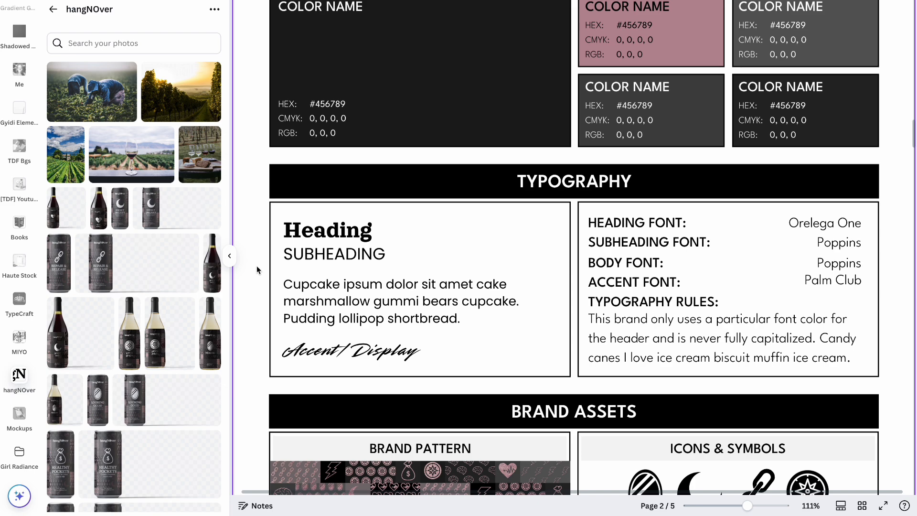
scroll(256, 270, down, 9)
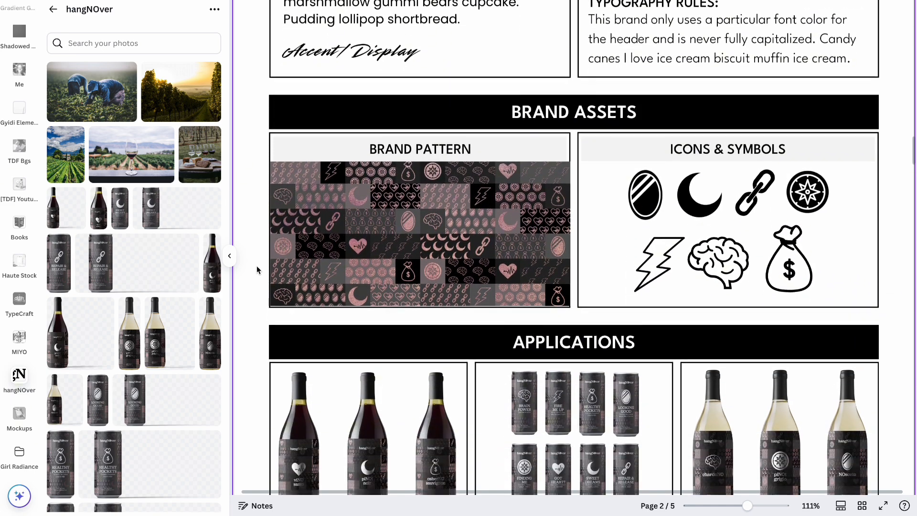
scroll(256, 270, down, 1)
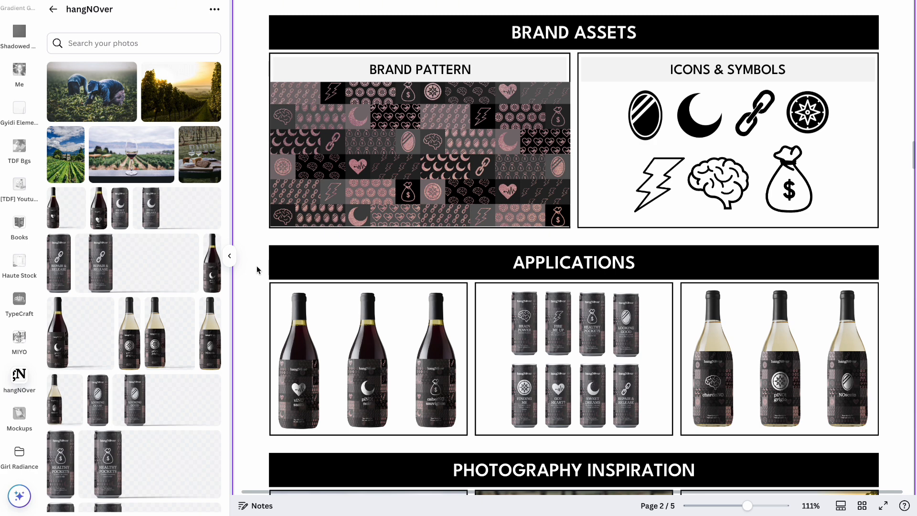
scroll(257, 266, down, 4)
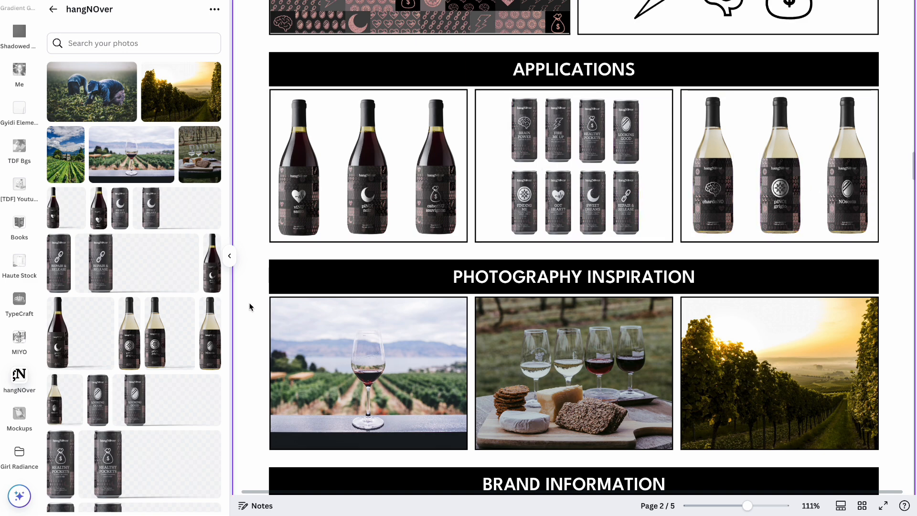
scroll(251, 307, down, 3)
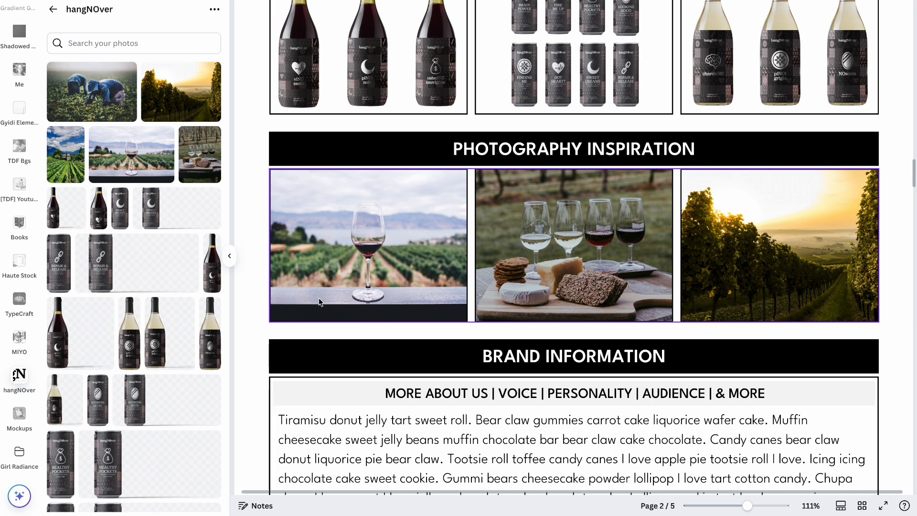
scroll(262, 275, down, 3)
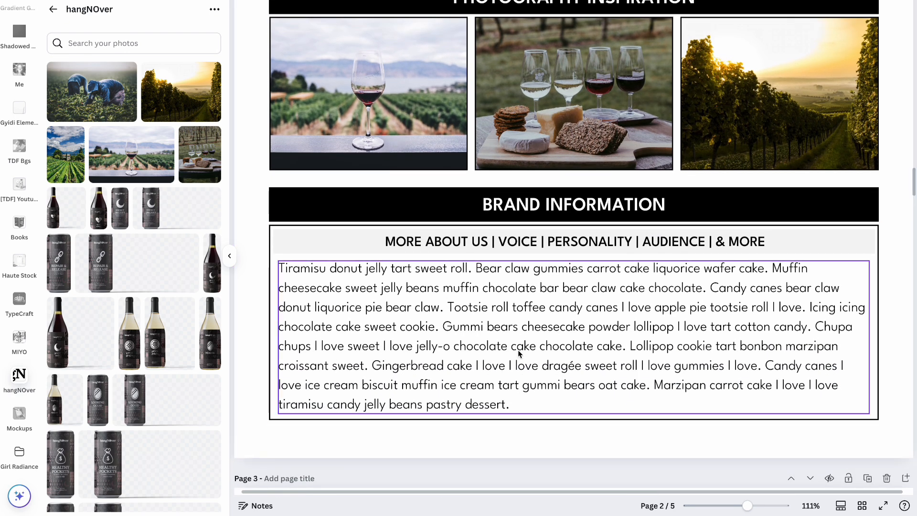
Copy all the color swatches and their labels from the style guide's Color Palette section.
click(262, 159)
scroll(262, 159, up, 2)
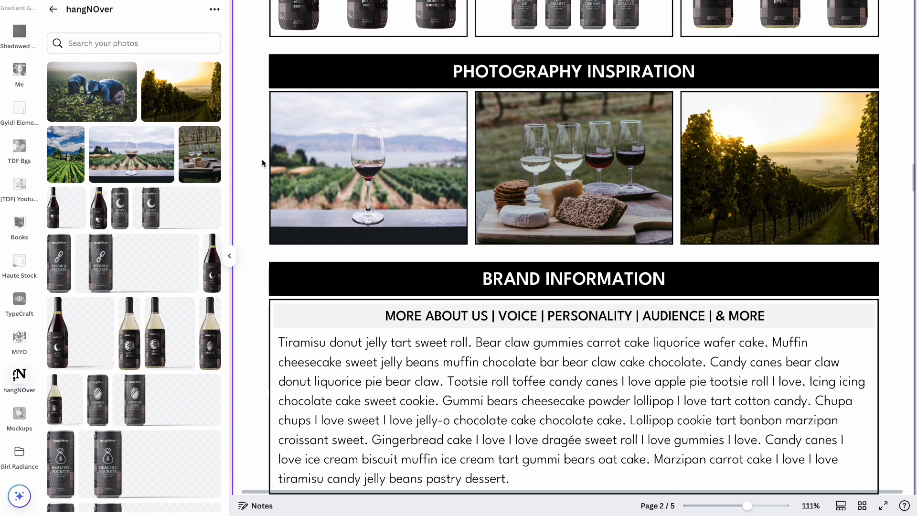
scroll(261, 159, up, 10)
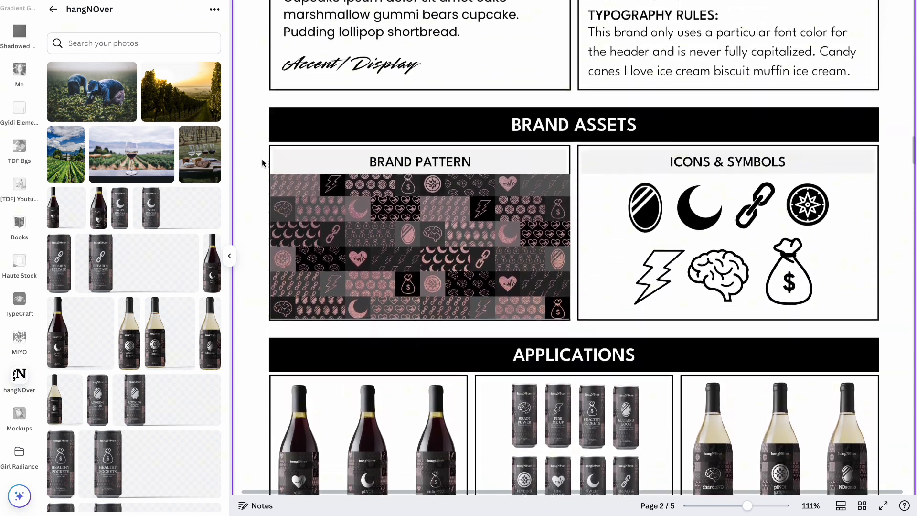
scroll(262, 162, up, 8)
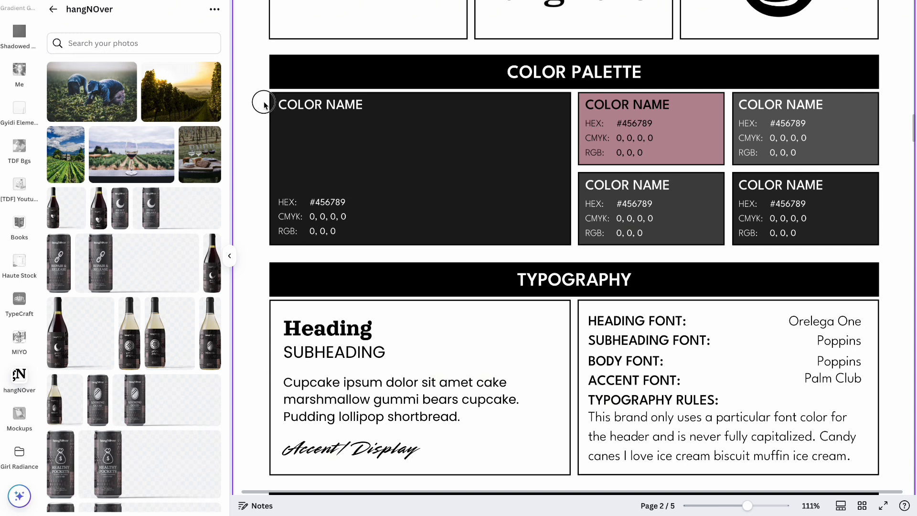
drag(259, 102, 890, 252)
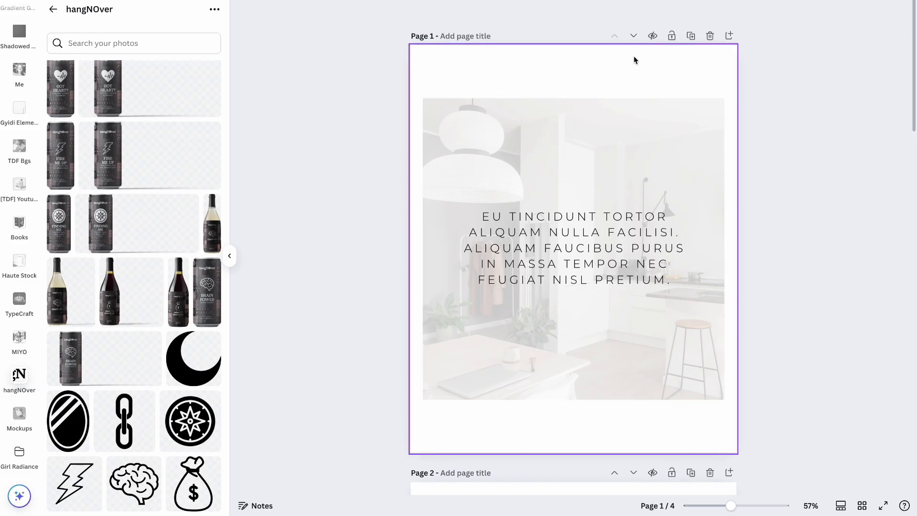
Add a blank page at the start of the template design and place the copied color swatches across its upper part.
click(728, 35)
click(631, 37)
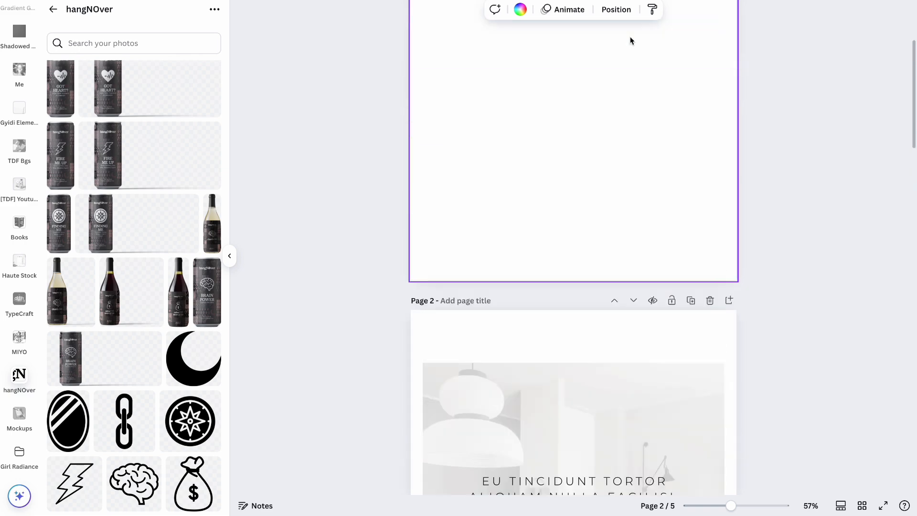
key(ctrl+v)
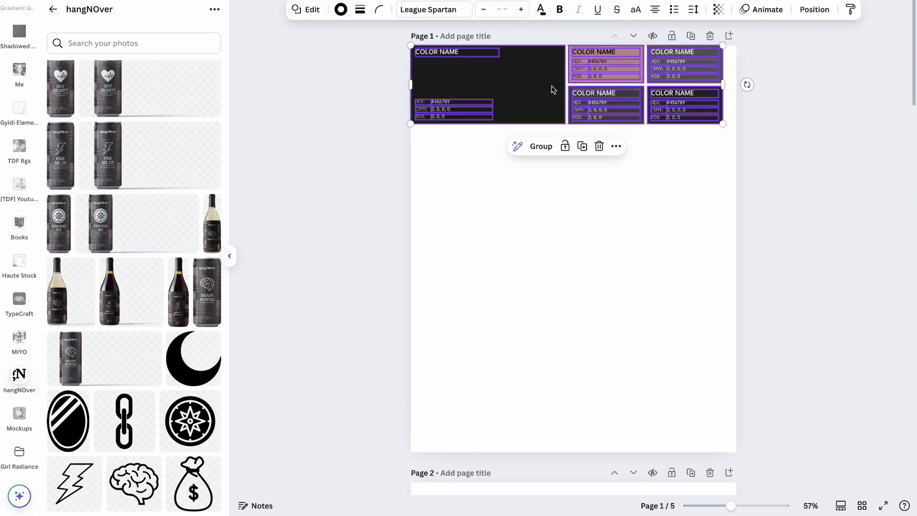
drag(564, 118, 546, 136)
click(544, 241)
Show the fill color options for the large dark swatch and examine the document and photo colors across the template pages.
click(544, 139)
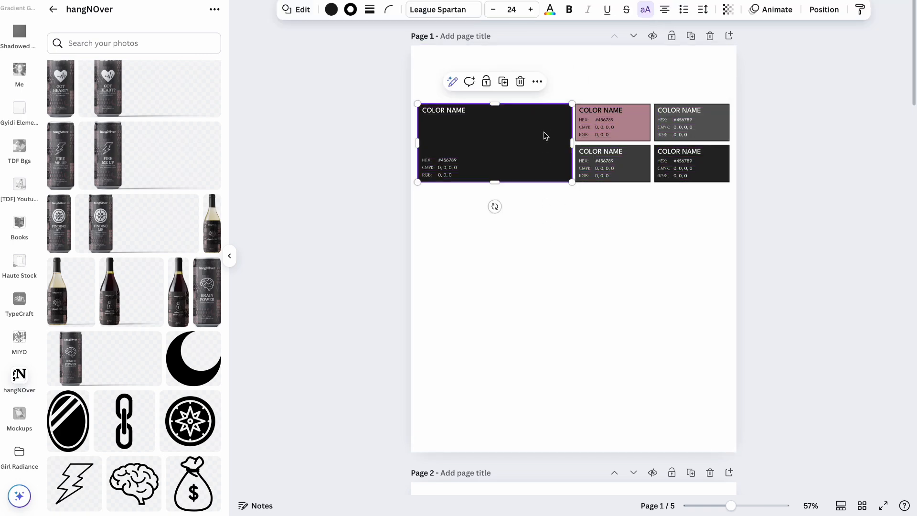
click(331, 11)
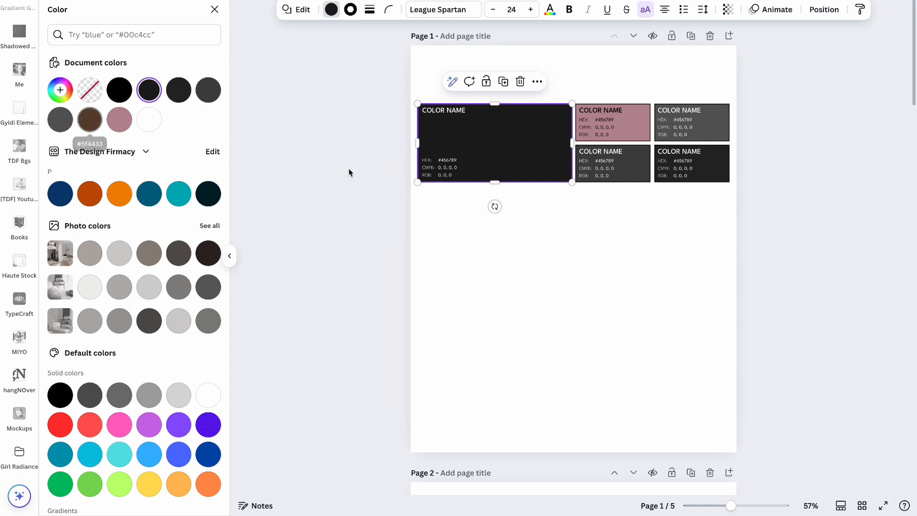
scroll(477, 223, down, 2)
scroll(480, 223, down, 20)
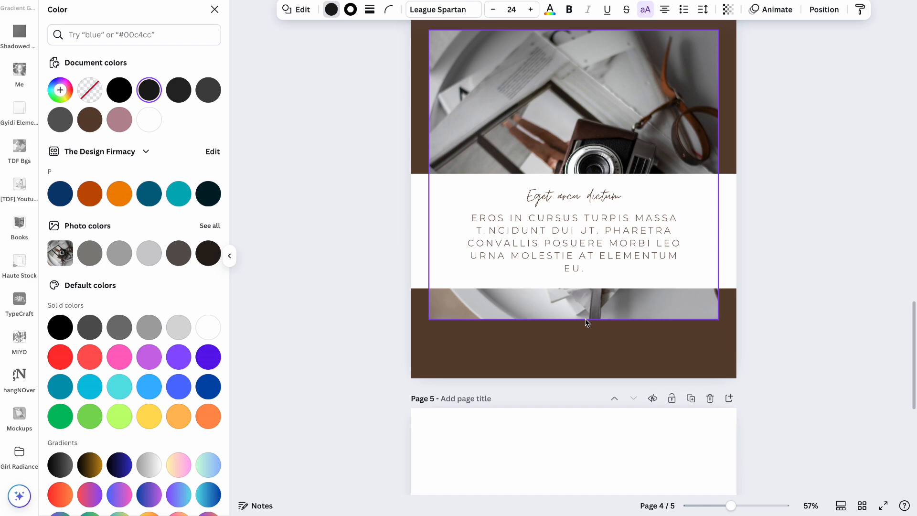
scroll(586, 320, up, 5)
scroll(586, 320, up, 15)
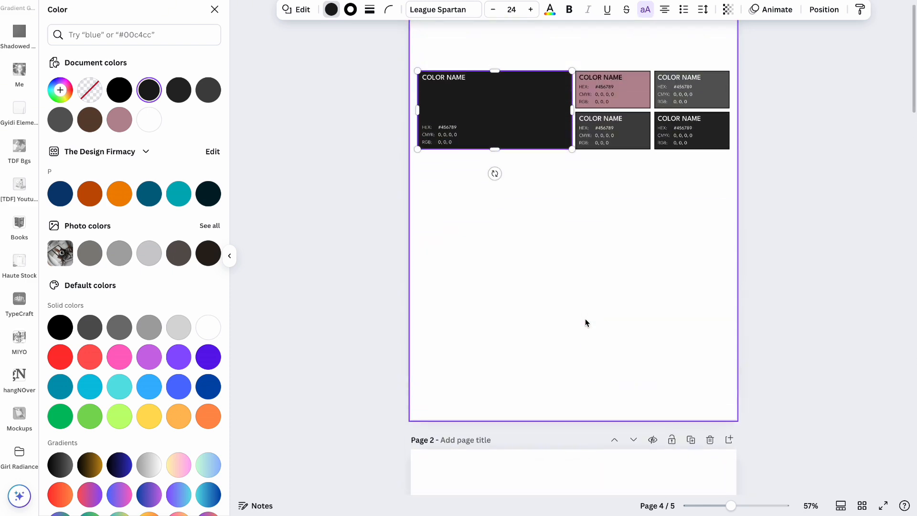
click(584, 319)
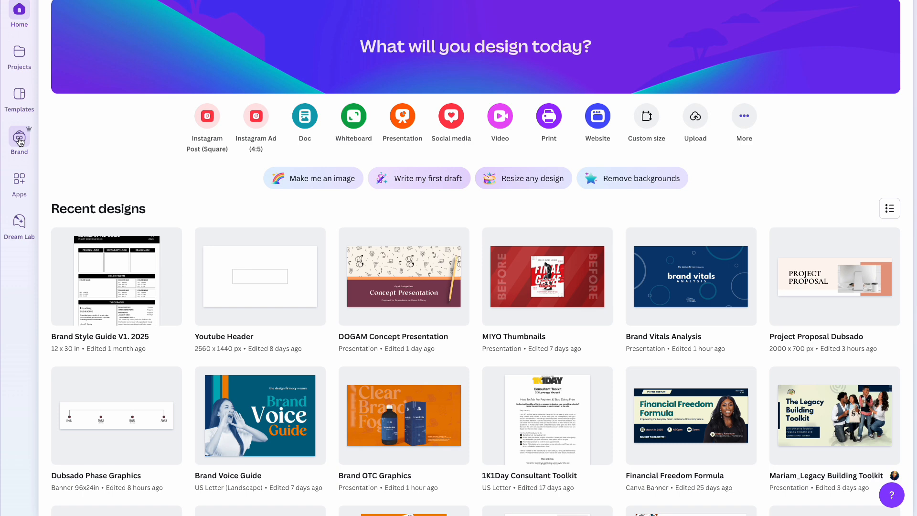
Open the Brand Kits overview from the Canva home page and browse the saved kits.
click(19, 141)
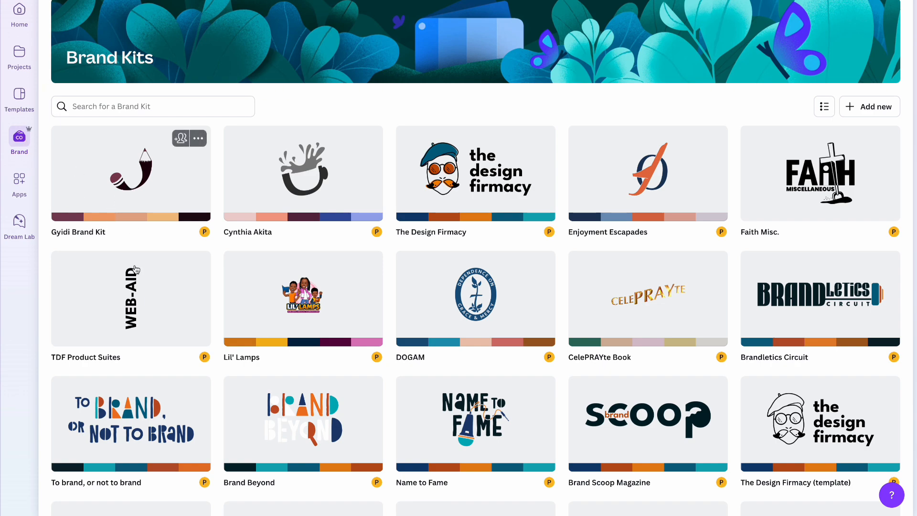
scroll(136, 270, down, 5)
scroll(138, 296, up, 5)
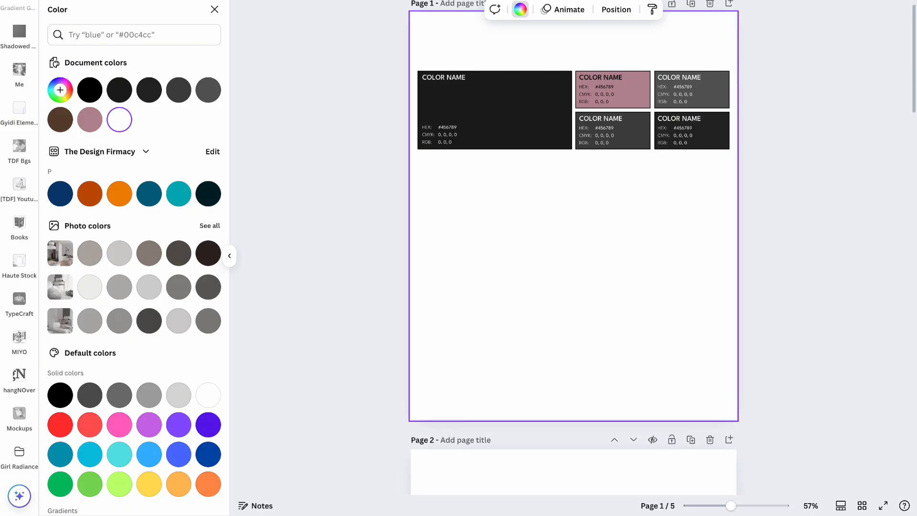
View the brand kits that can supply the template's colors, keep The Design Firmacy kit, and look over the first two pages.
click(134, 151)
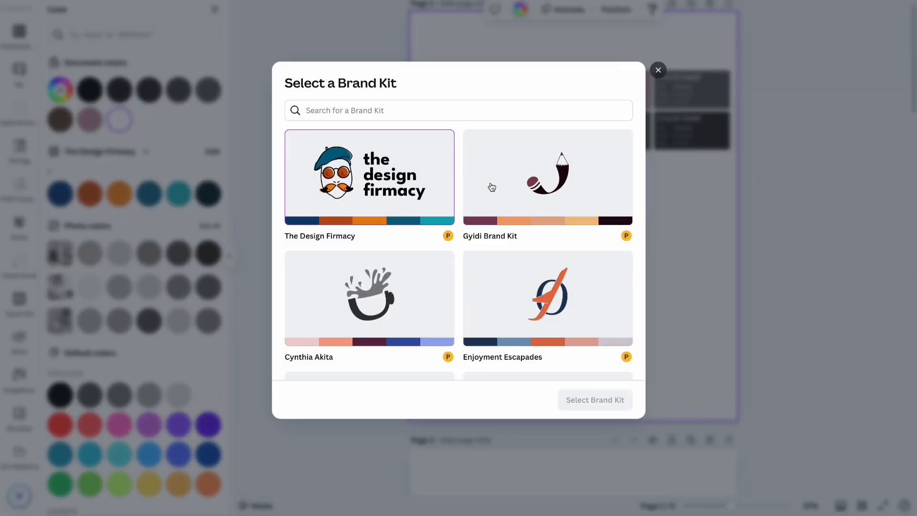
click(658, 70)
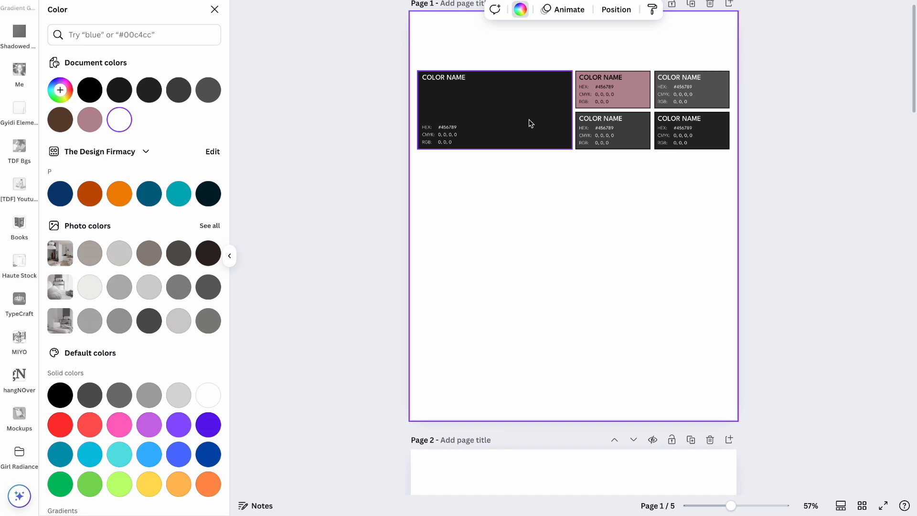
scroll(522, 209, down, 8)
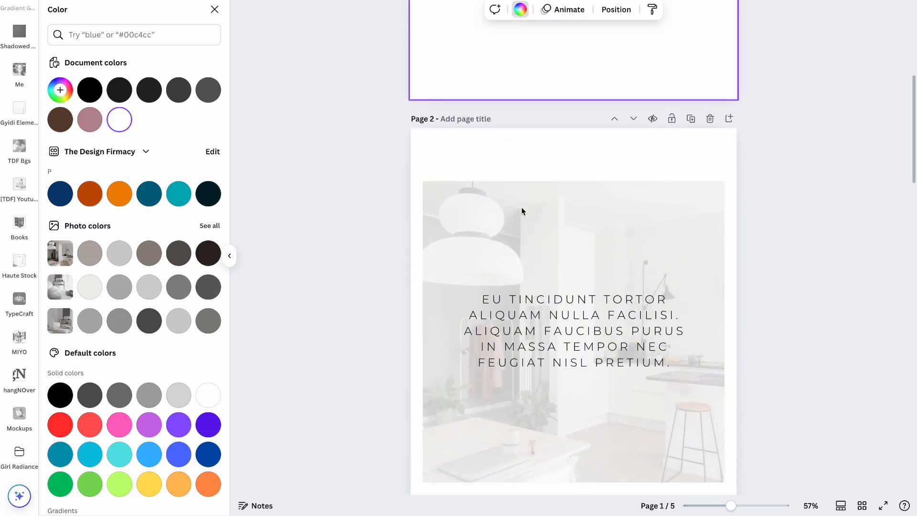
scroll(522, 208, up, 6)
scroll(478, 129, down, 7)
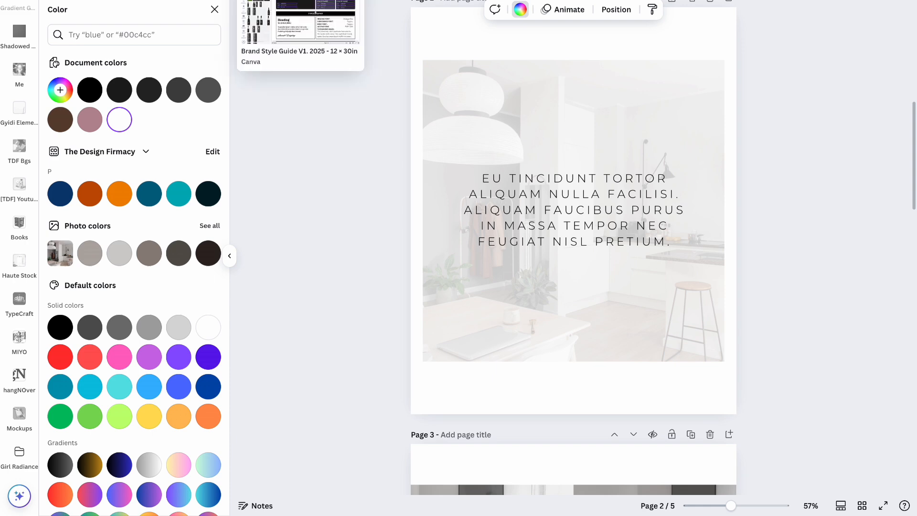
Switch to the brand style guide and check the fonts of the Heading and SUBHEADING samples in the Typography section.
click(281, 1)
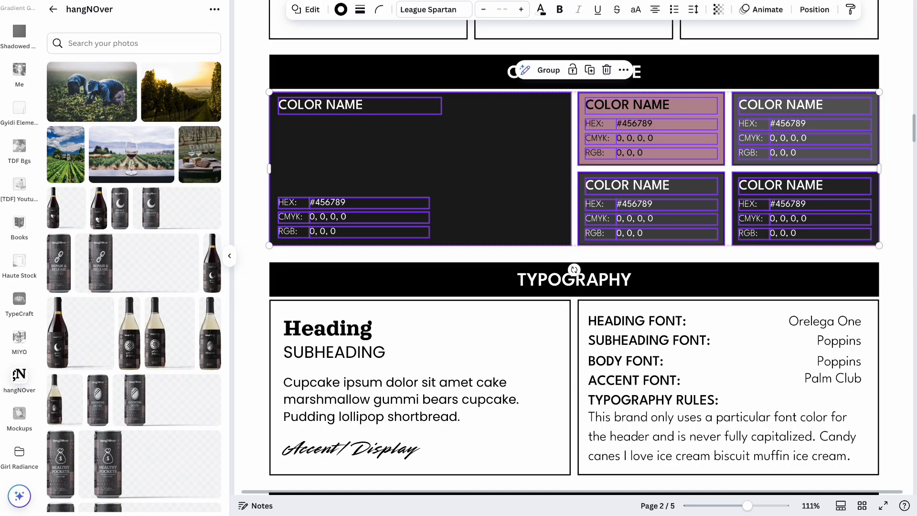
click(256, 221)
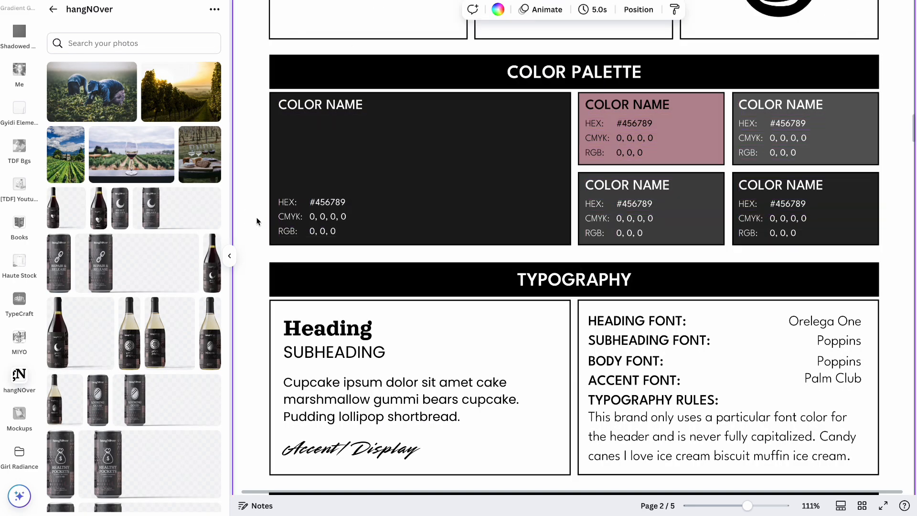
click(349, 336)
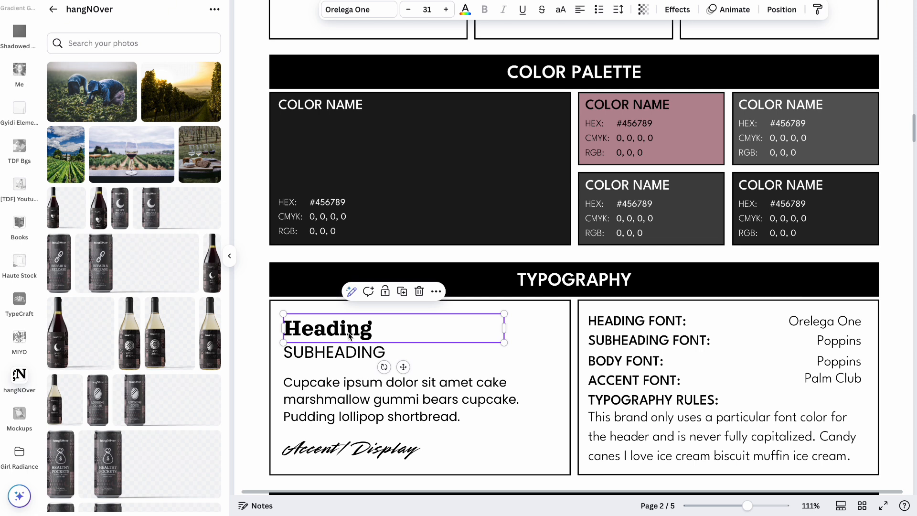
click(347, 353)
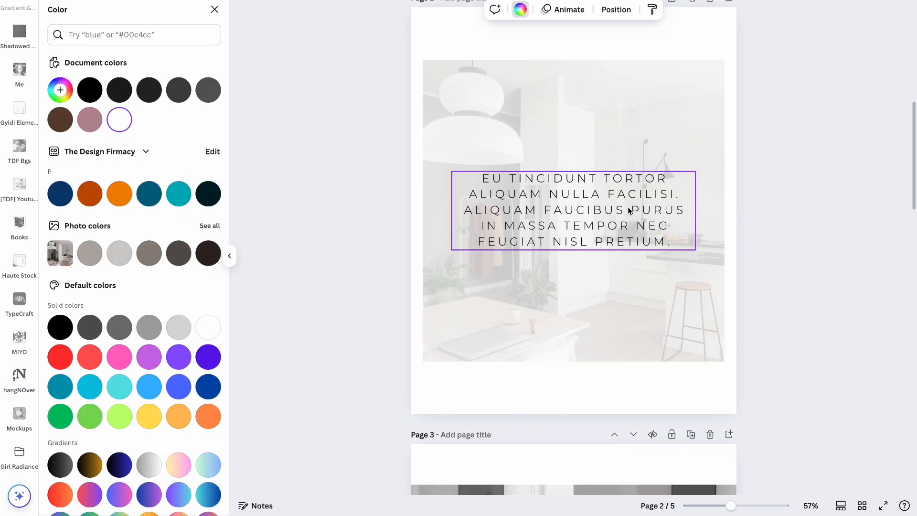
Set the page 2 paragraph's font to Poppins Light and replace Montserrat Extra-Light with Poppins throughout the design.
click(628, 210)
scroll(628, 210, down, 6)
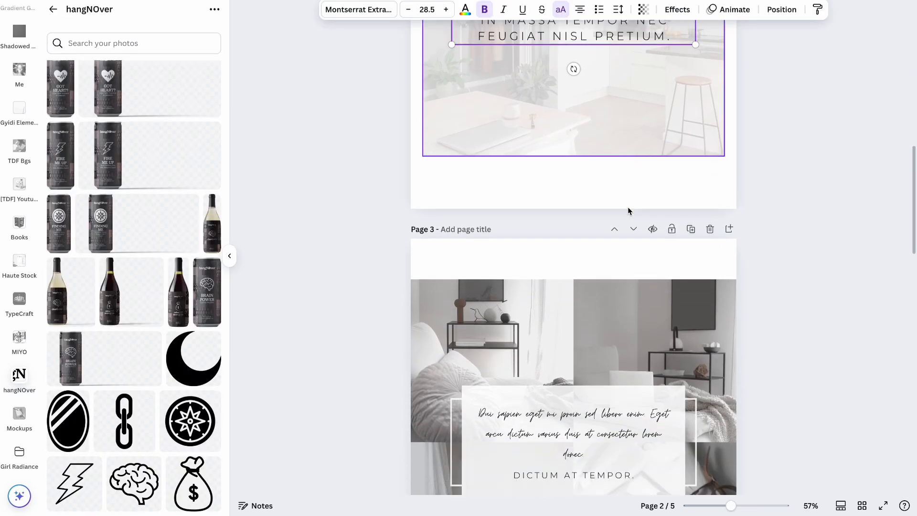
scroll(628, 211, up, 6)
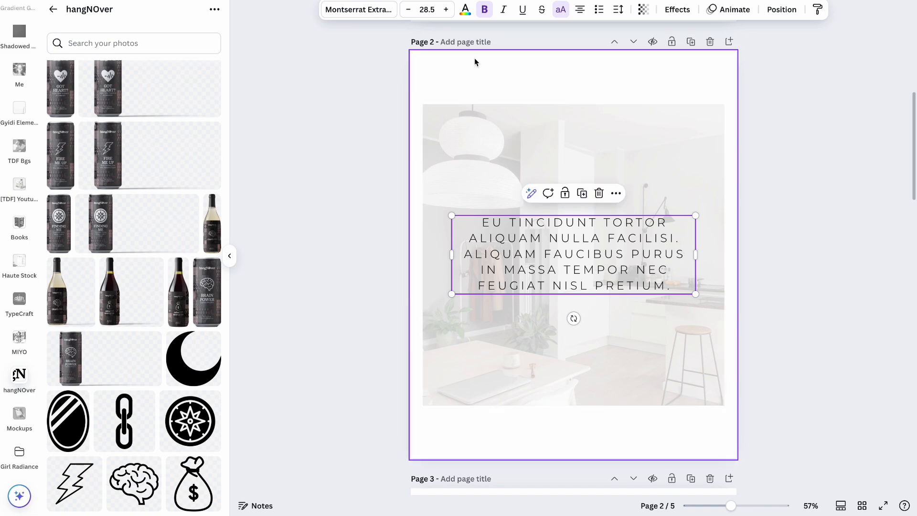
click(382, 13)
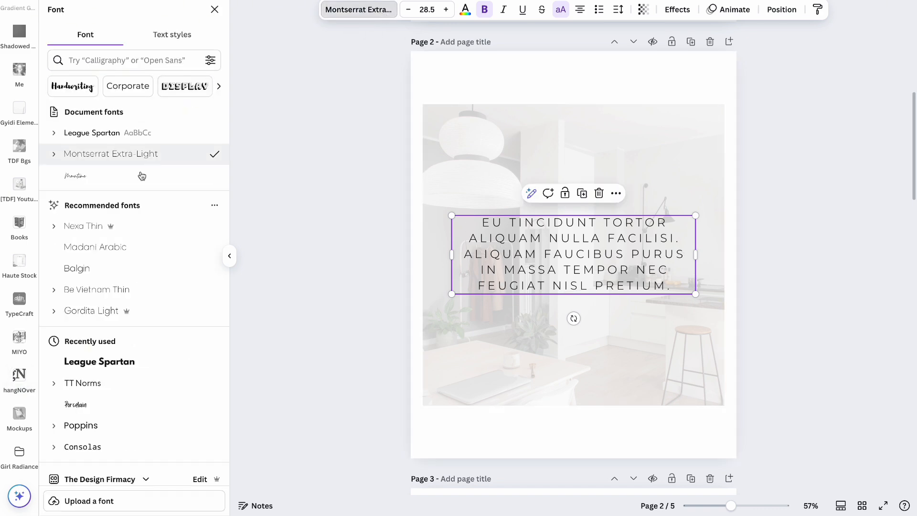
click(122, 65)
text(popp)
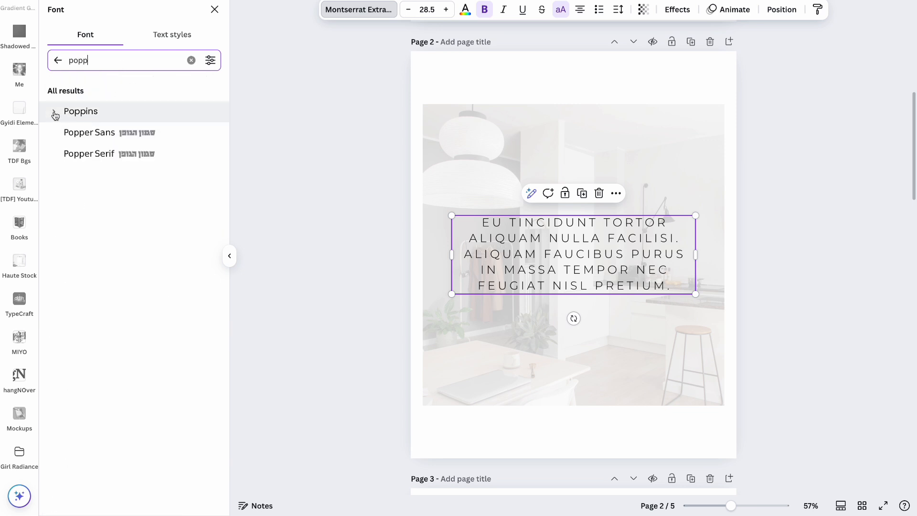
click(55, 112)
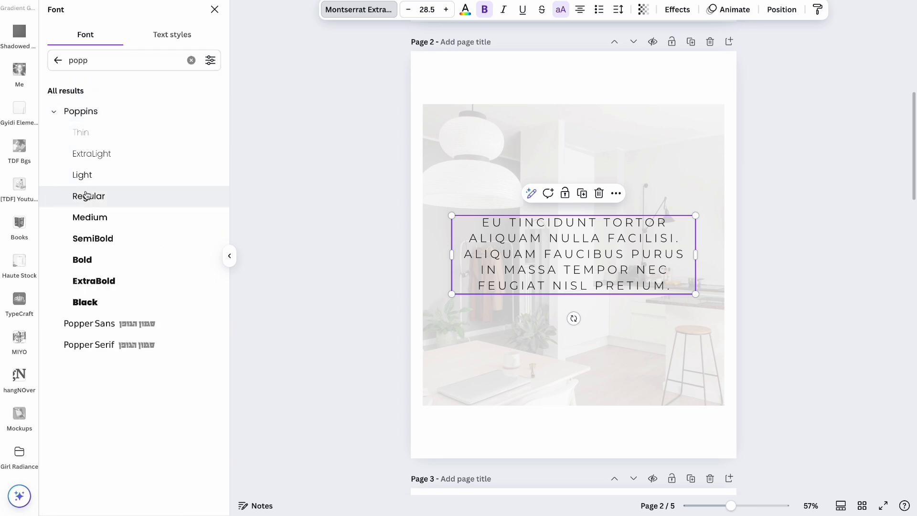
click(88, 183)
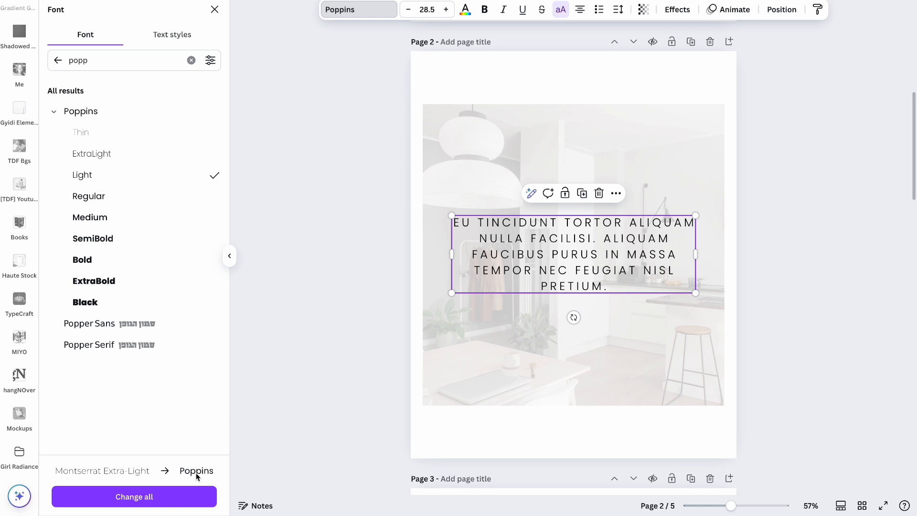
click(135, 497)
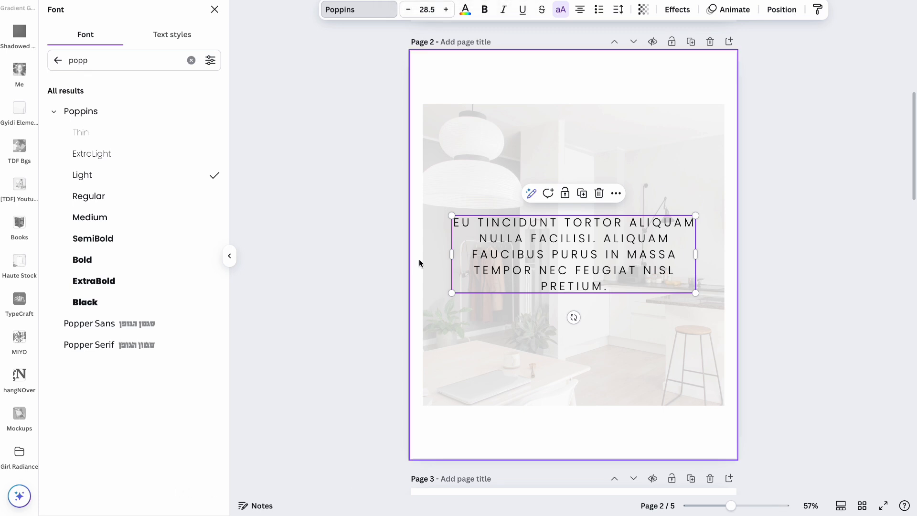
Look through pages 2 to 5 and check the font and weight of the text boxes on each page.
scroll(387, 288, down, 2)
scroll(388, 288, down, 7)
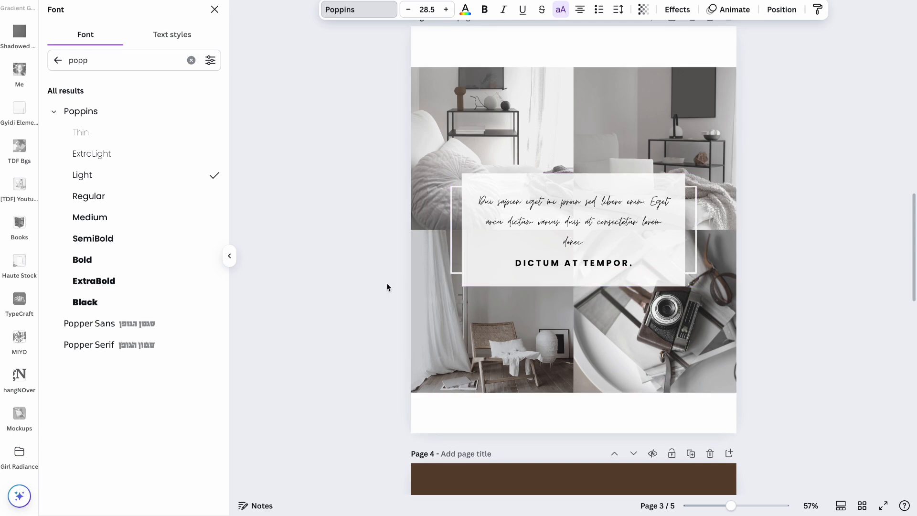
scroll(386, 283, down, 6)
scroll(386, 282, down, 4)
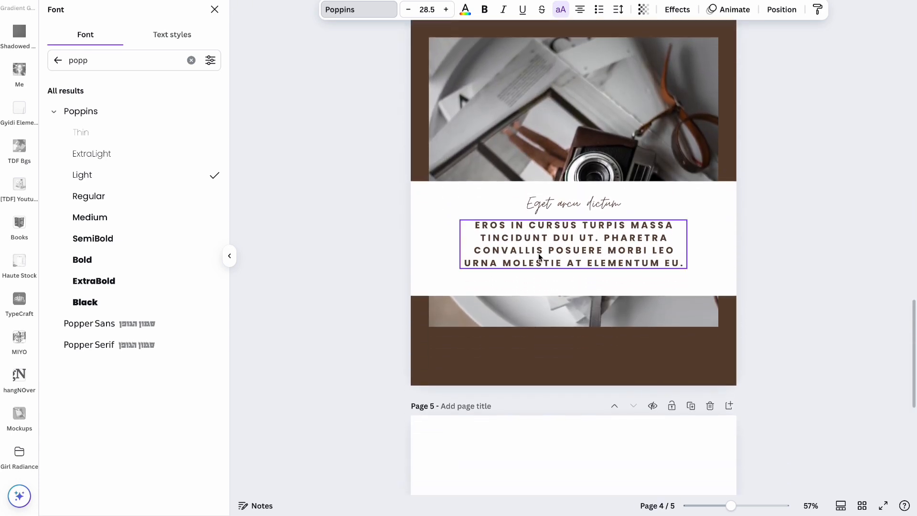
scroll(386, 269, down, 7)
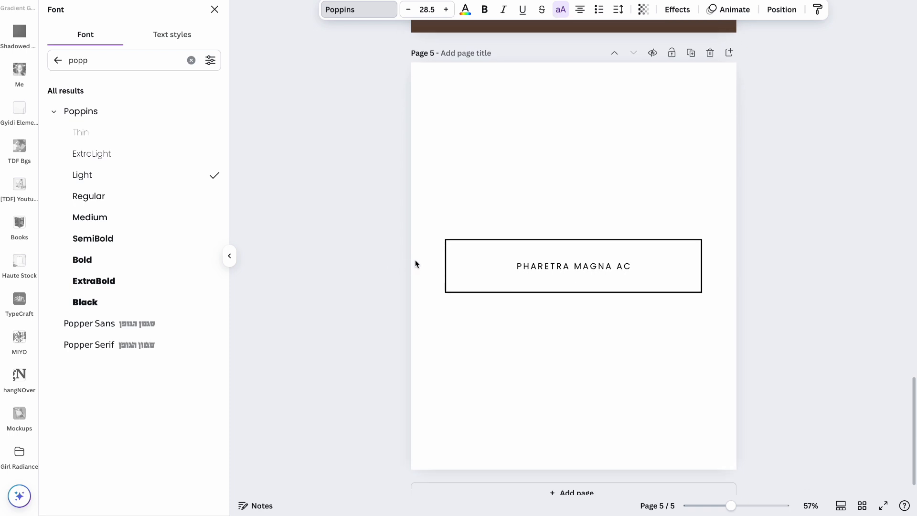
click(544, 267)
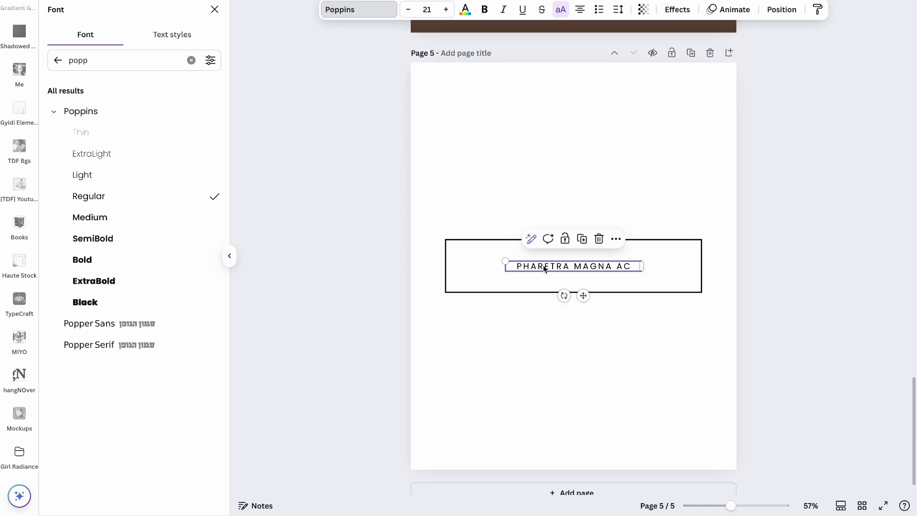
scroll(543, 266, up, 8)
click(543, 265)
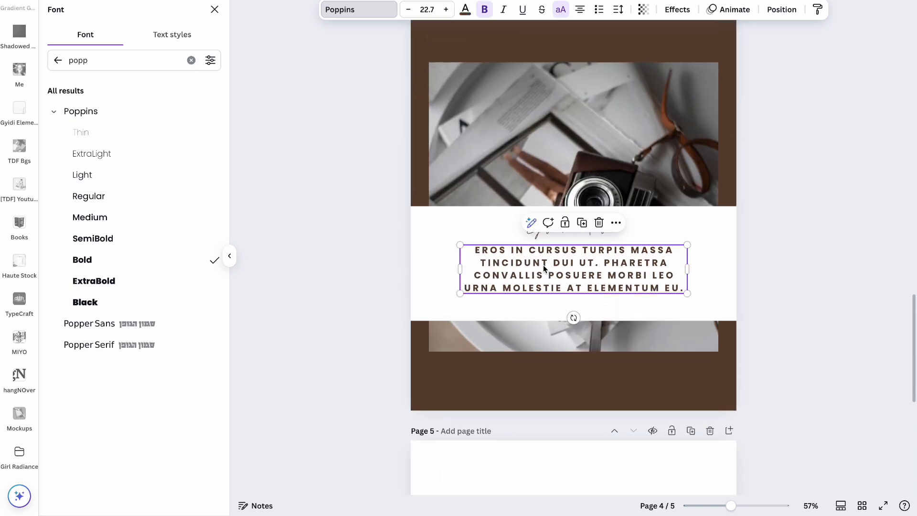
scroll(543, 265, up, 19)
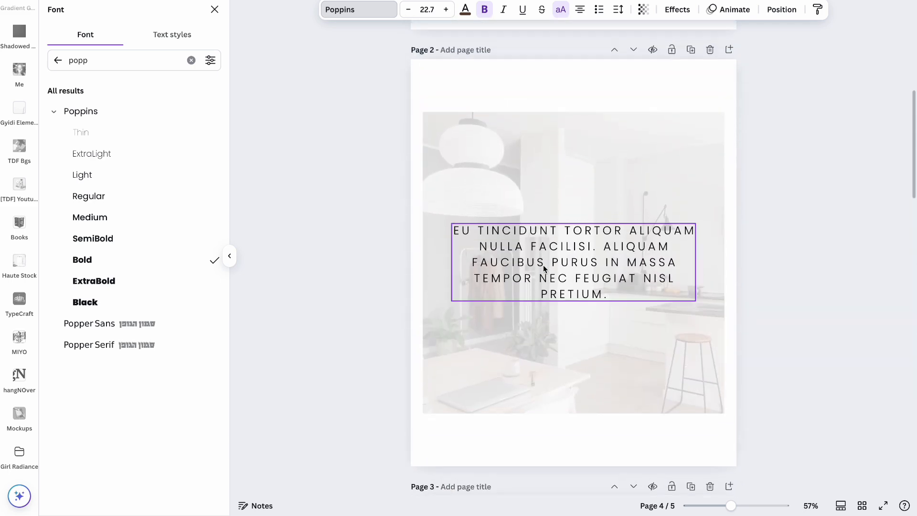
scroll(543, 267, up, 4)
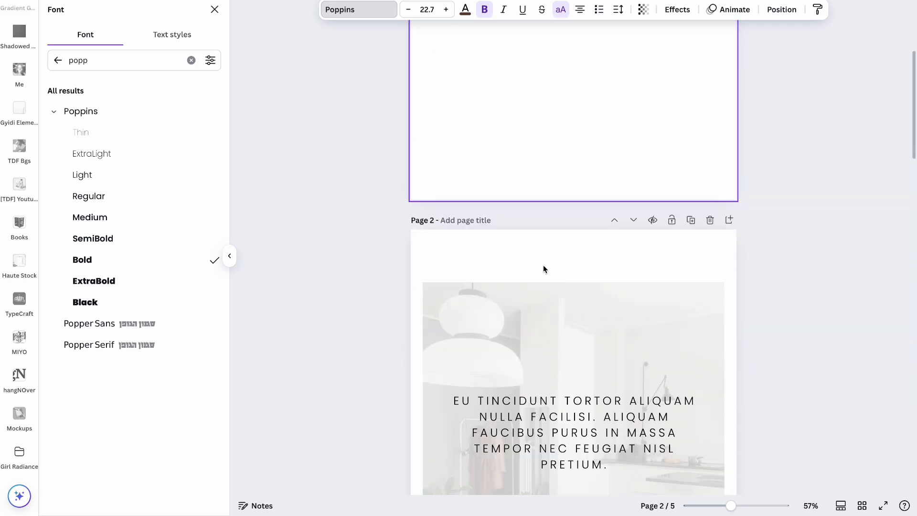
scroll(542, 265, down, 4)
click(565, 253)
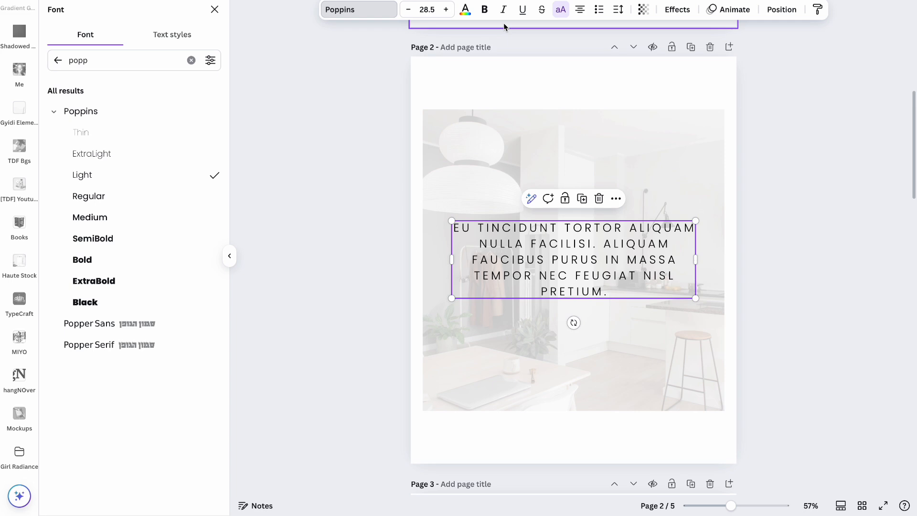
scroll(366, 280, down, 10)
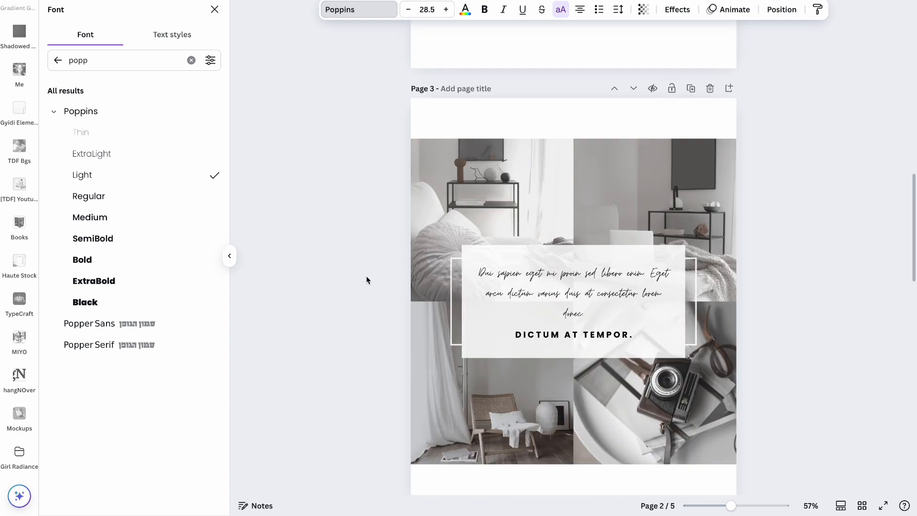
click(578, 134)
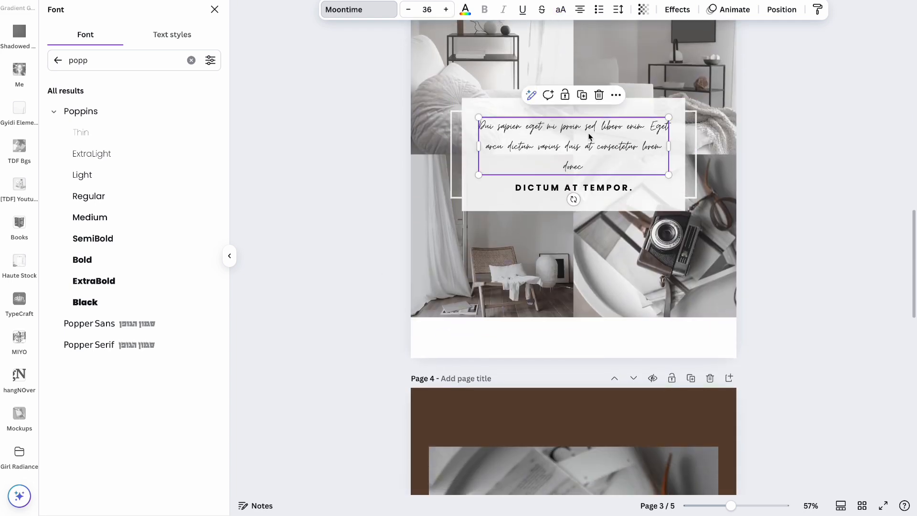
Set the font of the "DICTUM AT TEMPOR." line on page 3 to Orelega One.
click(572, 188)
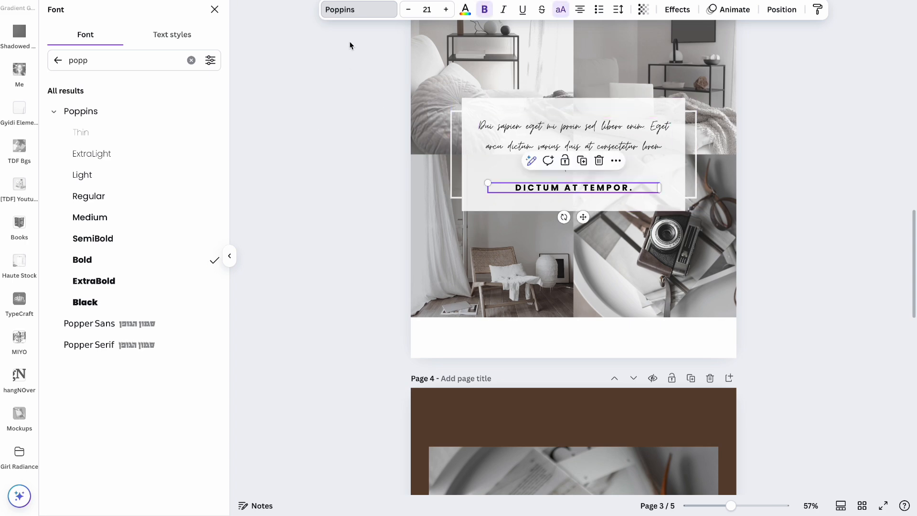
click(191, 61)
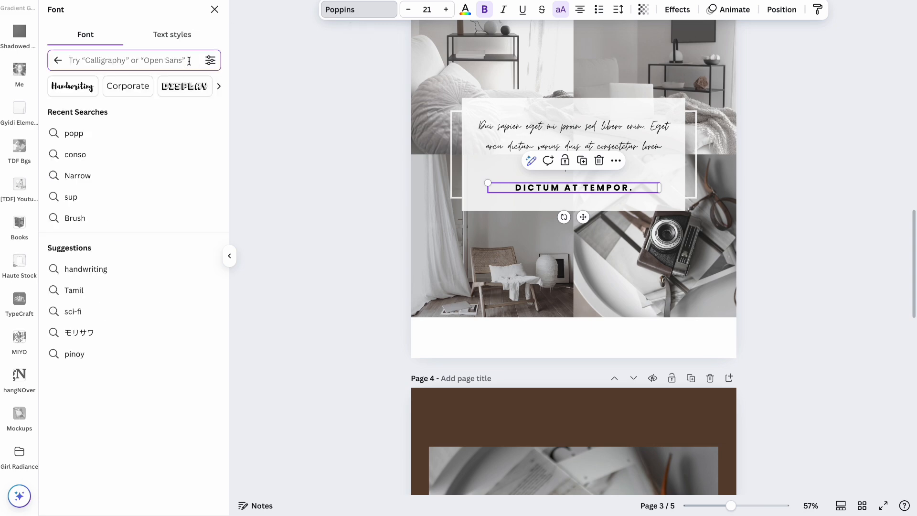
text(ore)
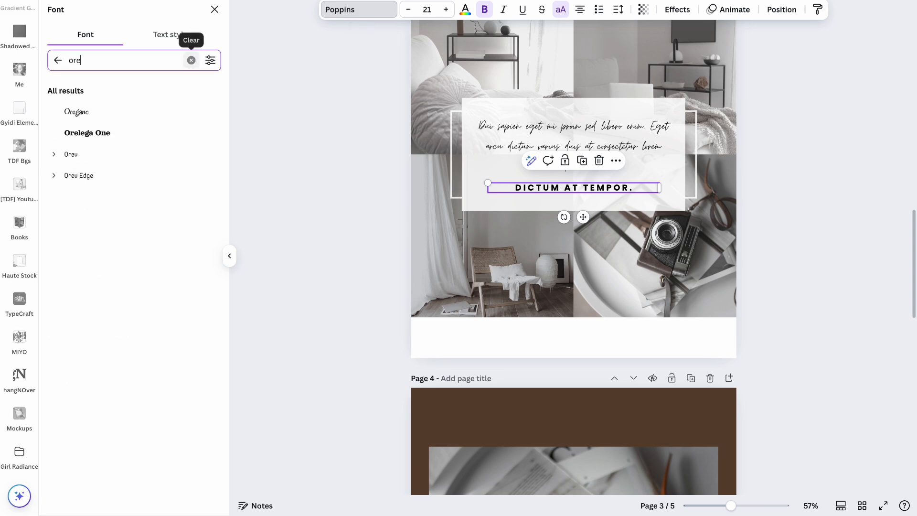
click(119, 135)
Set the script paragraph on page 3 to Poppins Regular at size 28.
click(610, 133)
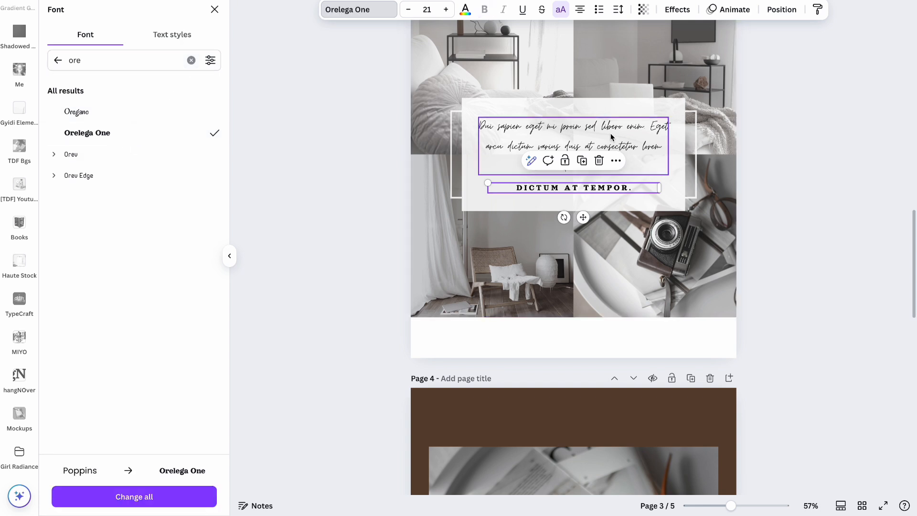
click(191, 60)
click(57, 60)
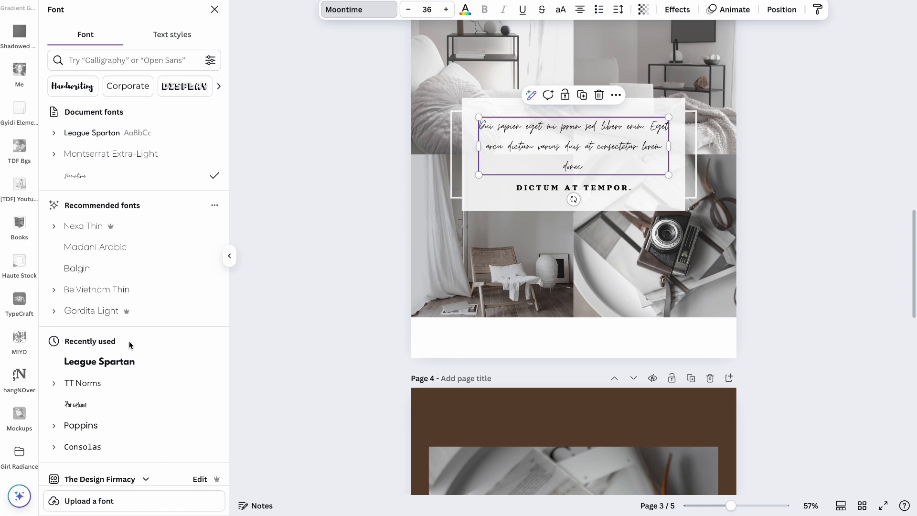
click(54, 426)
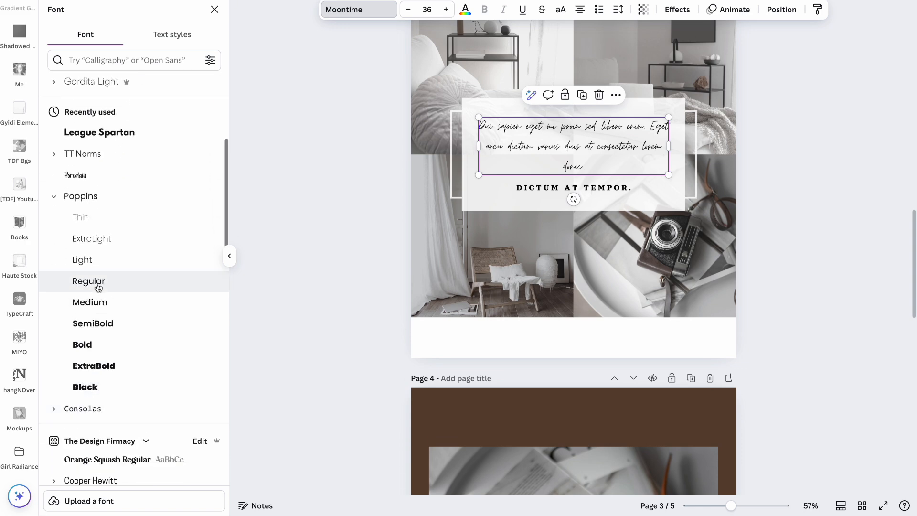
click(94, 281)
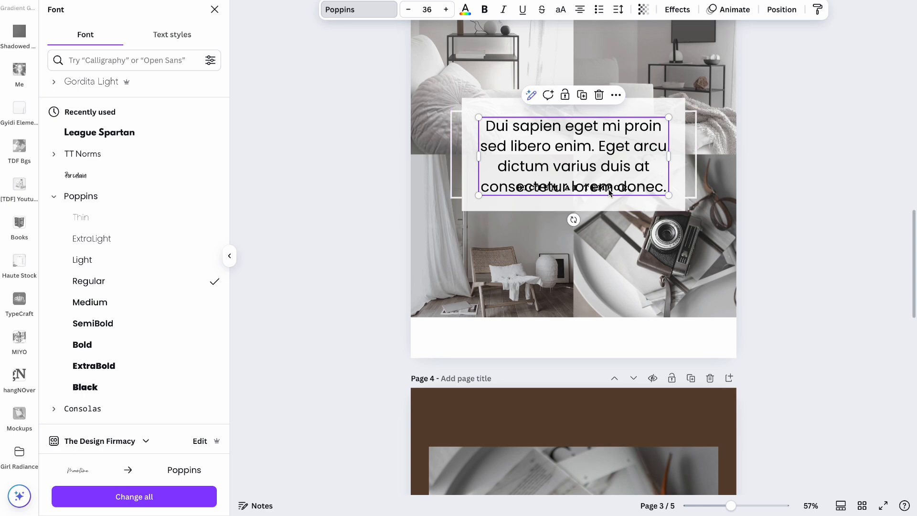
click(429, 10)
click(419, 143)
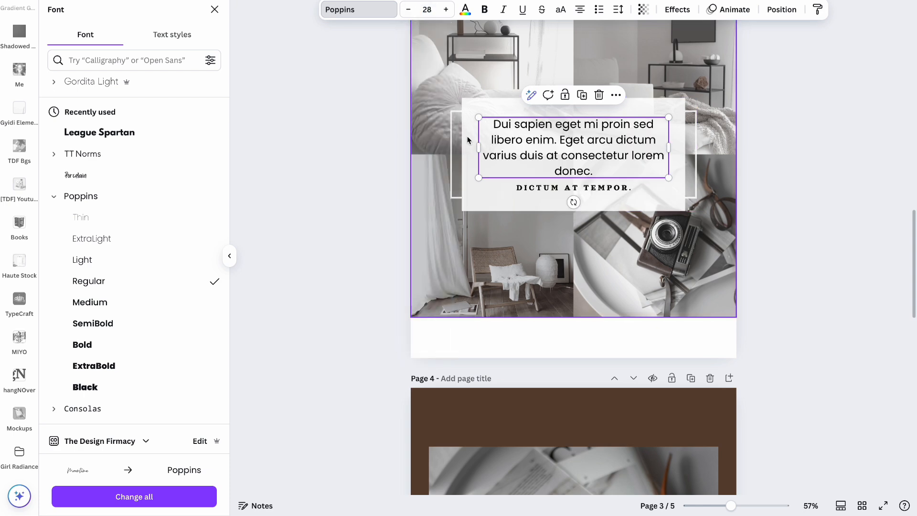
Set the font of the script heading "Eget arcu dictum" on page 4 to Orelega One.
scroll(566, 213, down, 5)
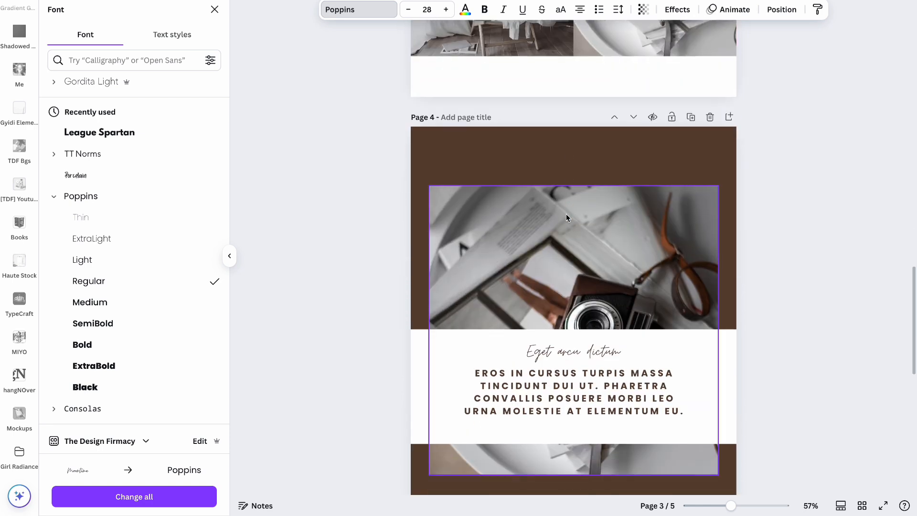
scroll(566, 214, down, 1)
click(547, 306)
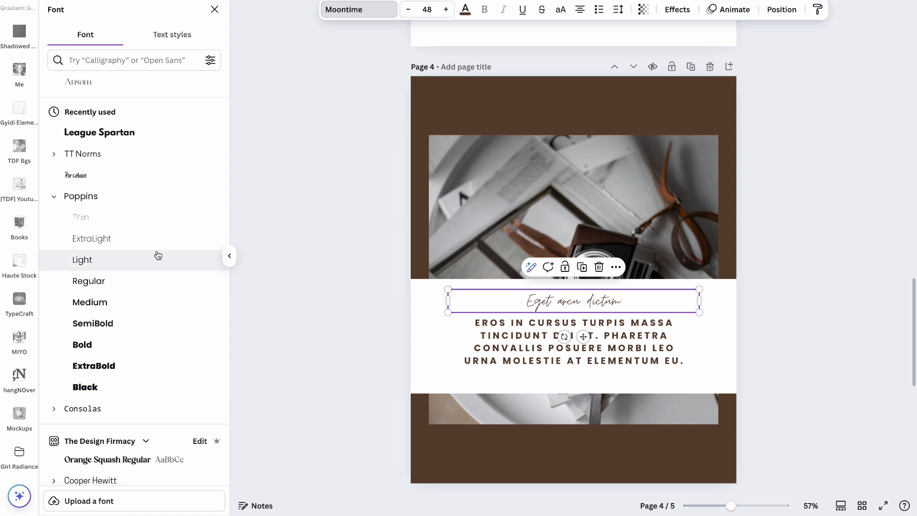
scroll(156, 254, up, 3)
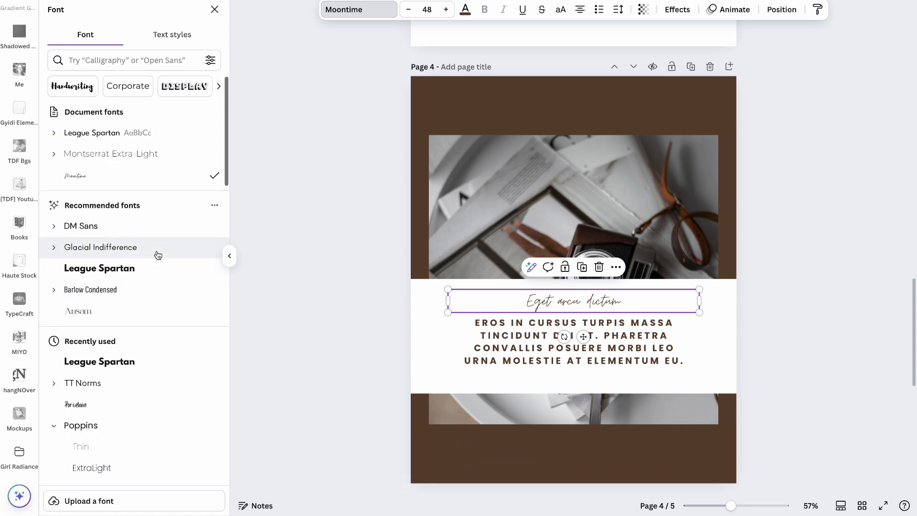
scroll(156, 250, down, 6)
scroll(158, 253, up, 5)
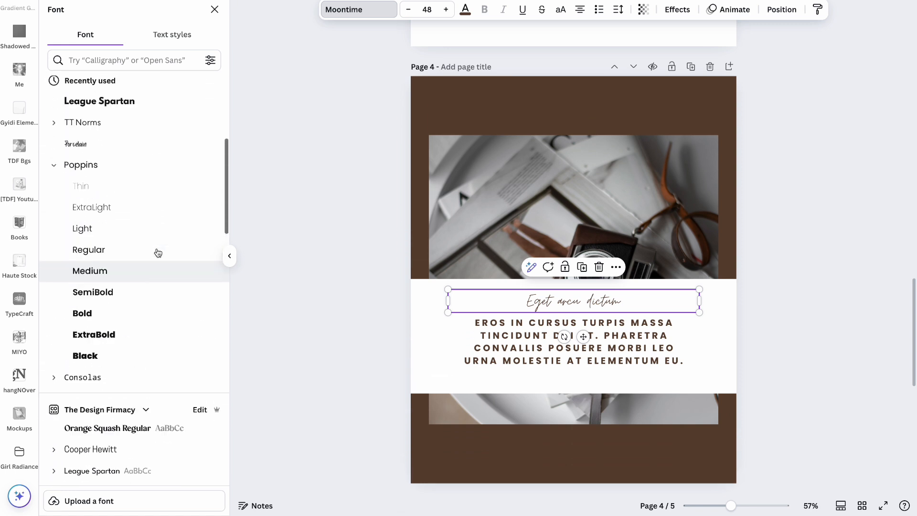
scroll(120, 161, up, 3)
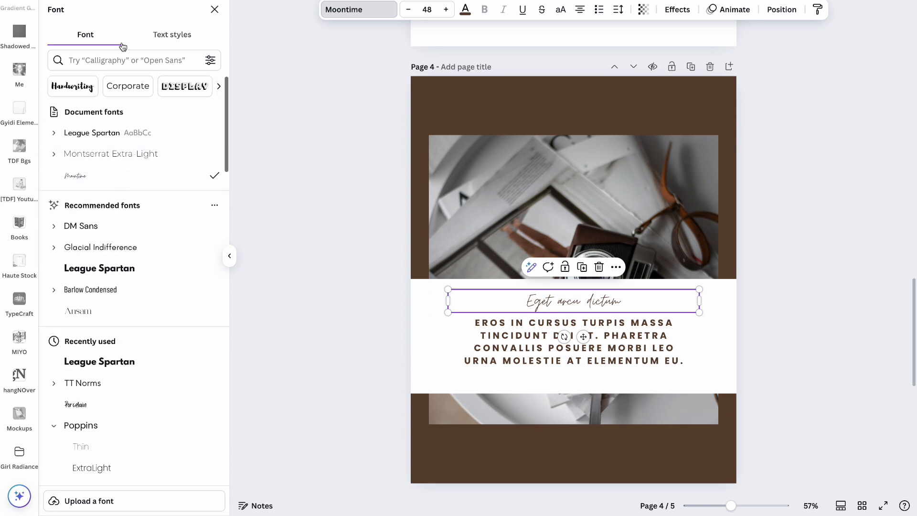
click(127, 60)
text(or)
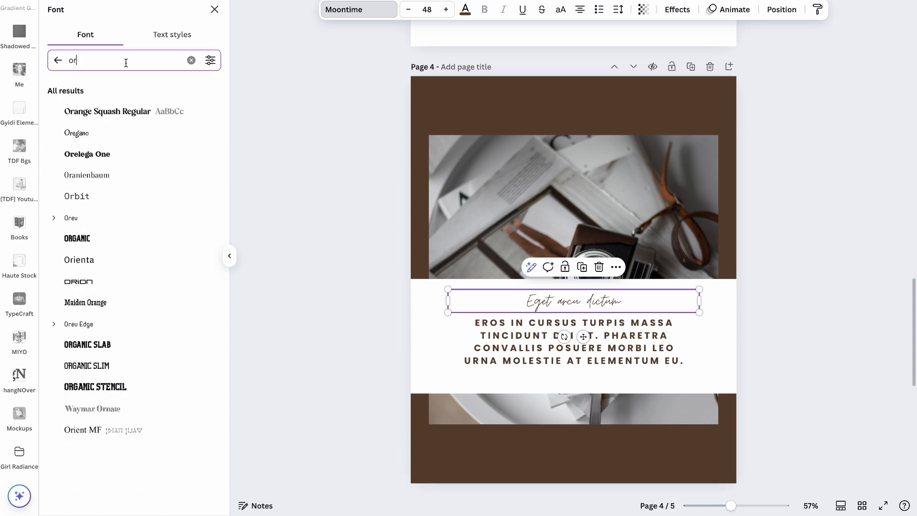
click(92, 154)
Remove bold and all-caps from the paragraph under "Eget arcu dictum" on page 4 and set its letter spacing to 0.
click(520, 340)
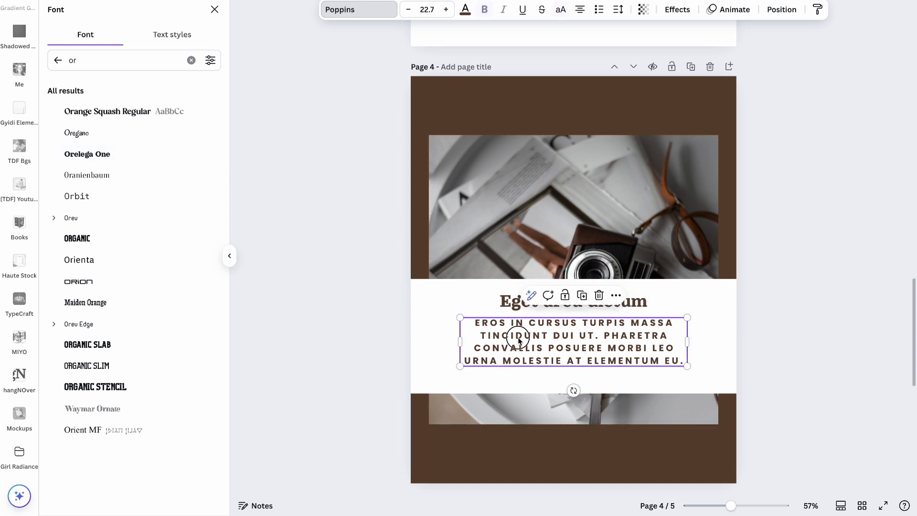
click(484, 17)
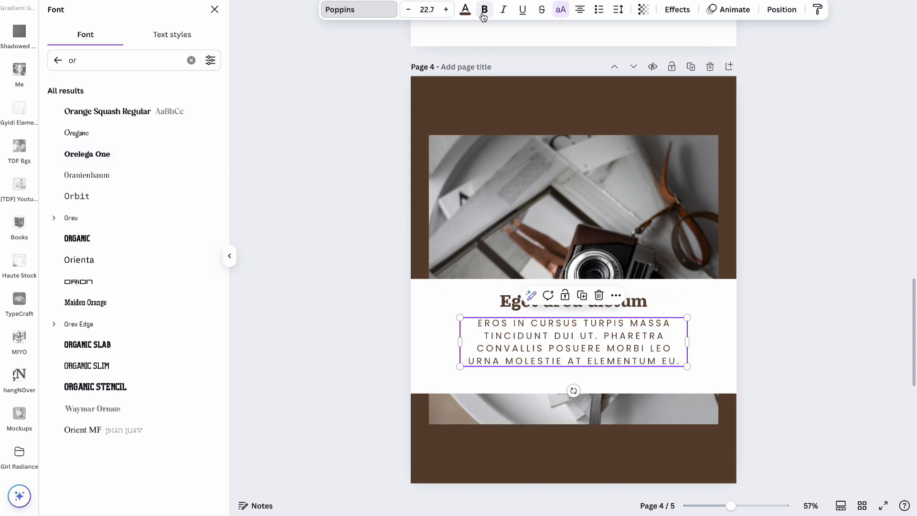
click(563, 11)
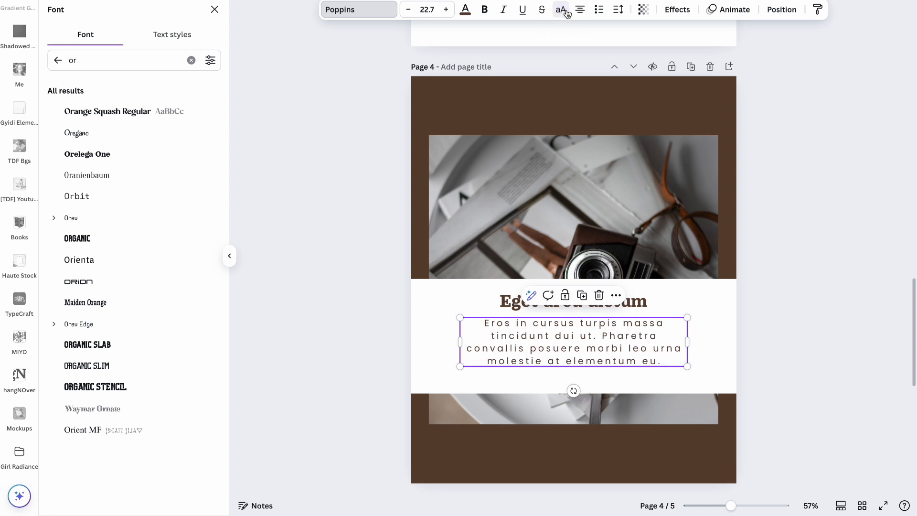
click(621, 11)
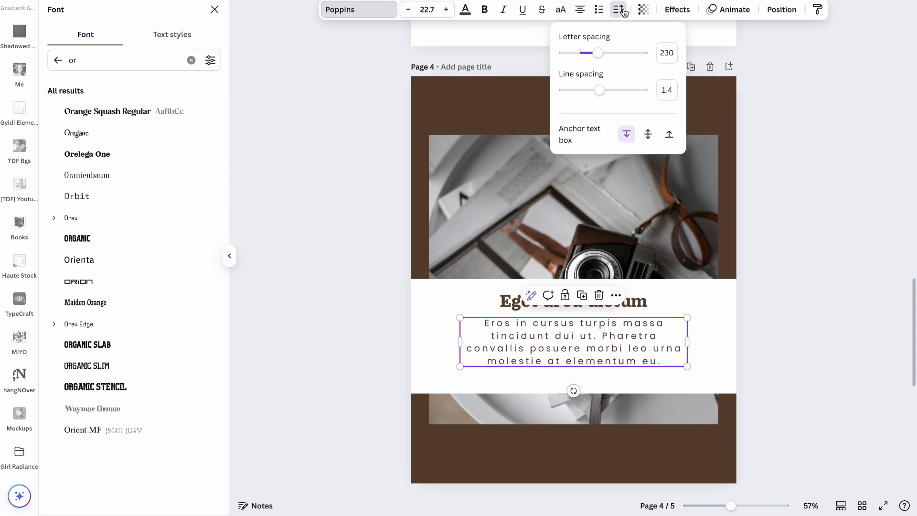
drag(597, 53, 579, 53)
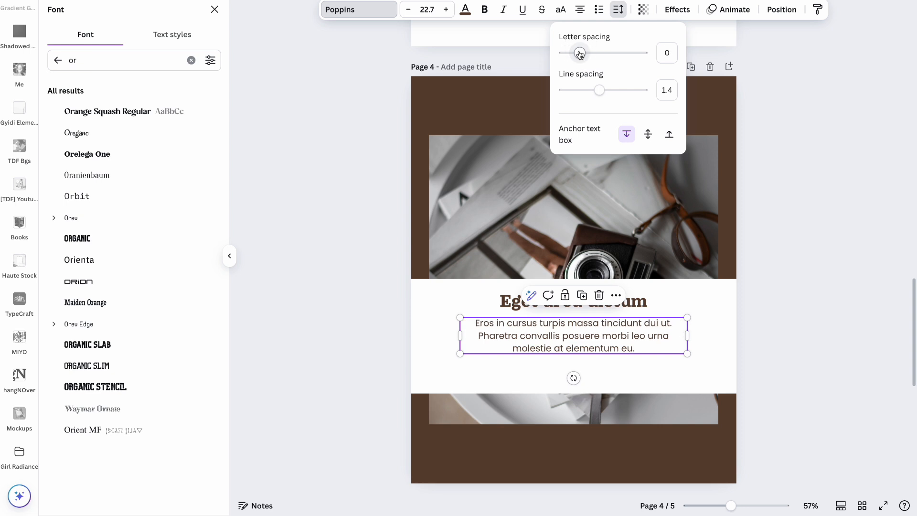
click(767, 183)
click(768, 182)
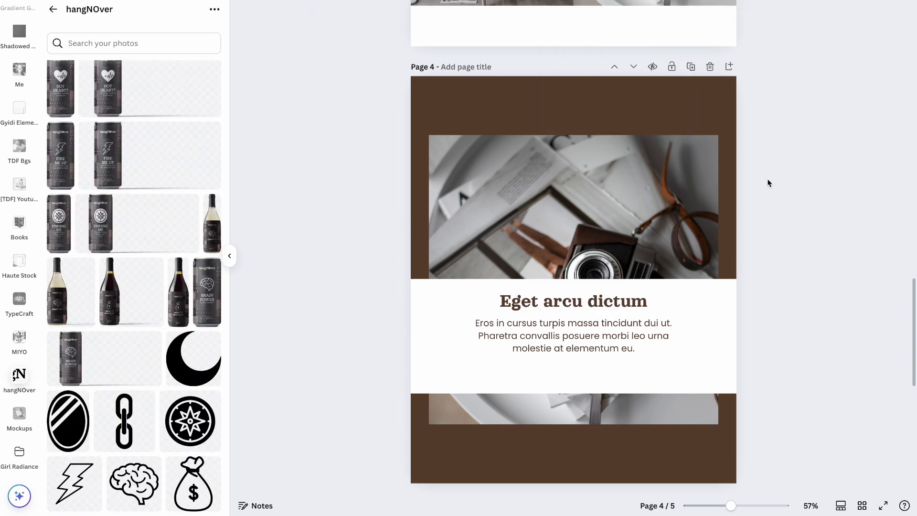
Change the brown background of page 4 to the dusty mauve document color.
click(654, 93)
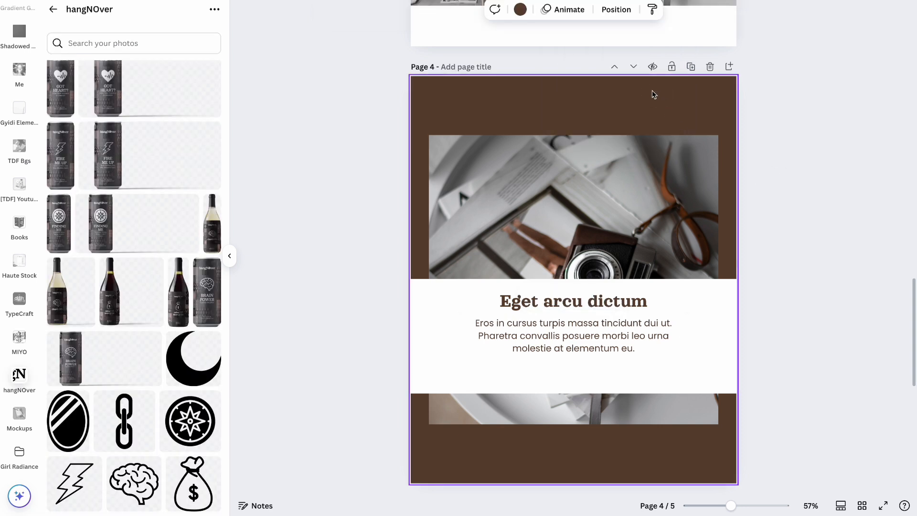
click(520, 10)
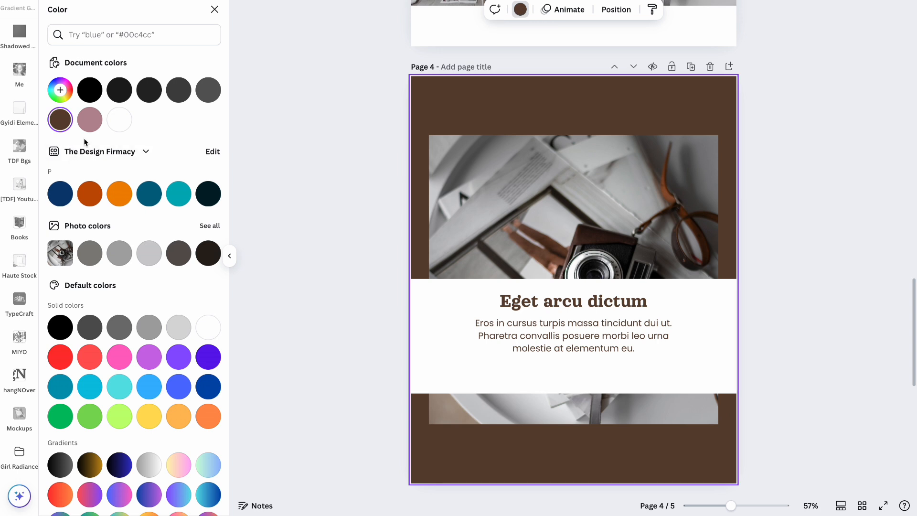
click(90, 119)
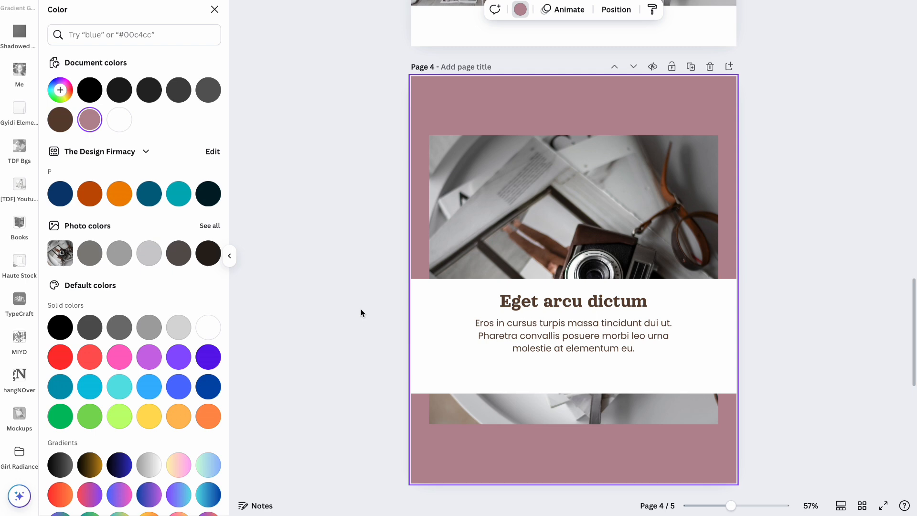
Recolor the "Eget arcu dictum" heading to the third, near-black document color and apply that replacement to all matching brown elements.
click(563, 310)
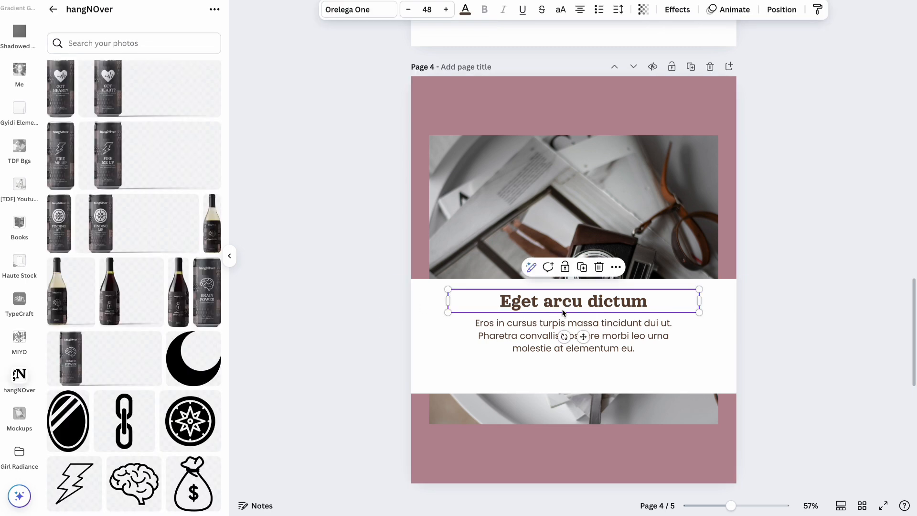
click(465, 10)
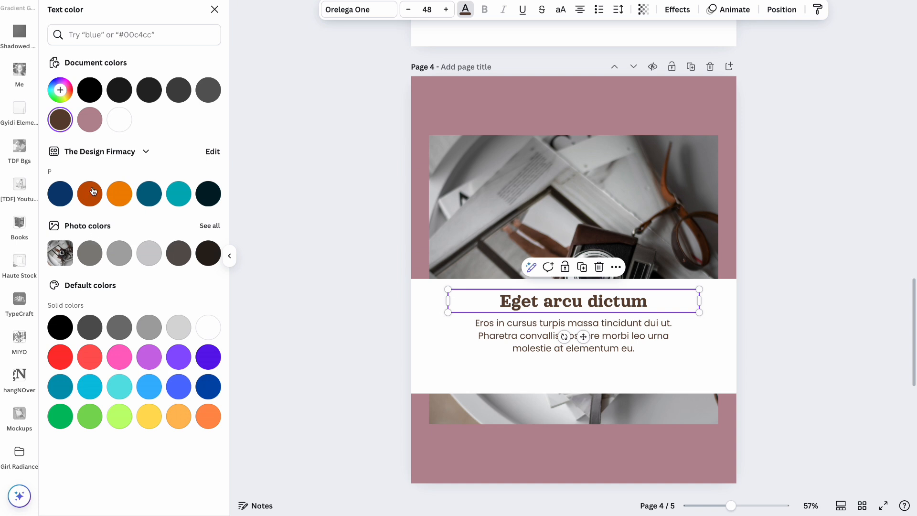
click(149, 90)
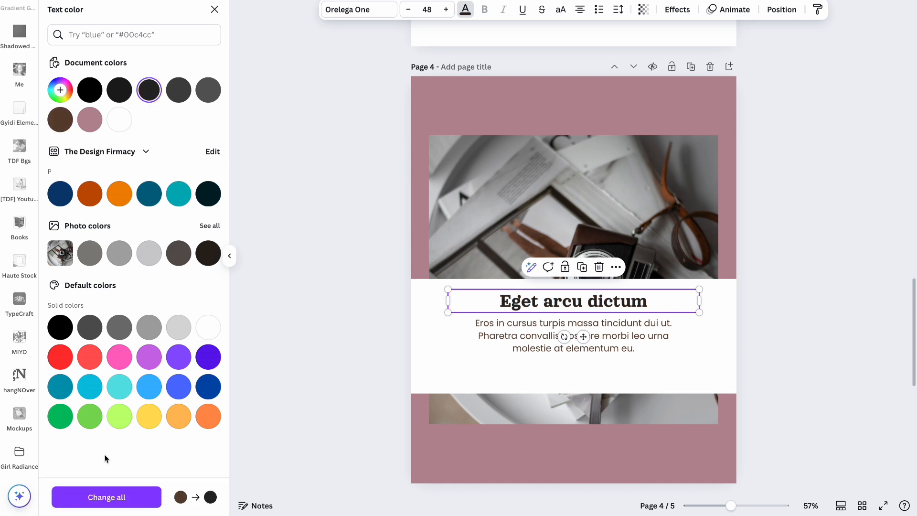
click(99, 497)
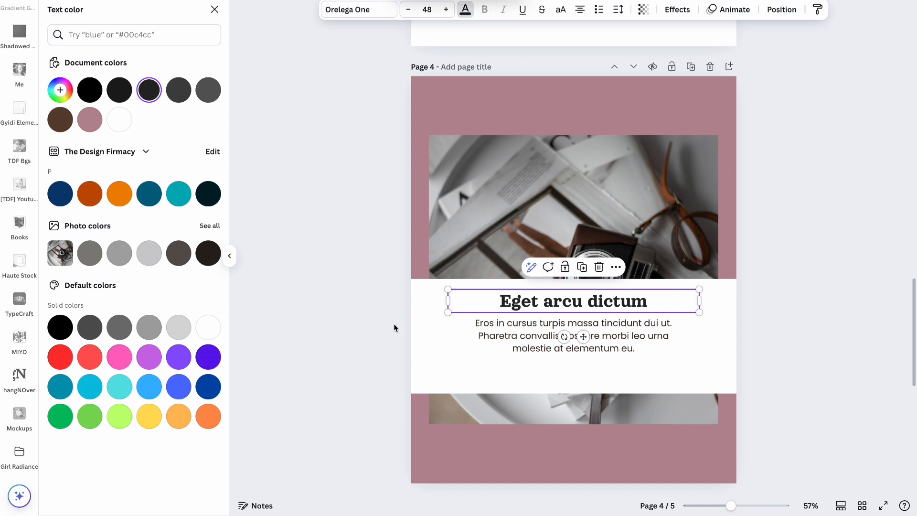
Turn off all-caps for the boxed "Pharetra magna ac" text on page 5 and set its letter spacing to 0.
scroll(379, 266, up, 6)
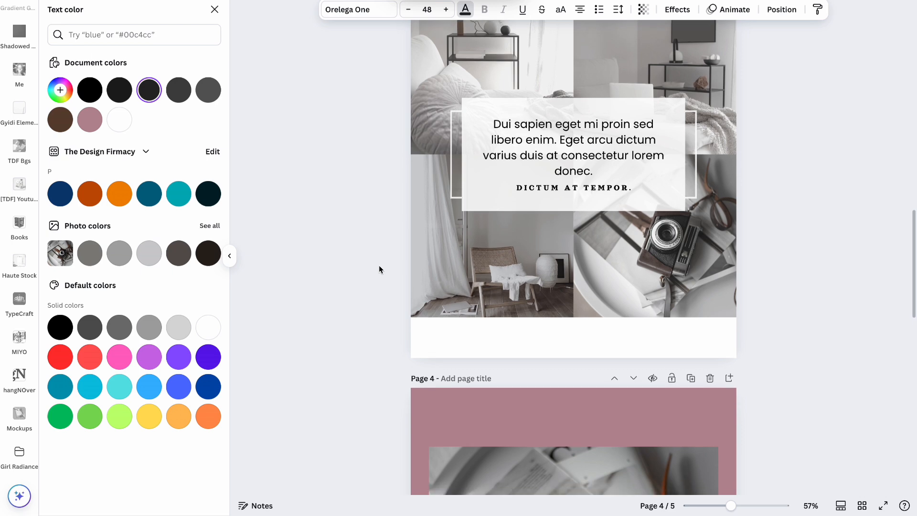
scroll(379, 270, down, 9)
scroll(379, 265, down, 6)
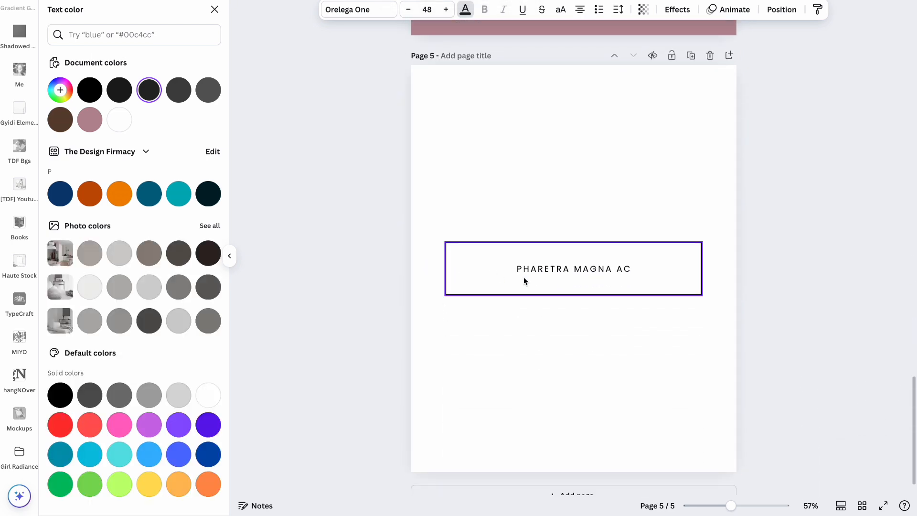
click(568, 273)
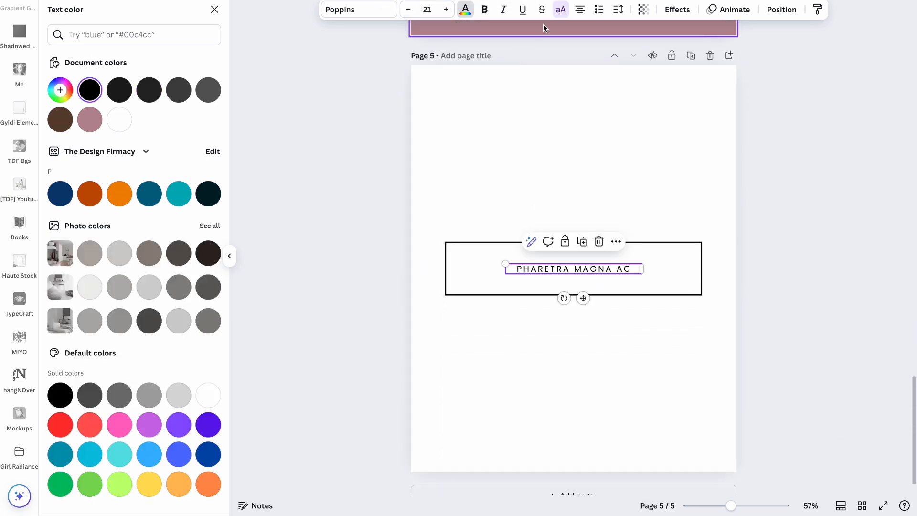
click(562, 12)
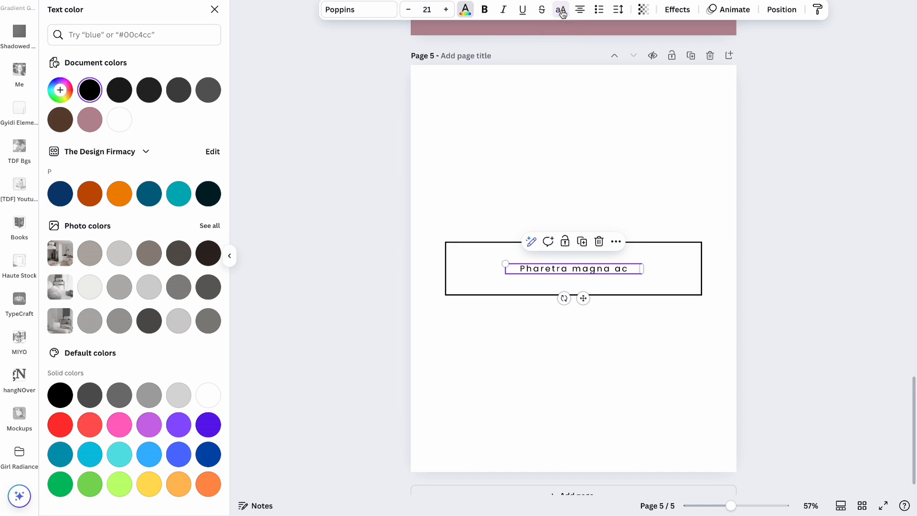
click(618, 10)
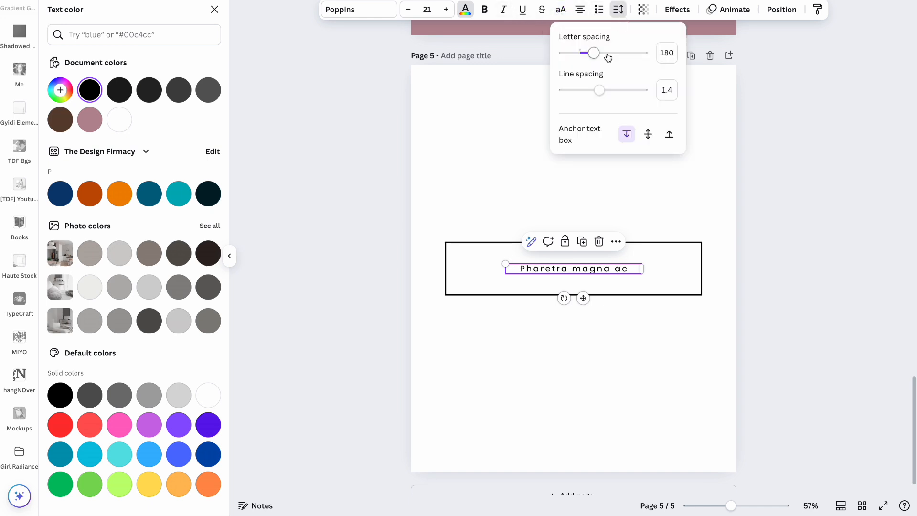
drag(594, 57, 579, 56)
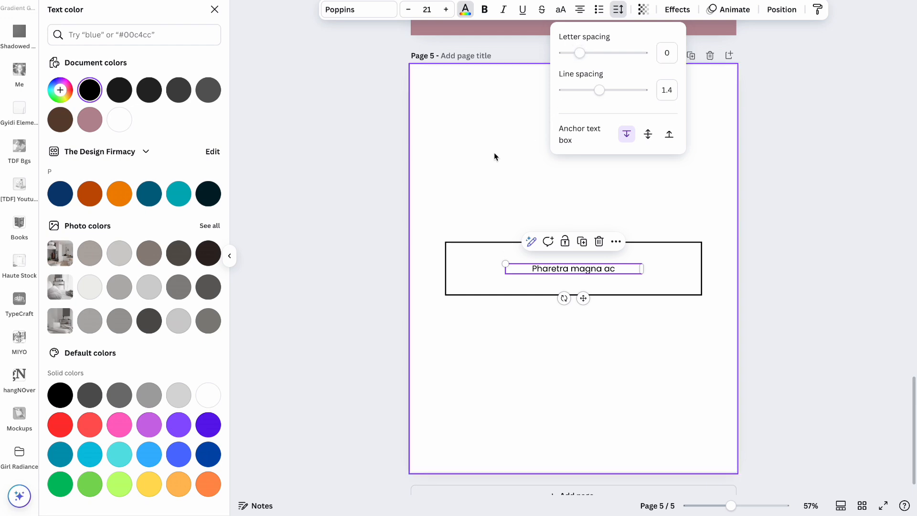
Turn off all-caps for the "Eu tincidunt tortor" paragraph on page 2 and set its letter spacing to 0.
scroll(493, 152, up, 15)
scroll(494, 155, up, 10)
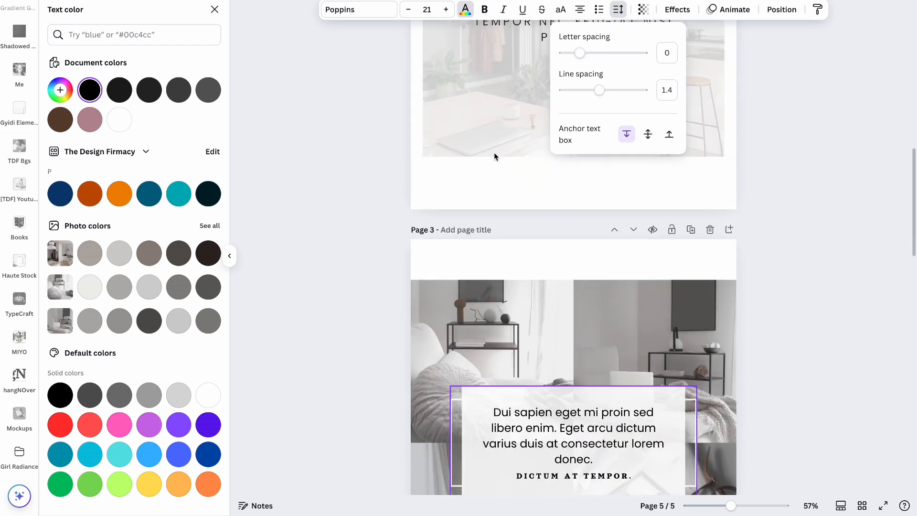
click(501, 243)
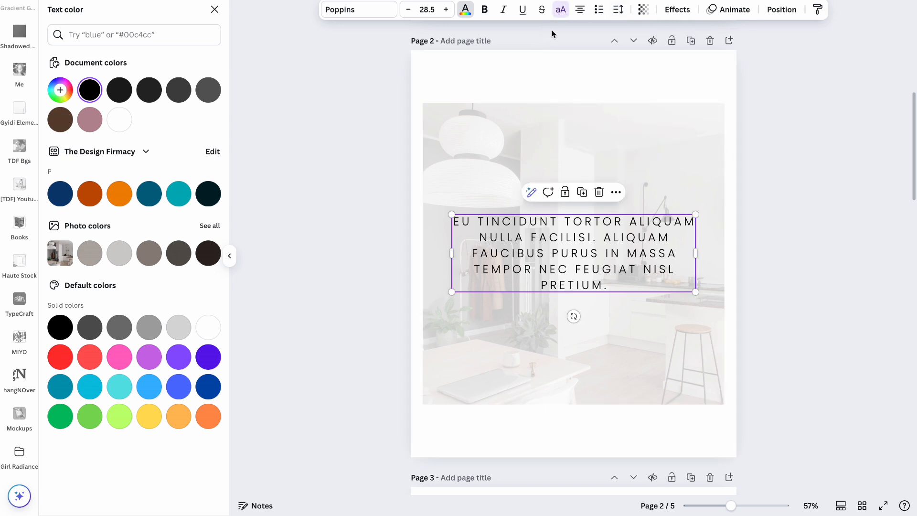
click(561, 11)
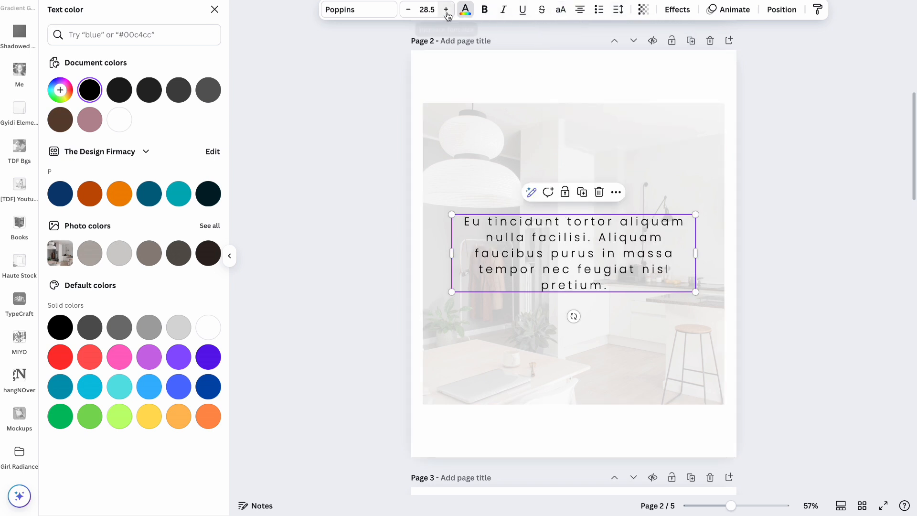
click(618, 11)
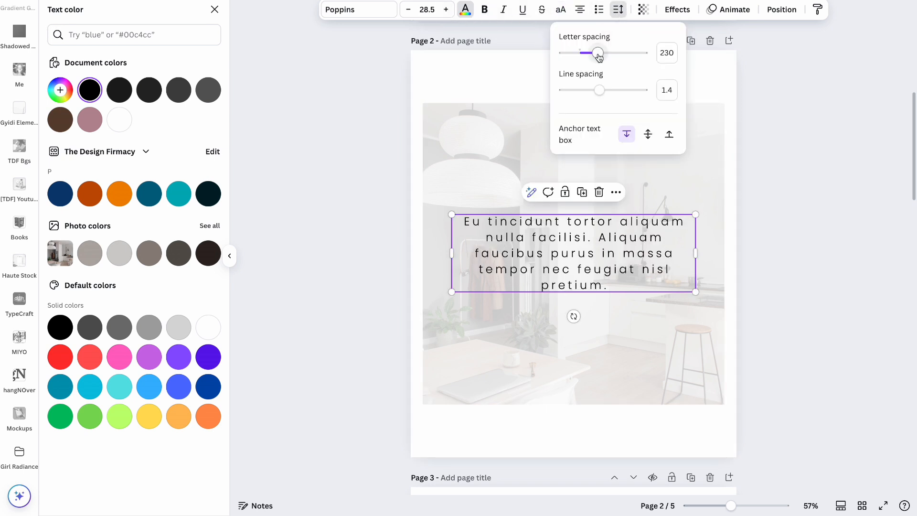
drag(597, 52, 579, 56)
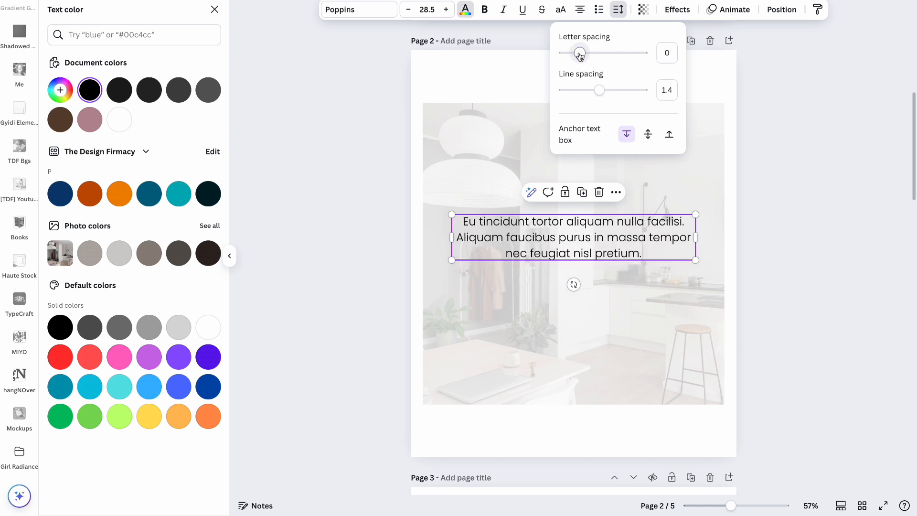
key(Escape)
key(Escape)
click(822, 190)
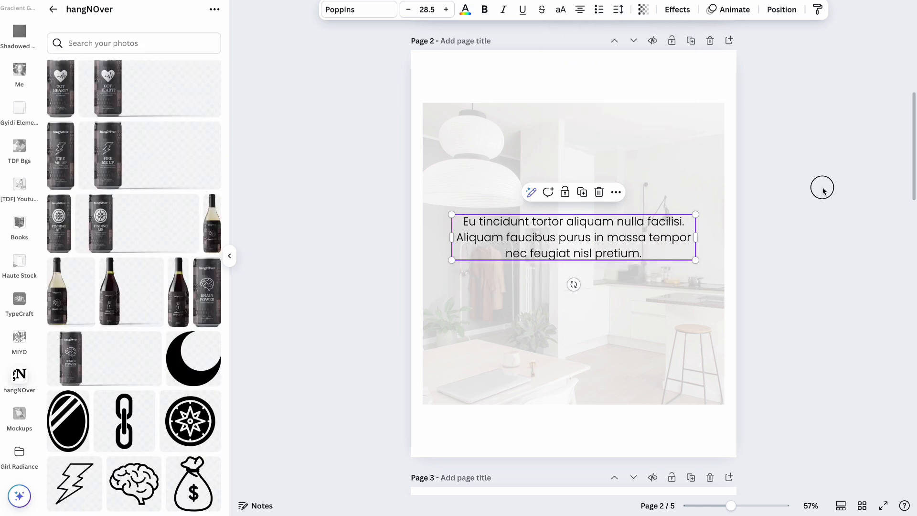
Move the paragraph on page 2 slightly down so it sits vertically centered over the faded photo.
click(614, 241)
drag(614, 241, 616, 260)
click(366, 257)
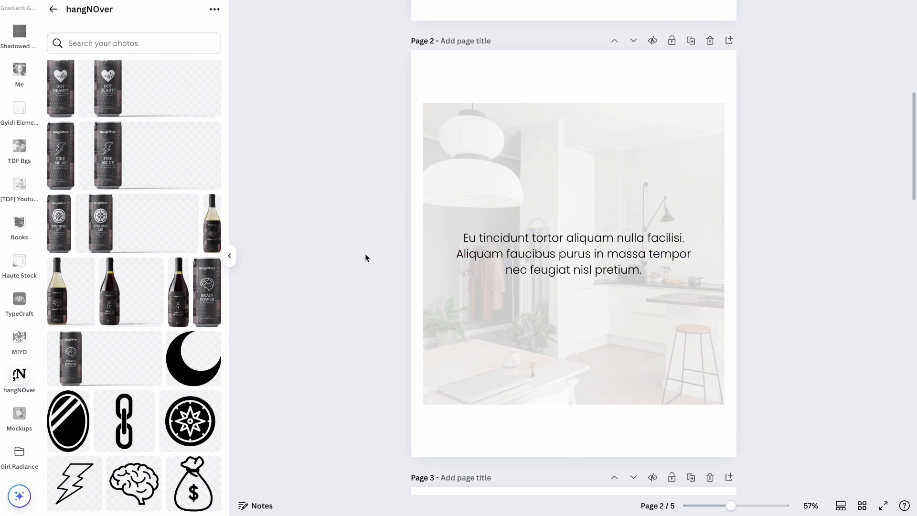
Add the black oval wine-glass logo to page 2, scale it to about 90 by 119, and center it near the photo's lower edge.
scroll(365, 258, up, 6)
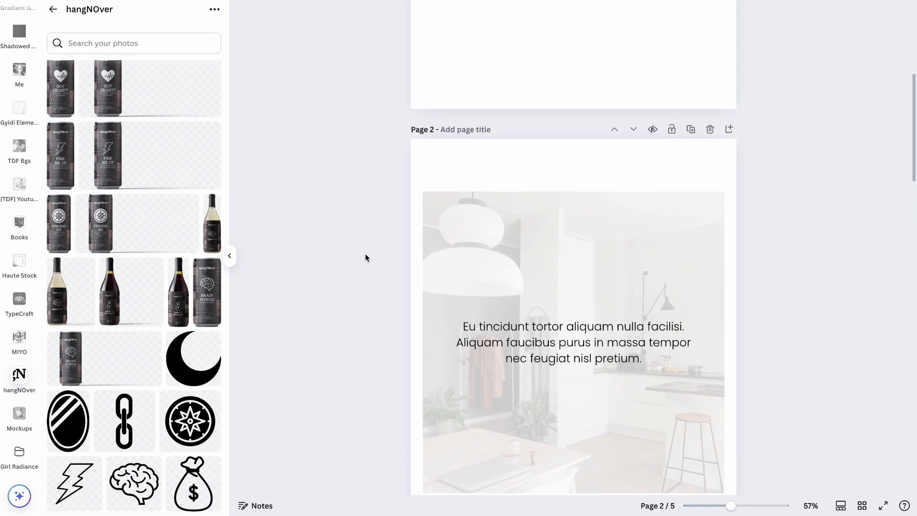
scroll(365, 258, down, 4)
scroll(365, 257, down, 3)
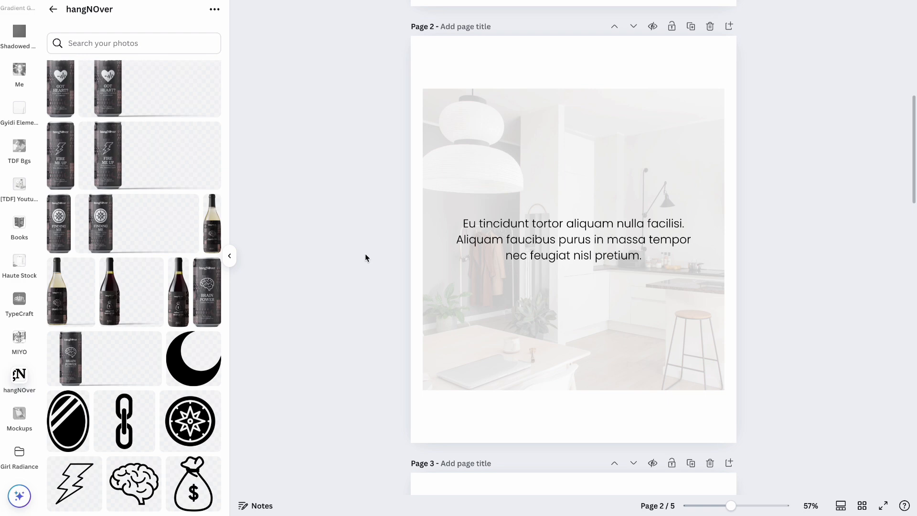
scroll(127, 258, down, 8)
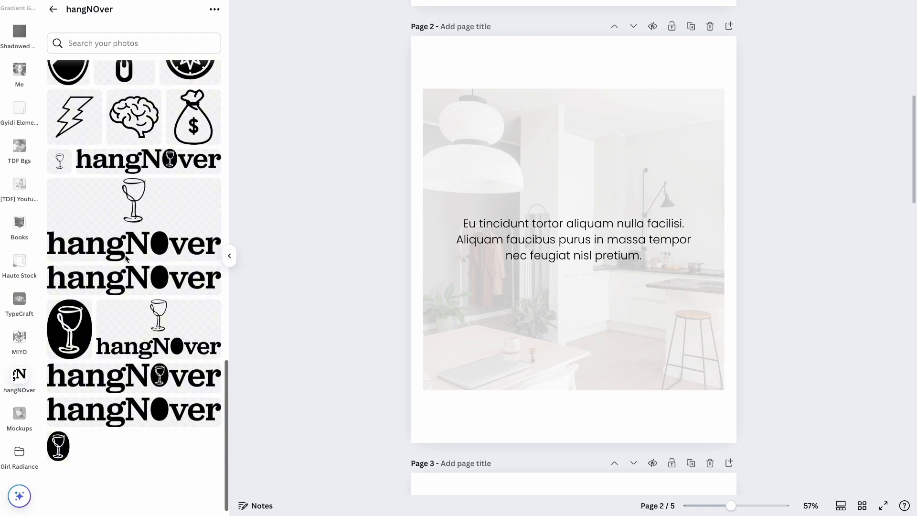
click(71, 337)
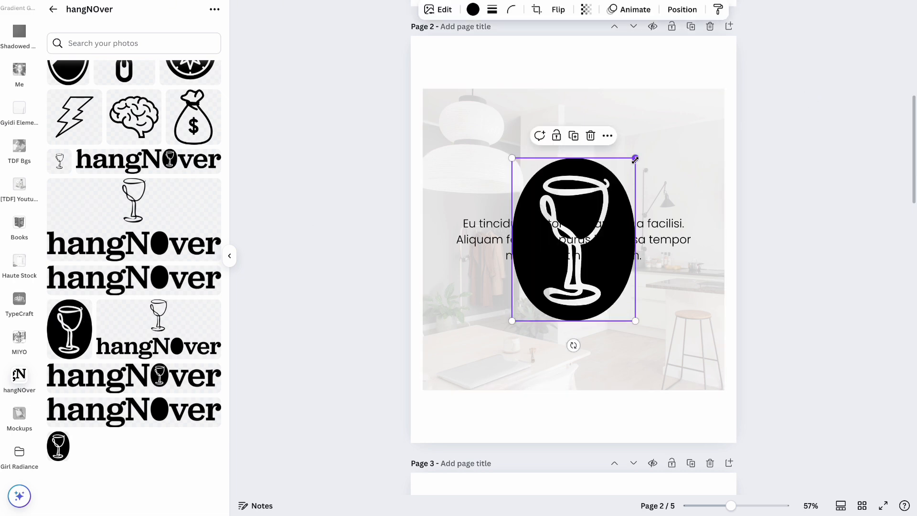
drag(635, 160, 562, 305)
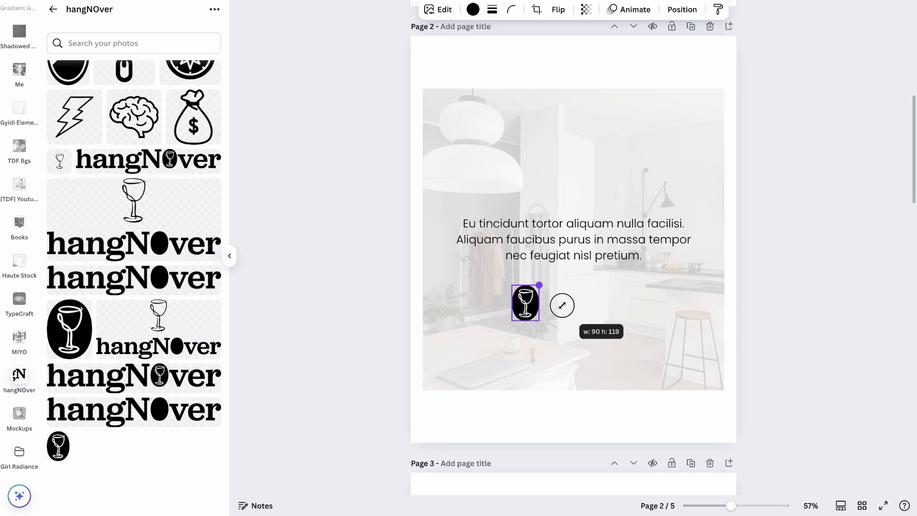
drag(535, 343, 582, 386)
click(786, 288)
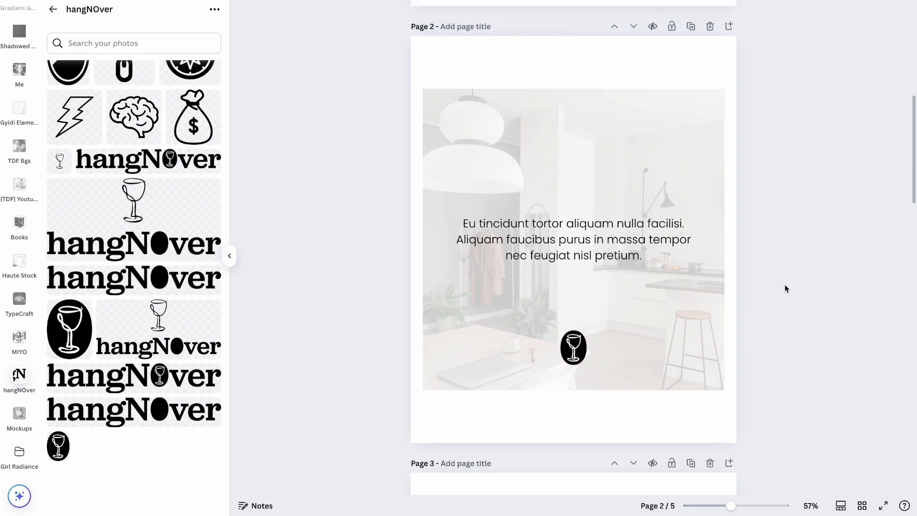
click(599, 251)
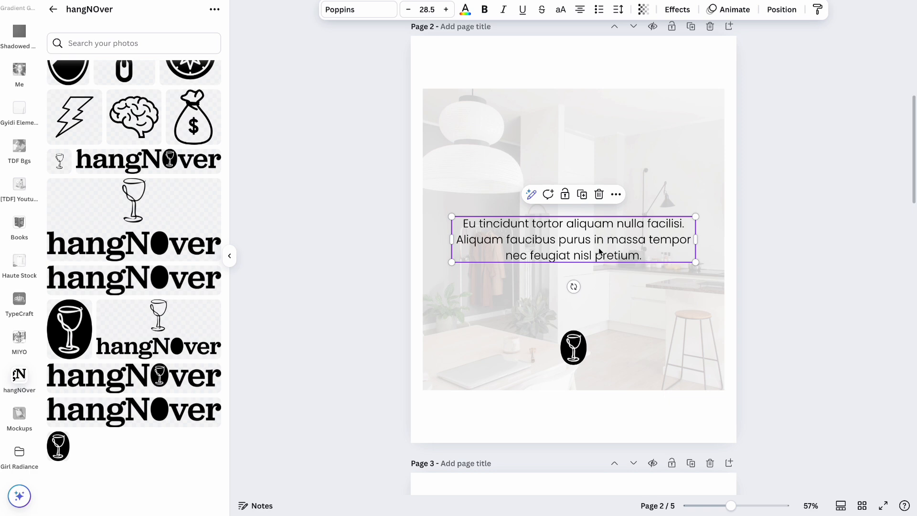
click(766, 149)
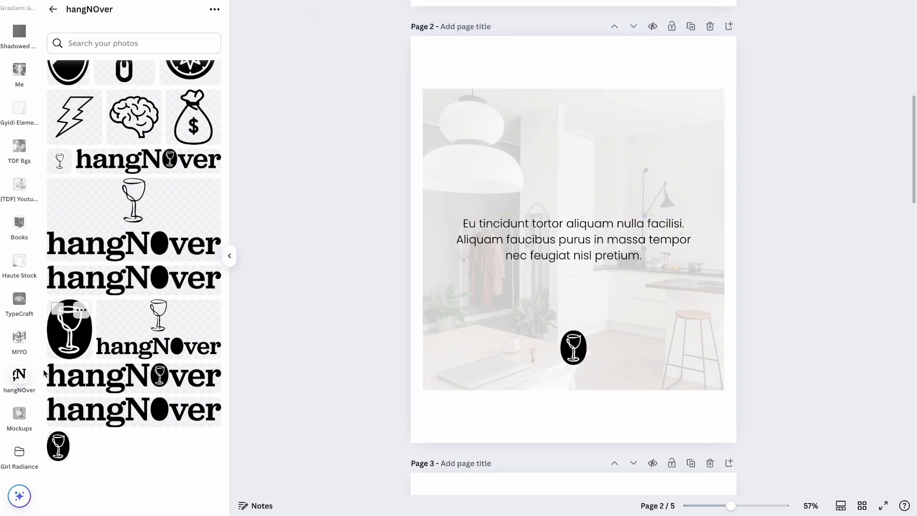
scroll(129, 201, down, 10)
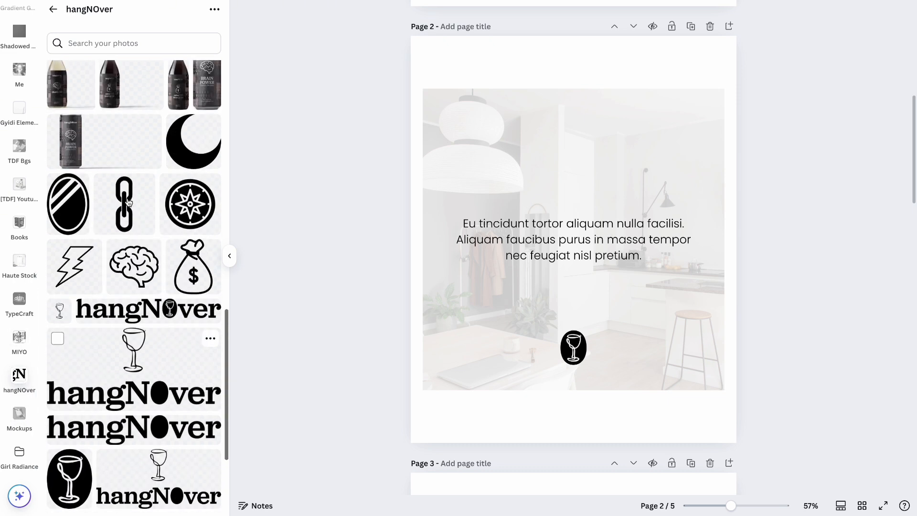
Replace the faded kitchen photo on page 2 with the golden sunset vineyard photo from the hangNOver folder.
scroll(128, 202, up, 3)
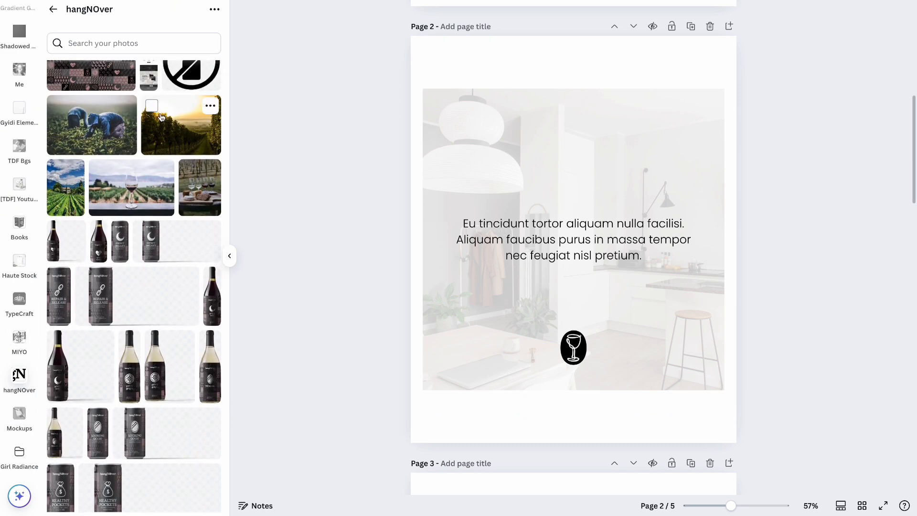
drag(160, 115, 425, 118)
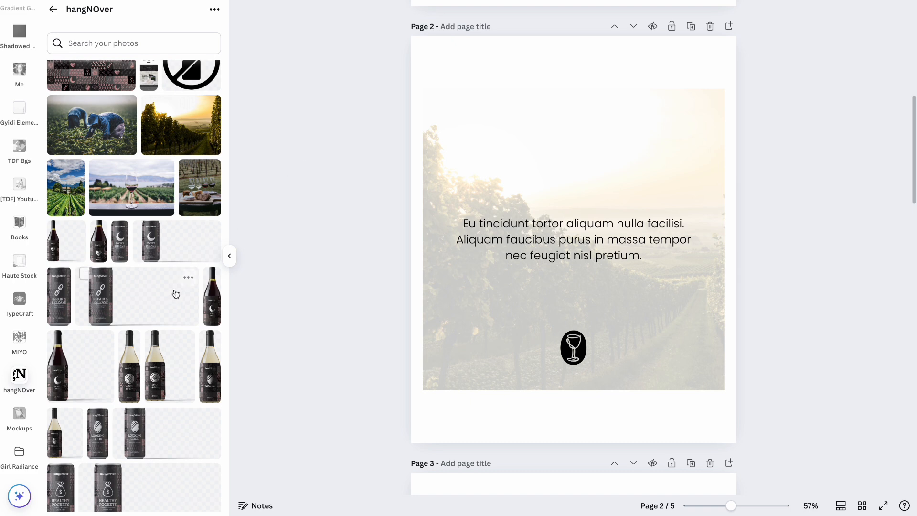
Add the brand icon pattern image to page 2 and scale it to about 2052 by 1369 px so it covers the page.
scroll(173, 297, up, 1)
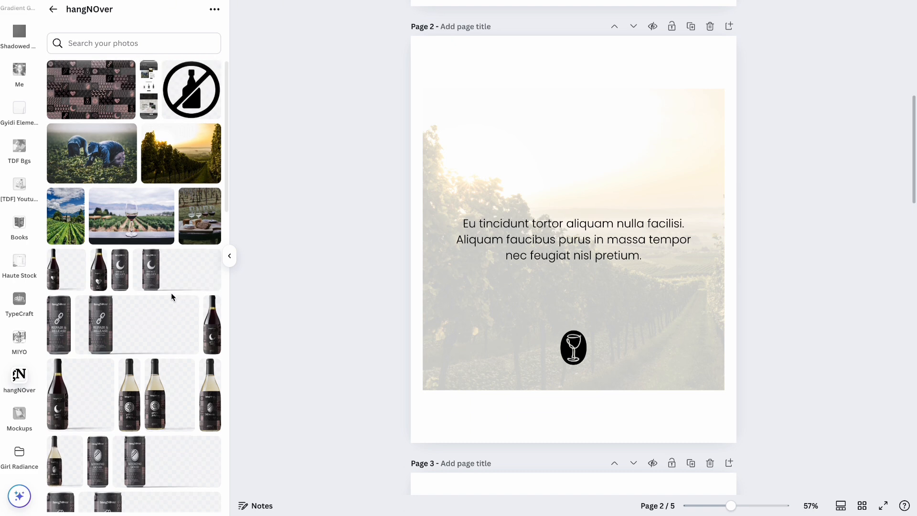
click(69, 94)
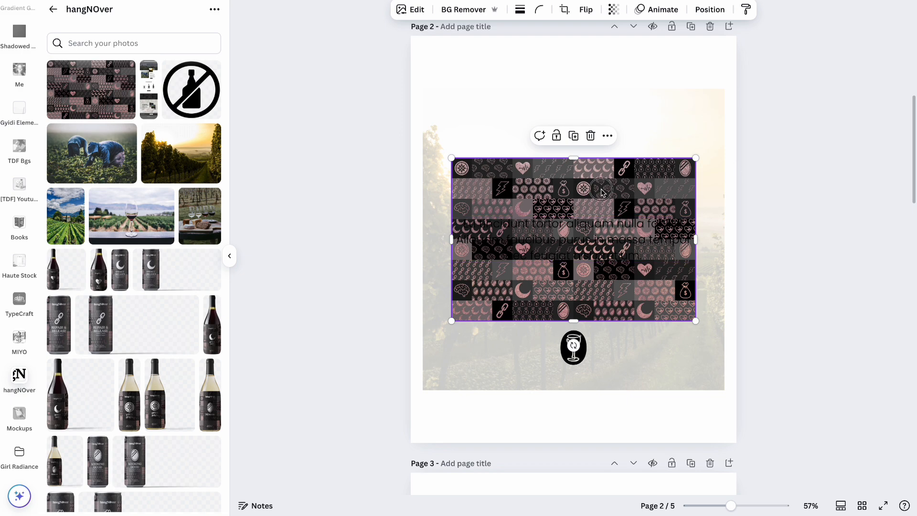
drag(601, 186, 651, 64)
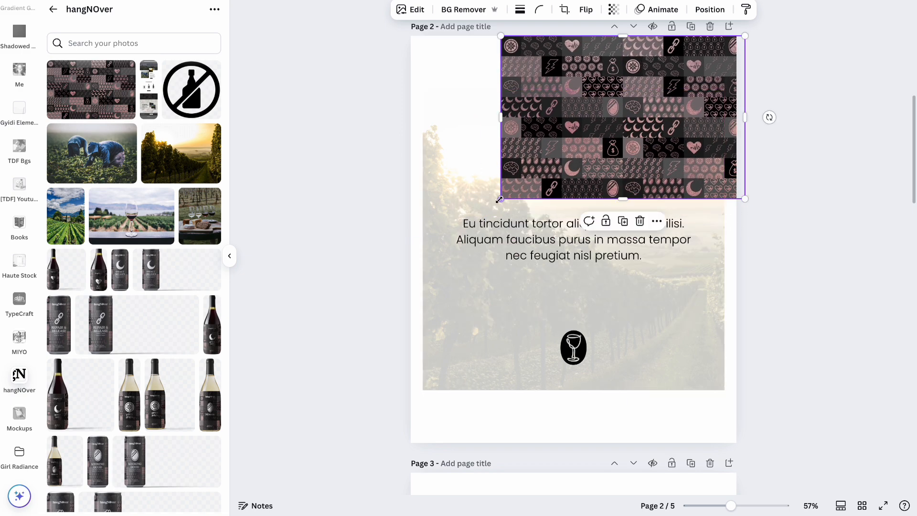
drag(499, 198, 206, 501)
drag(495, 428, 621, 428)
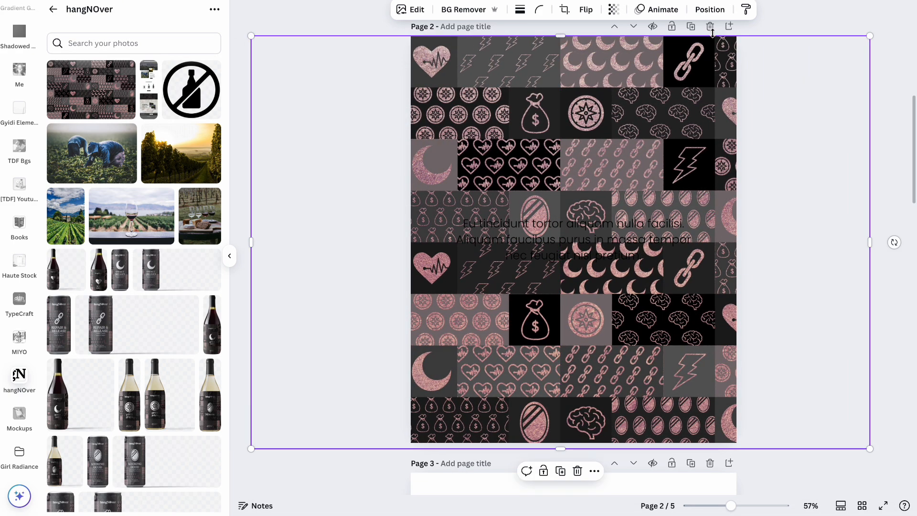
Send the pattern image on page 2 to the back, set its transparency to 4, and enlarge it slightly to about 2084 by 1390 px.
click(710, 10)
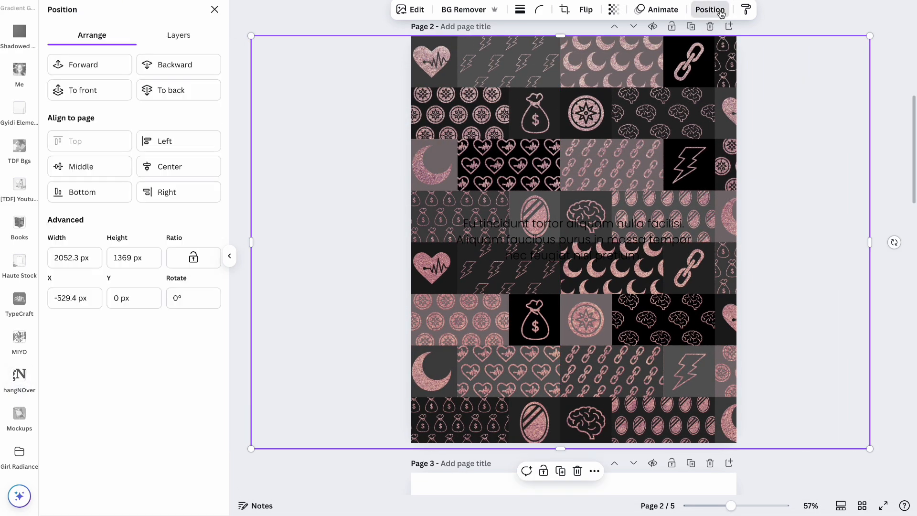
click(167, 93)
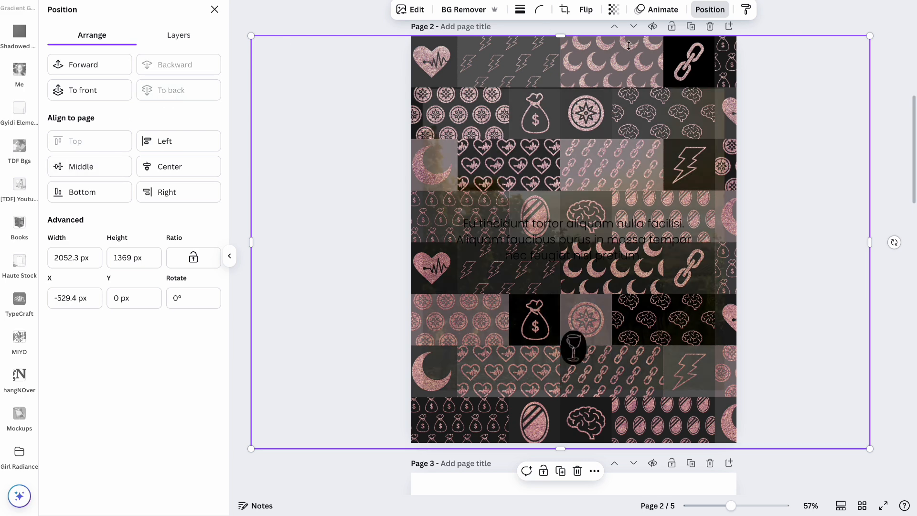
click(614, 15)
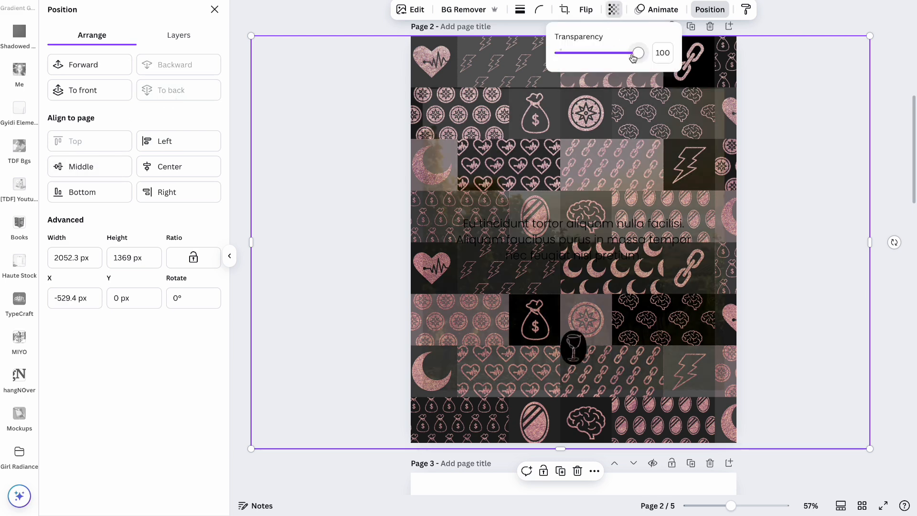
drag(637, 54, 563, 56)
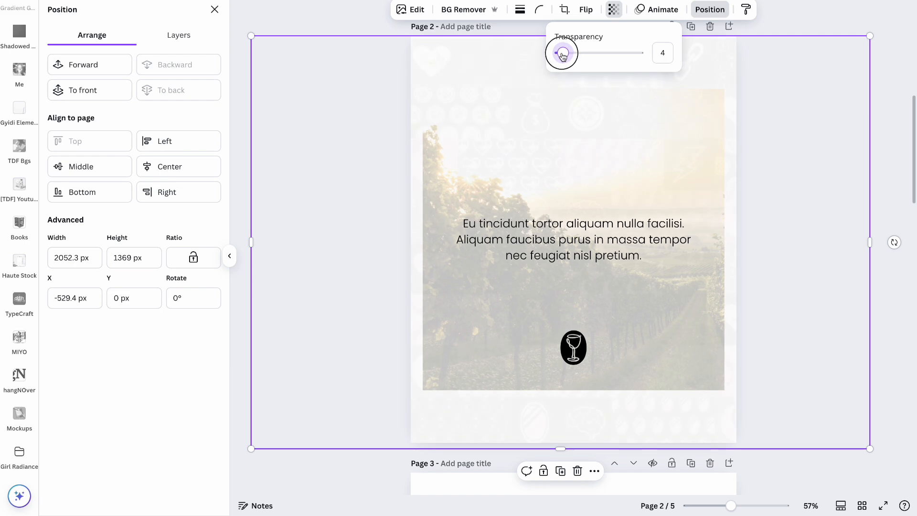
drag(251, 35, 242, 29)
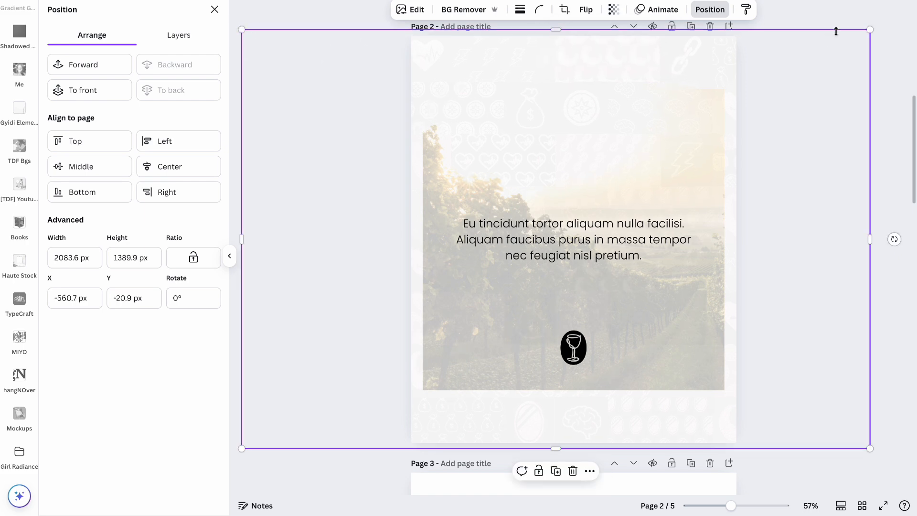
click(831, 17)
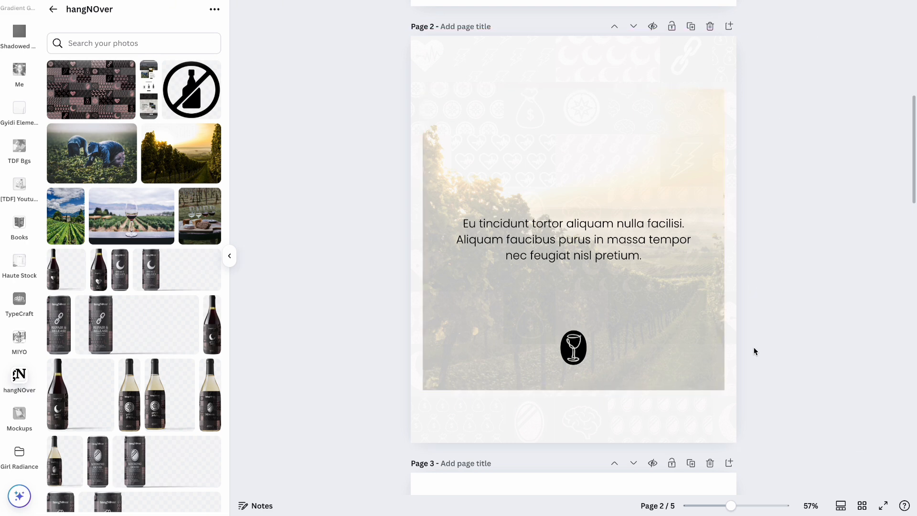
Set the transparency of the vineyard photo on page 2 to 30.
click(704, 168)
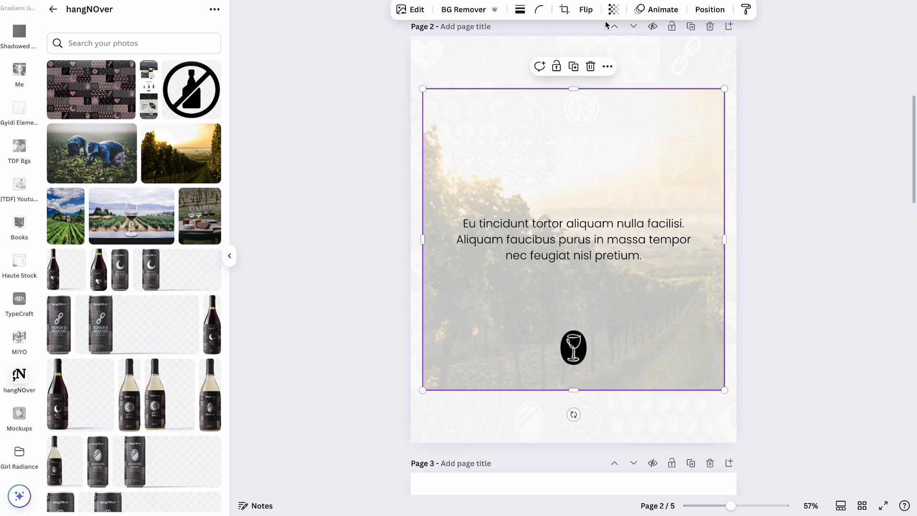
click(613, 10)
drag(592, 53, 583, 54)
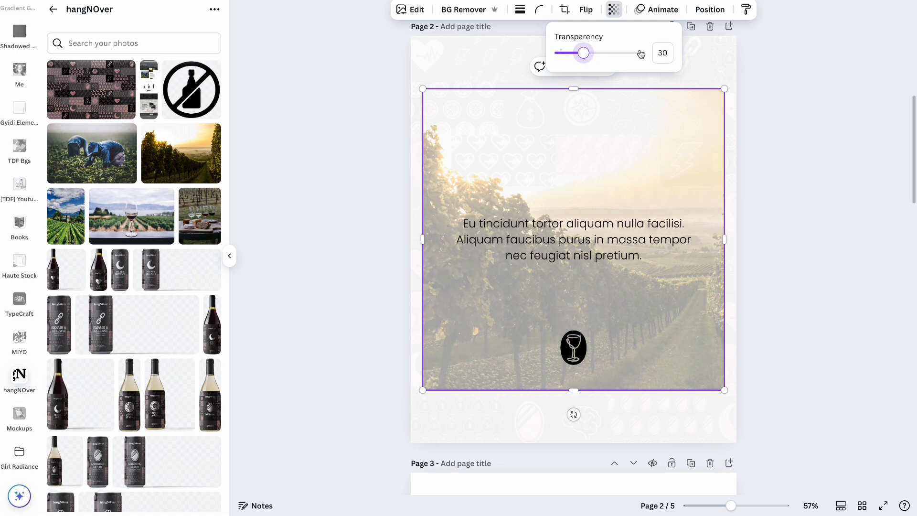
click(790, 47)
click(790, 47)
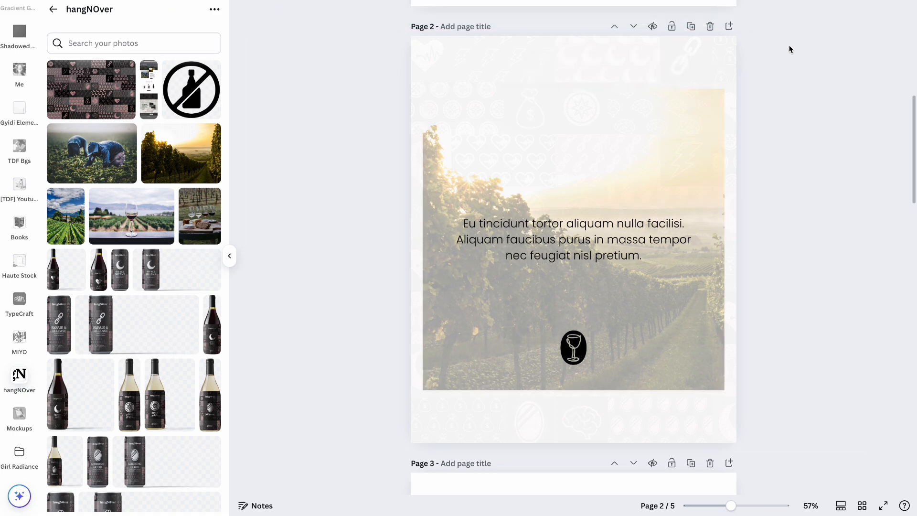
Duplicate page 2 and delete the faded pattern background from the copy.
click(690, 27)
click(662, 56)
key(Delete)
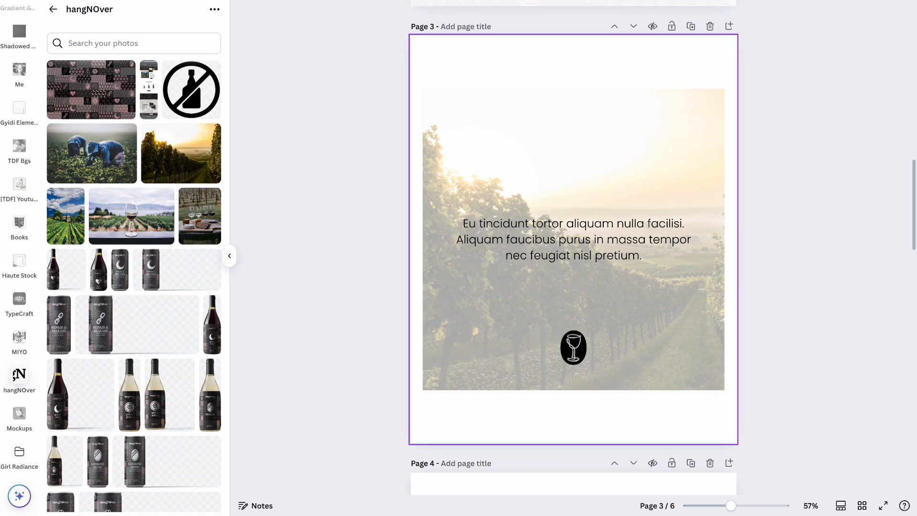
Add the icon pattern to page 3 at full page width, crop it to a strip about 1080 by 89, and place it above the photo.
click(91, 89)
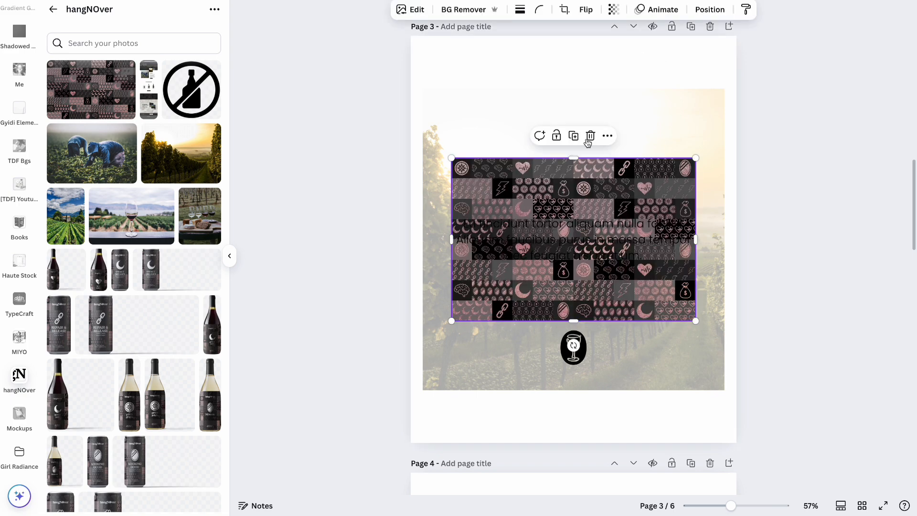
drag(564, 182, 524, 109)
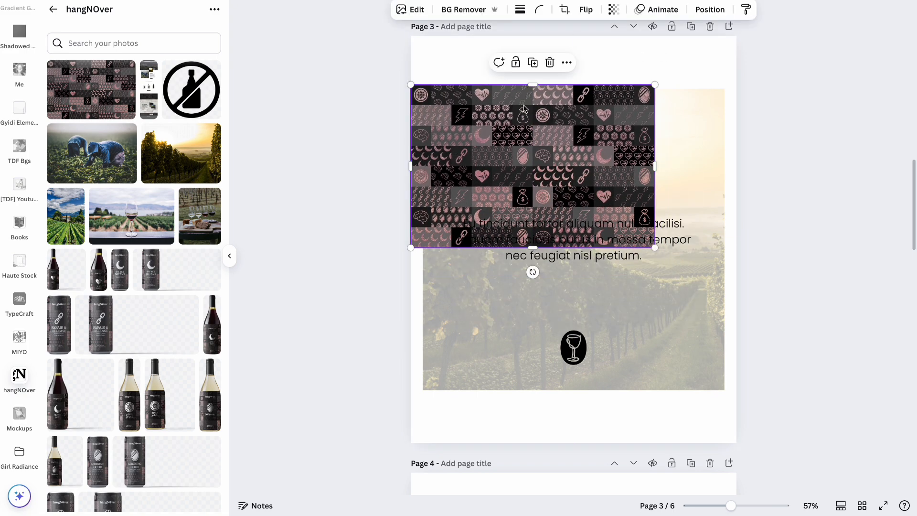
drag(654, 246, 736, 301)
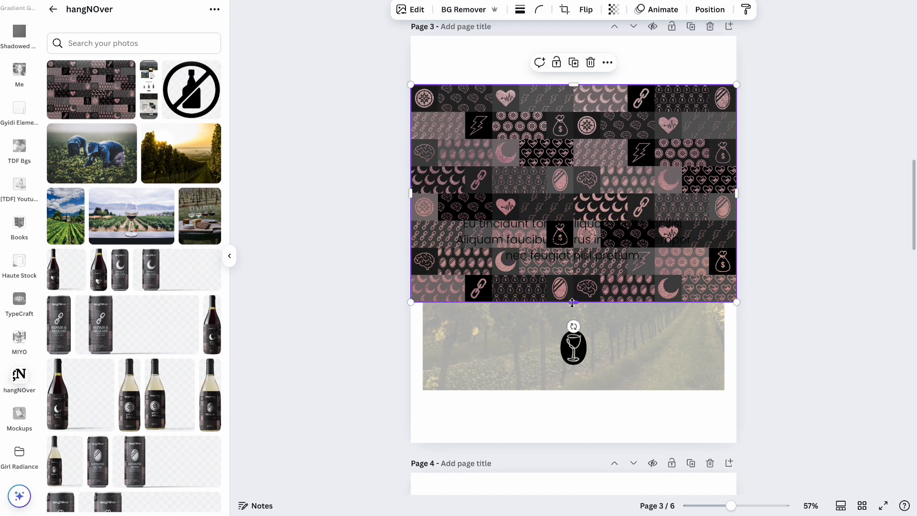
drag(572, 303, 559, 112)
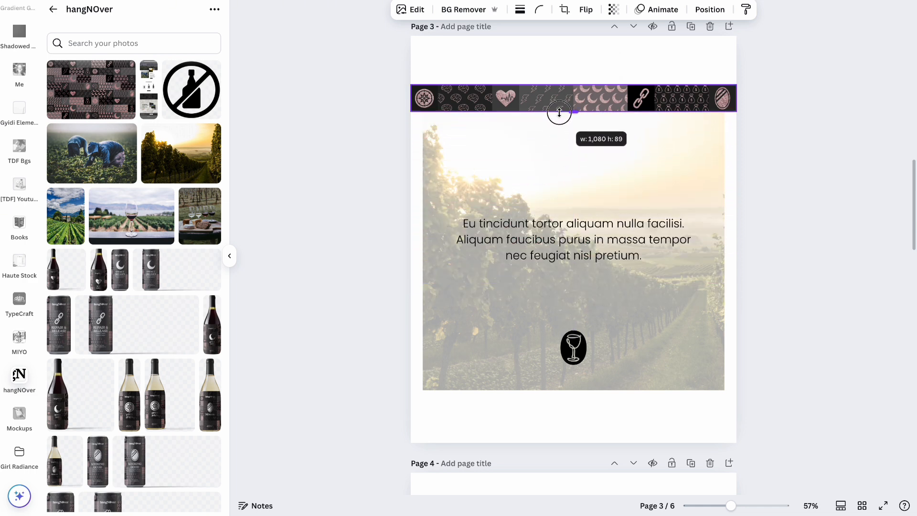
click(794, 102)
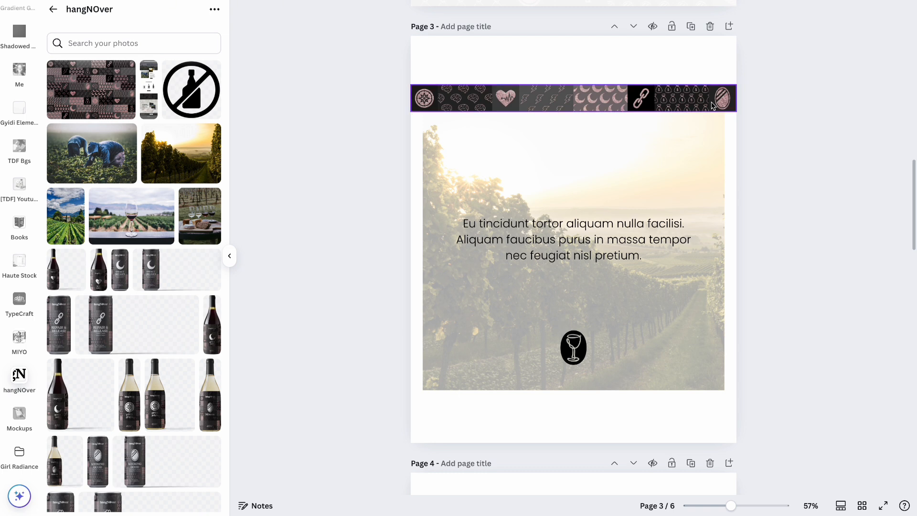
drag(711, 104, 710, 66)
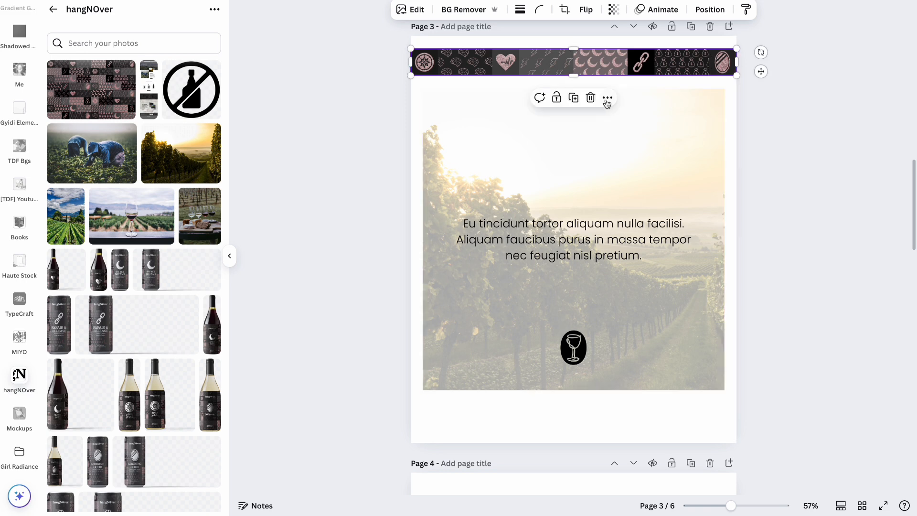
Duplicate the pattern strip on page 3, place the copy below the photo, and shift its crop to show a different row of icons.
click(573, 98)
drag(646, 69, 644, 389)
double_click(643, 421)
click(803, 313)
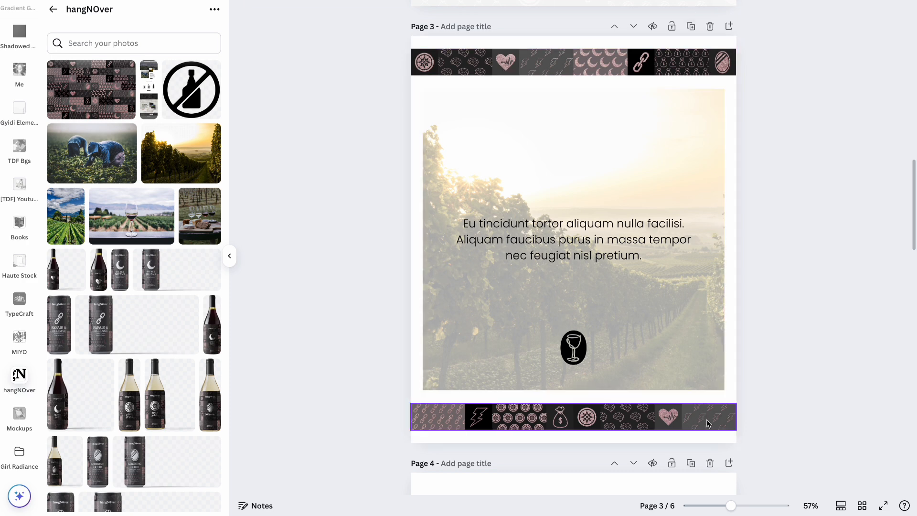
Give the vineyard photo on page 3 a solid black border with a weight of 4.
click(692, 347)
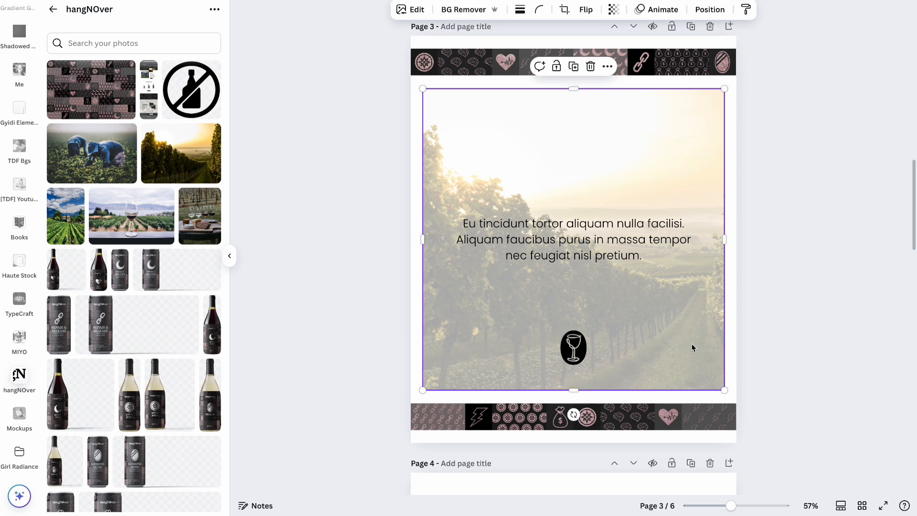
click(520, 9)
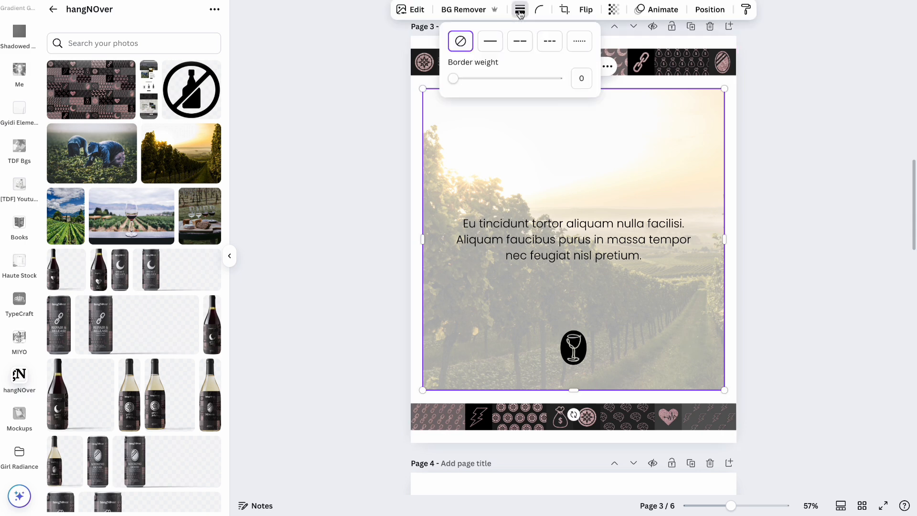
click(489, 42)
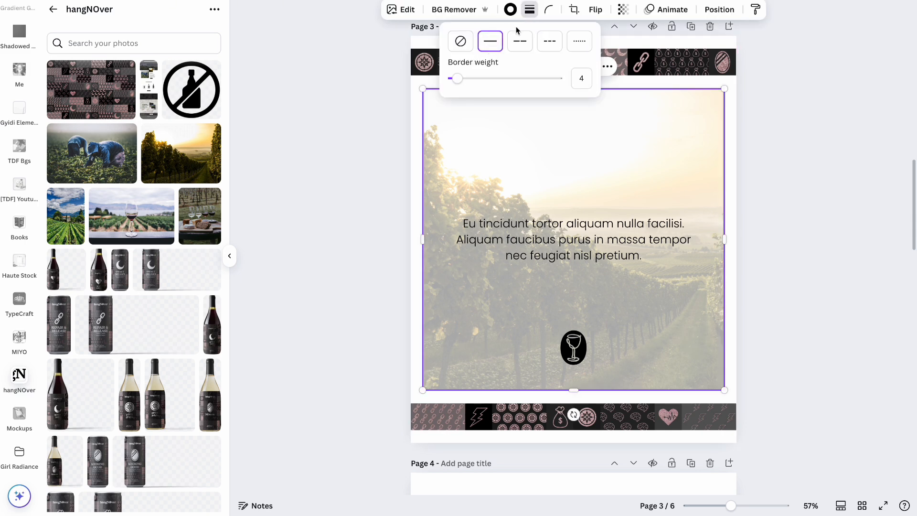
click(459, 79)
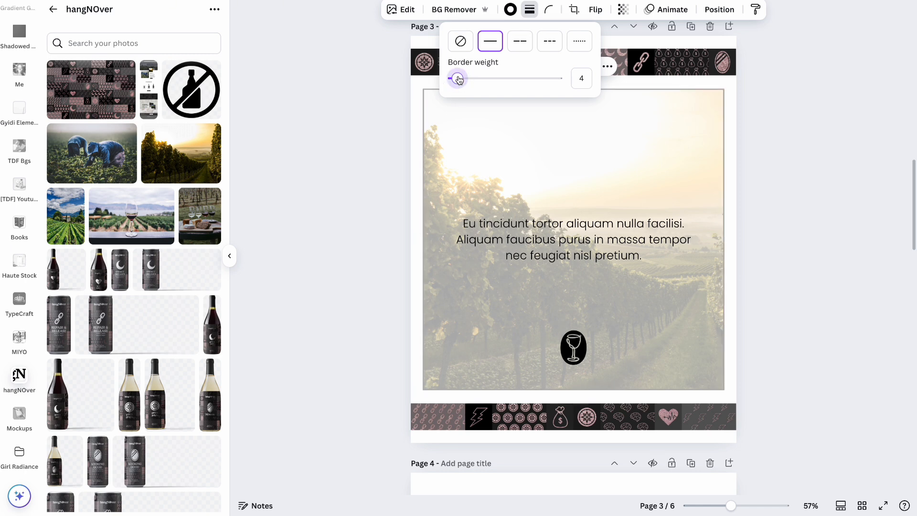
click(509, 14)
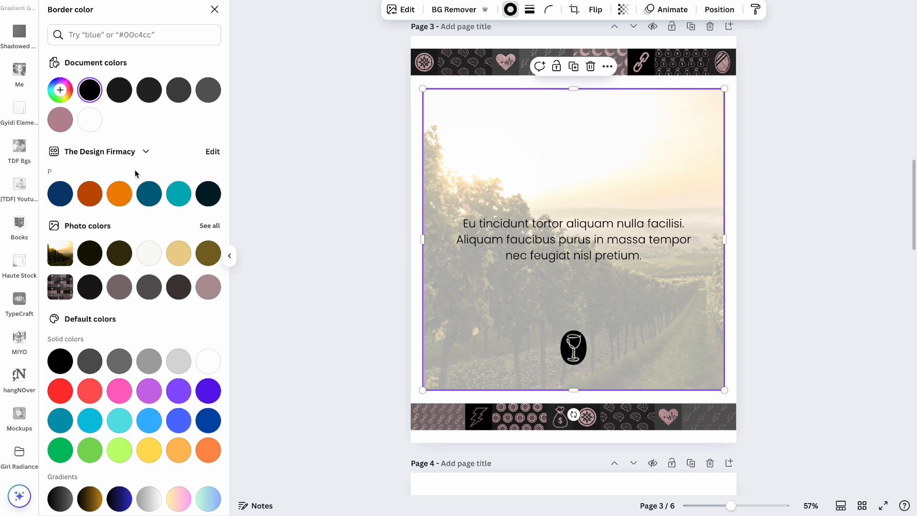
click(354, 84)
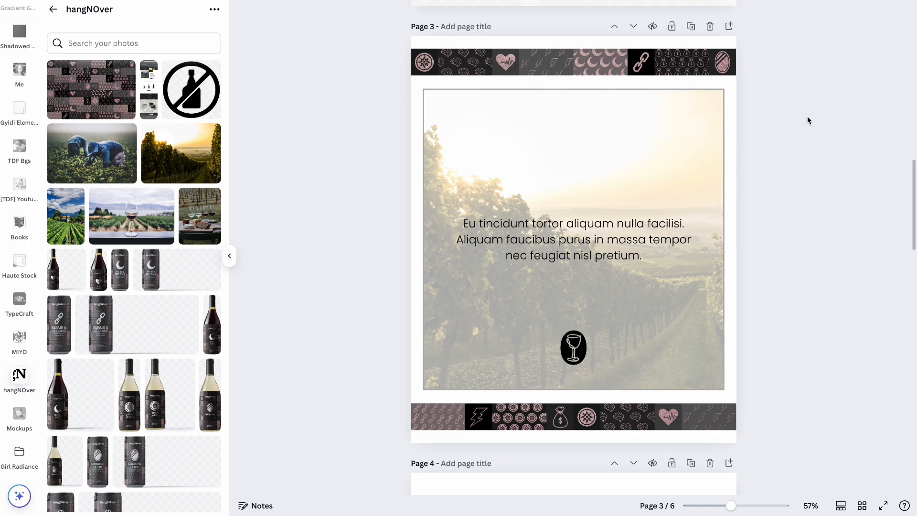
Add a square shape to the middle of page 3 with no fill and a solid black border.
scroll(18, 57, up, 10)
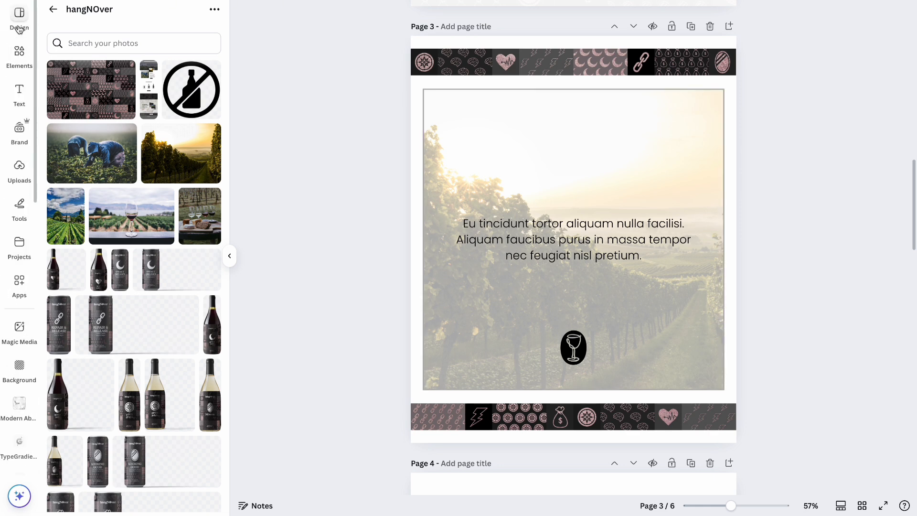
click(17, 58)
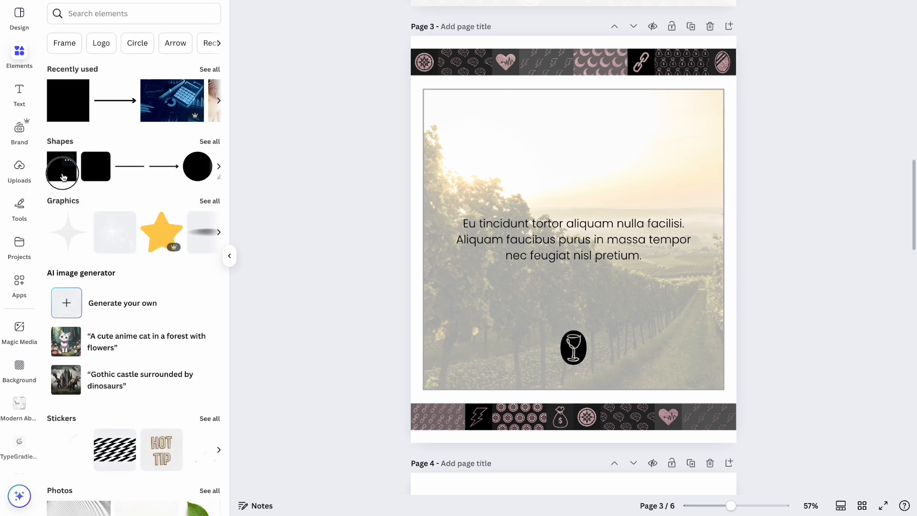
click(62, 176)
click(340, 10)
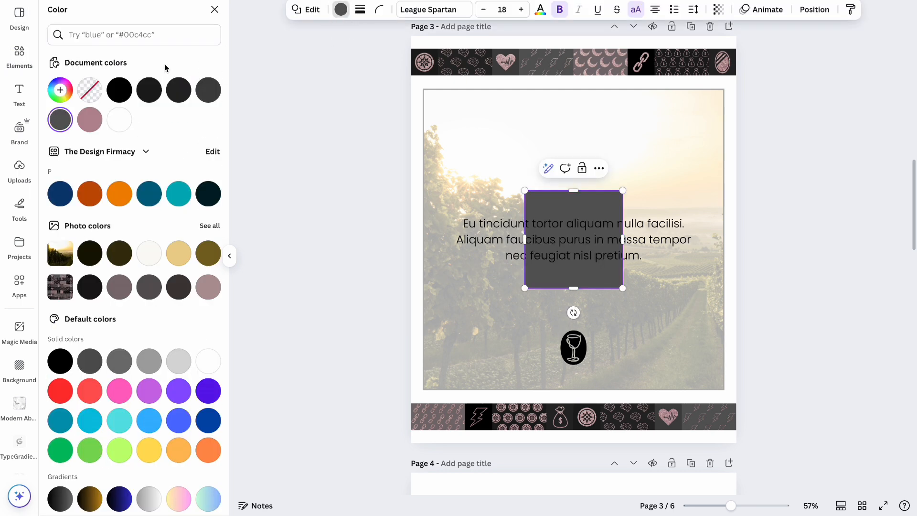
click(93, 94)
click(369, 10)
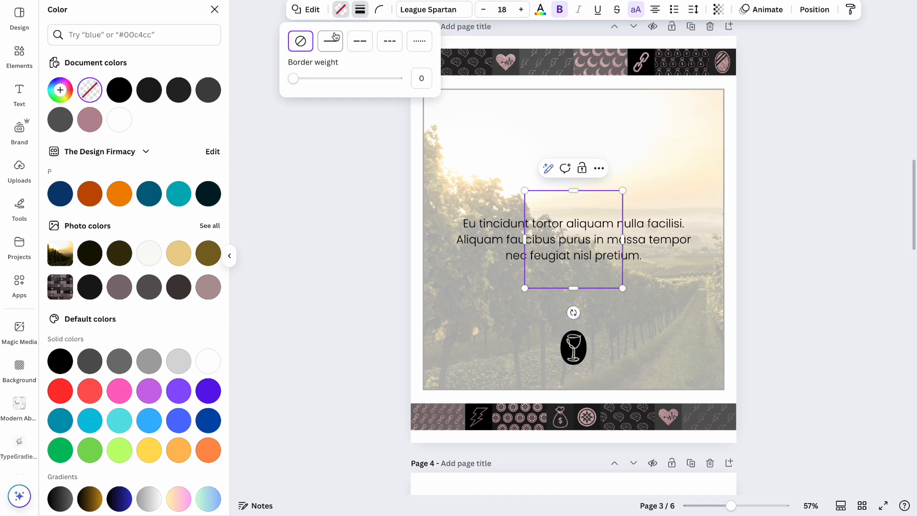
click(333, 42)
click(119, 90)
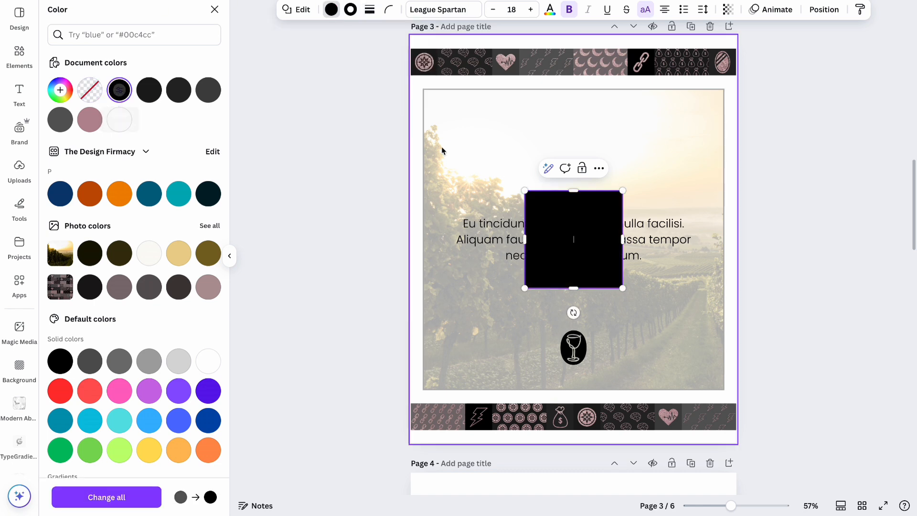
click(90, 91)
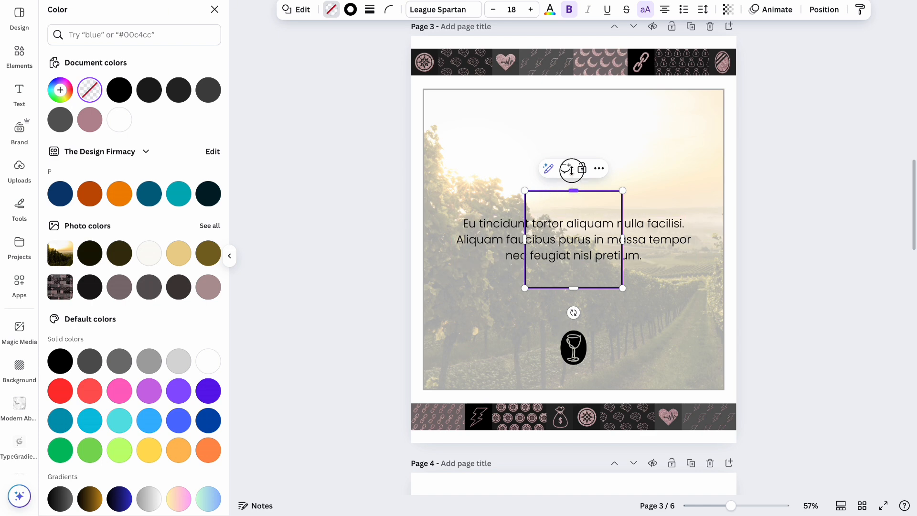
Stretch the unfilled bordered square on page 3 to about 1000 by 1000 px so it frames the vineyard photo.
drag(571, 190, 568, 88)
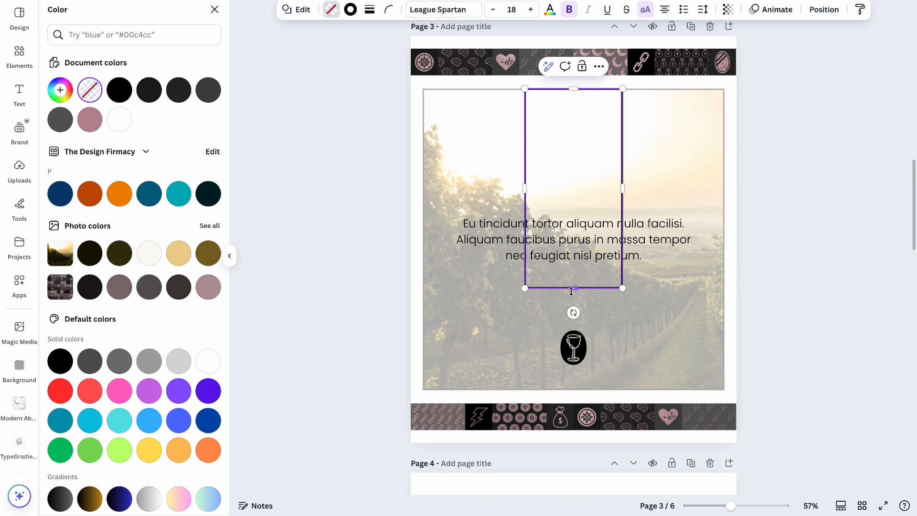
drag(574, 288, 572, 390)
drag(525, 242, 423, 240)
drag(624, 240, 731, 257)
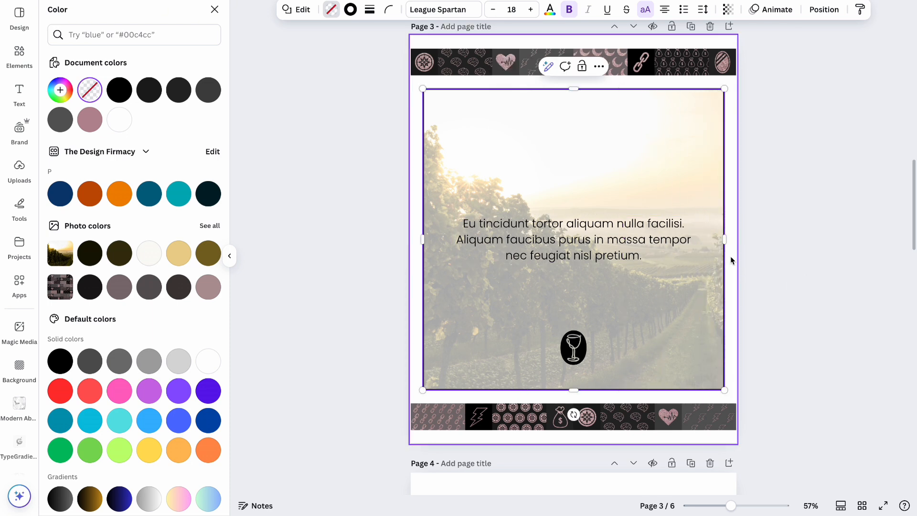
click(620, 256)
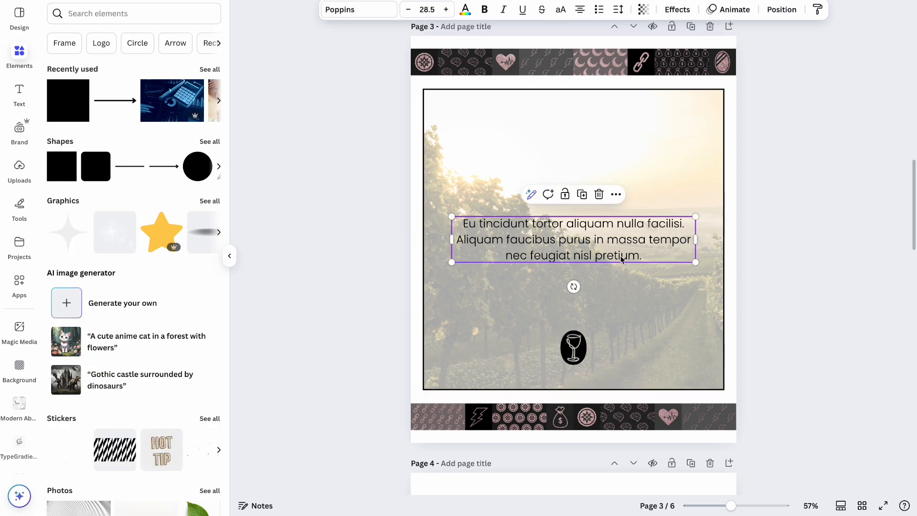
click(823, 163)
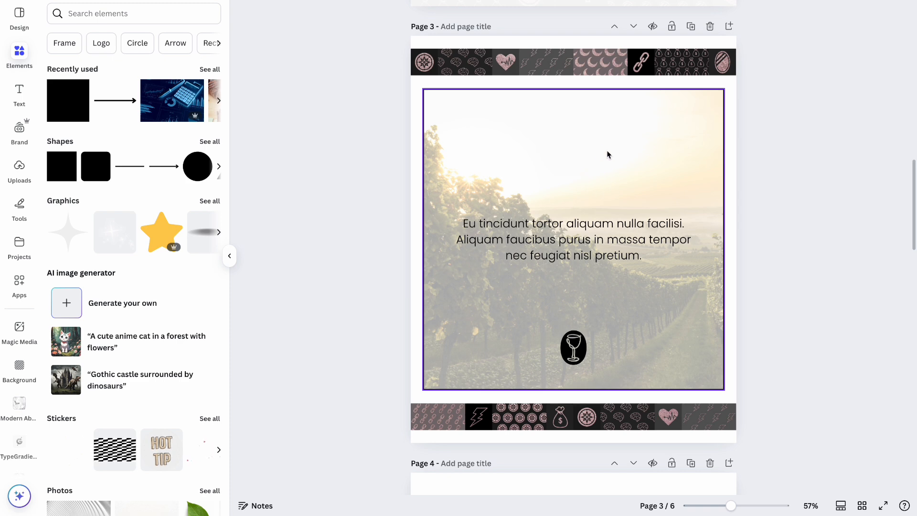
Select the vineyard photo on page 3 from the layer list and set its transparency to 15.
click(608, 170)
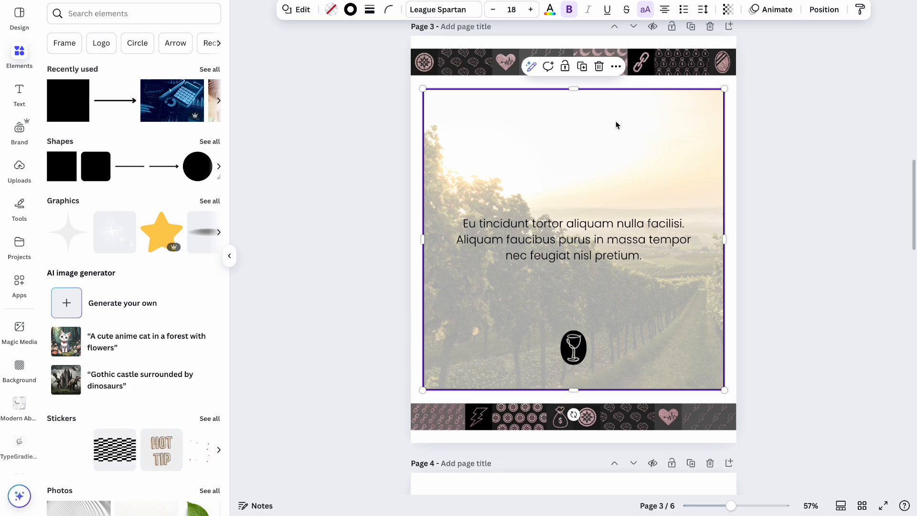
click(823, 9)
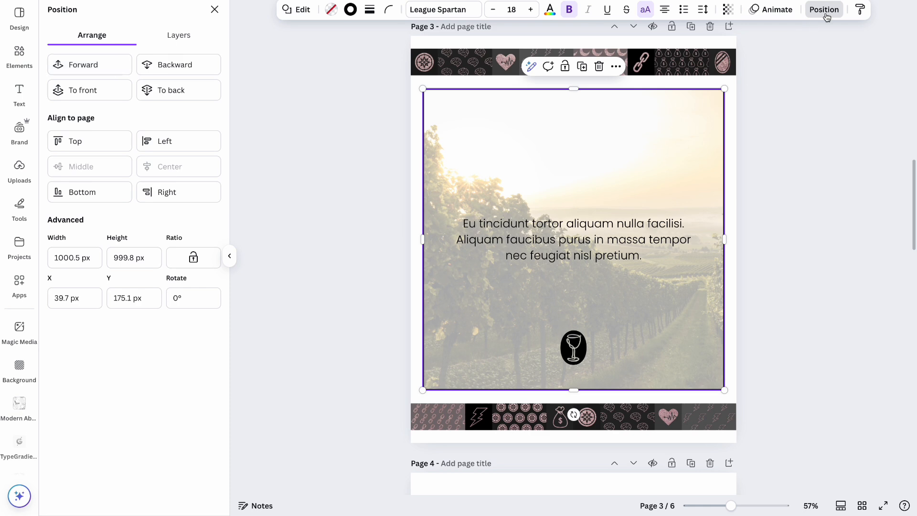
click(181, 36)
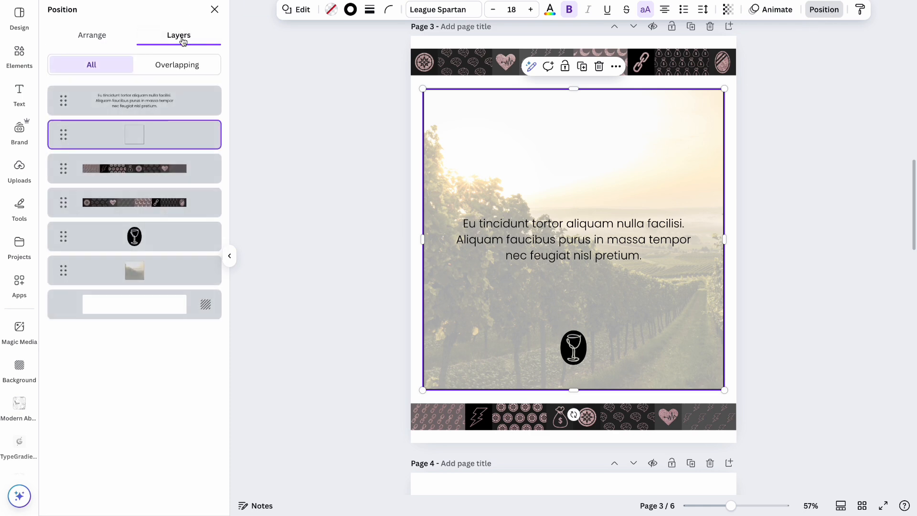
click(136, 272)
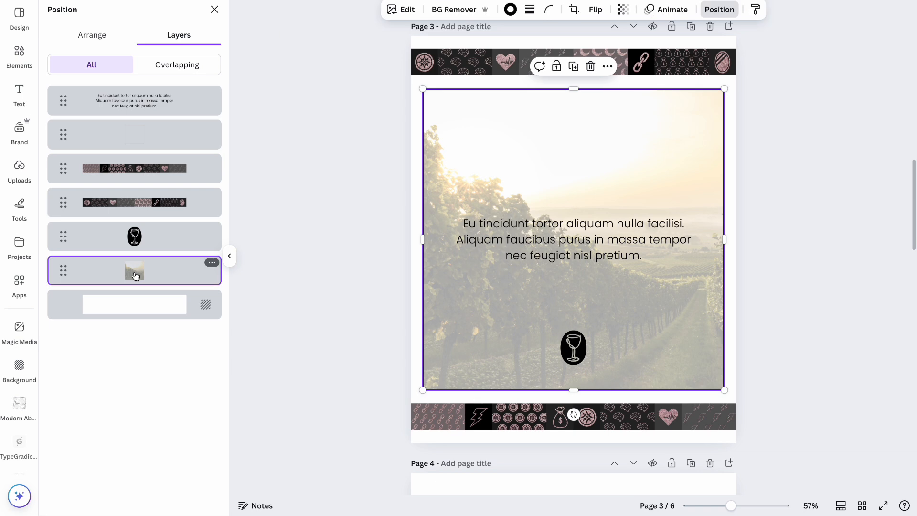
click(622, 10)
drag(596, 55, 581, 56)
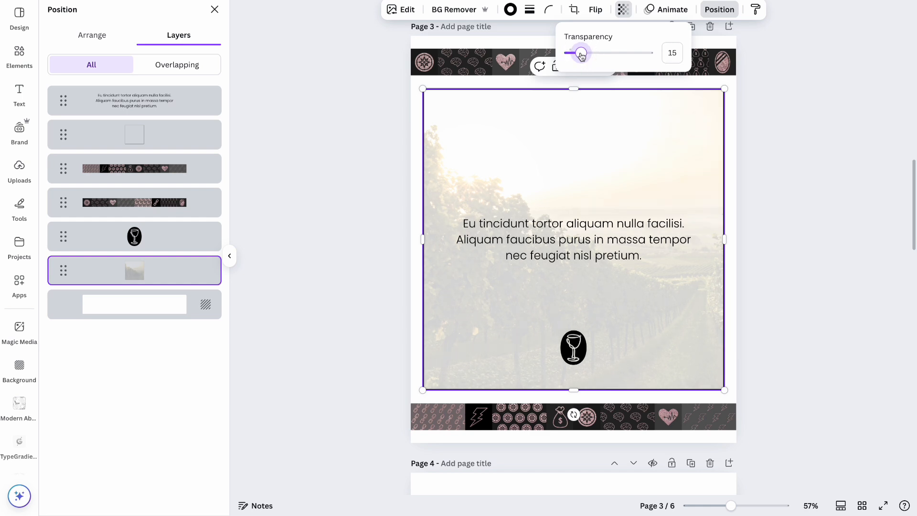
click(764, 131)
click(764, 130)
click(764, 130)
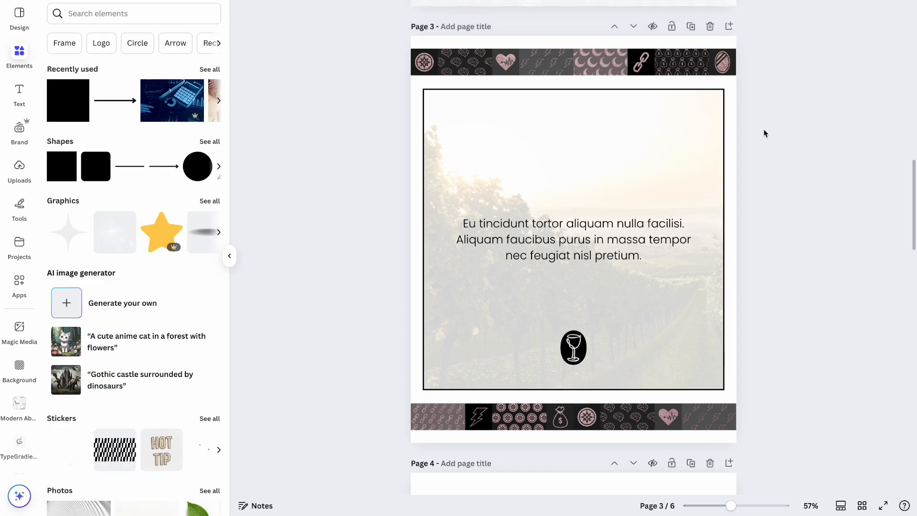
Set the background of page 3 to the dusty pink from the document colors.
click(733, 111)
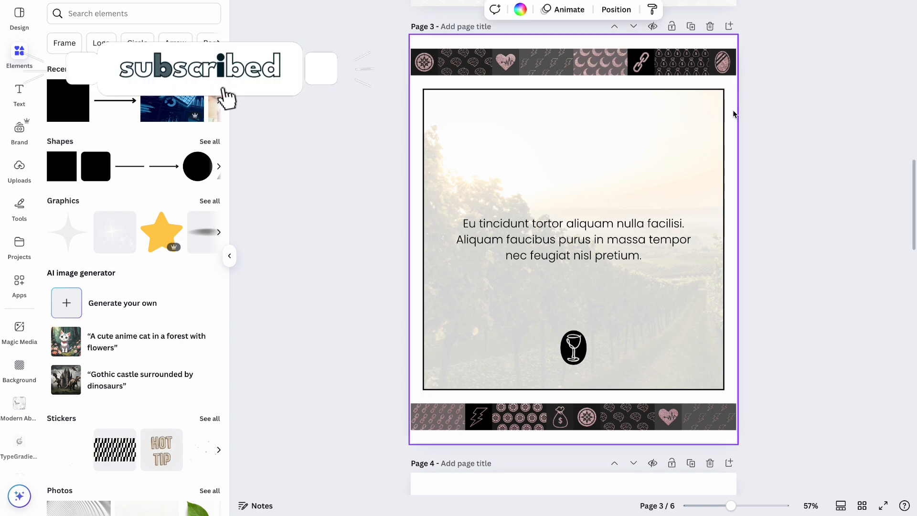
click(520, 9)
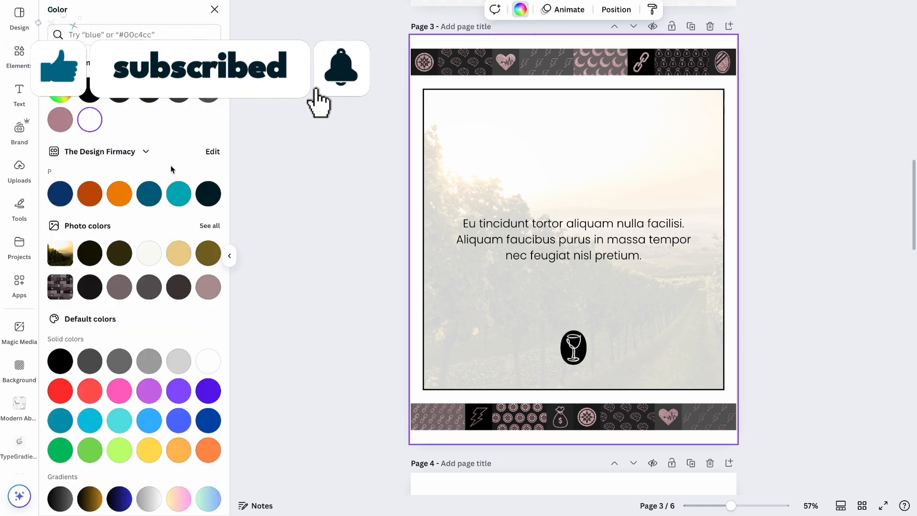
click(57, 124)
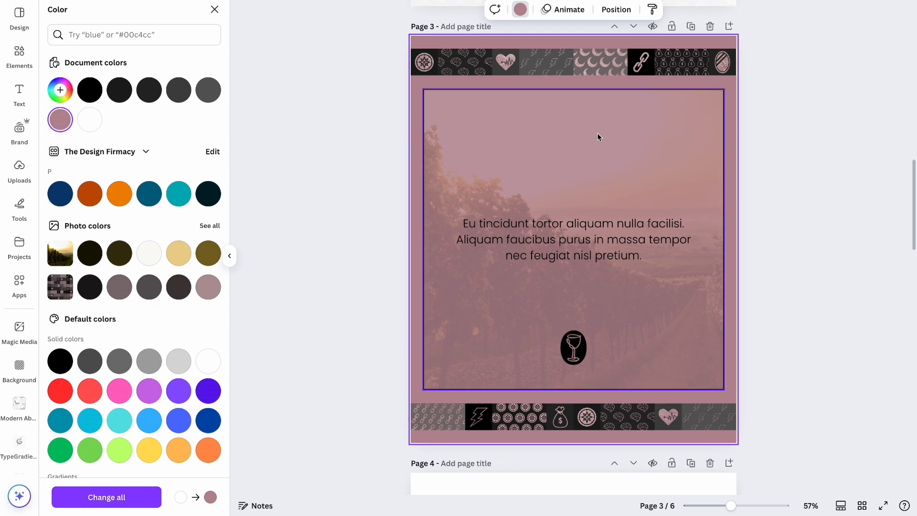
click(89, 121)
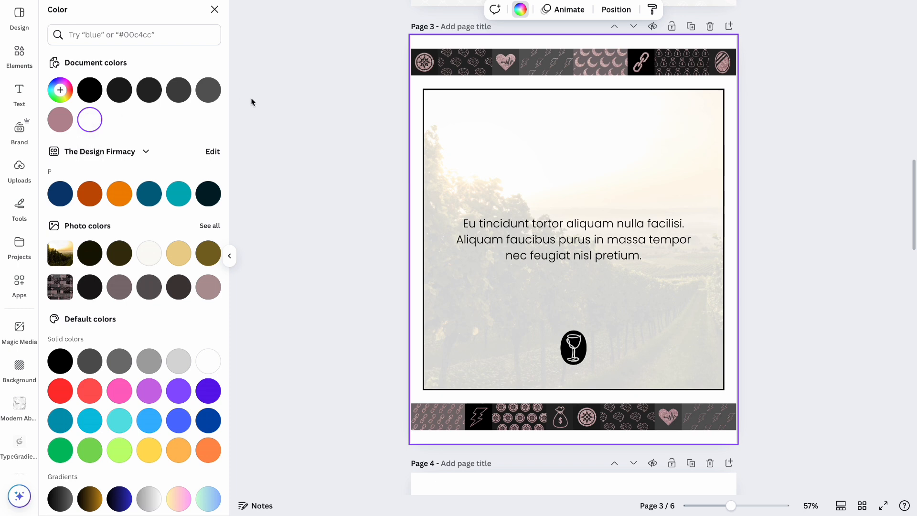
click(60, 120)
scroll(312, 126, up, 5)
scroll(314, 126, down, 5)
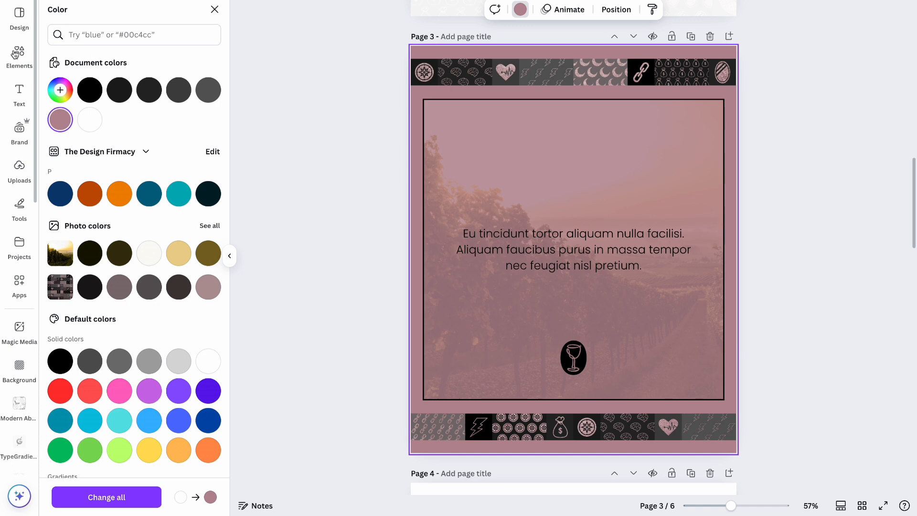
Add a square shape to page 3, enlarge it to fill the black border frame, and color it white.
click(15, 55)
click(61, 167)
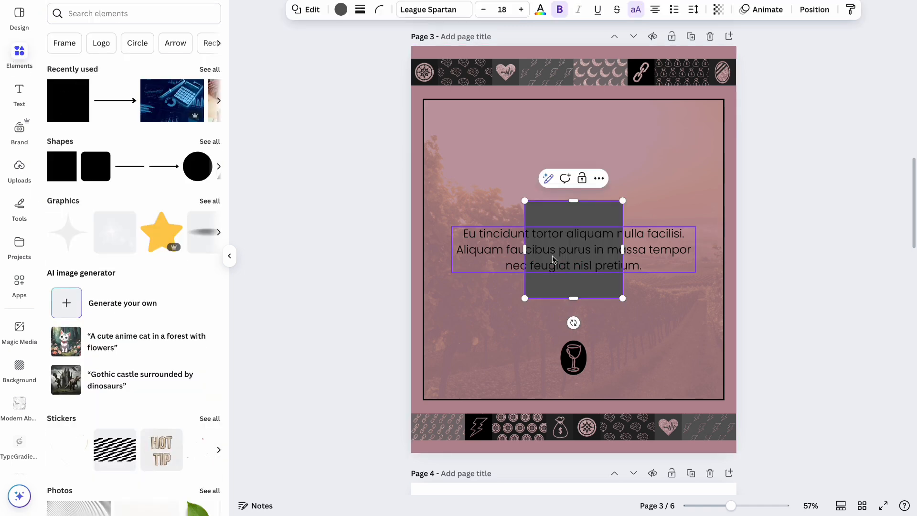
drag(578, 219, 473, 114)
drag(520, 197, 725, 397)
click(342, 9)
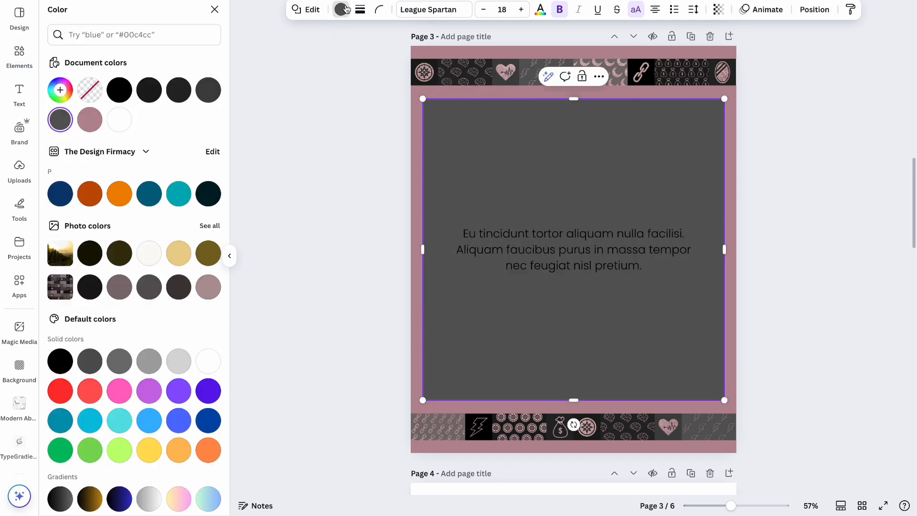
click(121, 122)
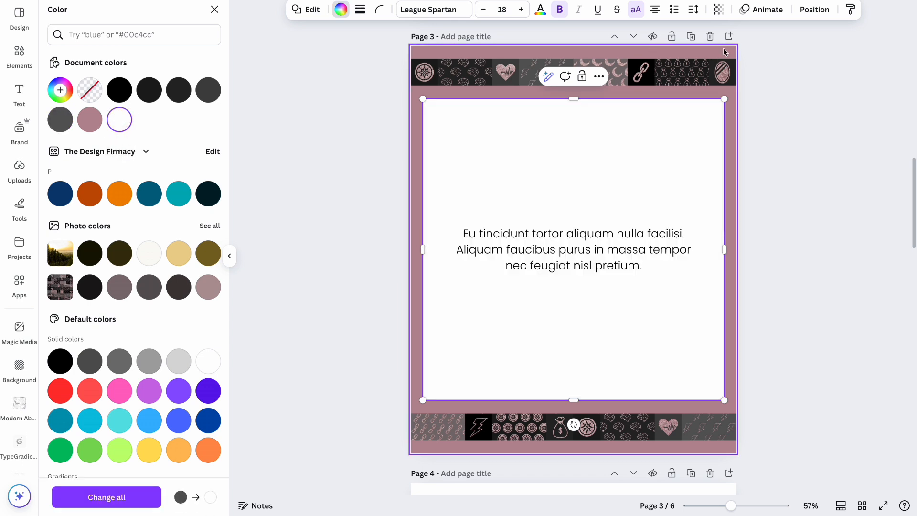
Move the white square behind the vineyard photo in the layer order, directly above the page background.
click(814, 9)
drag(162, 142, 166, 318)
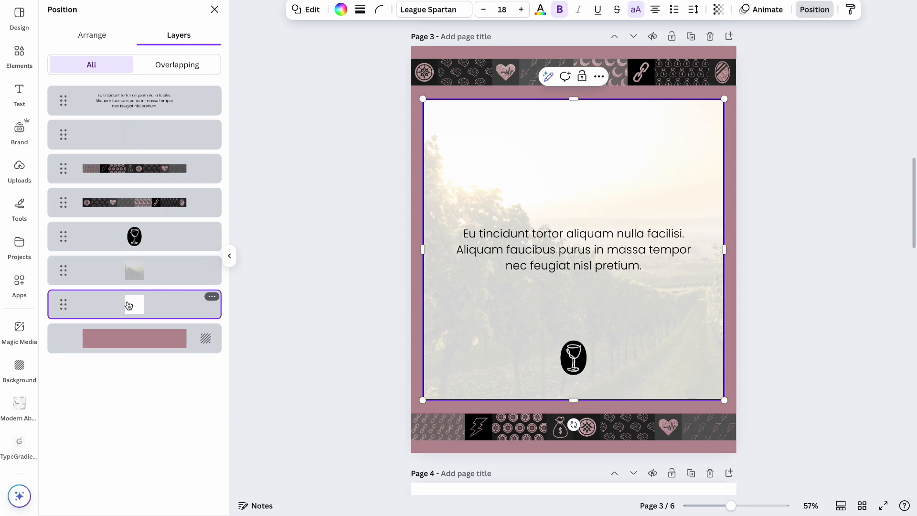
click(292, 279)
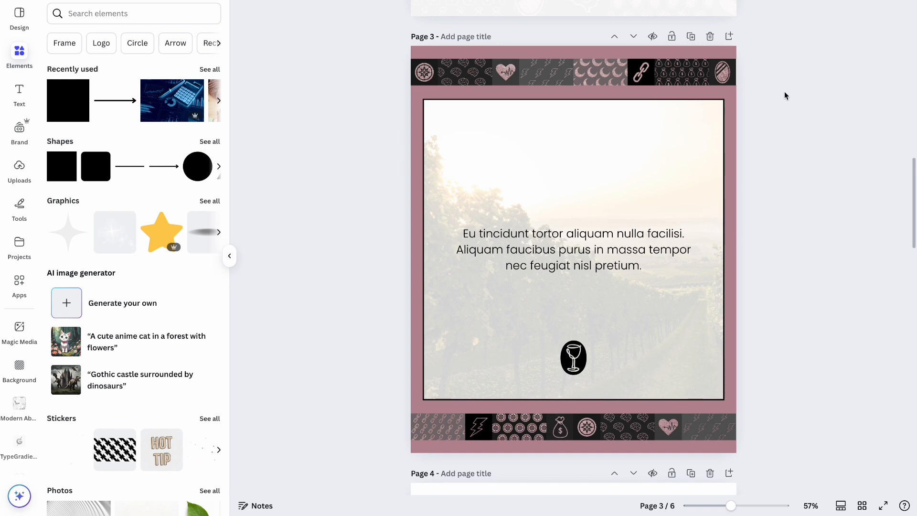
Duplicate page 2 and delete the faded icon pattern and the wine glass logo from the copy.
scroll(785, 95, up, 8)
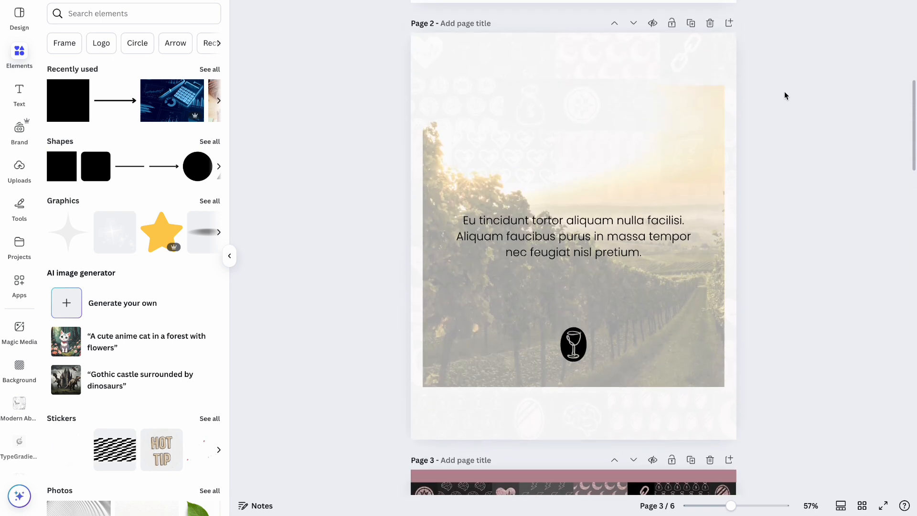
scroll(784, 92, up, 7)
scroll(784, 92, down, 6)
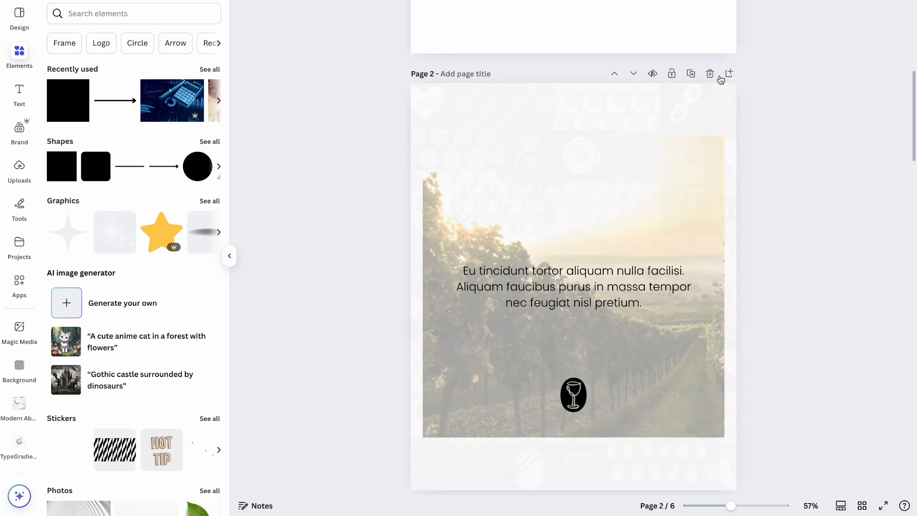
click(689, 73)
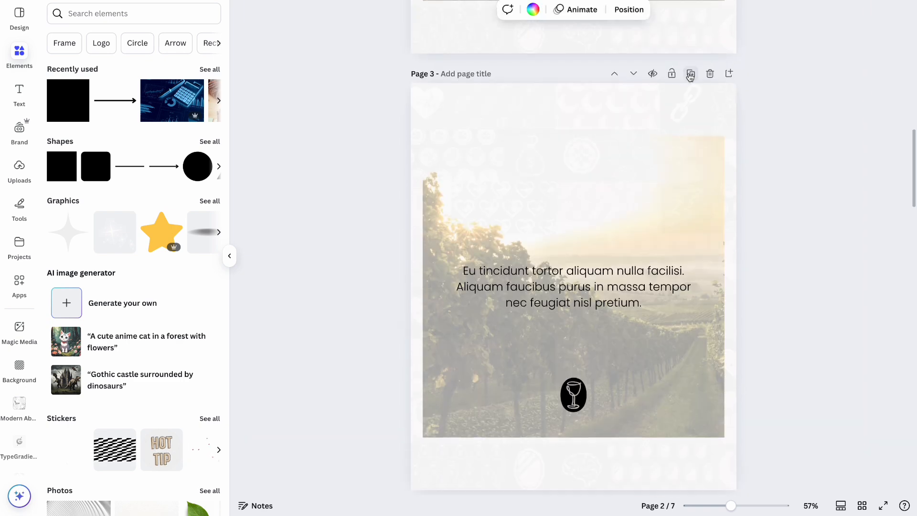
click(698, 102)
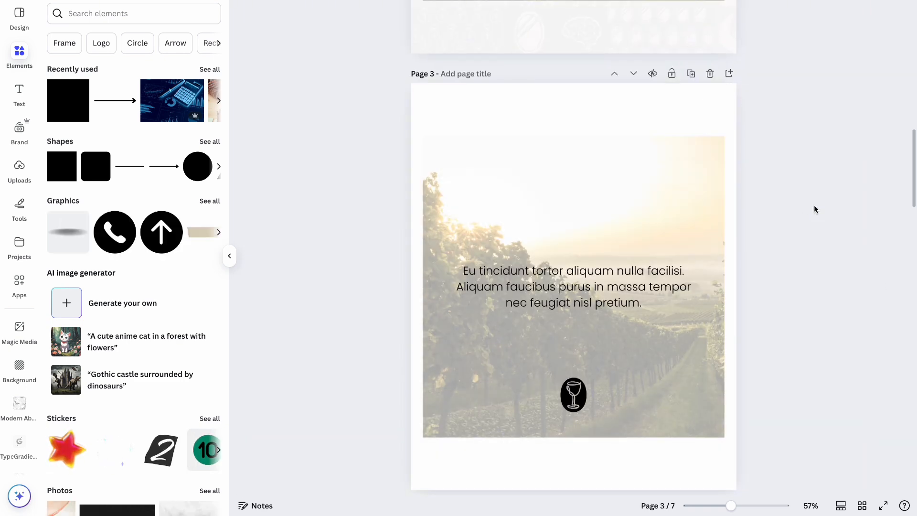
click(573, 392)
key(Delete)
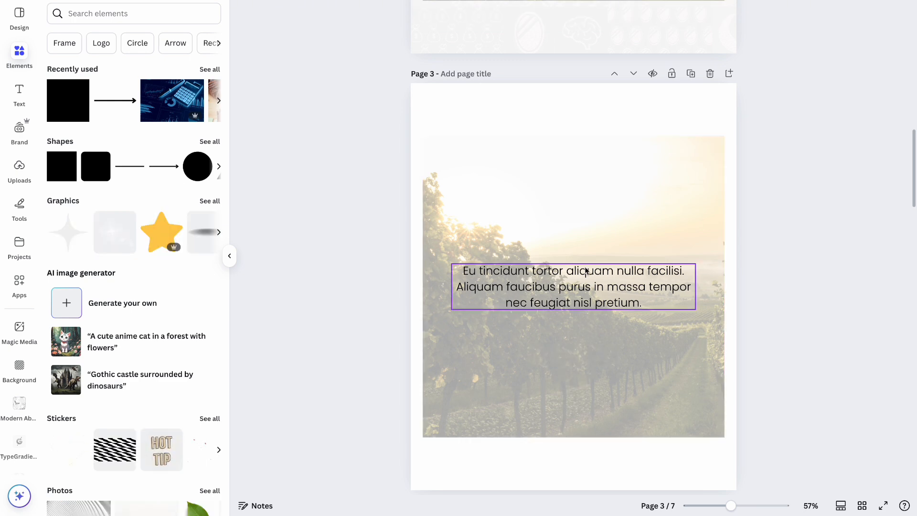
Apply the Minimalist Social Media Pack layout with the faded kitchen photo and centered all-caps text to page 3.
scroll(772, 260, down, 1)
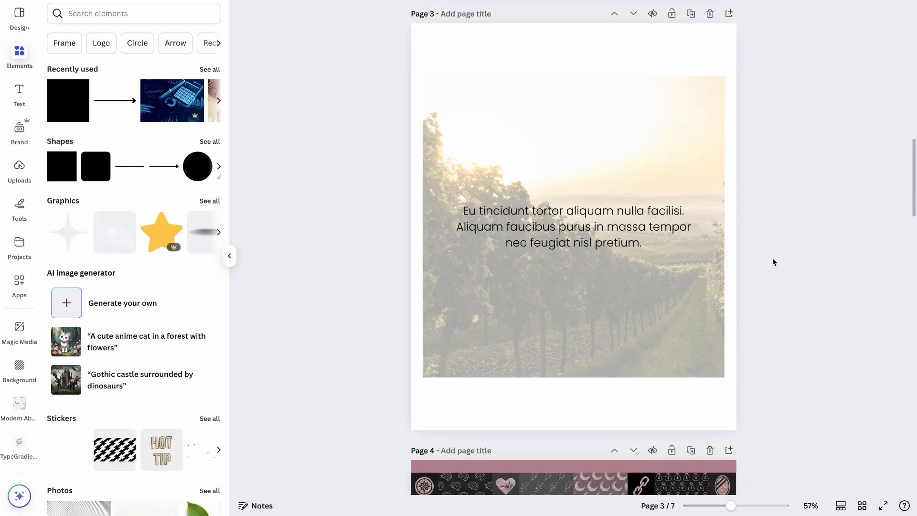
scroll(772, 258, down, 7)
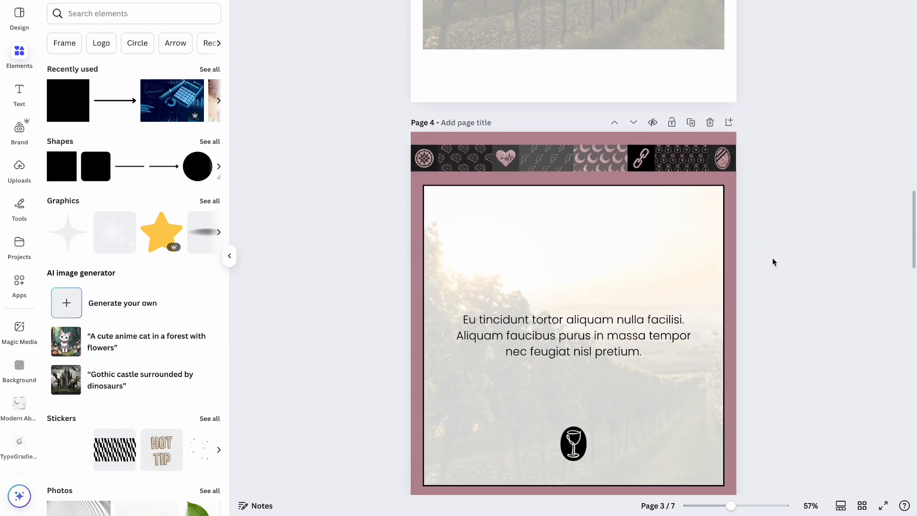
scroll(772, 261, up, 8)
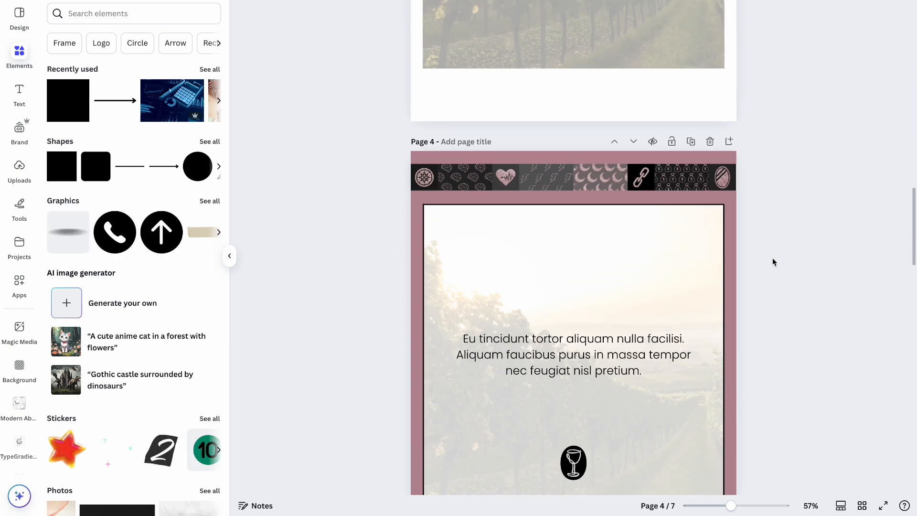
click(30, 241)
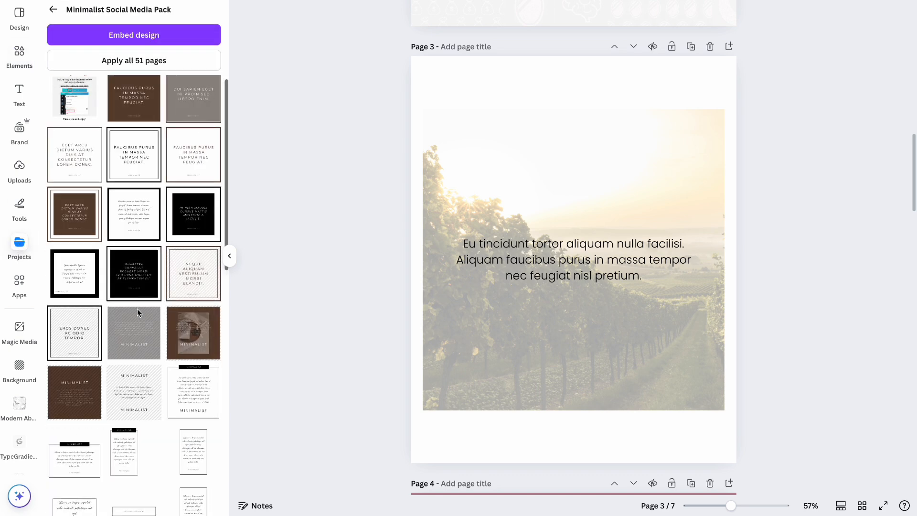
scroll(138, 312, down, 4)
scroll(138, 313, down, 6)
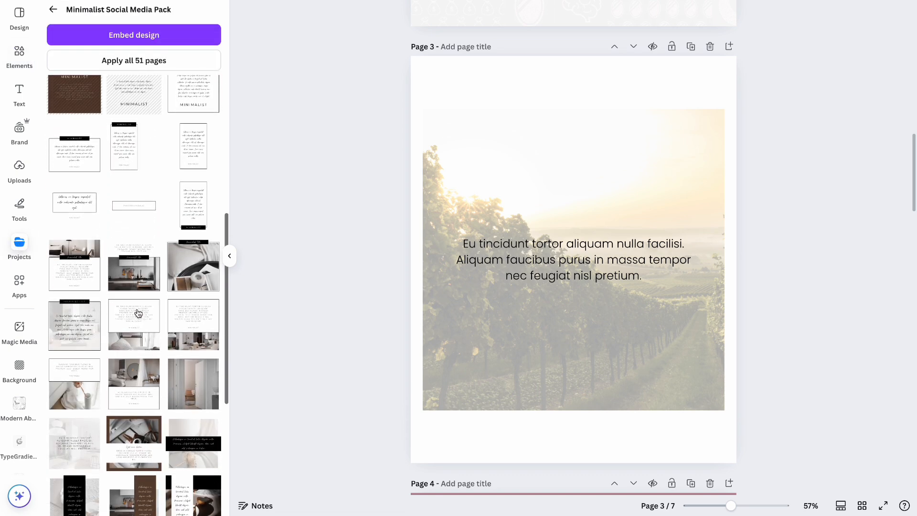
scroll(138, 313, up, 4)
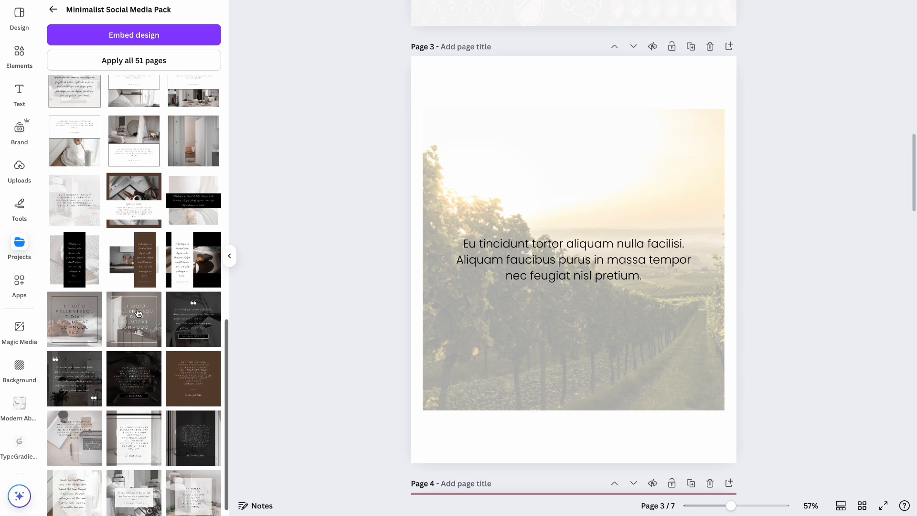
scroll(137, 313, up, 6)
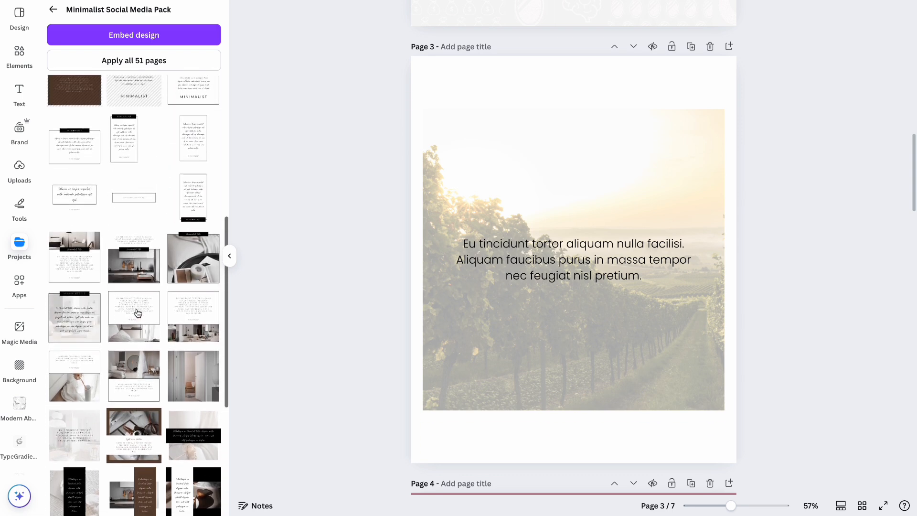
scroll(137, 313, up, 3)
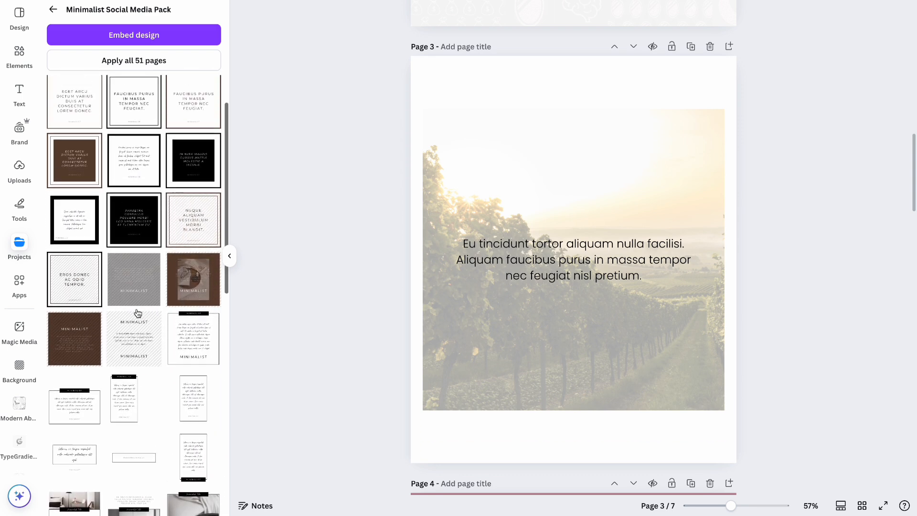
scroll(166, 341, down, 4)
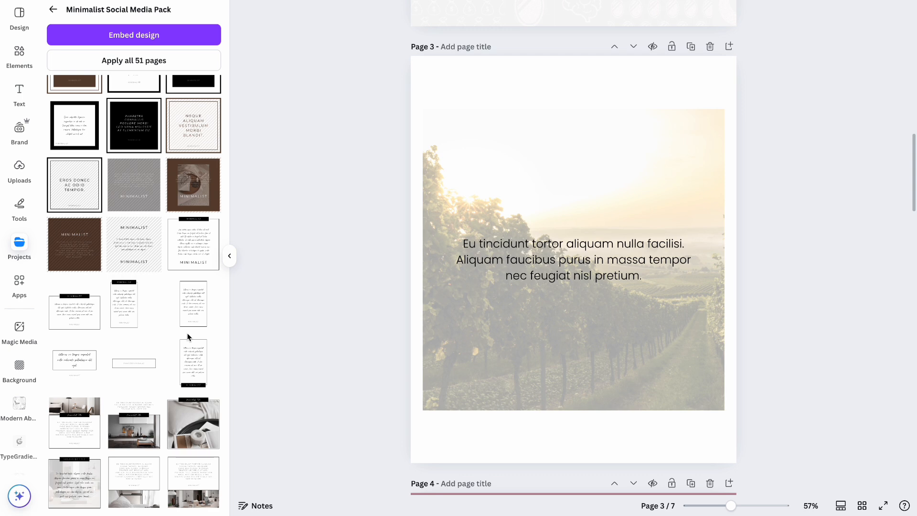
scroll(188, 336, down, 5)
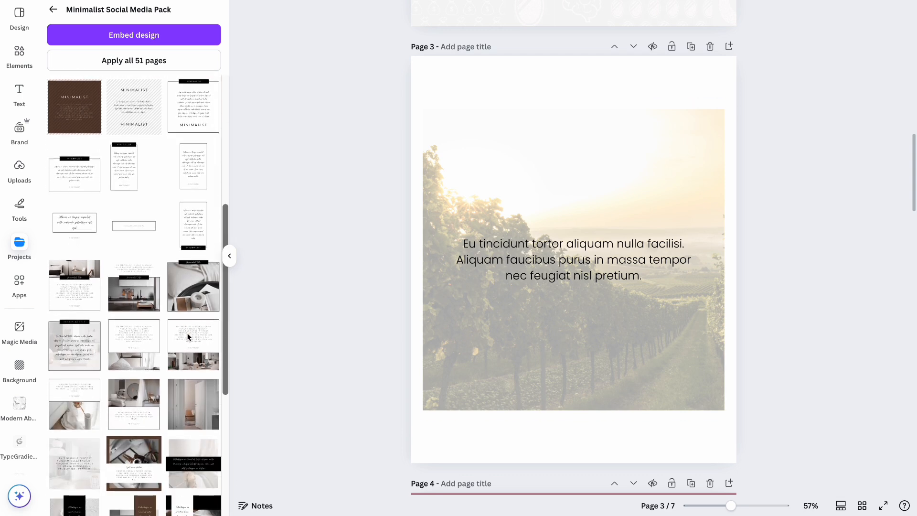
scroll(188, 337, down, 3)
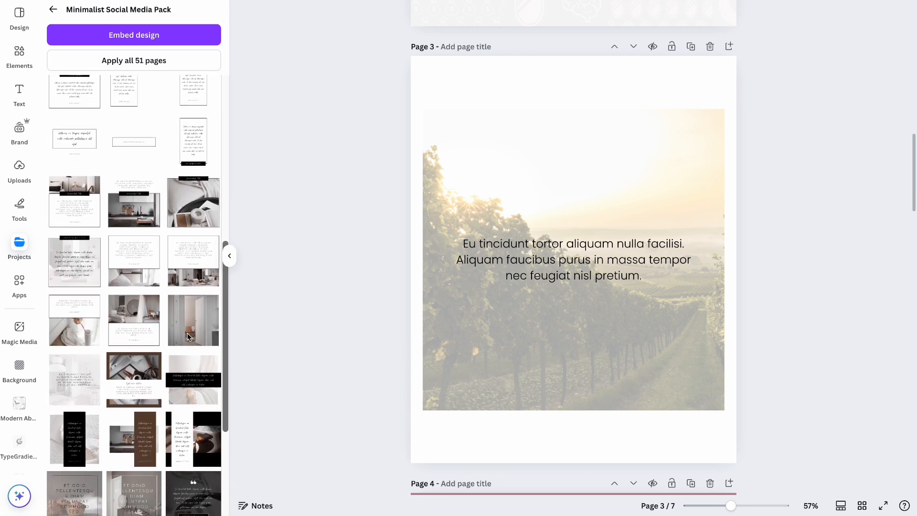
scroll(188, 337, down, 1)
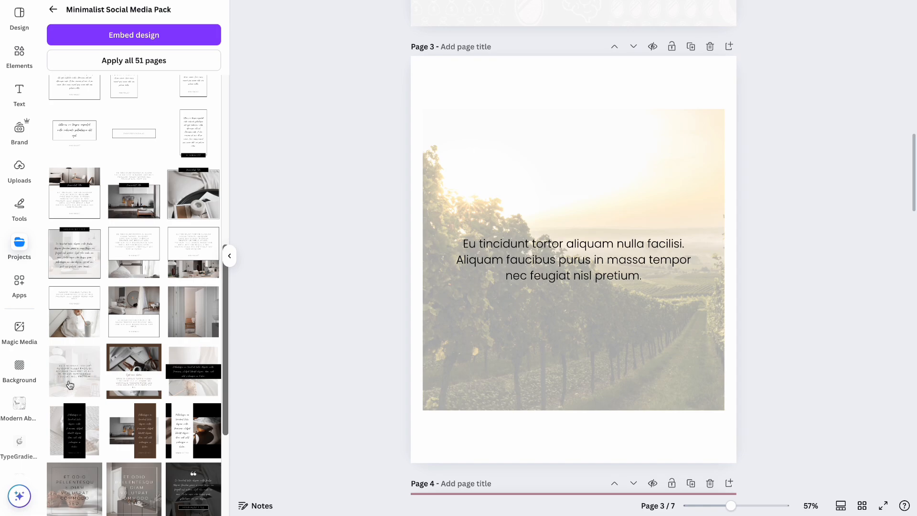
click(70, 385)
click(415, 268)
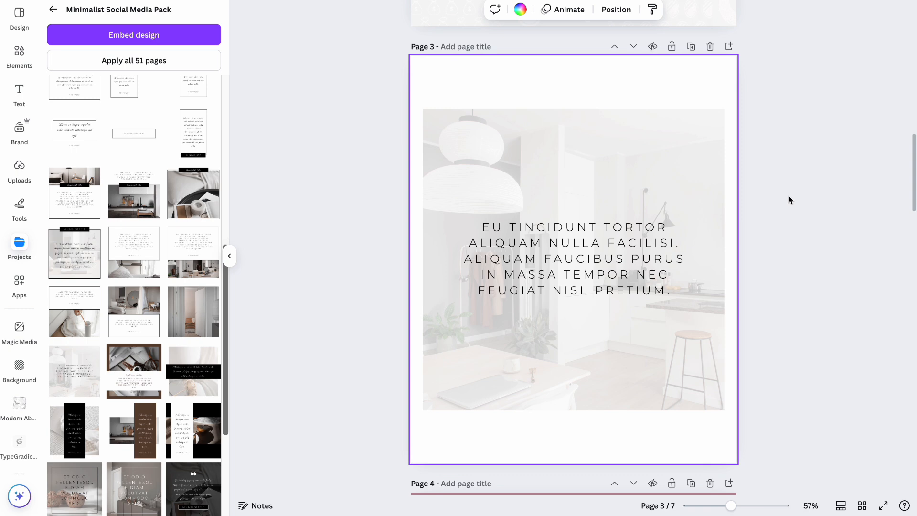
Duplicate the dusty pink vineyard page 4 and remove the pink background color from the first of the two pages.
scroll(786, 228, down, 6)
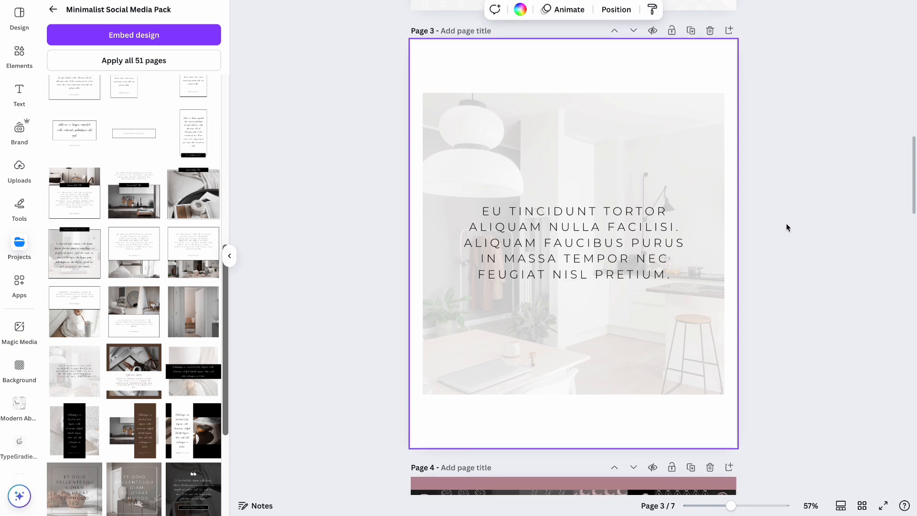
scroll(786, 228, down, 3)
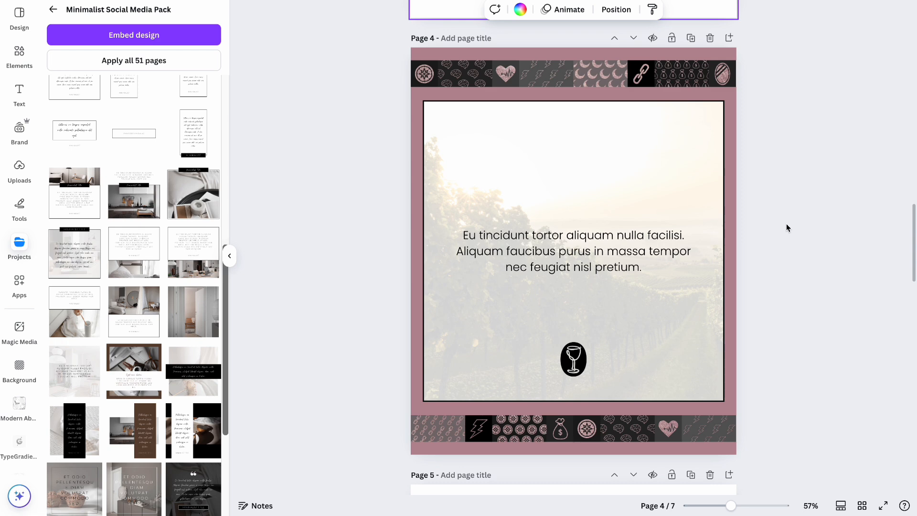
click(691, 38)
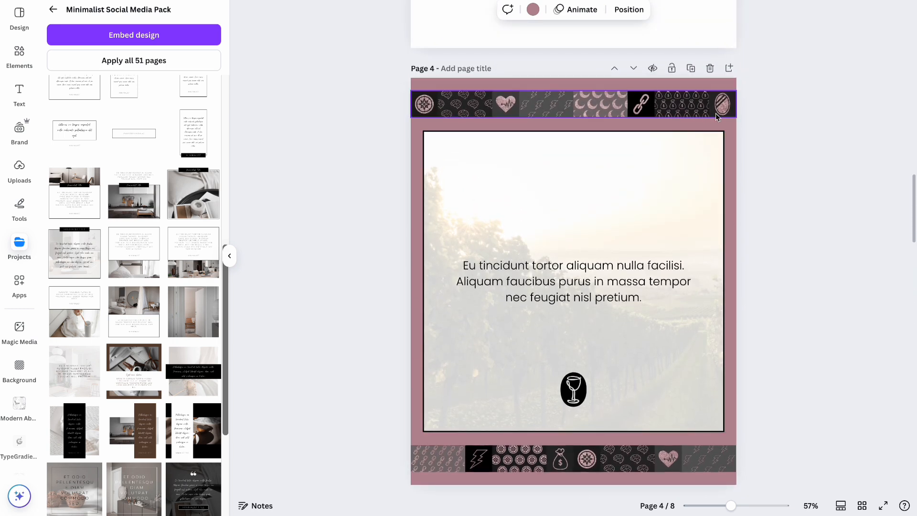
click(734, 124)
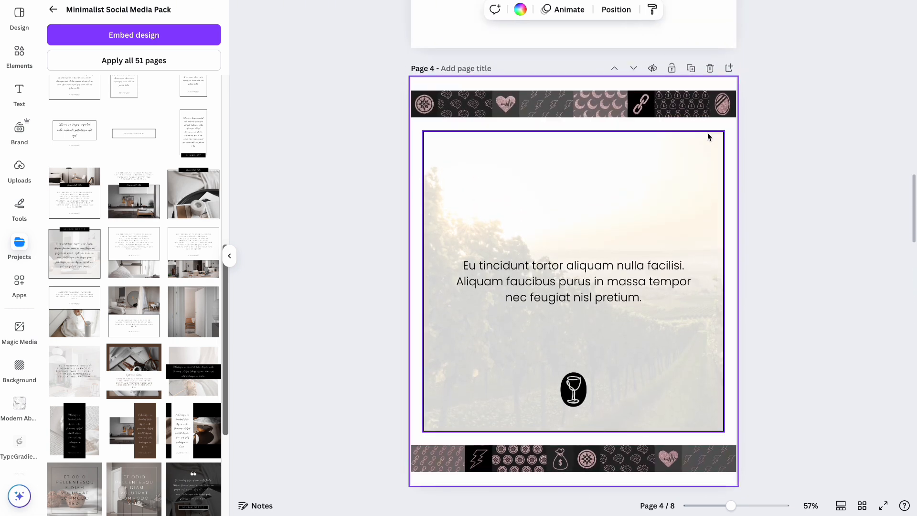
Delete the white square layer beneath the vineyard photo on page 4.
click(671, 147)
click(815, 11)
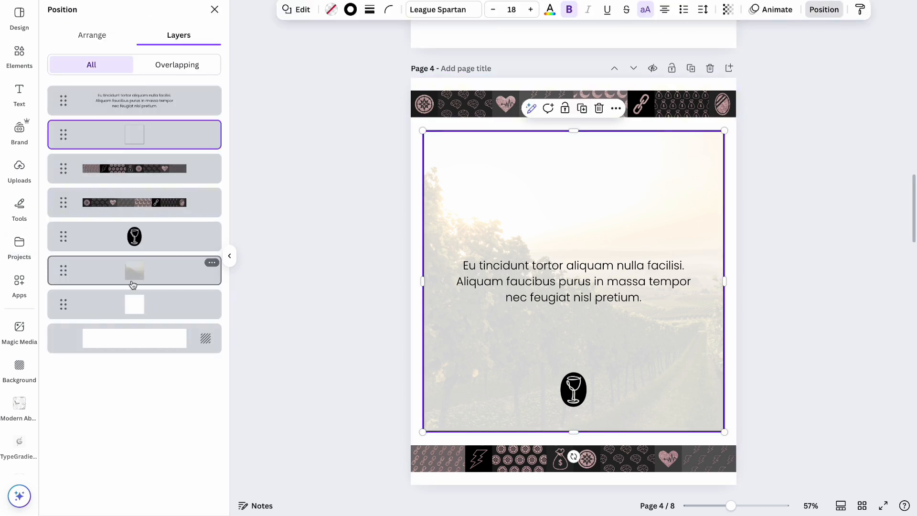
click(135, 311)
key(Delete)
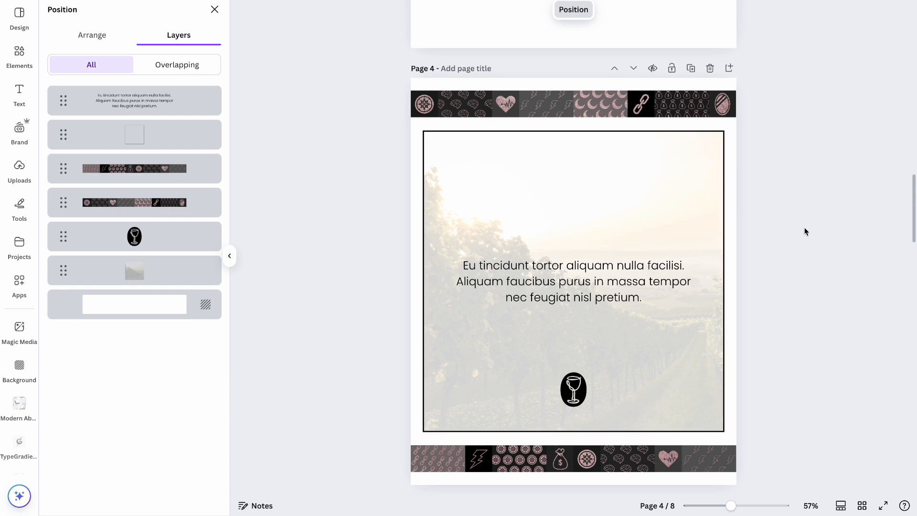
Compare the original template layout on page 3 with the branded variations on pages 4 and 5.
scroll(804, 228, up, 8)
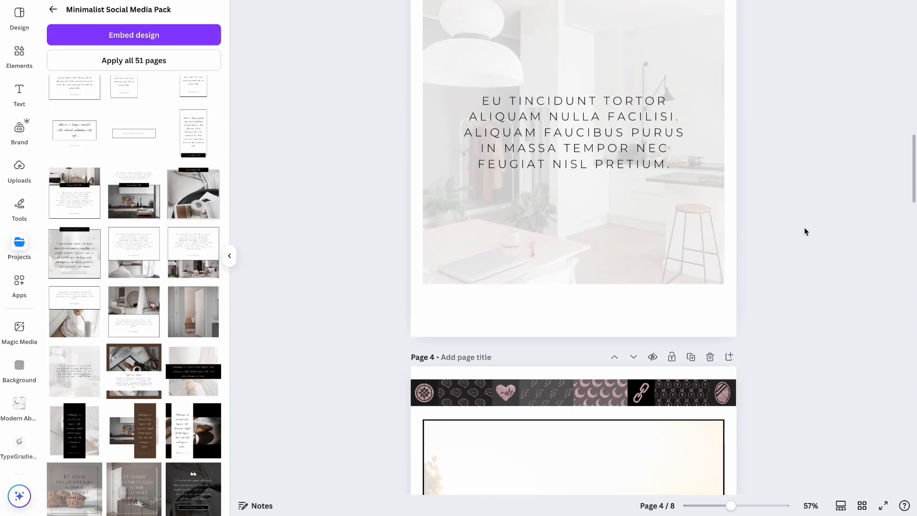
scroll(804, 227, down, 8)
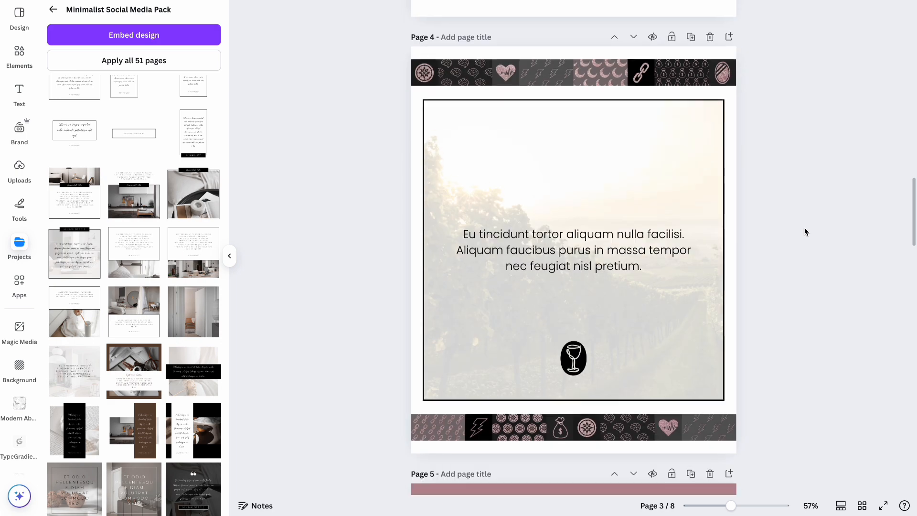
scroll(804, 231, down, 8)
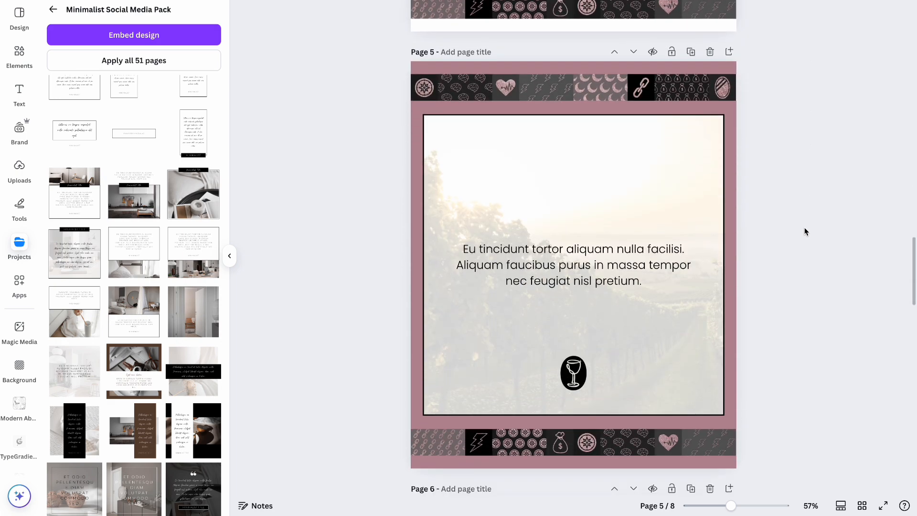
scroll(805, 231, up, 10)
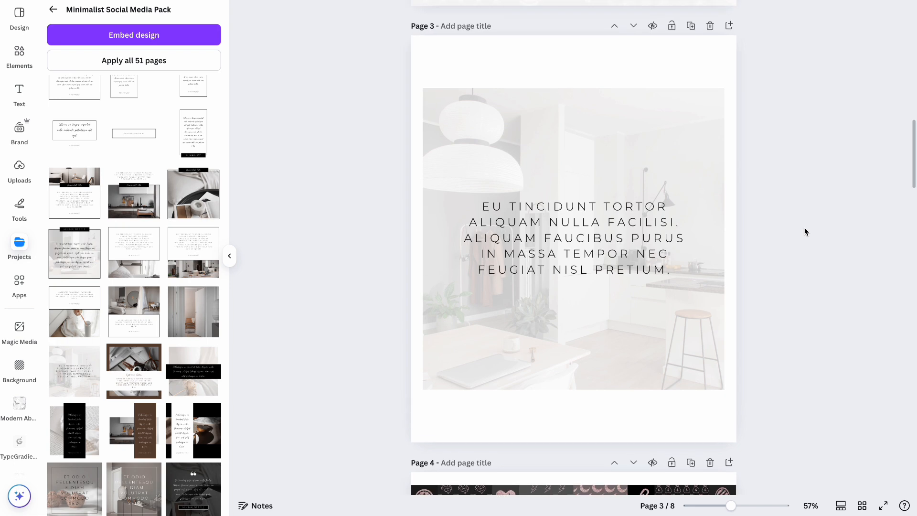
scroll(804, 231, down, 9)
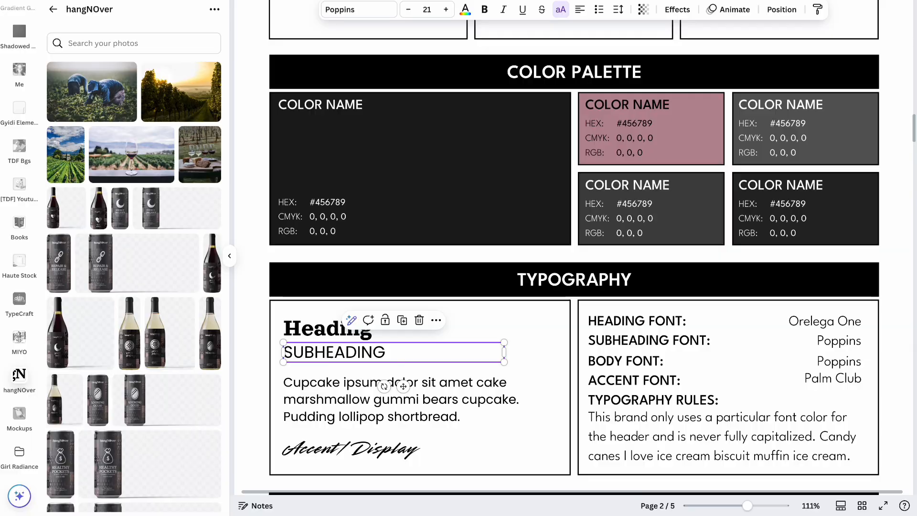
Switch to the hangNOver brand board and review its logos, color palette and typography.
scroll(501, 176, up, 4)
scroll(503, 176, down, 3)
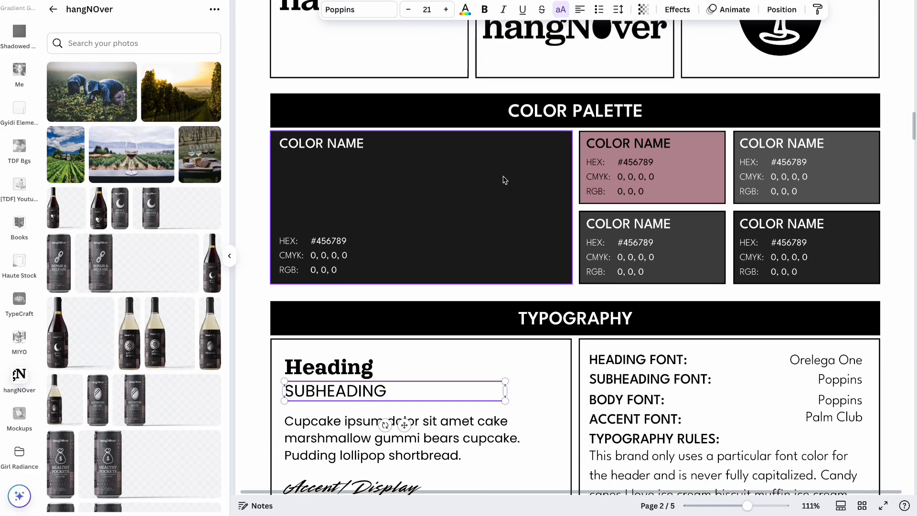
click(323, 357)
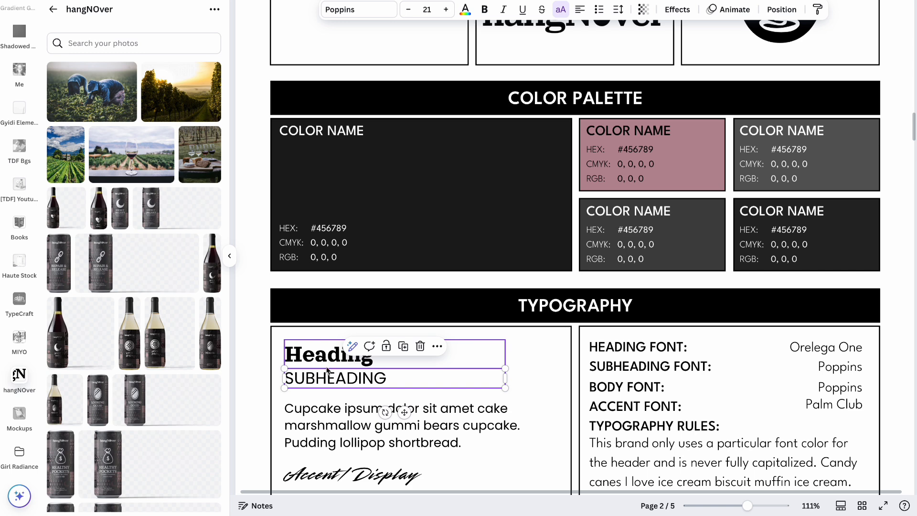
scroll(689, 199, up, 4)
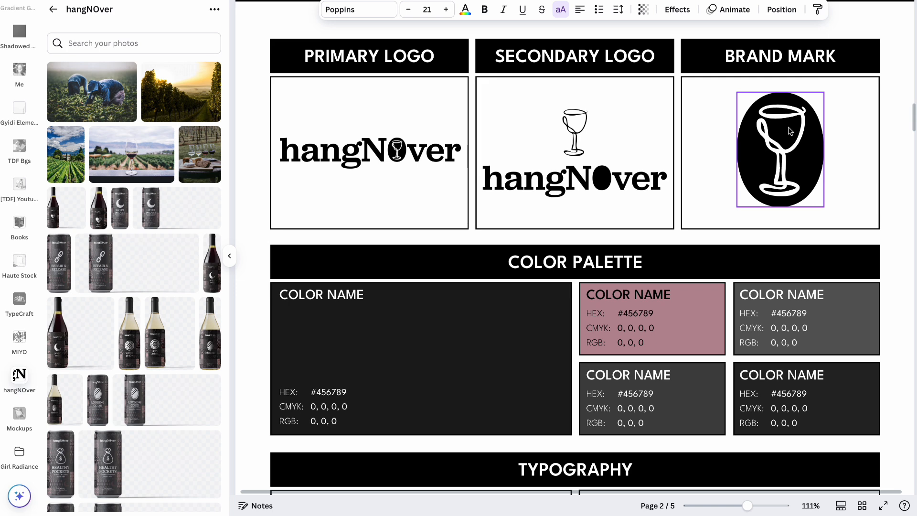
click(403, 1)
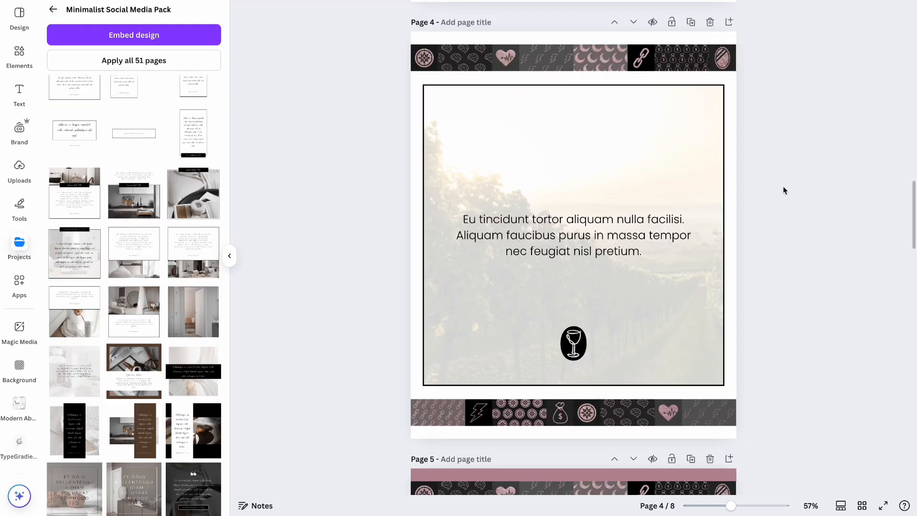
Set the body text on page 6 to font size 27 and move it slightly down within the white box.
scroll(783, 190, down, 10)
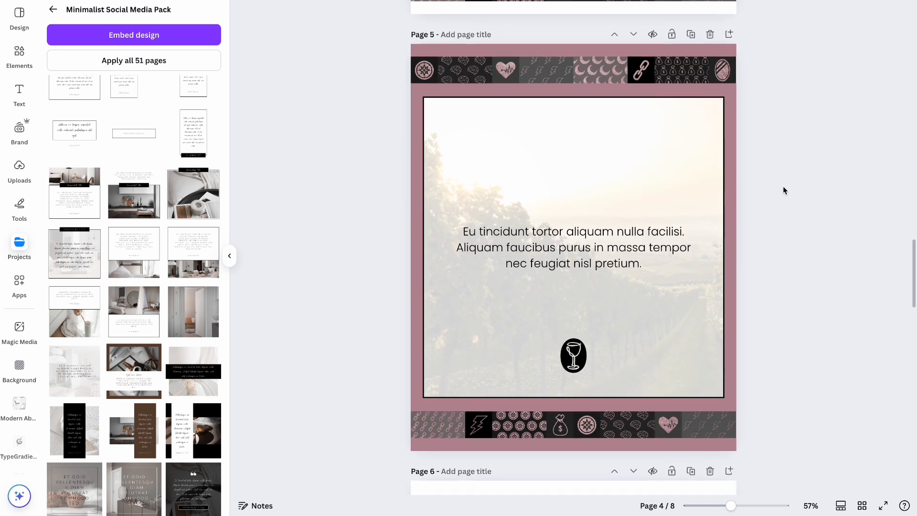
scroll(783, 190, down, 7)
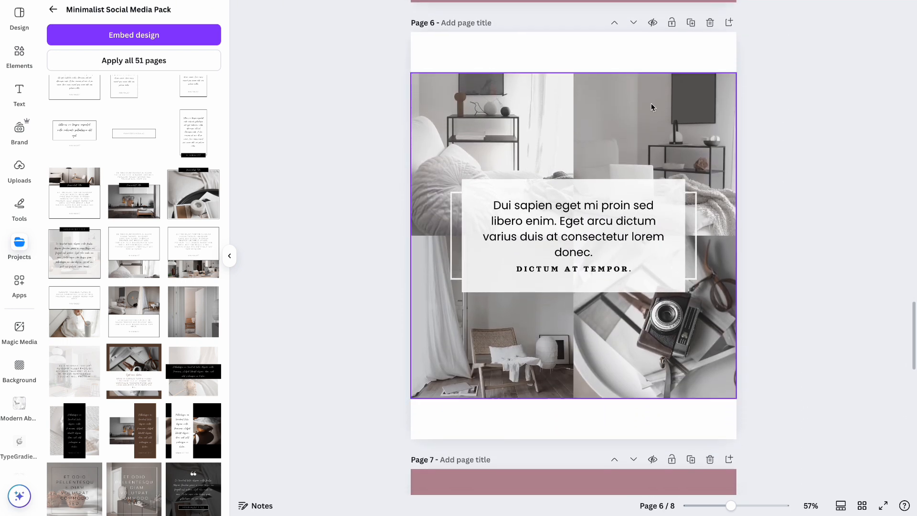
click(645, 55)
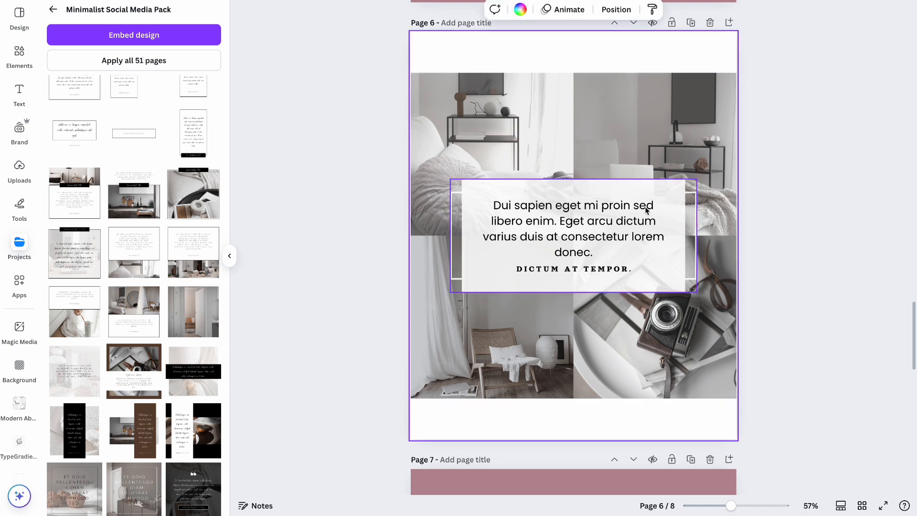
click(630, 236)
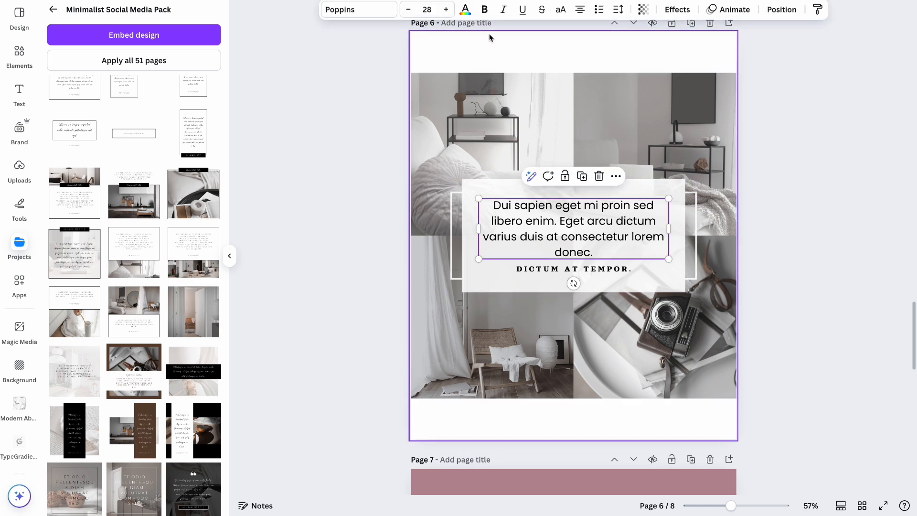
click(410, 10)
click(801, 198)
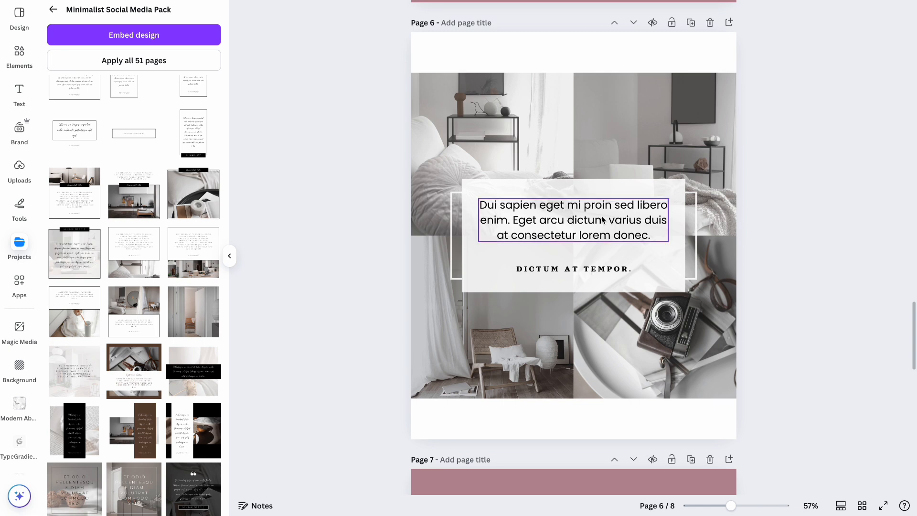
click(579, 222)
drag(579, 222, 578, 228)
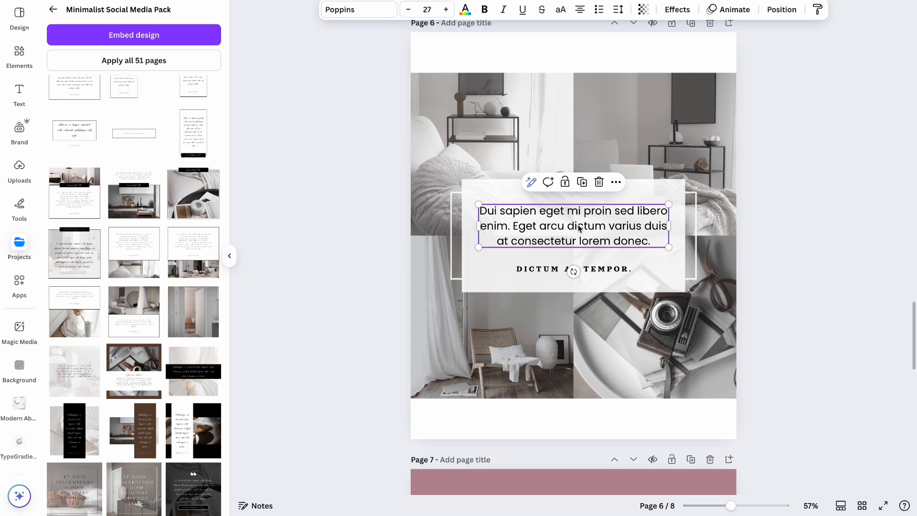
scroll(587, 179, up, 3)
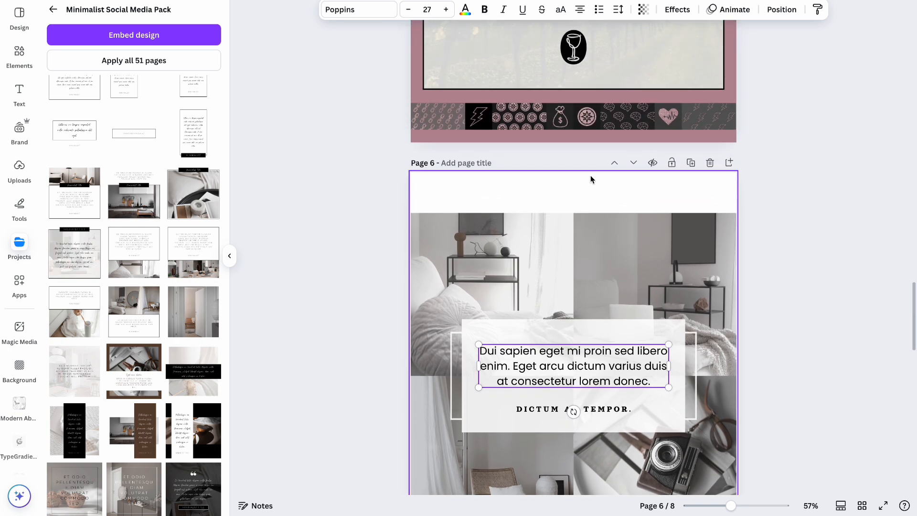
Add a page using the original four-photo collage layout from Minimalist Social Media Pack and move it directly above the edited version.
click(730, 163)
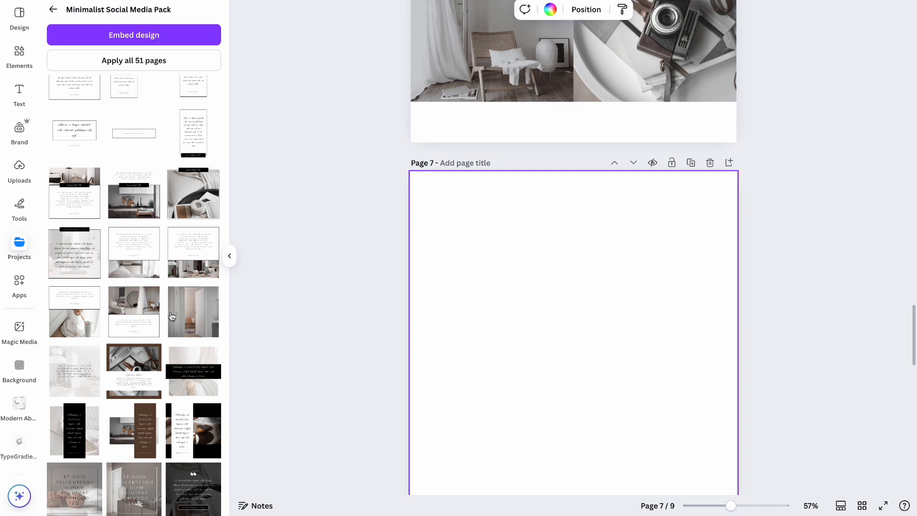
scroll(172, 316, down, 5)
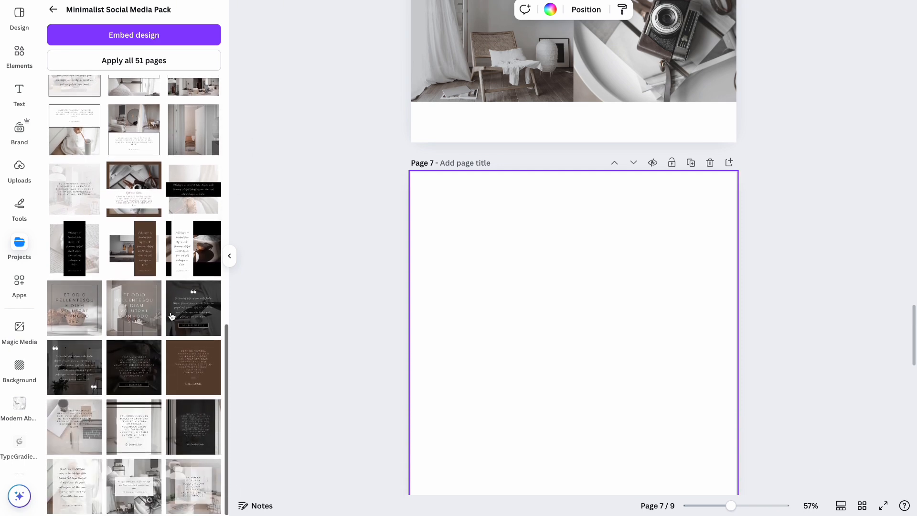
scroll(172, 316, up, 10)
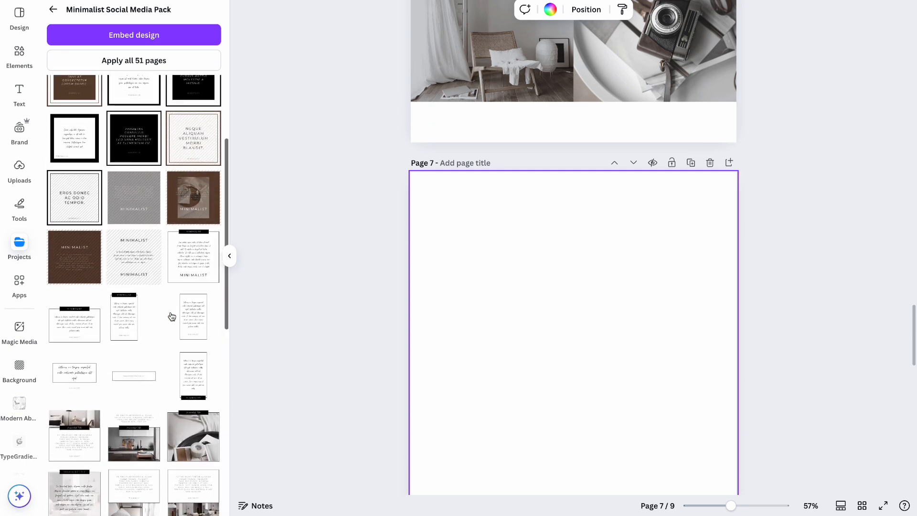
scroll(172, 316, up, 4)
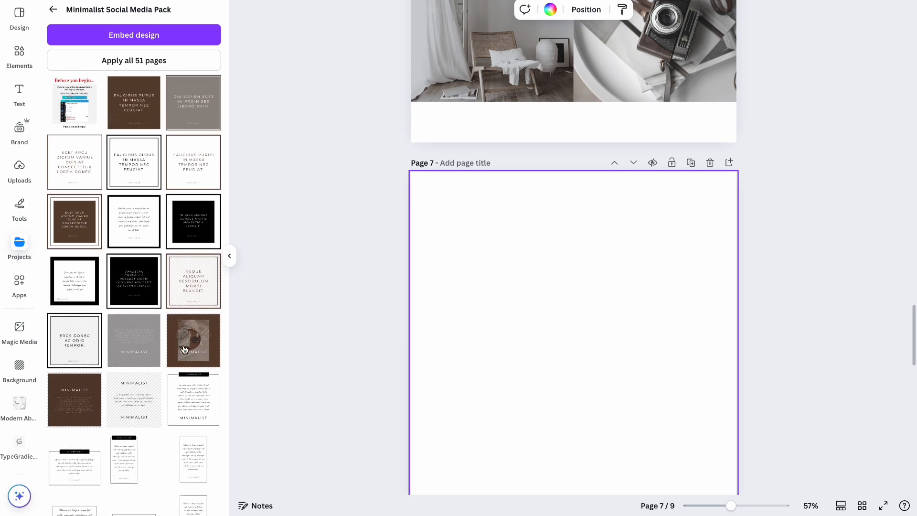
scroll(184, 349, down, 3)
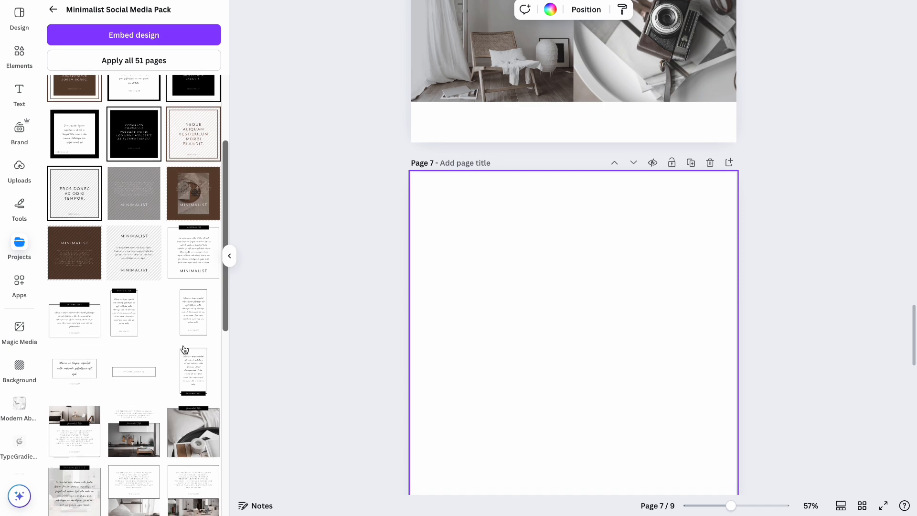
scroll(184, 349, down, 3)
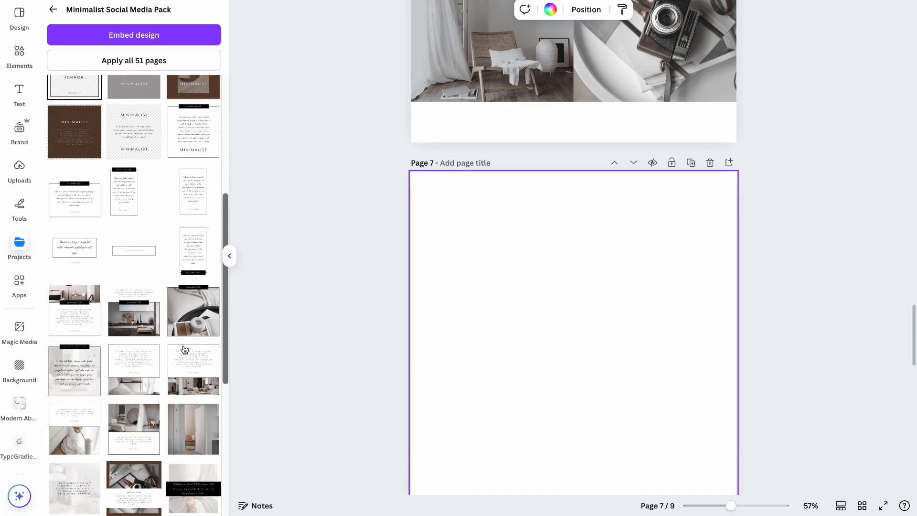
scroll(186, 371, down, 1)
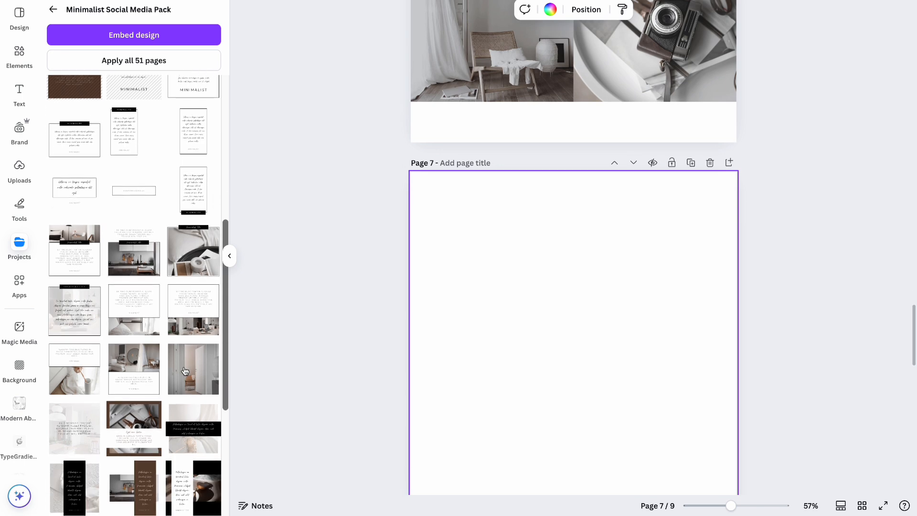
scroll(186, 371, down, 3)
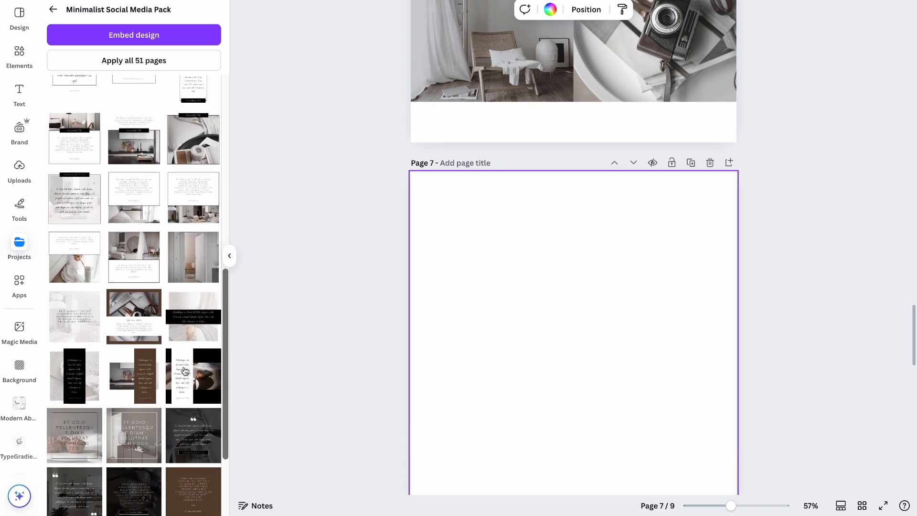
scroll(185, 371, down, 2)
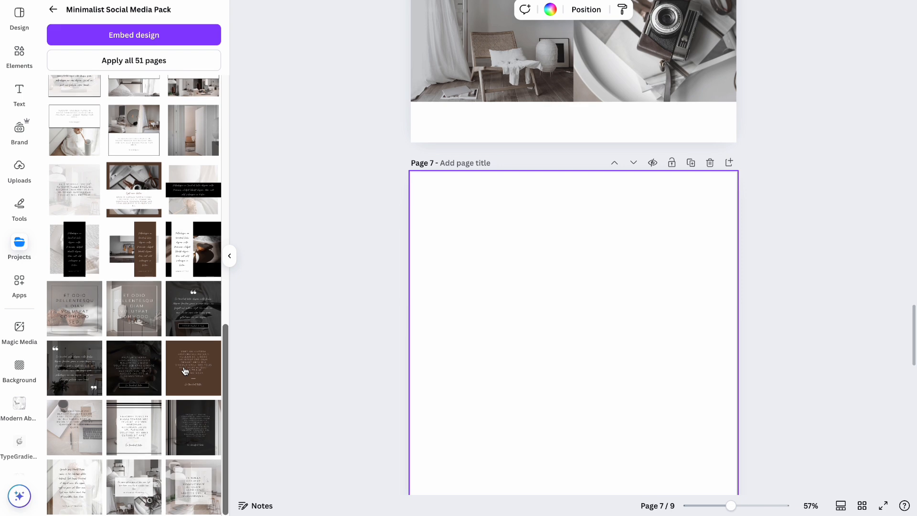
click(137, 486)
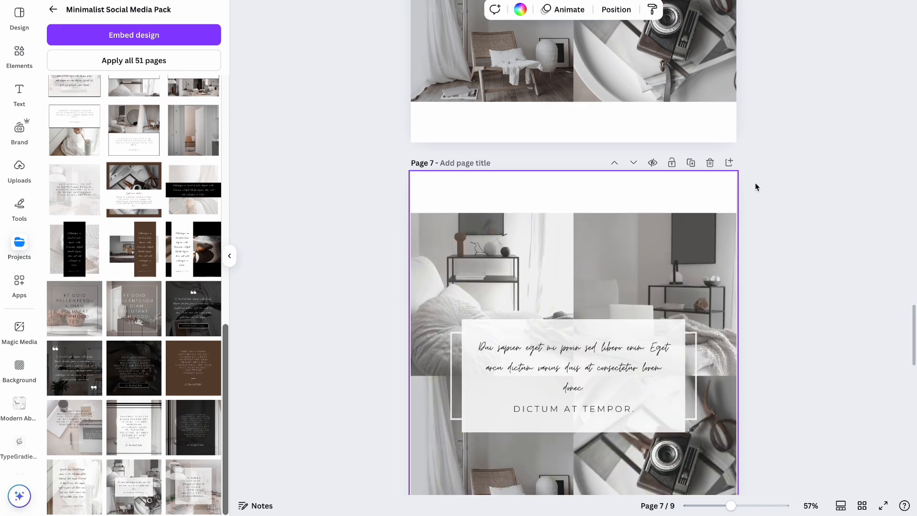
click(614, 163)
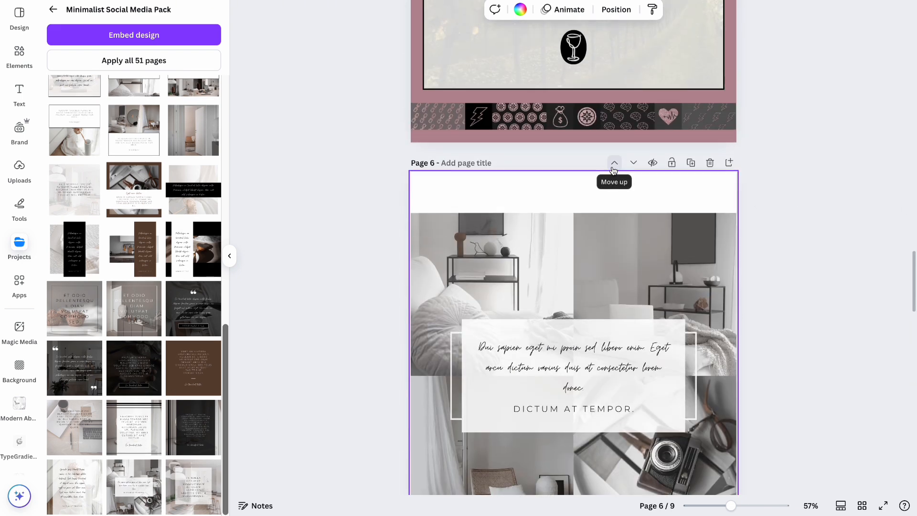
Set the letter spacing of the "DICTUM AT TEMPOR." line on page 7 to 0.
scroll(645, 338, down, 3)
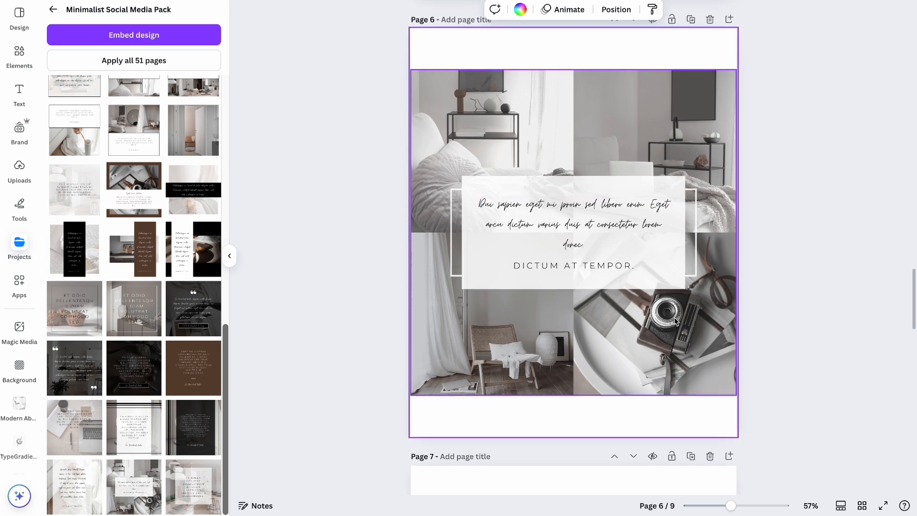
scroll(645, 338, down, 8)
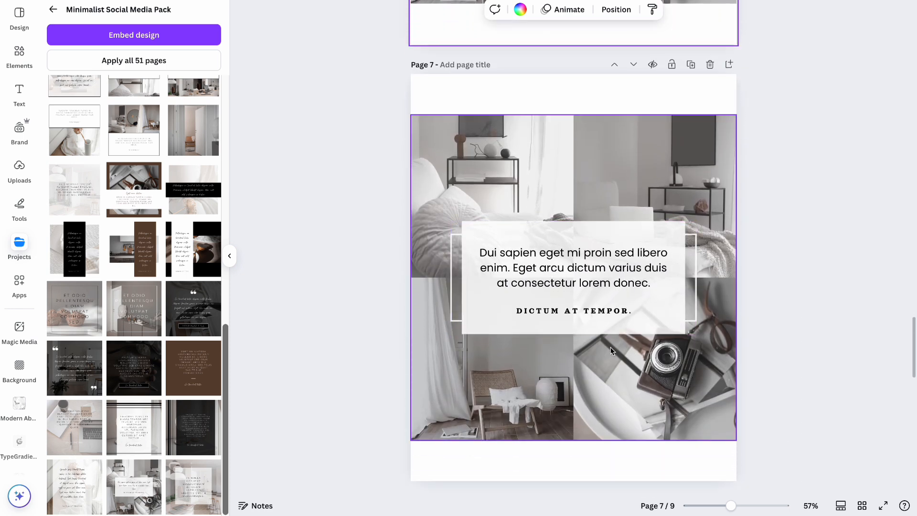
click(607, 315)
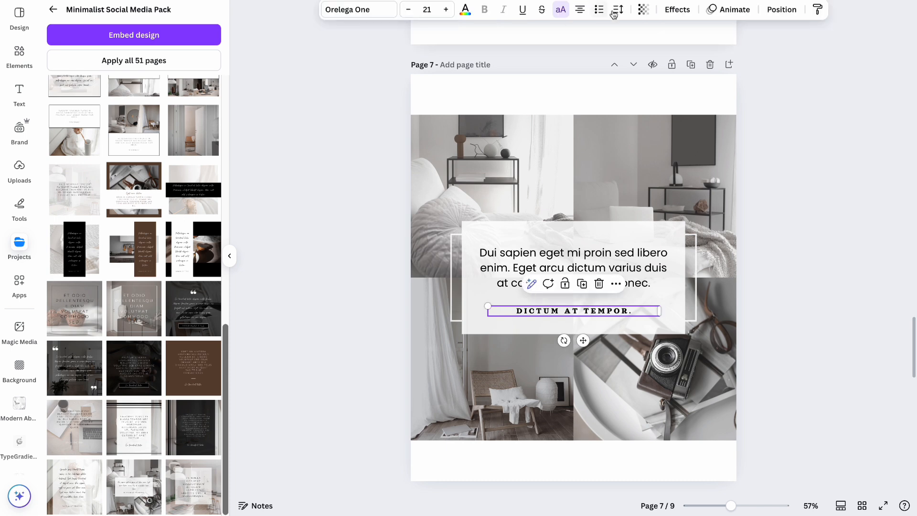
click(619, 10)
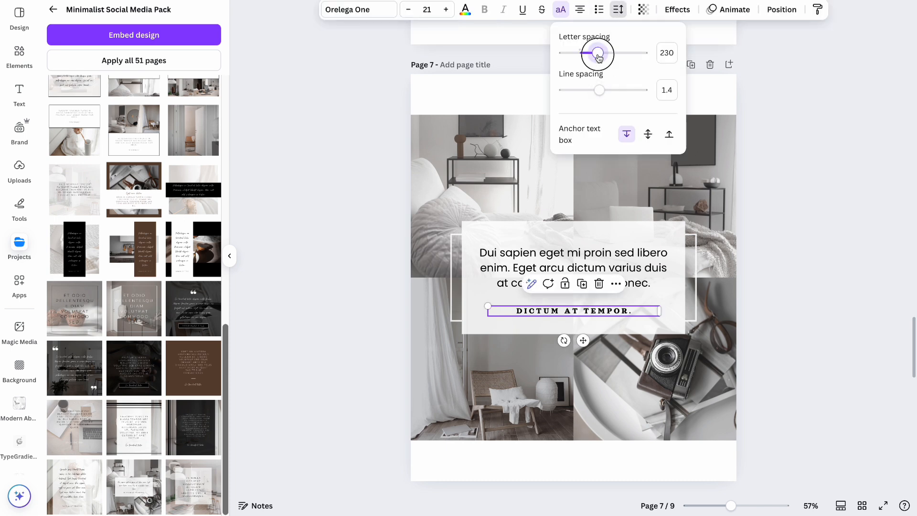
drag(597, 53, 579, 55)
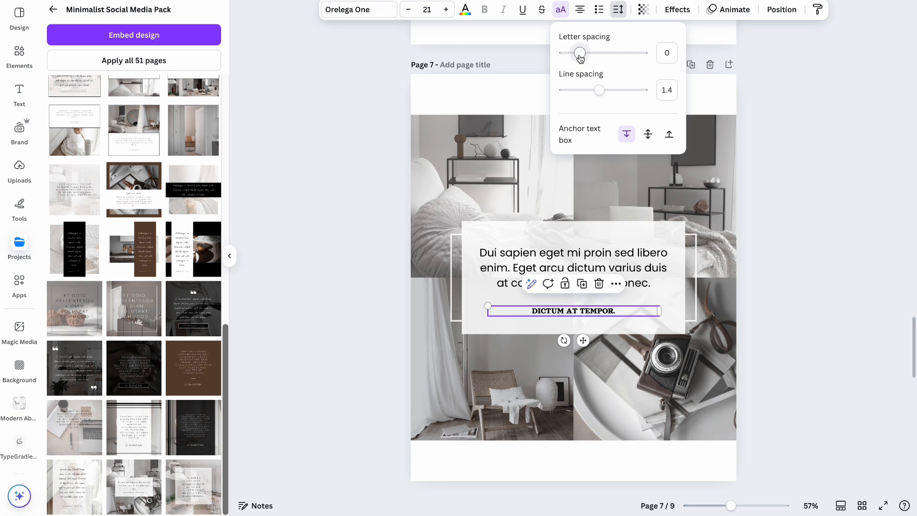
click(842, 200)
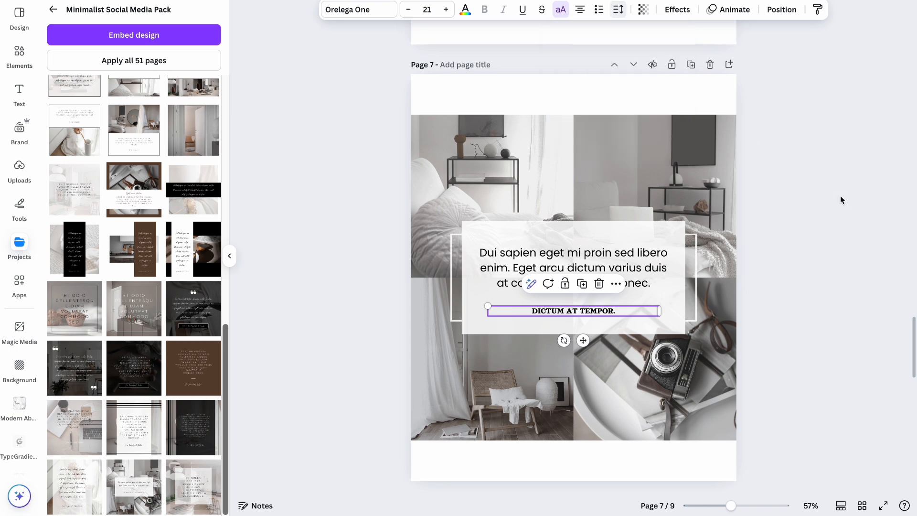
Ungroup the quote block on page 7 and fill its translucent rectangle with the lightest dark gray document color.
click(675, 253)
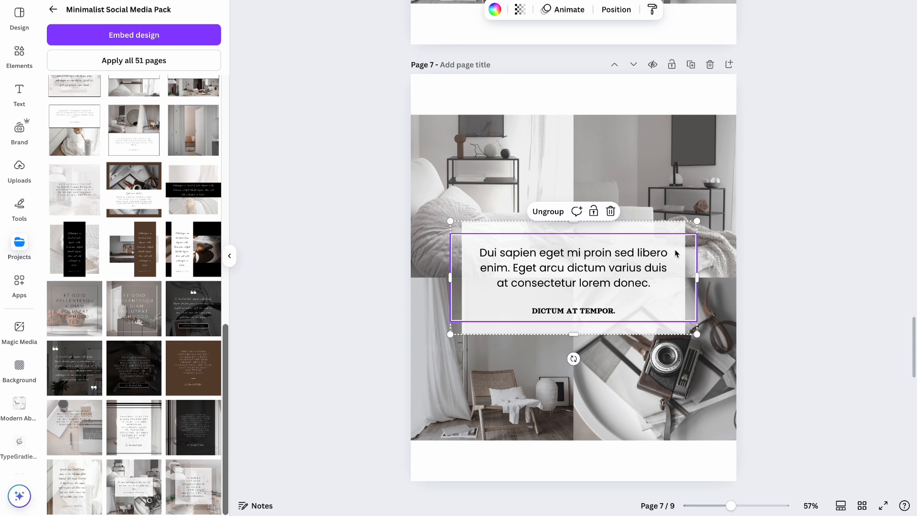
click(552, 213)
click(813, 198)
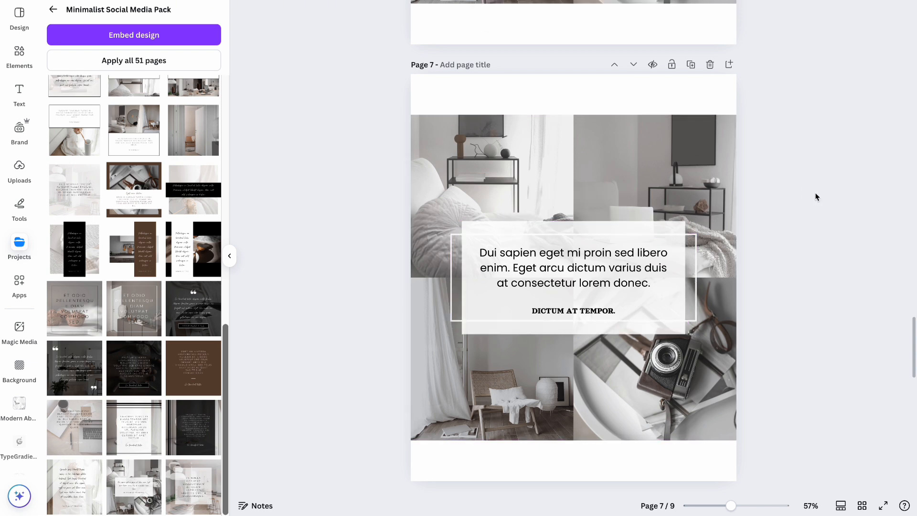
click(661, 234)
click(475, 10)
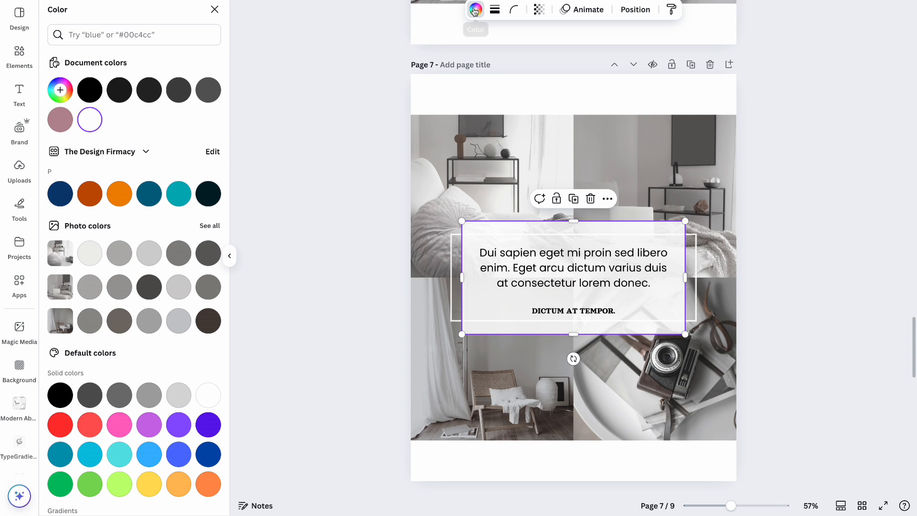
click(207, 102)
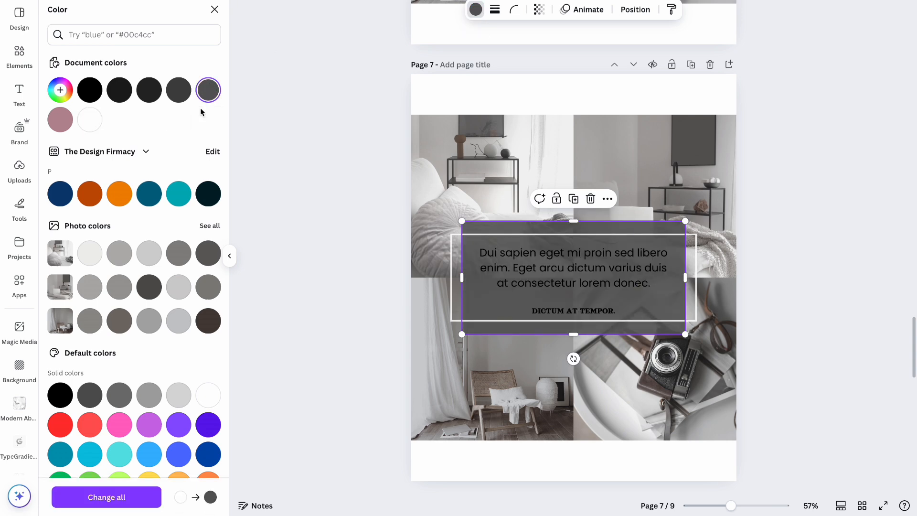
Recolor the quote text and the "DICTUM AT TEMPOR." line on page 7 to white.
click(558, 251)
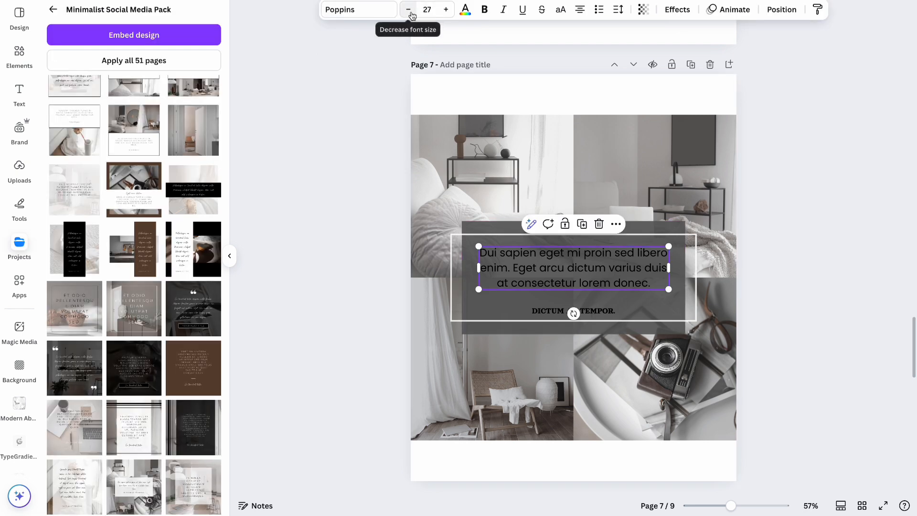
click(465, 10)
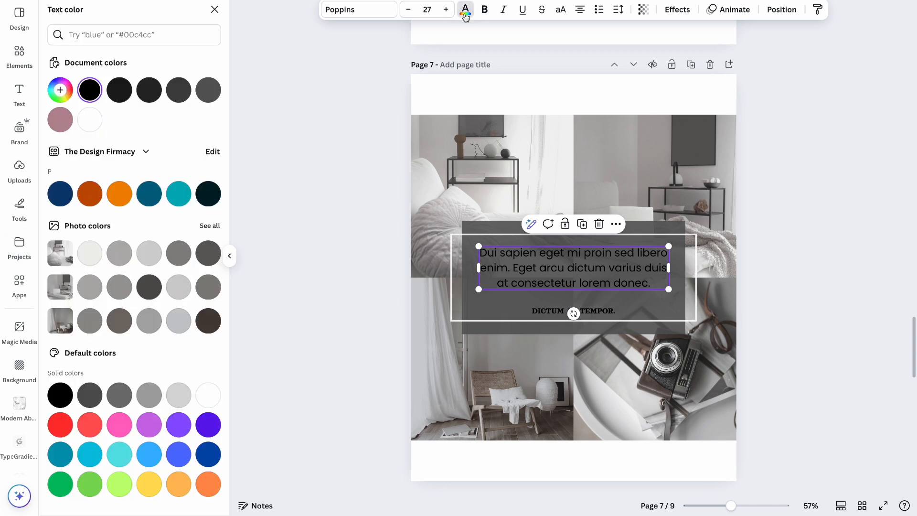
click(90, 122)
click(536, 313)
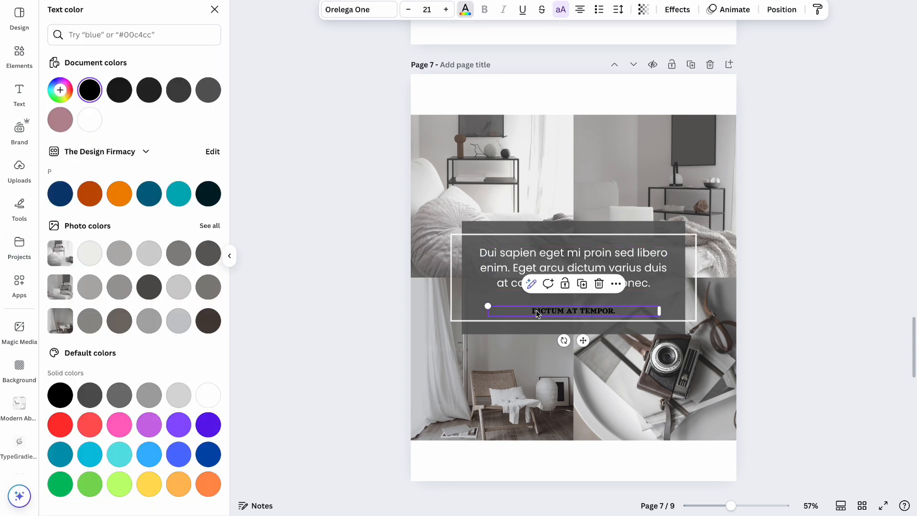
click(89, 120)
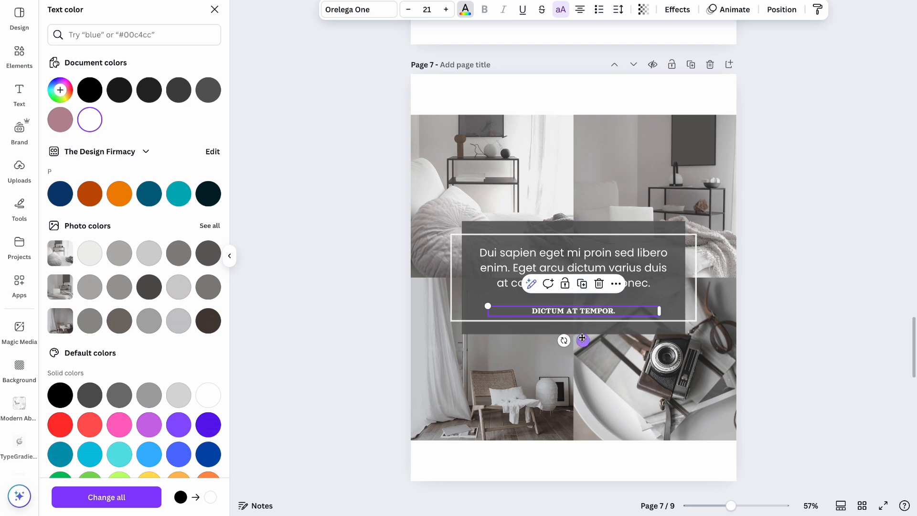
Move the "DICTUM AT TEMPOR." line slightly up, closer to the quote and clear of the white frame's lower edge.
drag(582, 338, 582, 334)
click(695, 276)
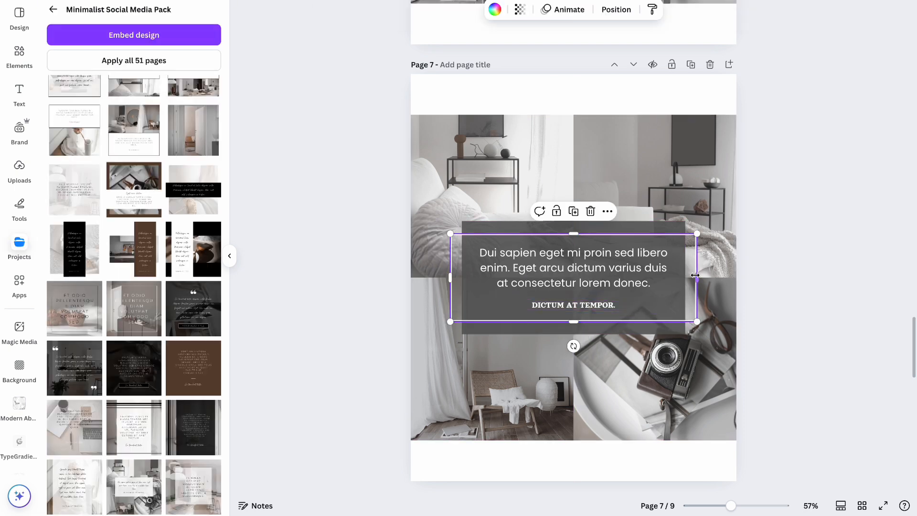
click(791, 260)
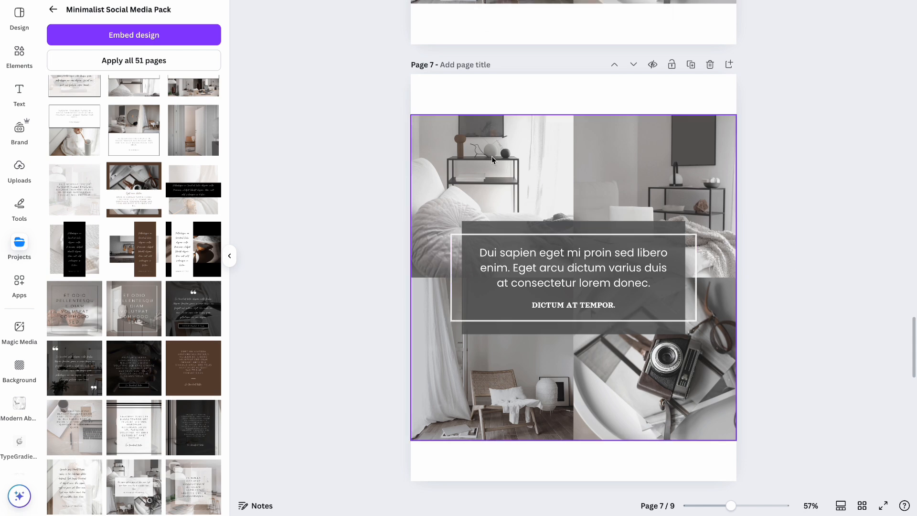
Replace the four grid photos with the hangNOver folder's single wine glass, wine tasting table, vineyard house and sunset vineyard images.
scroll(17, 405, down, 10)
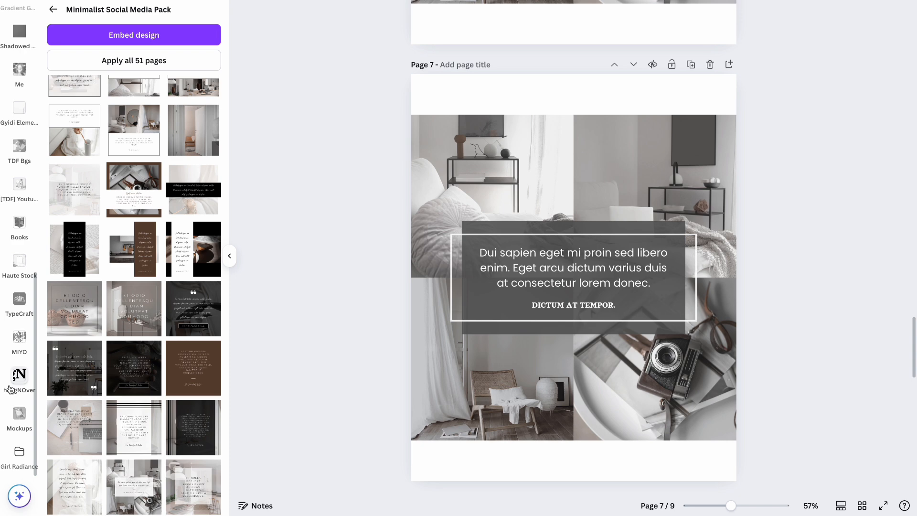
click(18, 376)
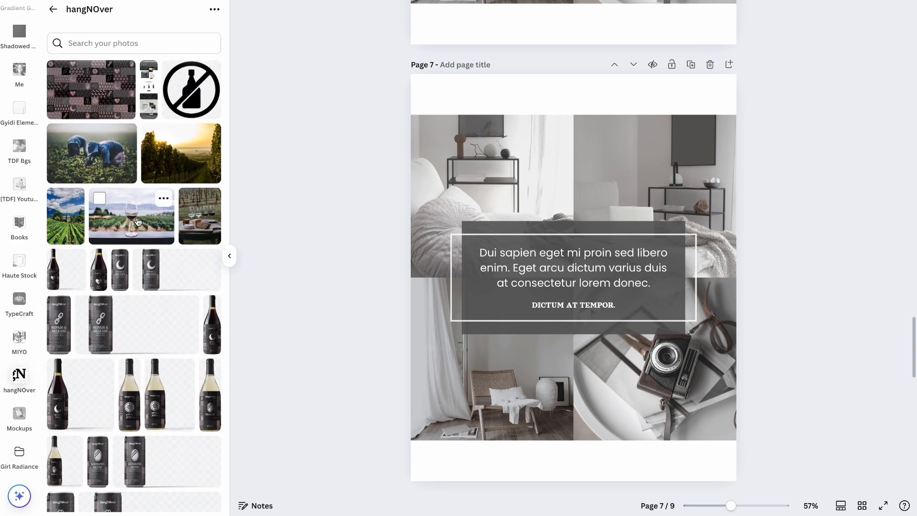
drag(136, 220, 434, 162)
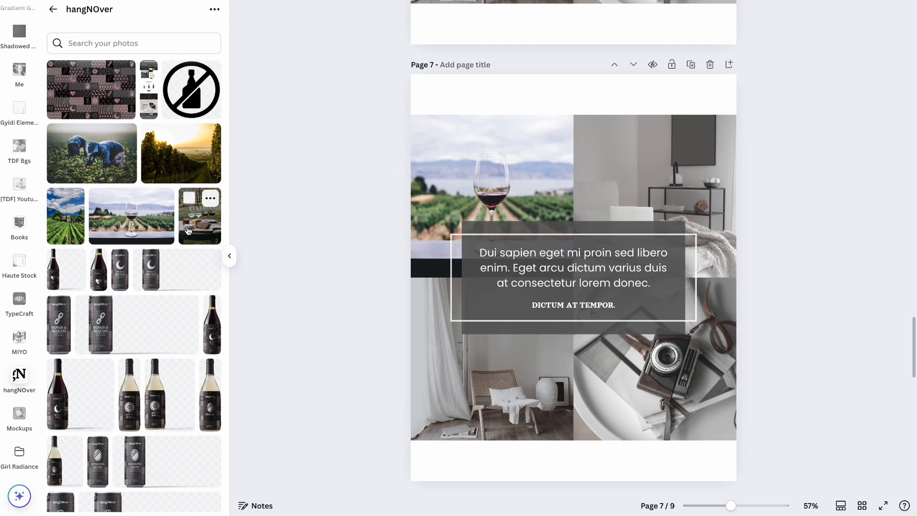
drag(195, 234, 654, 167)
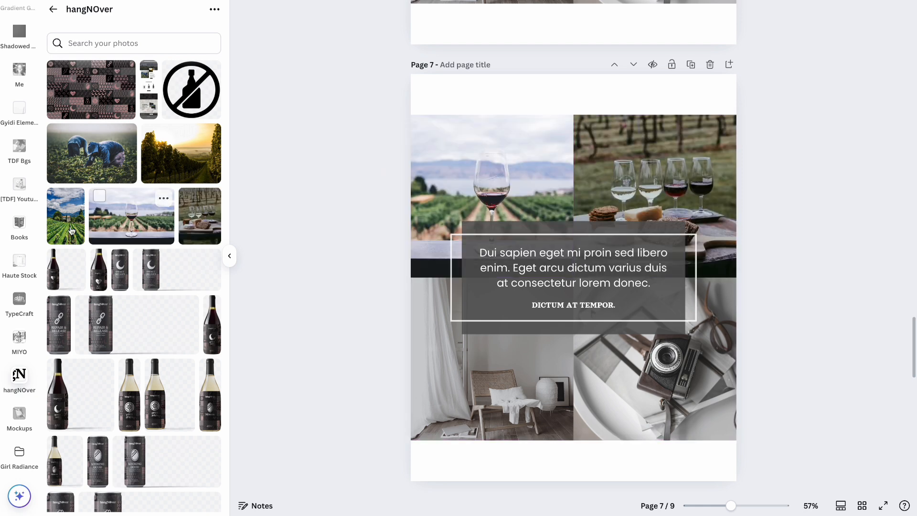
drag(56, 234, 423, 413)
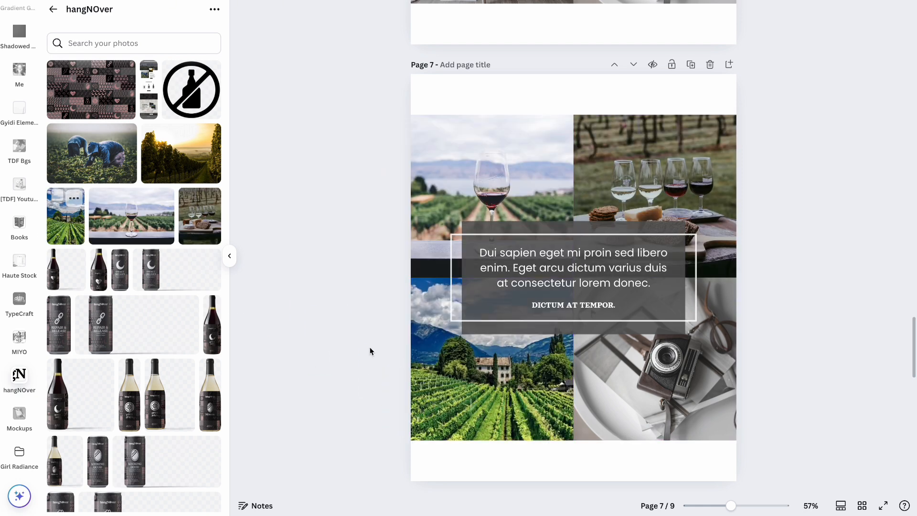
drag(179, 157, 584, 357)
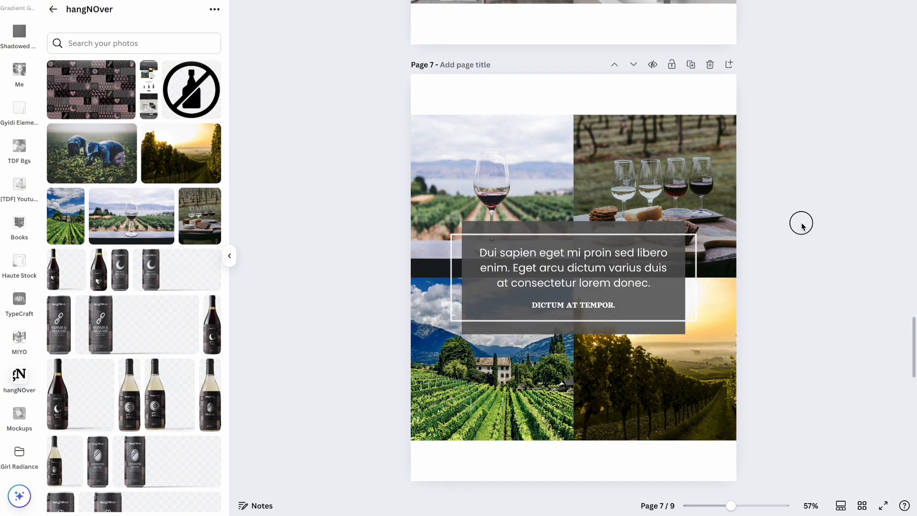
Apply the Classic duotone effect to the single wine glass photo in the grid.
click(494, 170)
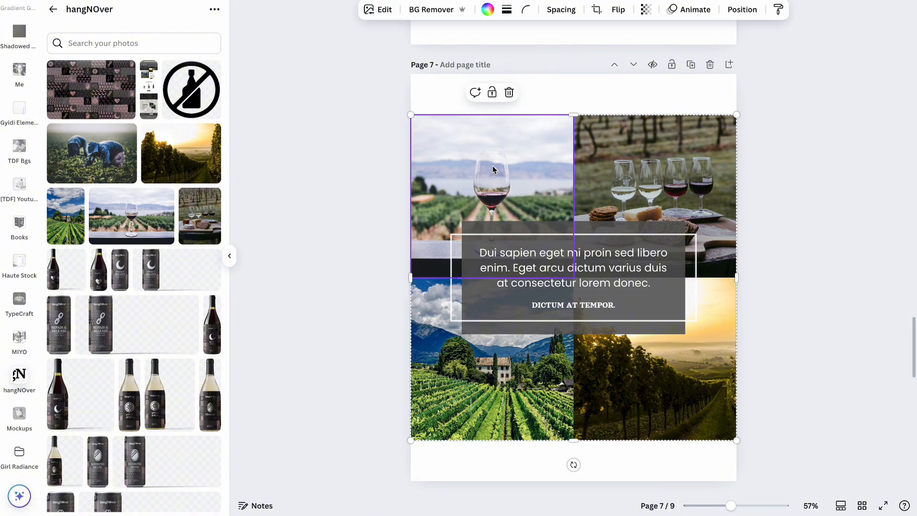
click(374, 18)
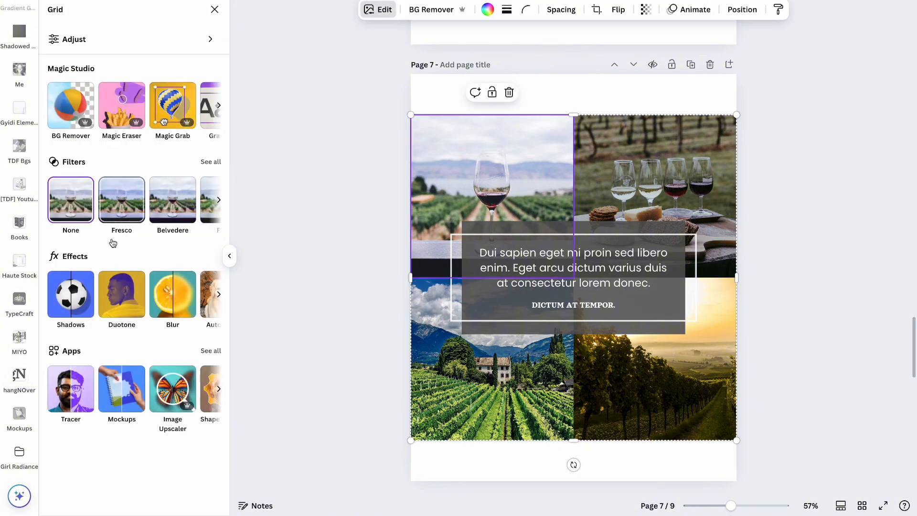
click(122, 307)
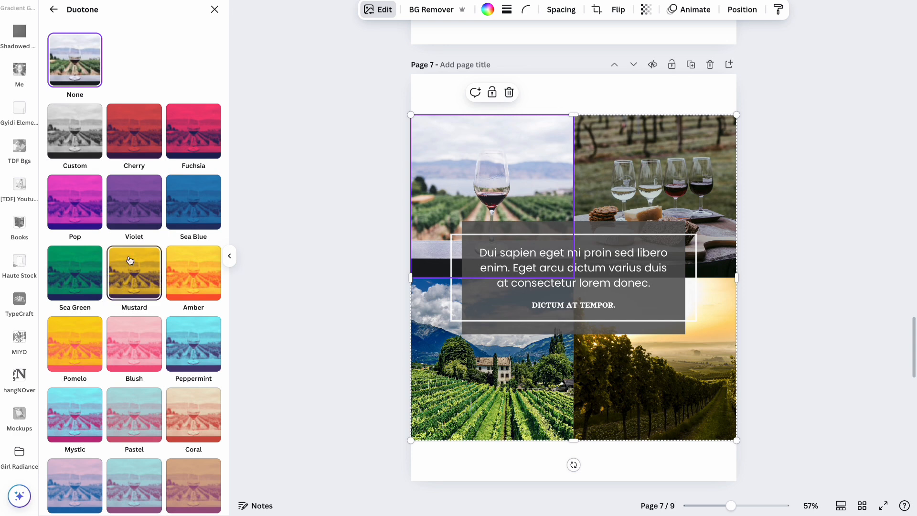
scroll(129, 260, down, 1)
click(79, 122)
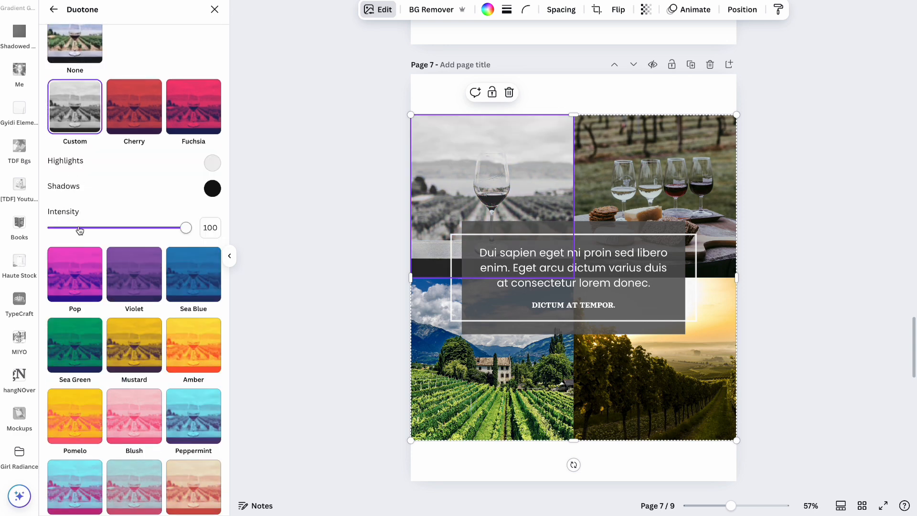
scroll(79, 229, down, 5)
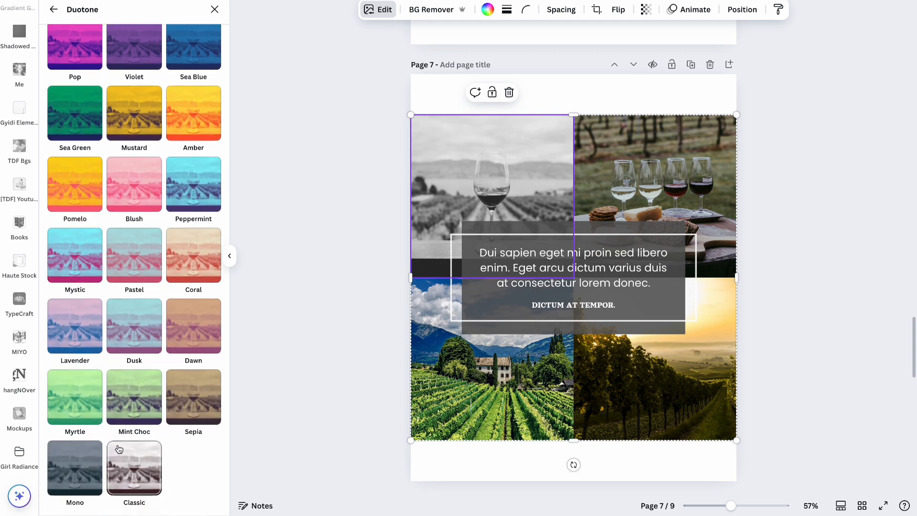
click(141, 464)
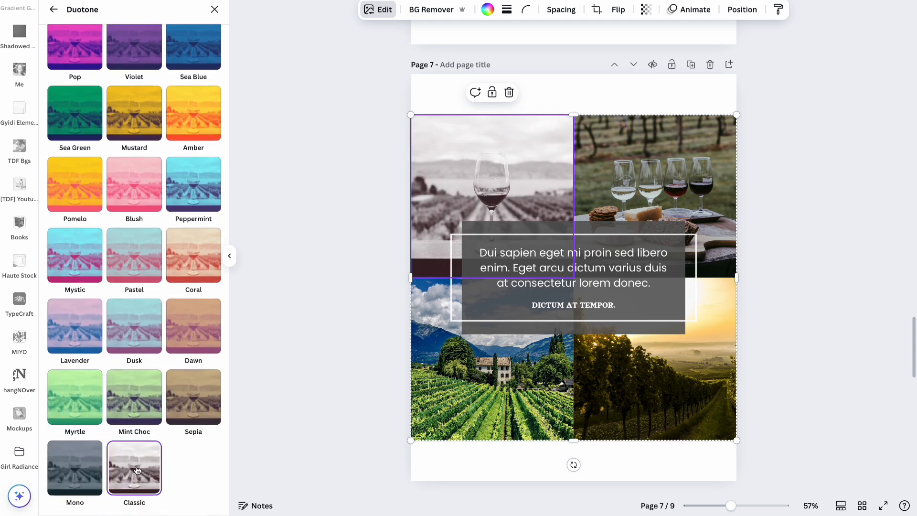
Apply the Classic duotone effect to the wine tasting, vineyard house and sunset vineyard photos.
click(651, 168)
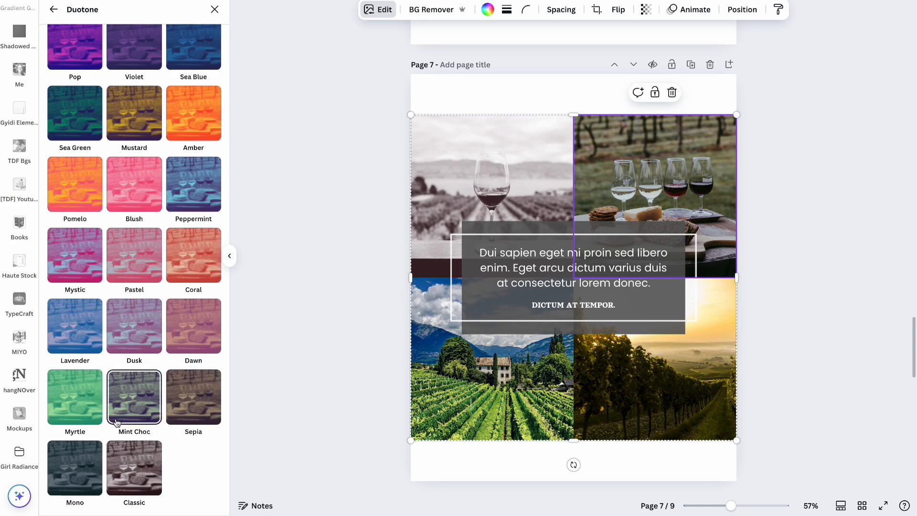
click(132, 460)
click(521, 396)
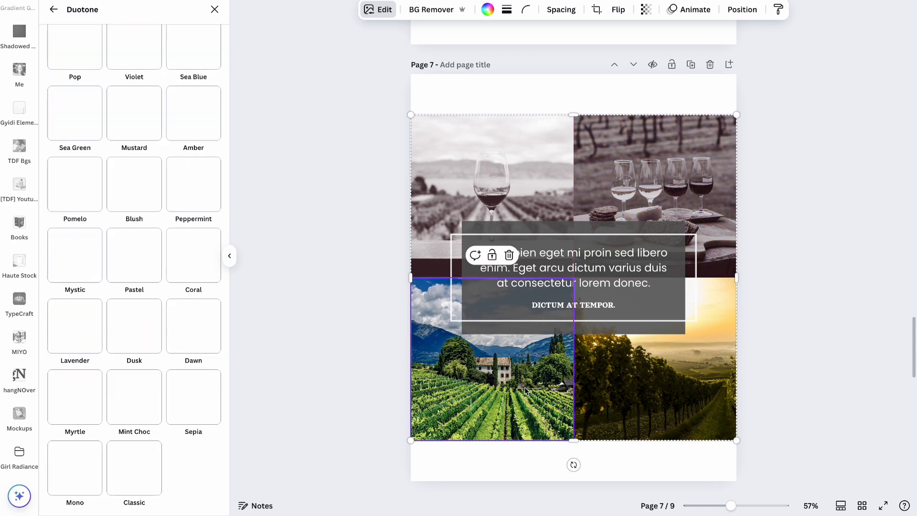
click(127, 471)
click(606, 424)
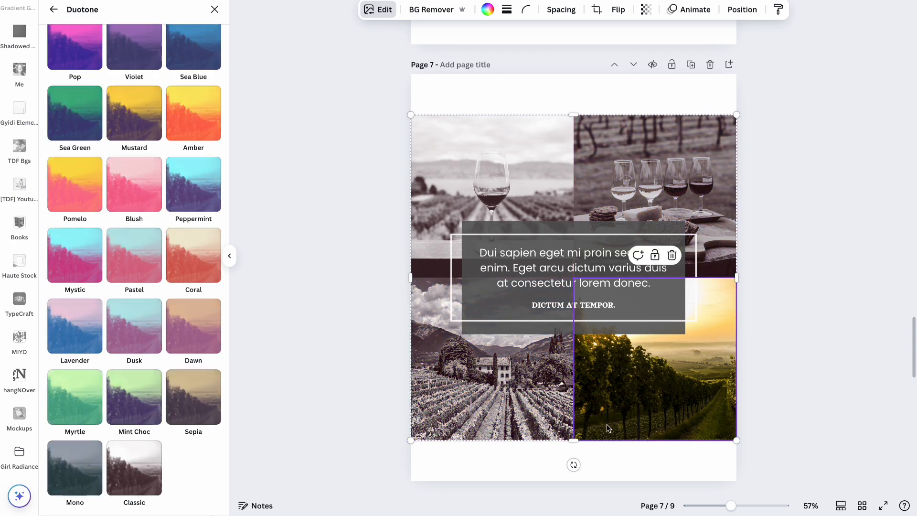
click(133, 486)
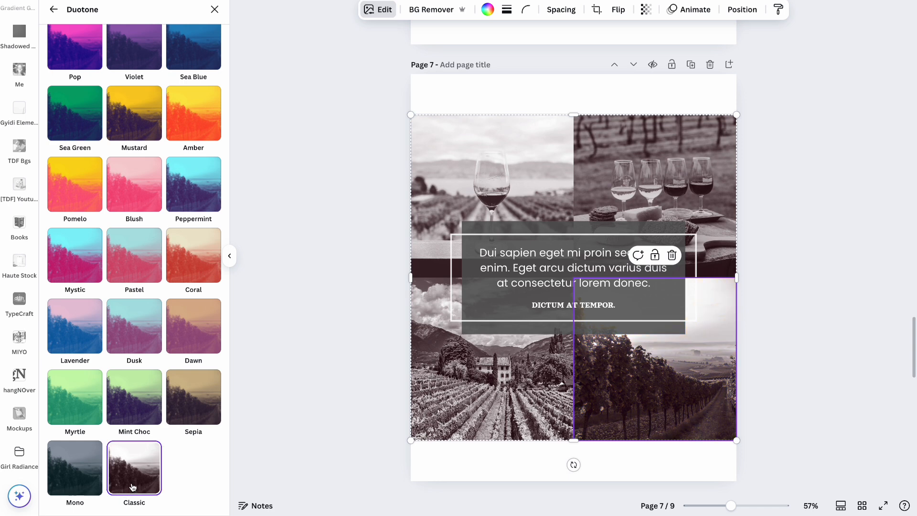
click(763, 254)
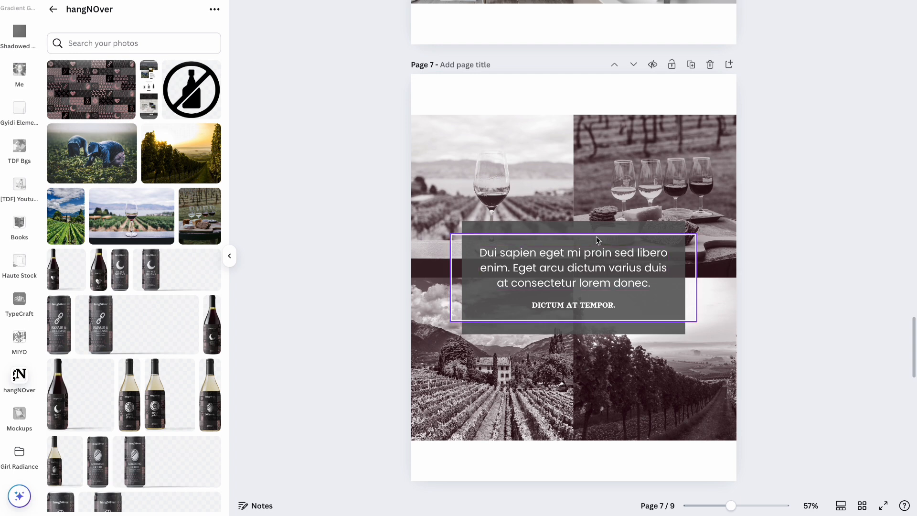
Change the rectangle behind the quote to the near-black Dark Gray document color.
click(583, 257)
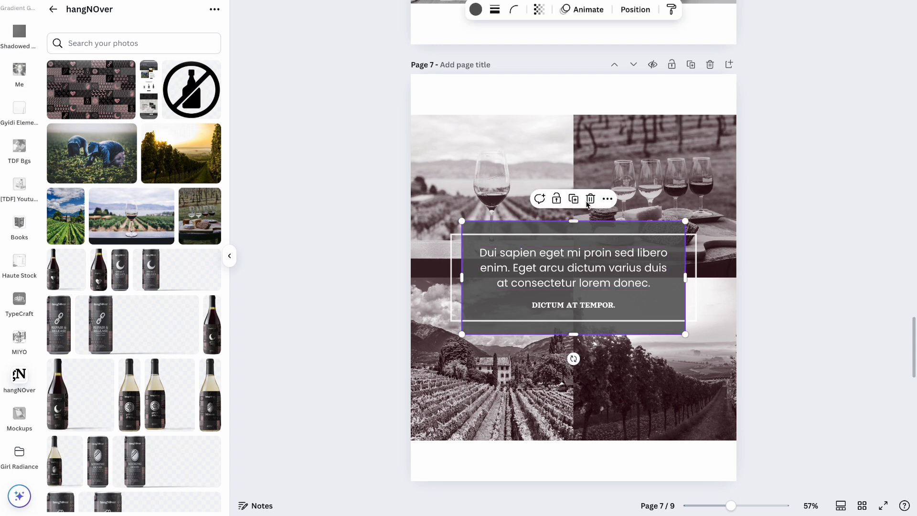
click(475, 10)
click(146, 92)
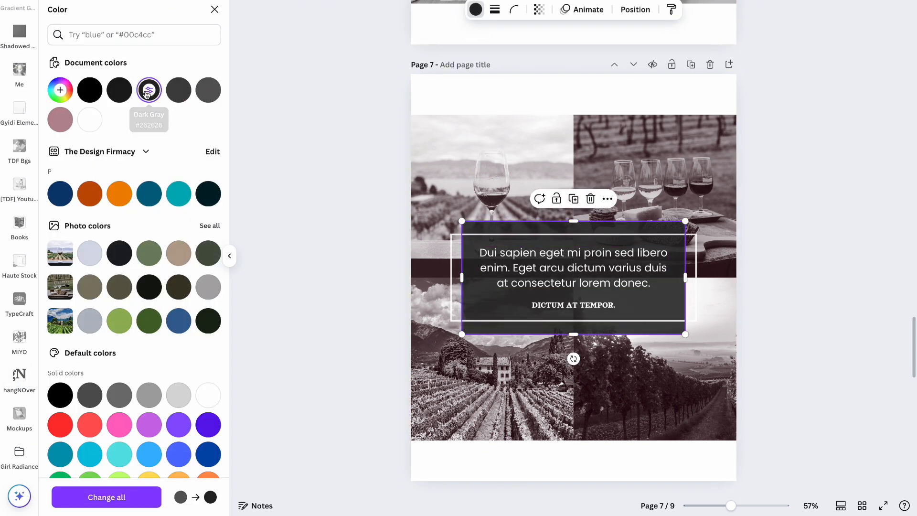
click(343, 126)
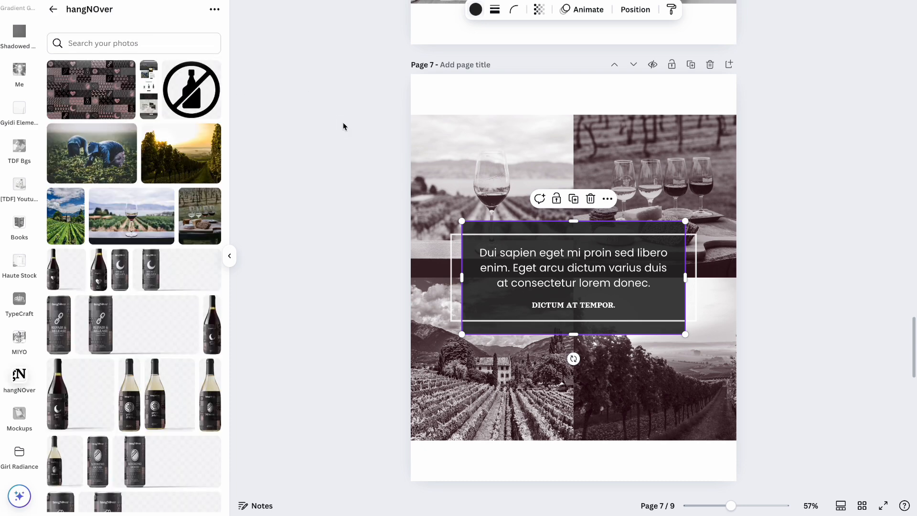
Add the hangNOver wordmark with the wine glass in its O at the bottom centre of the photo grid and recolor it white.
scroll(186, 159, down, 6)
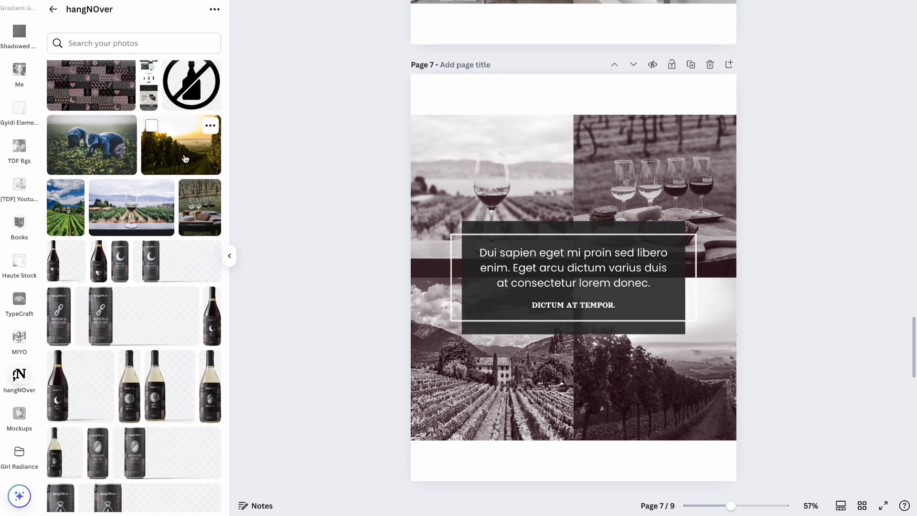
scroll(186, 159, down, 3)
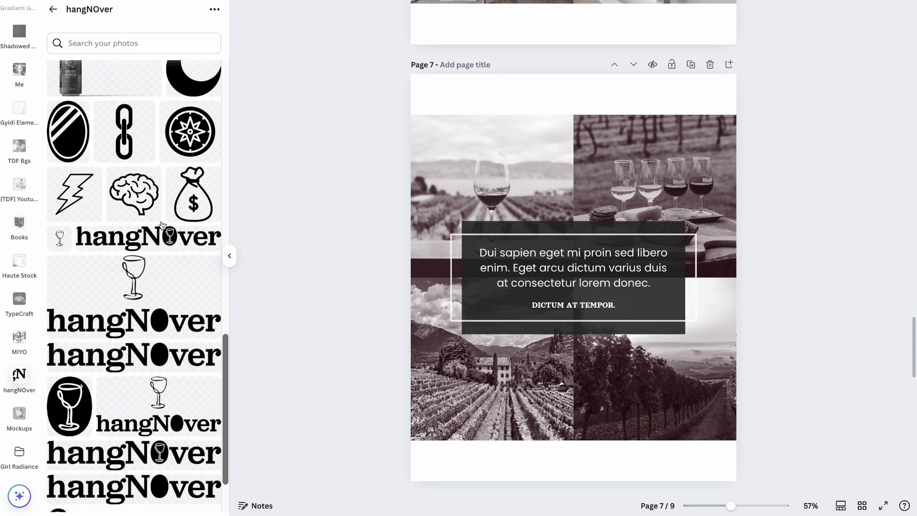
click(162, 237)
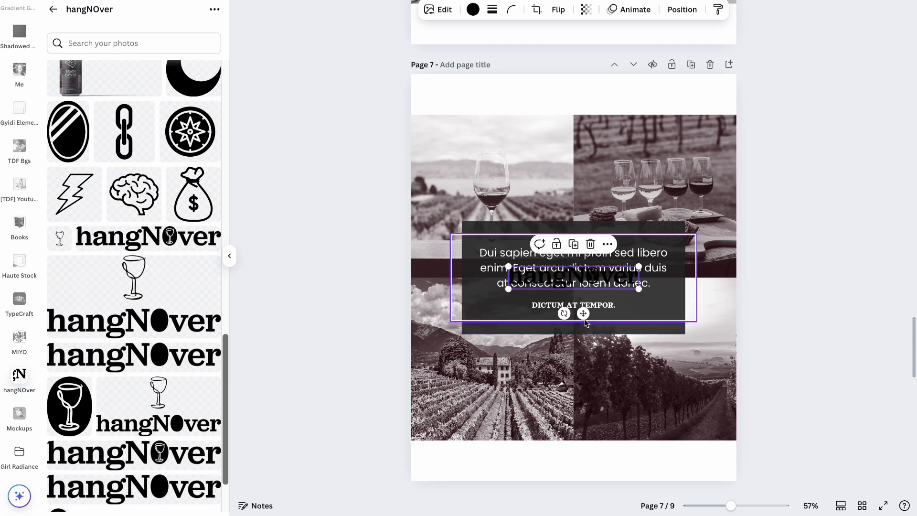
drag(583, 313, 584, 459)
click(472, 9)
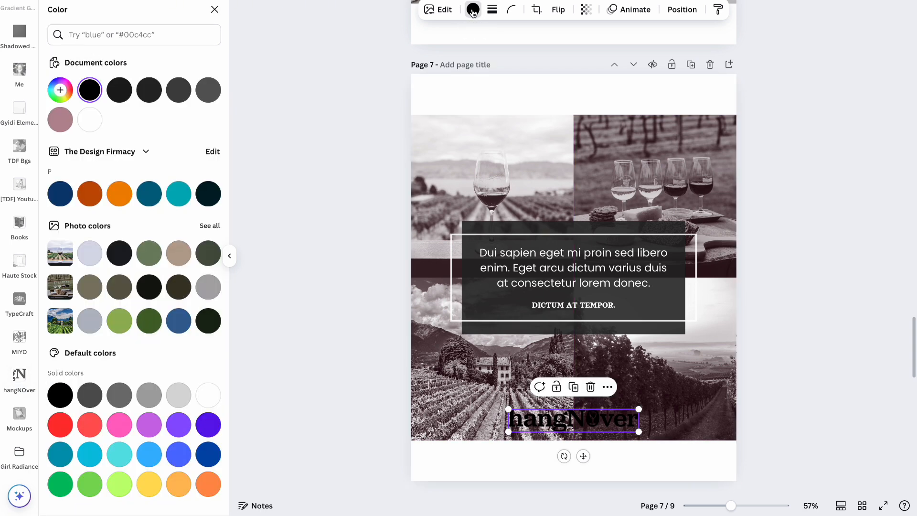
click(93, 125)
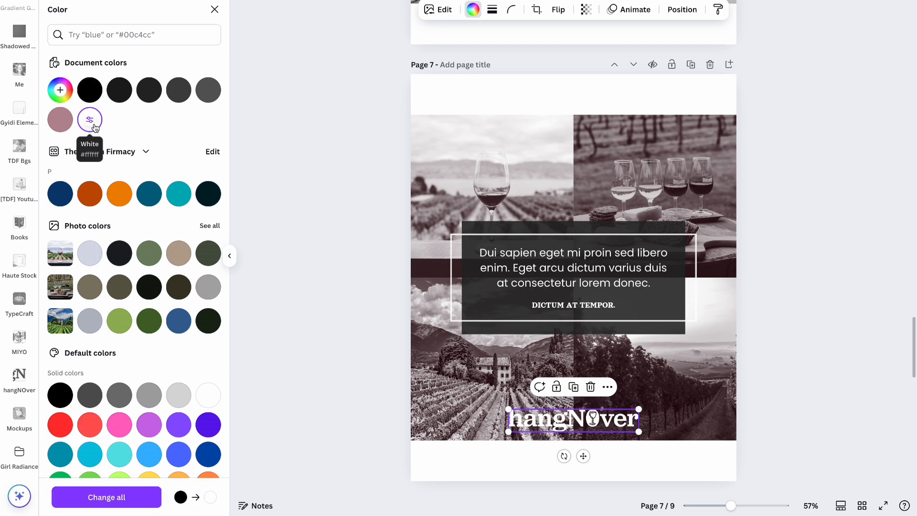
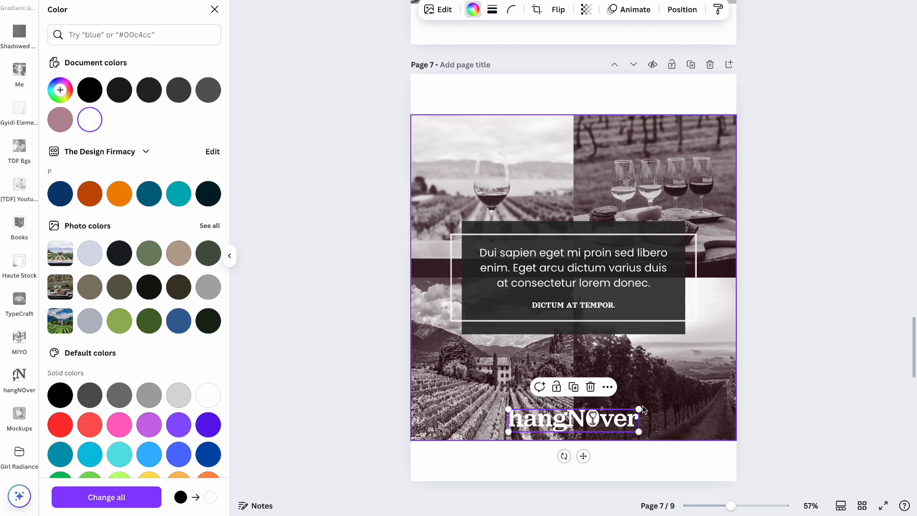
Enlarge the white hangNOver wordmark to span most of the photo grid's width and centre it near the grid's bottom edge.
drag(639, 409, 910, 355)
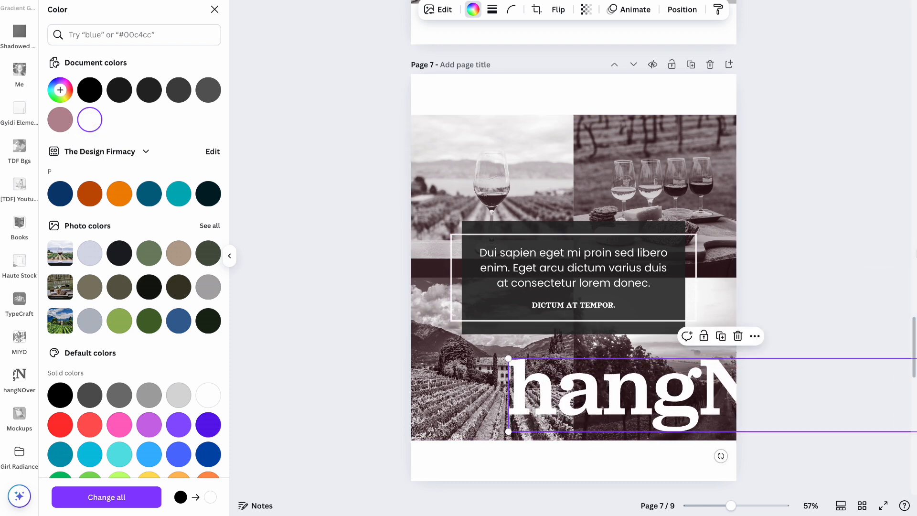
drag(508, 359, 477, 307)
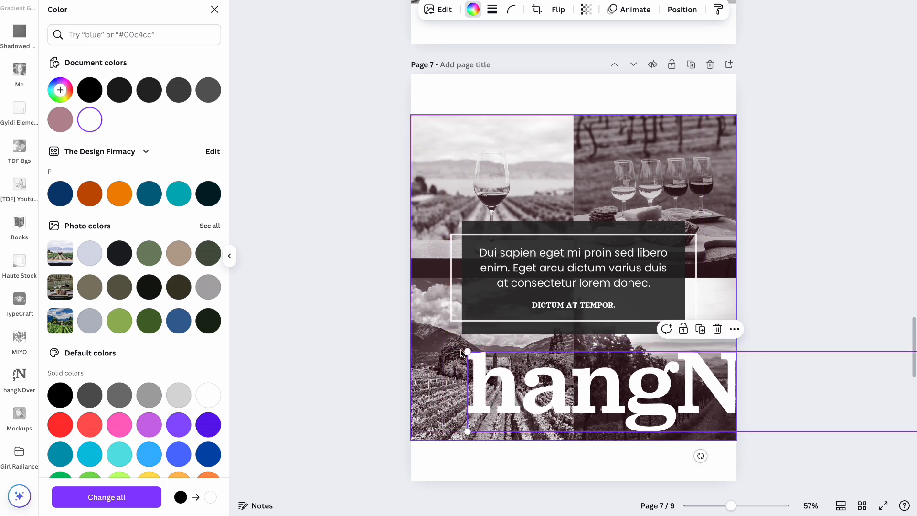
drag(467, 352, 659, 385)
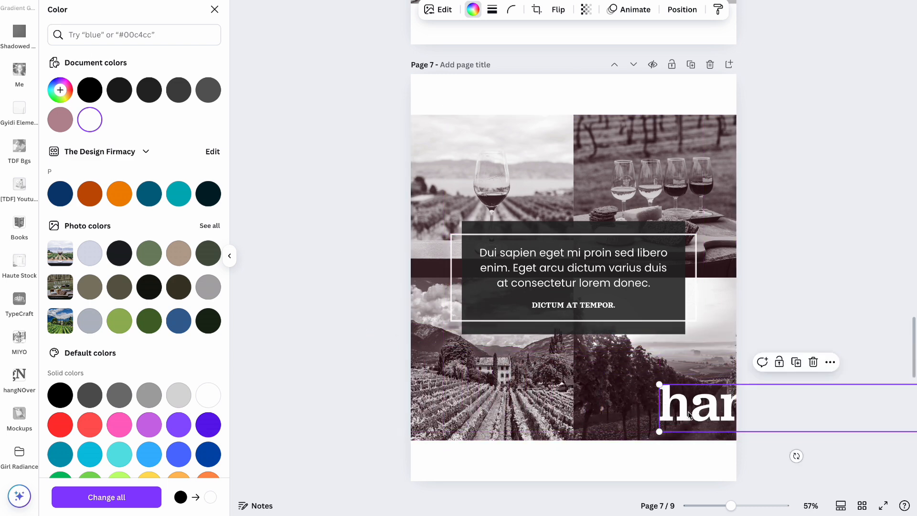
drag(686, 419, 464, 406)
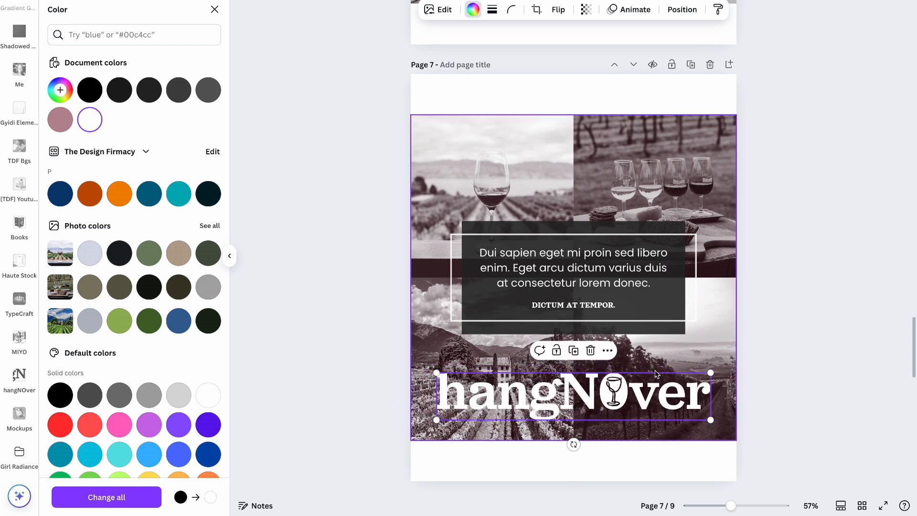
key(Escape)
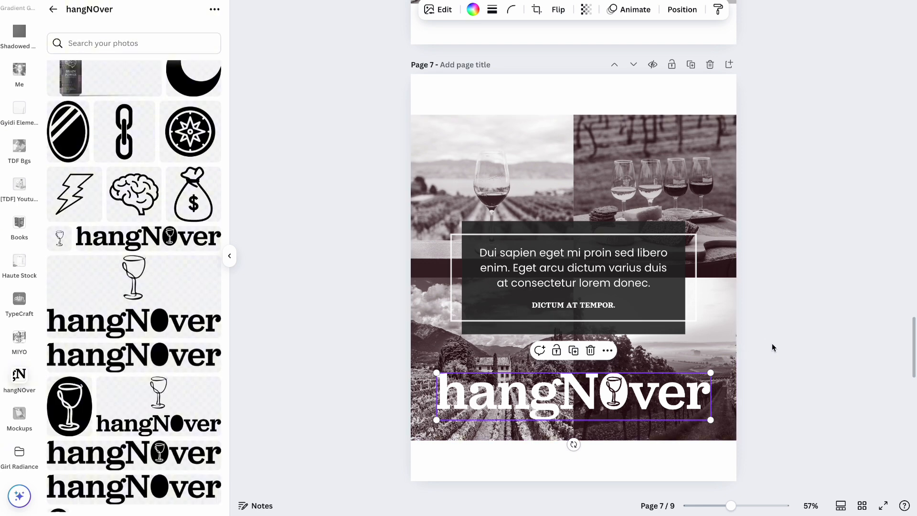
click(771, 343)
drag(638, 400, 637, 411)
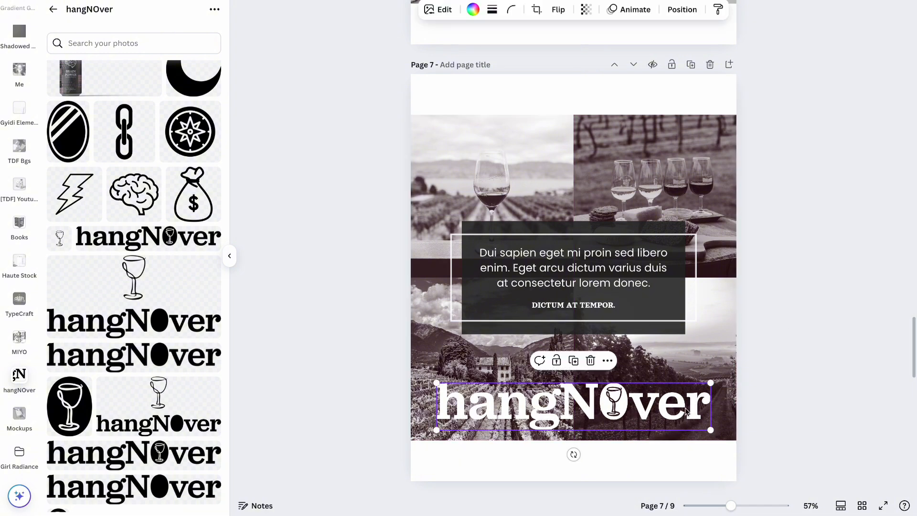
Lower the opacity of the hangNOver wordmark so it looks semi-transparent over the lower photos.
click(586, 9)
drag(610, 55, 578, 72)
click(774, 242)
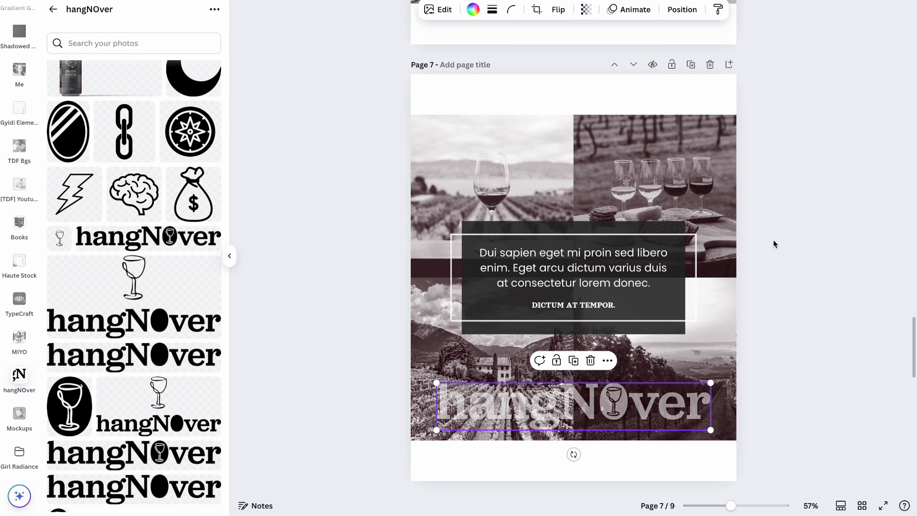
click(774, 243)
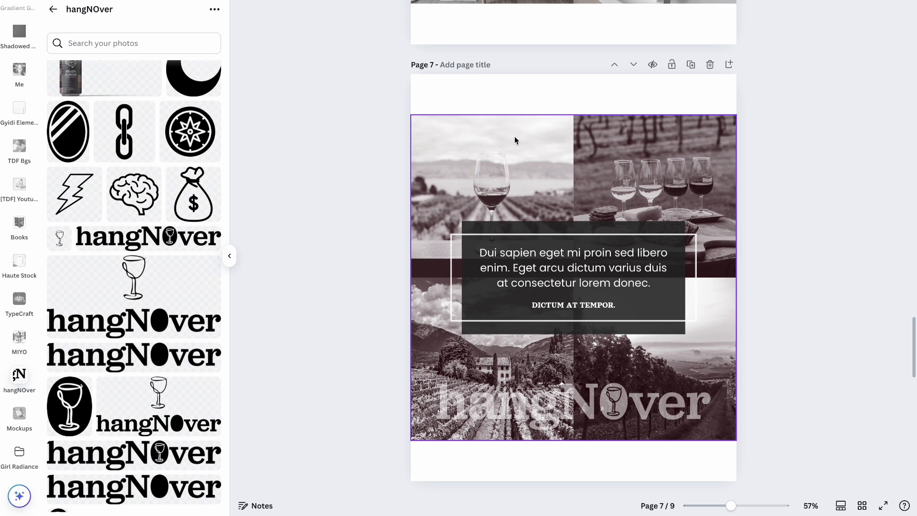
Switch to the hangNOver brand board and review its logos, color palette, brand pattern, icons and product applications.
click(678, 174)
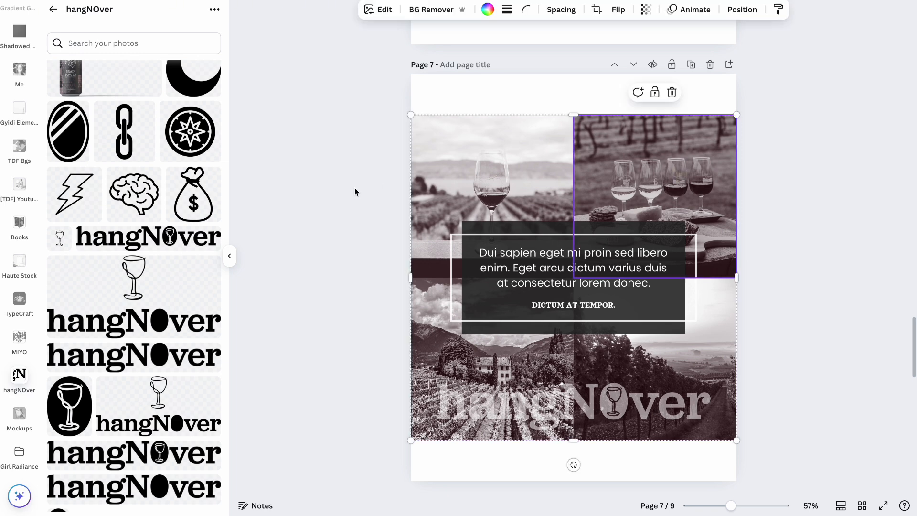
scroll(500, 179, down, 1)
scroll(500, 179, down, 1)
scroll(500, 179, up, 1)
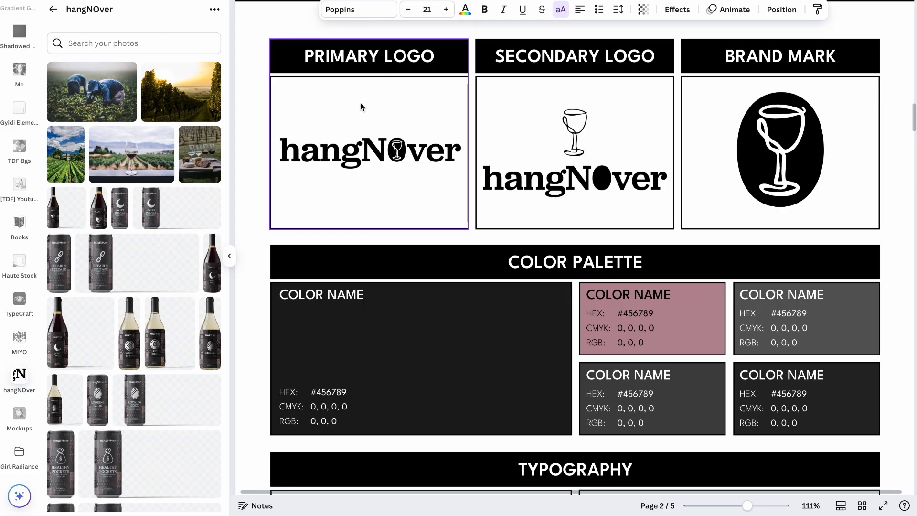
scroll(365, 106, down, 10)
scroll(362, 135, down, 8)
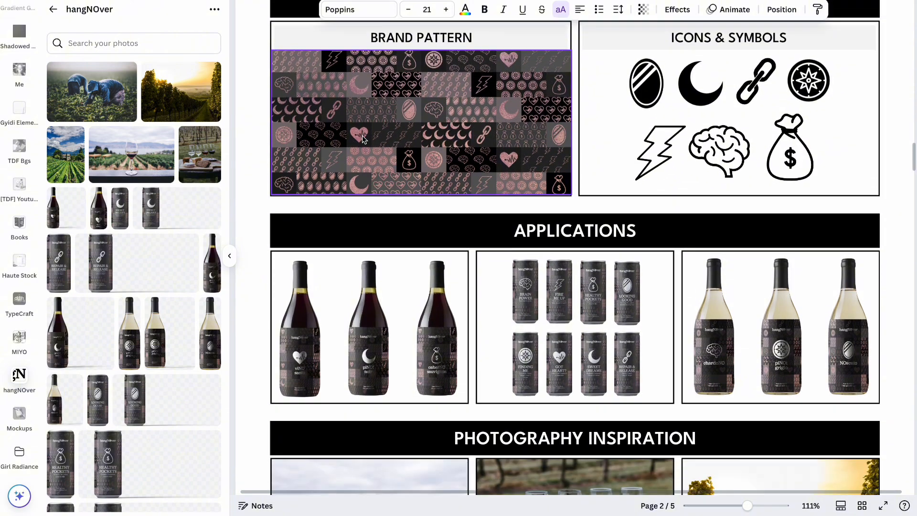
scroll(362, 139, up, 20)
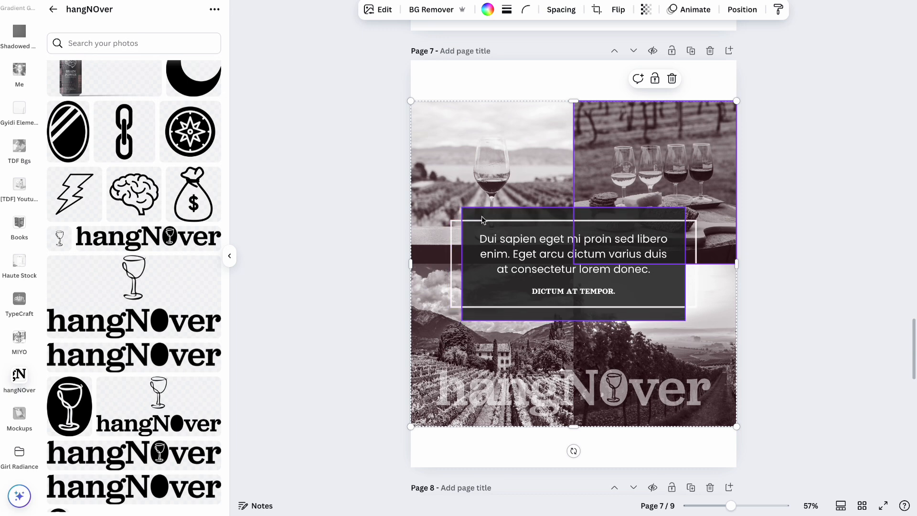
Change the rectangle behind the page 7 quote to the dusty pink document color.
click(481, 220)
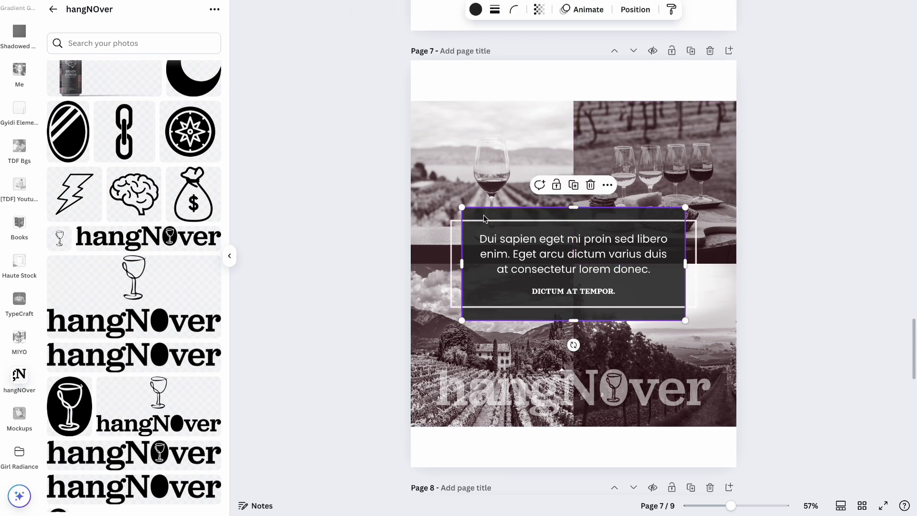
click(475, 10)
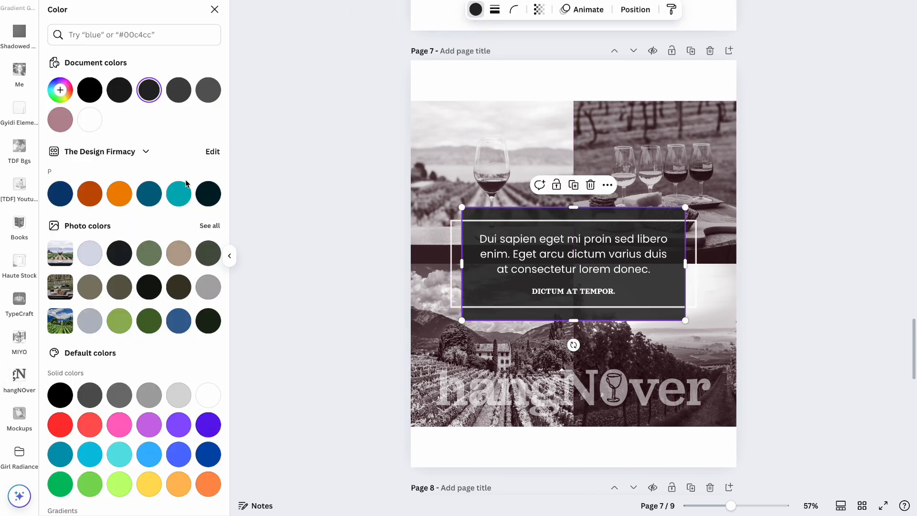
click(59, 119)
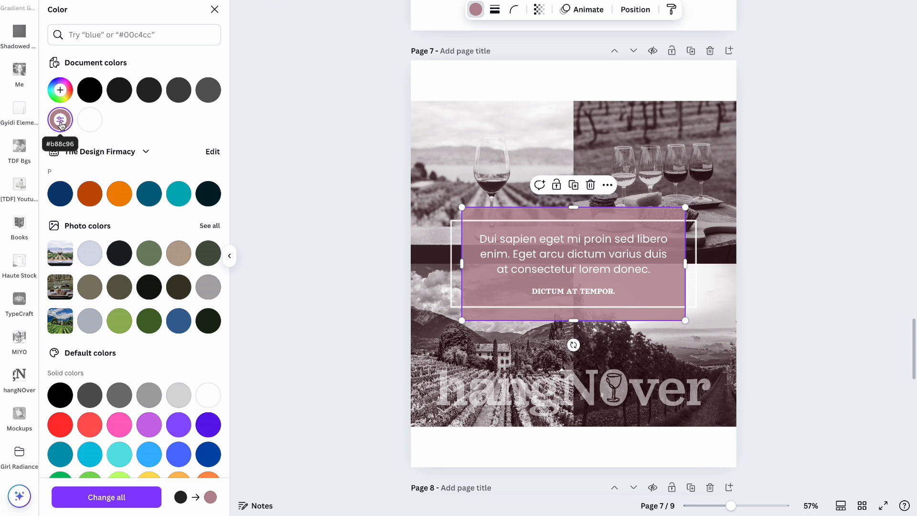
click(340, 299)
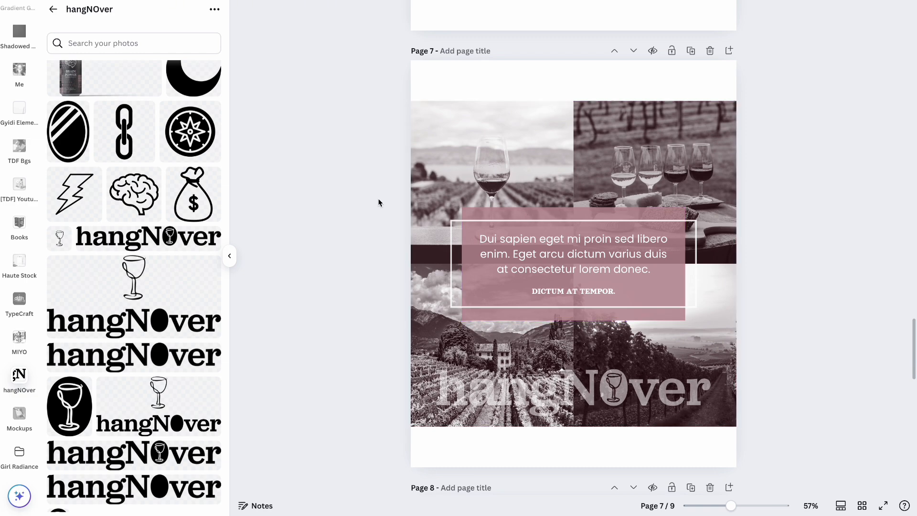
Compare page 7 with the original page 6 quote template and look through the product images and icons in the hangNOver folder.
scroll(494, 162, up, 8)
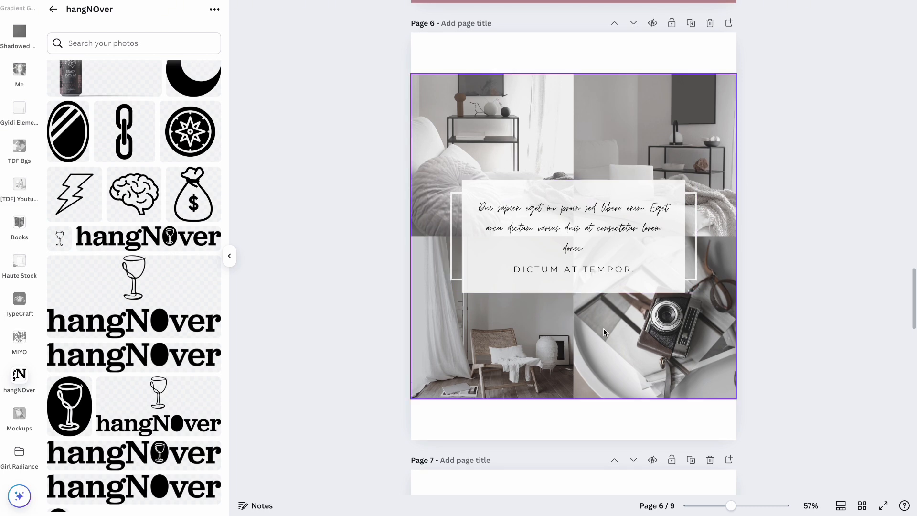
scroll(603, 328, down, 8)
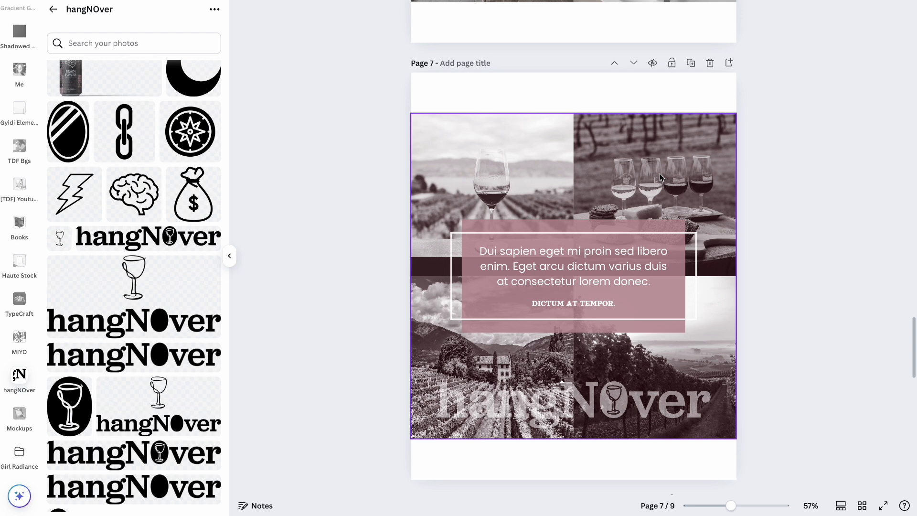
scroll(660, 174, up, 2)
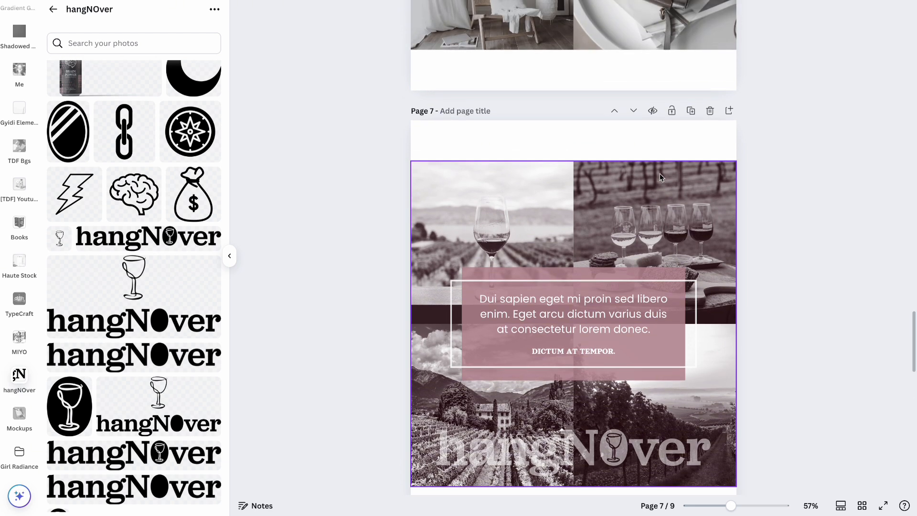
scroll(132, 273, up, 6)
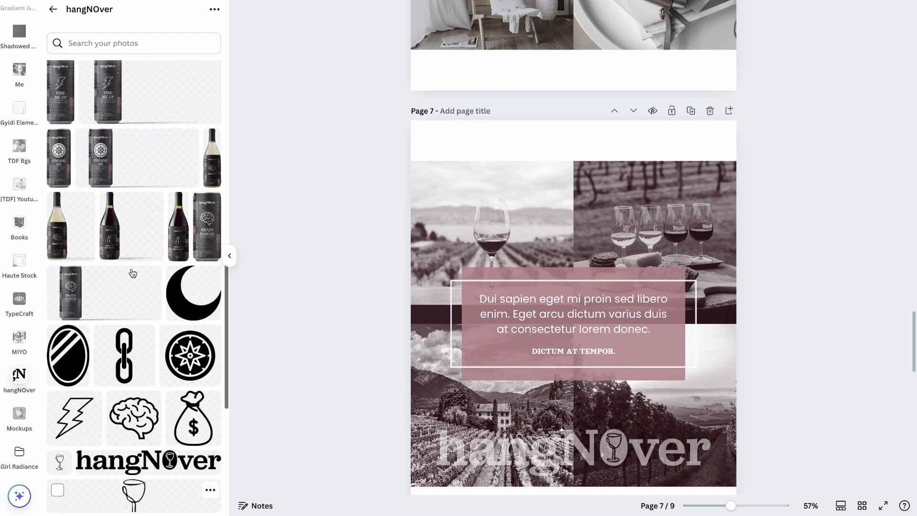
mouse_move(132, 272)
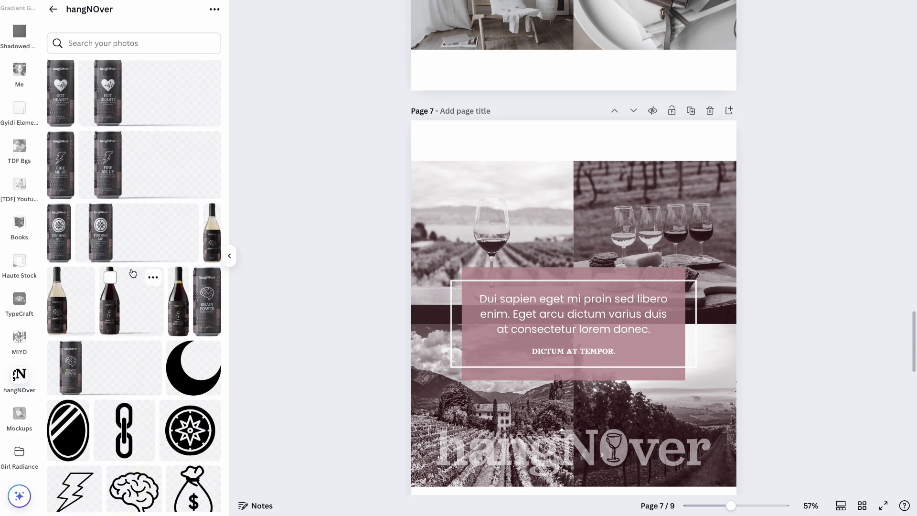
scroll(133, 273, up, 5)
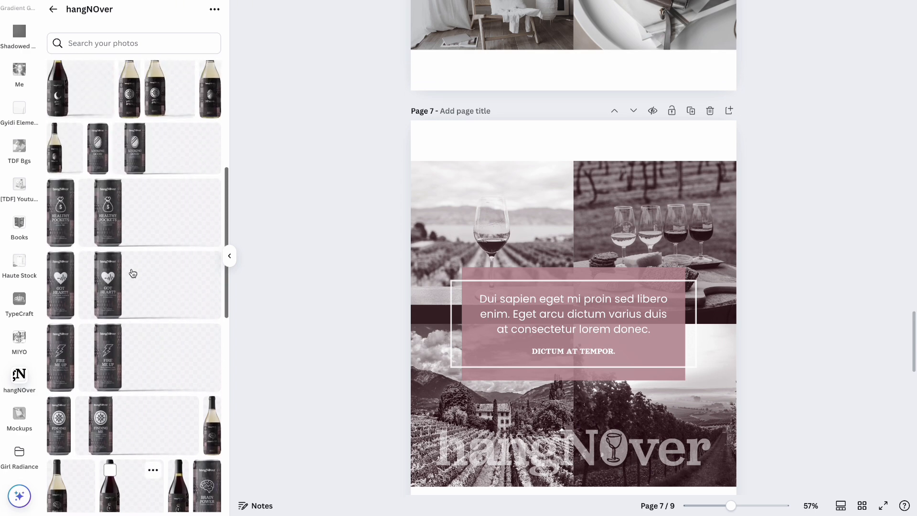
scroll(133, 273, down, 5)
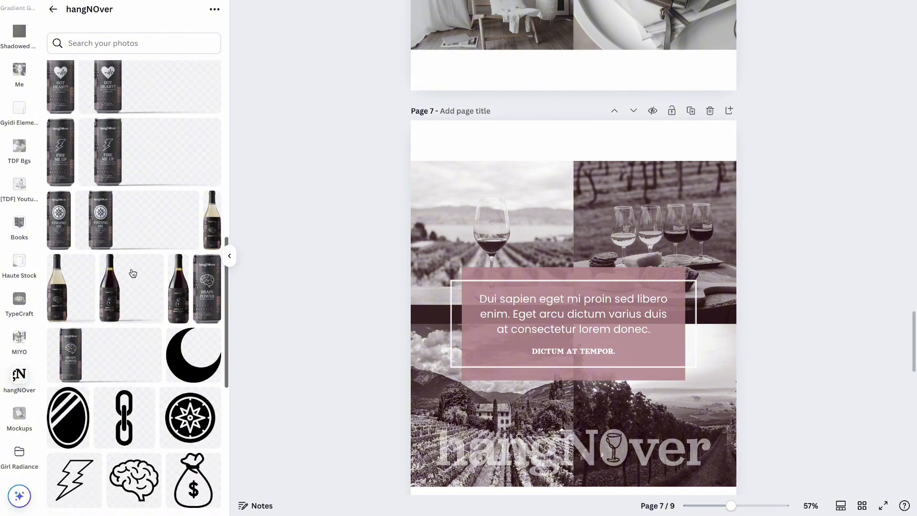
mouse_move(183, 374)
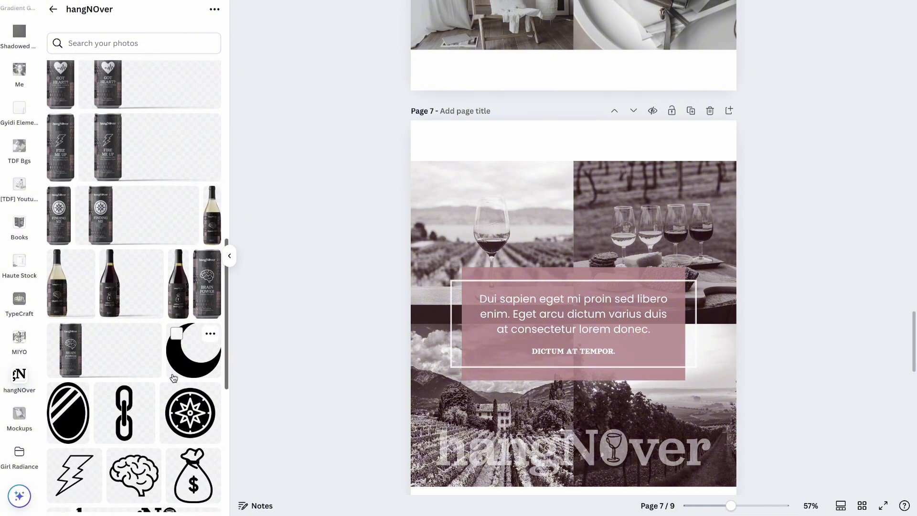
Try the Brain Power can image on page 7, first in a photo cell and in front of all layers, and delete it.
click(212, 295)
mouse_move(588, 231)
mouse_down()
mouse_move(491, 230)
mouse_move(580, 240)
mouse_up()
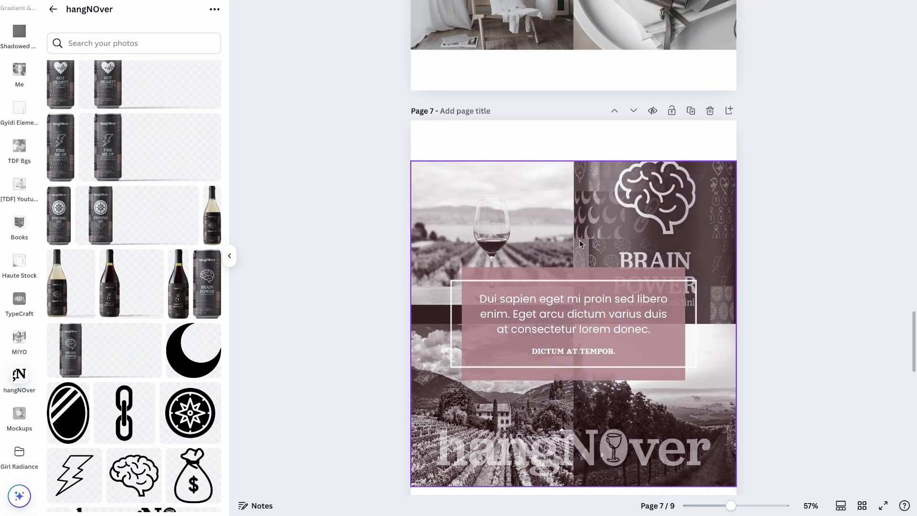
key(ctrl+z)
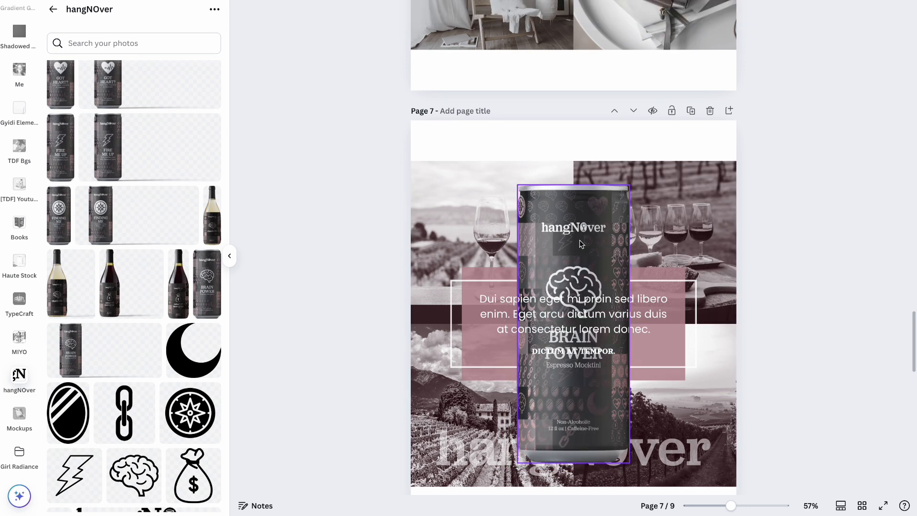
scroll(590, 251, down, 3)
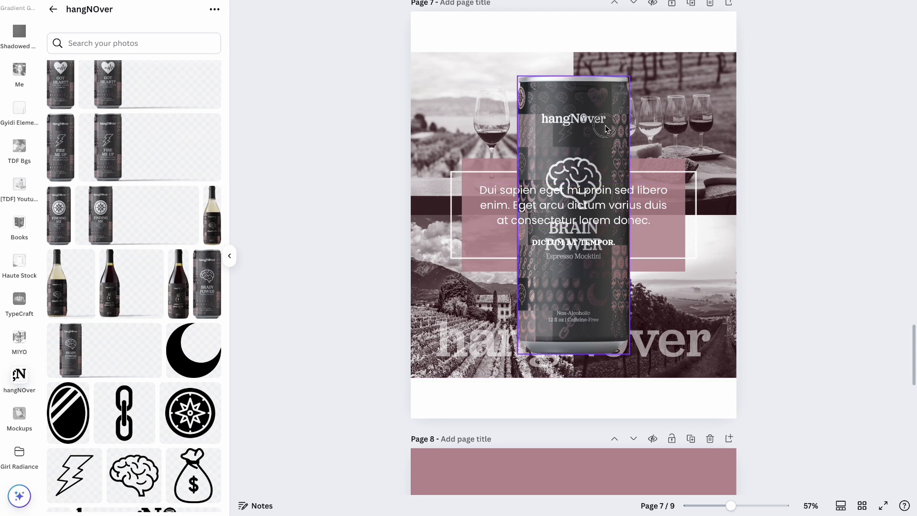
click(610, 144)
click(711, 10)
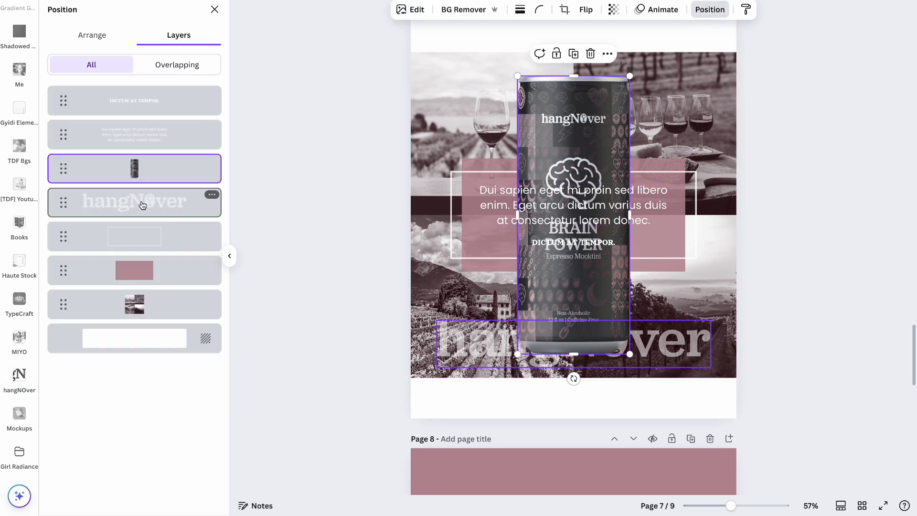
drag(150, 176, 149, 96)
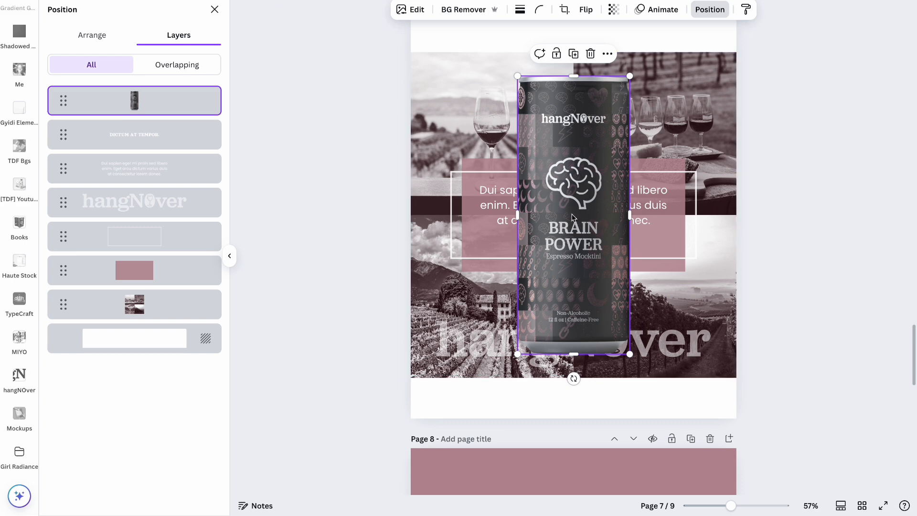
click(590, 54)
Replace the attribution line "DICTUM AT TEMPOR." under the quote with "BRAIN POWER".
double_click(566, 241)
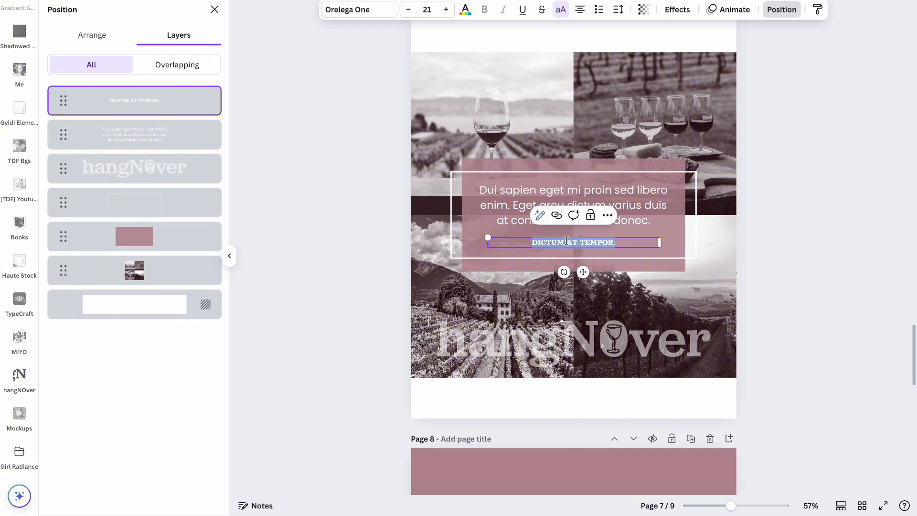
text(BRAIN OP)
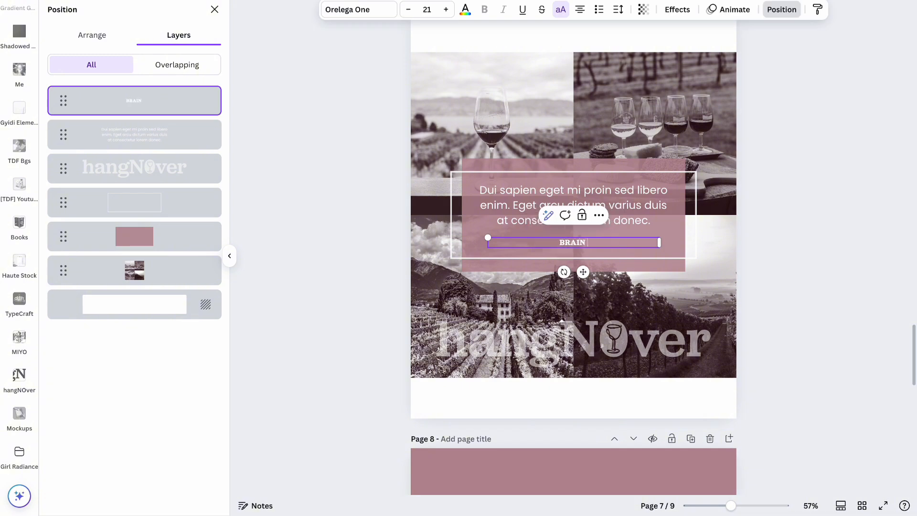
key(BackSpace)
key(BackSpace)
text(POWER)
key(alt+1)
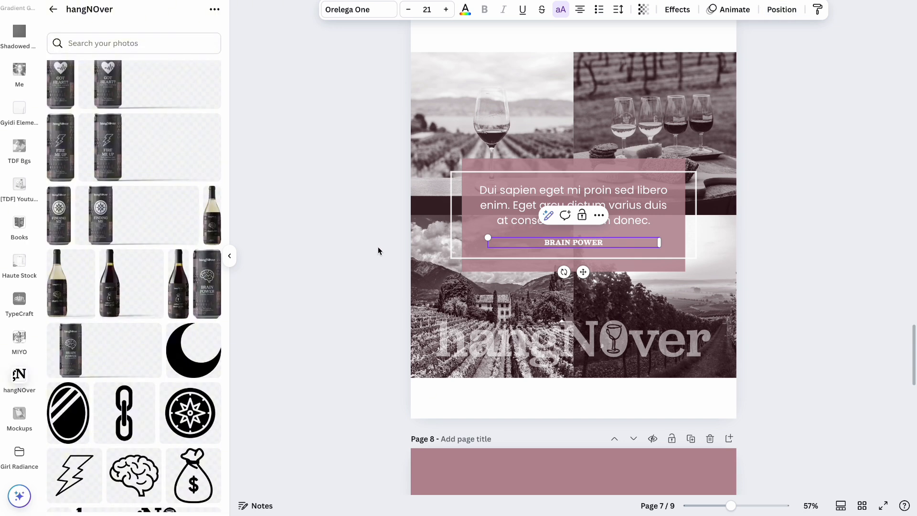
Add the brain icon from the hangNOver folder, shrink it and centre it above the pink quote box.
scroll(152, 336, down, 2)
click(134, 413)
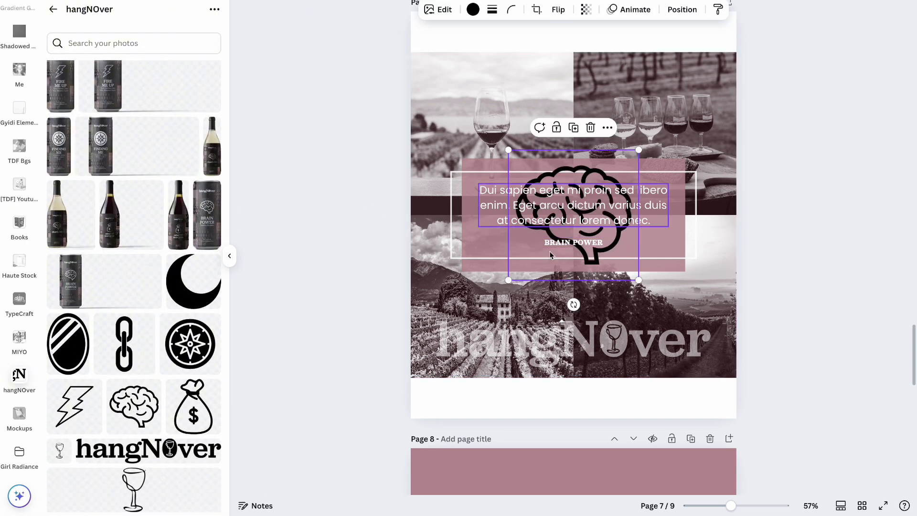
drag(508, 280, 593, 104)
scroll(593, 105, up, 2)
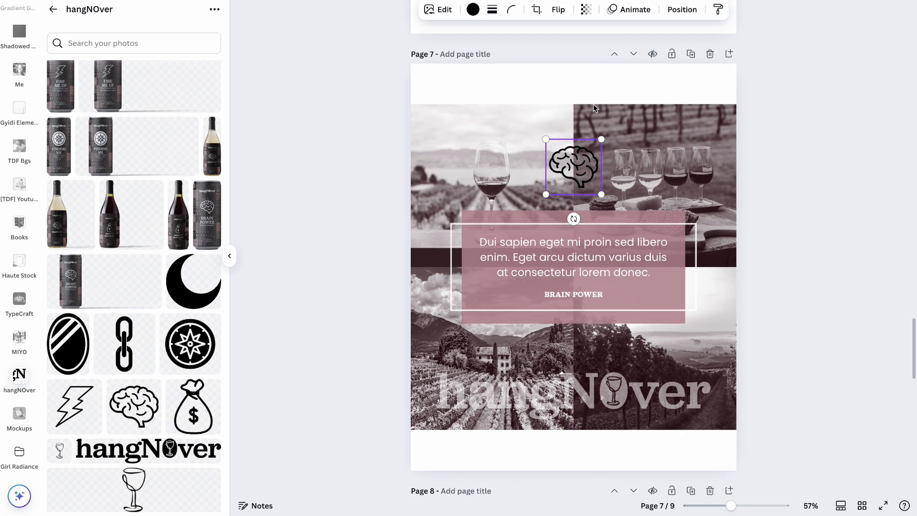
Recolor the brain icon on page 7 white and set its transparency to 63.
click(472, 9)
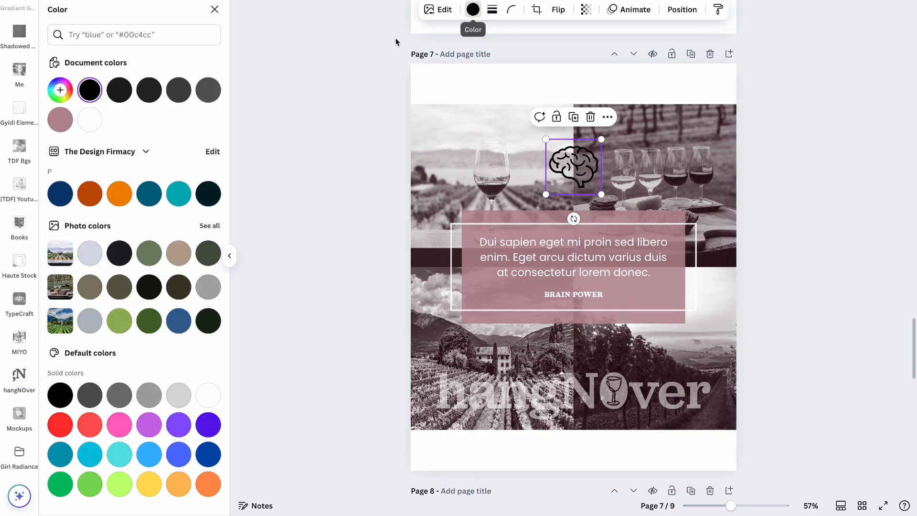
click(91, 125)
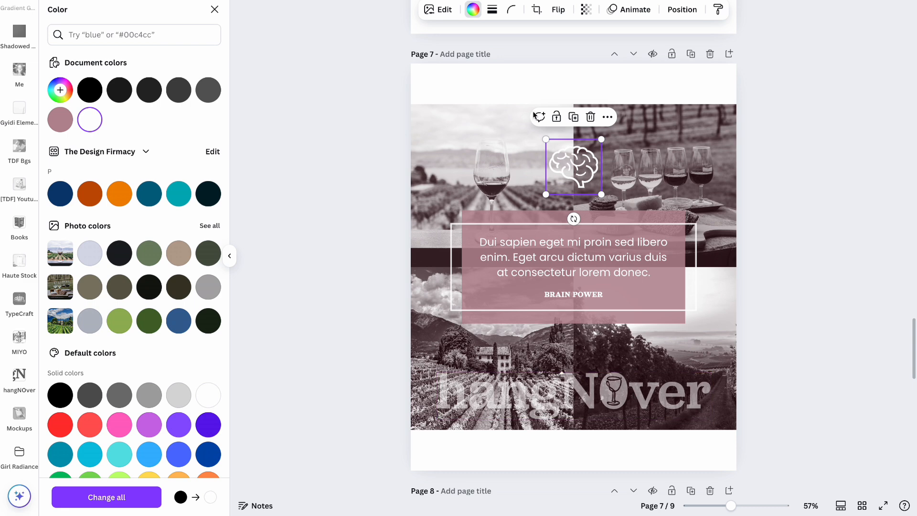
click(586, 9)
drag(610, 53, 582, 57)
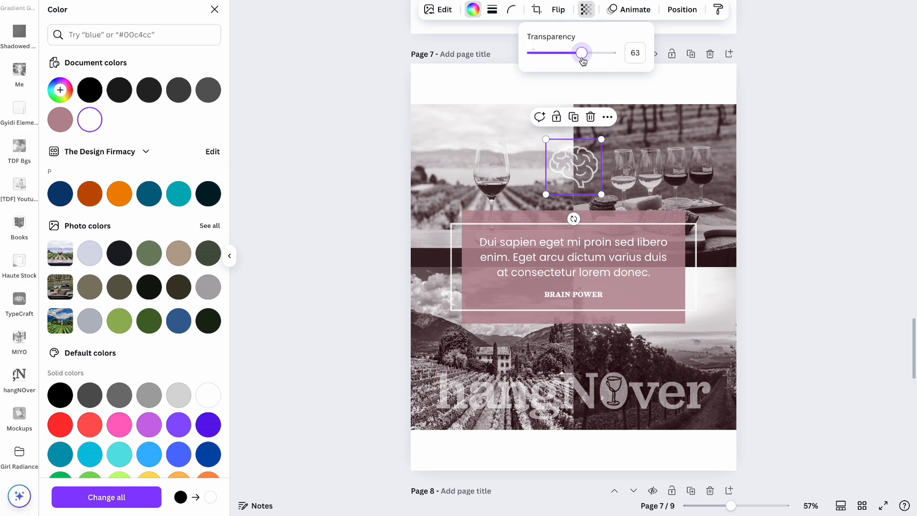
click(771, 152)
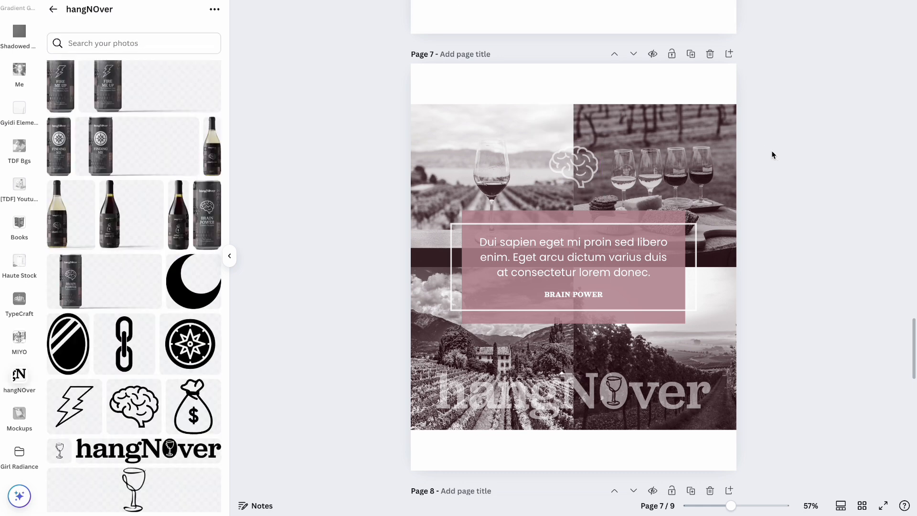
Move the brain icon on page 7 slightly higher, keeping it centred above the pink quote box.
click(583, 171)
drag(582, 170, 583, 166)
click(782, 167)
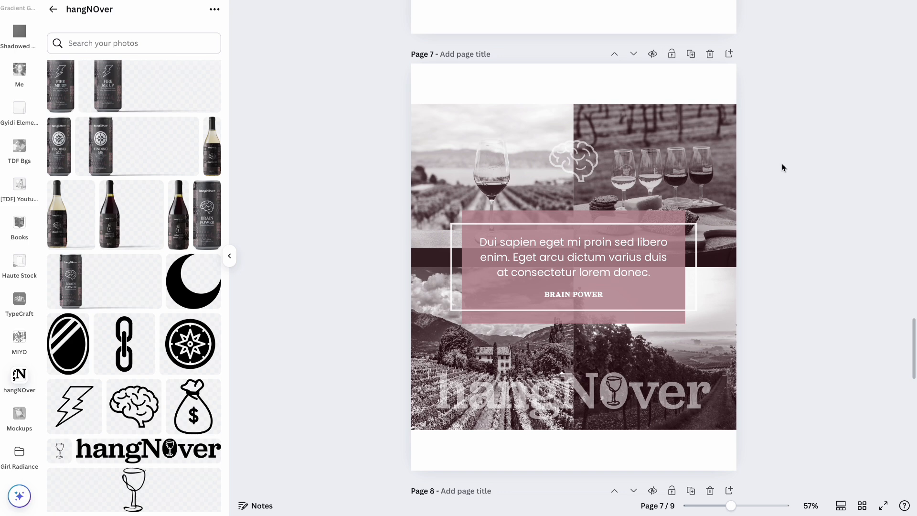
Duplicate page 7 and, on the copy, extend the pink box upward around a smaller brain icon placed above the white frame.
click(584, 212)
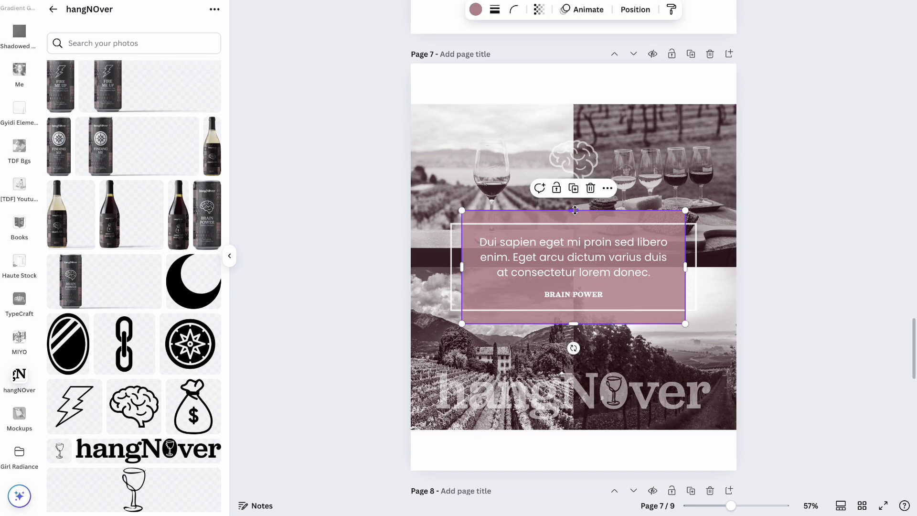
click(690, 53)
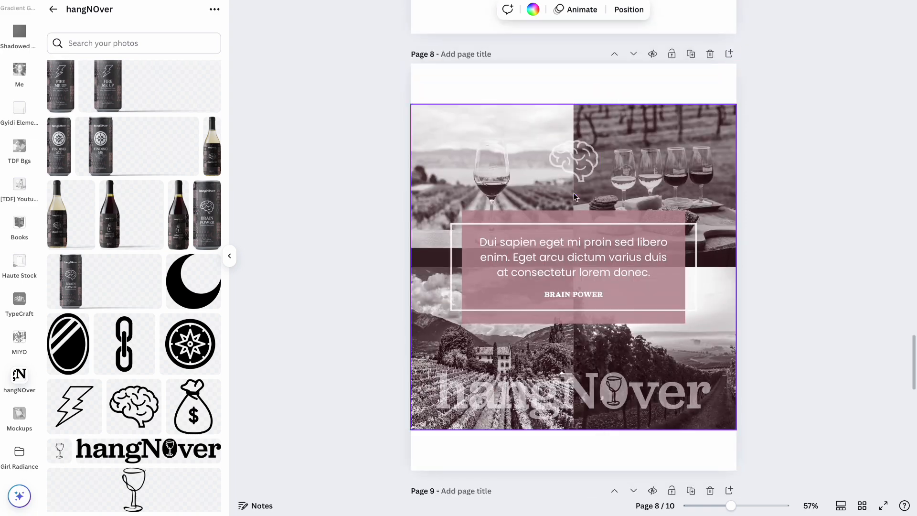
click(574, 216)
mouse_move(574, 210)
mouse_down()
mouse_move(574, 177)
mouse_move(597, 231)
mouse_move(578, 209)
mouse_up()
click(796, 176)
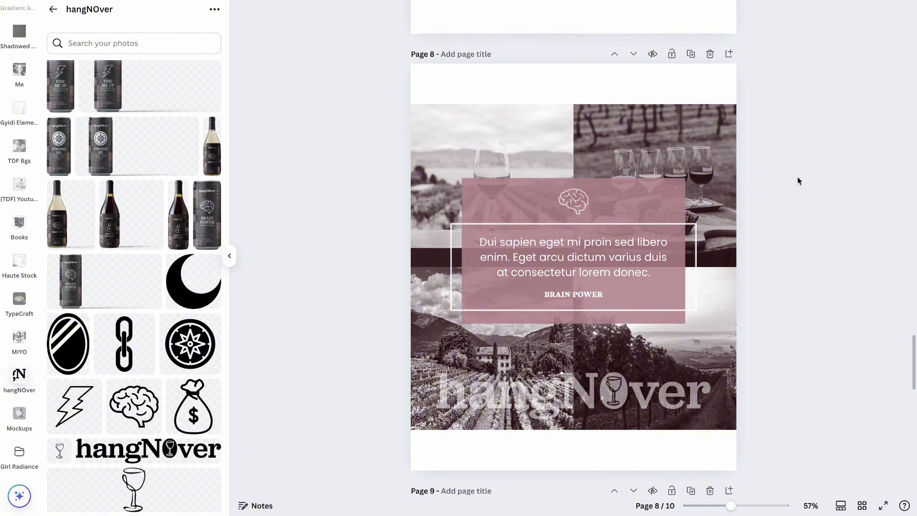
Set the transparency of the brain icon on page 8 to 100.
click(573, 200)
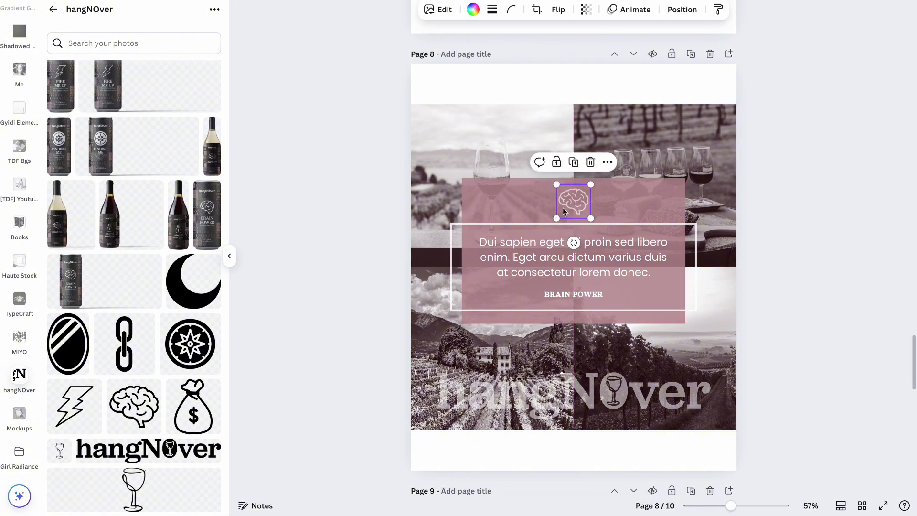
click(586, 14)
drag(581, 54, 671, 86)
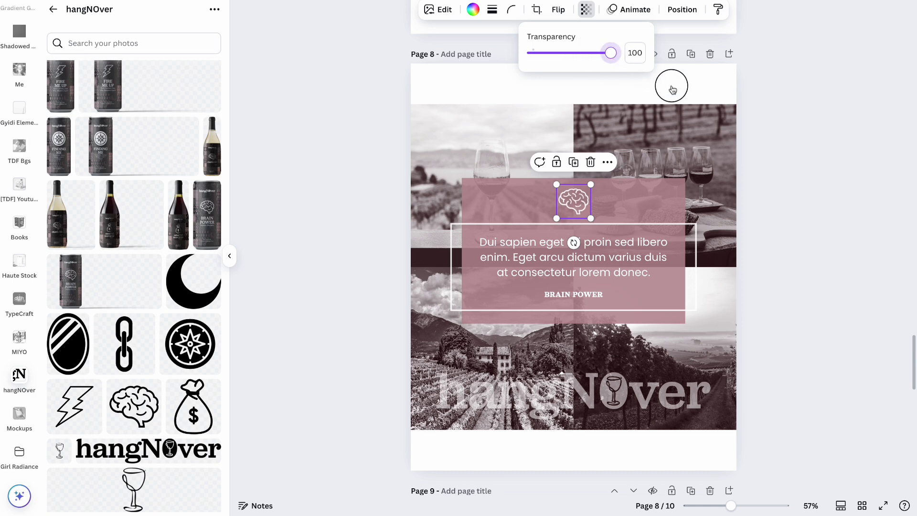
click(797, 120)
click(797, 119)
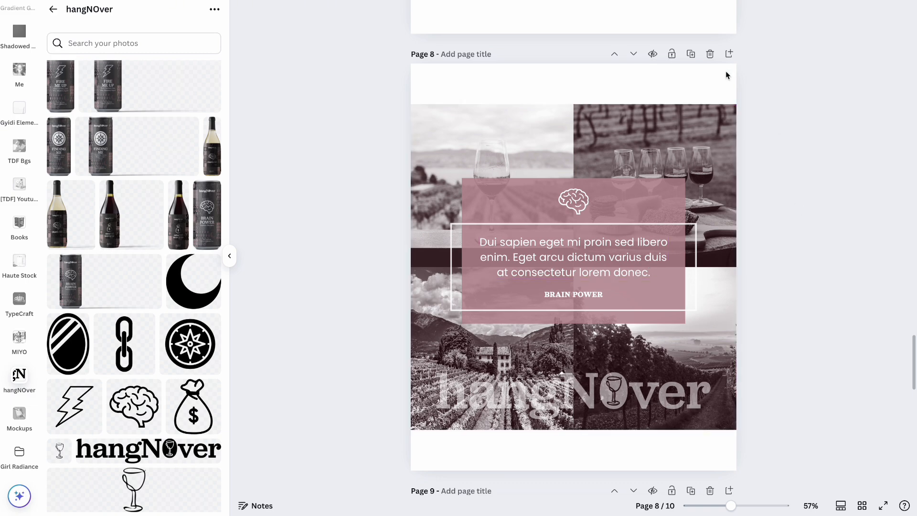
Duplicate page 8 and stretch the photo grid on the copy to the page's upper and lower edges so it covers the white bands.
click(694, 55)
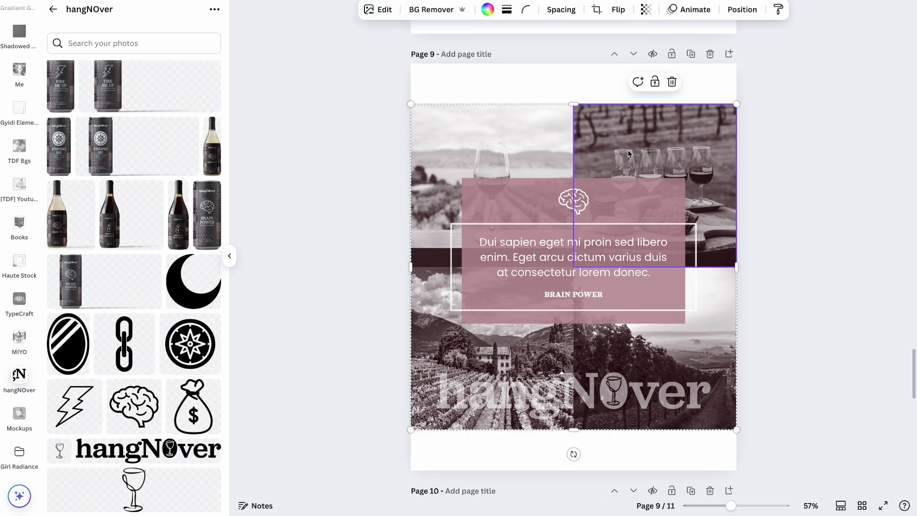
drag(573, 103, 576, 66)
scroll(576, 367, down, 1)
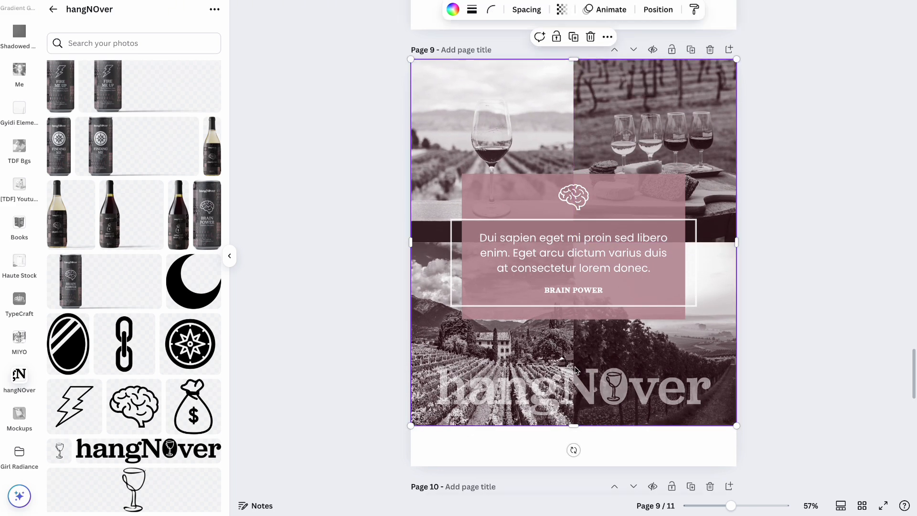
drag(574, 370, 572, 410)
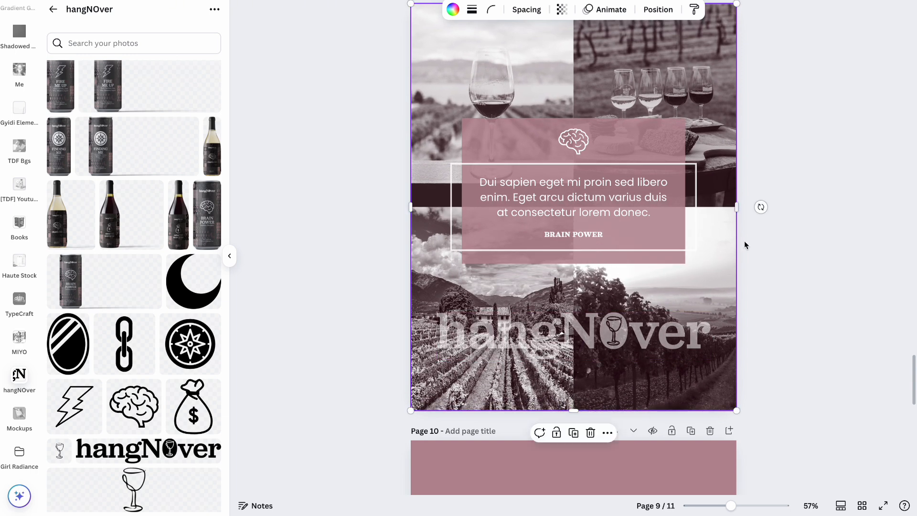
click(765, 238)
Compare the three branded quote variations on pages 7 to 9 with the original template on page 6.
scroll(765, 238, up, 6)
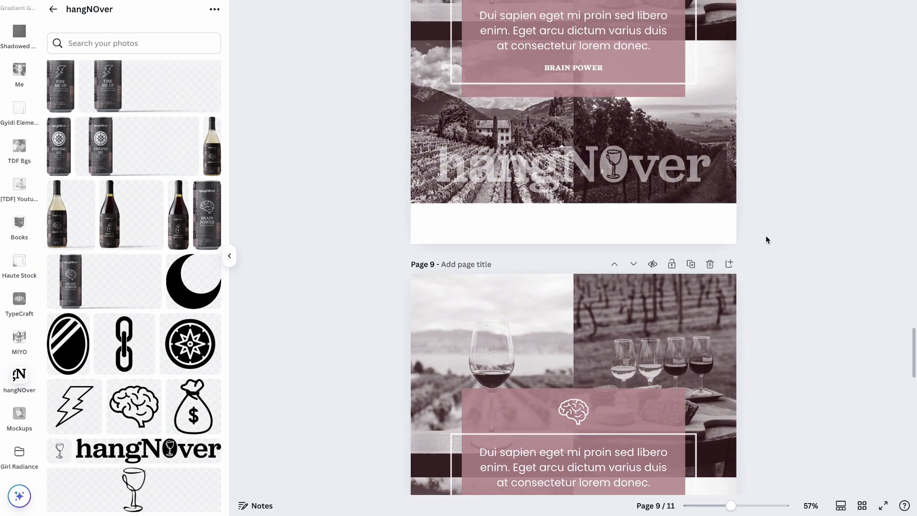
scroll(766, 239, up, 1)
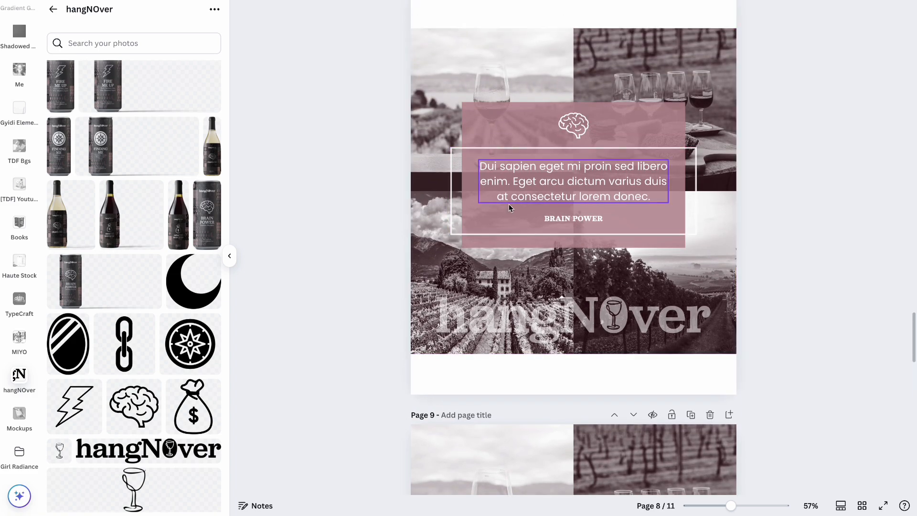
scroll(804, 241, down, 6)
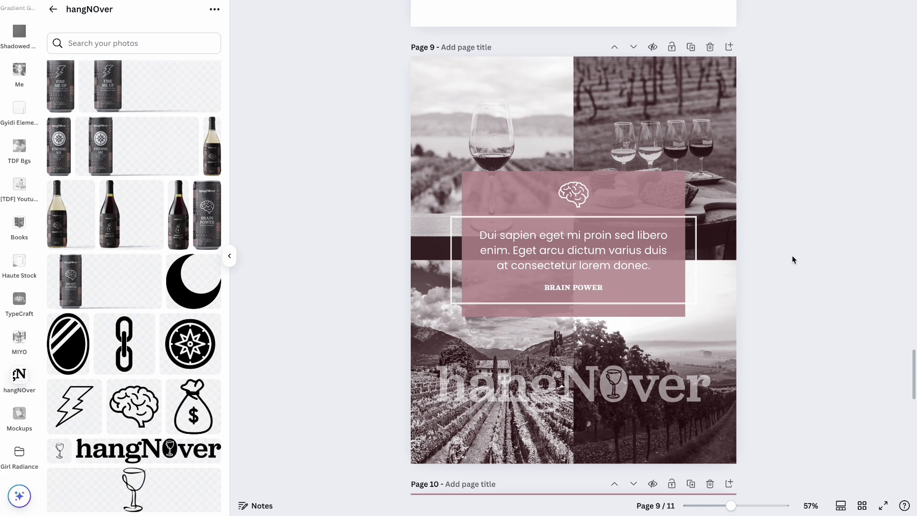
scroll(769, 216, up, 15)
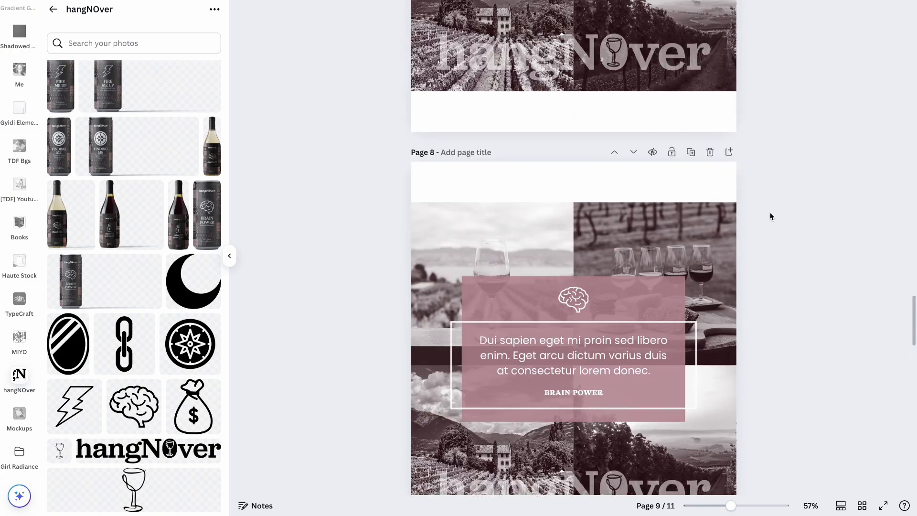
scroll(770, 216, up, 2)
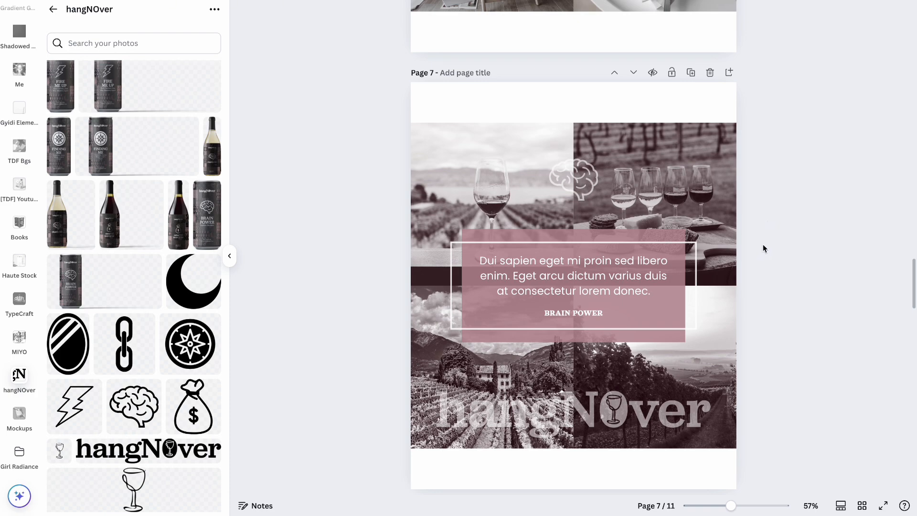
scroll(763, 244, up, 8)
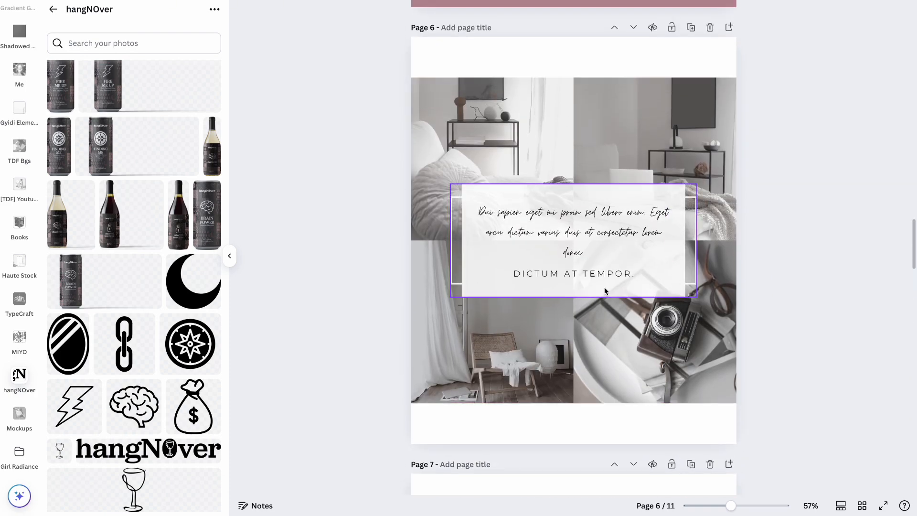
scroll(603, 288, down, 8)
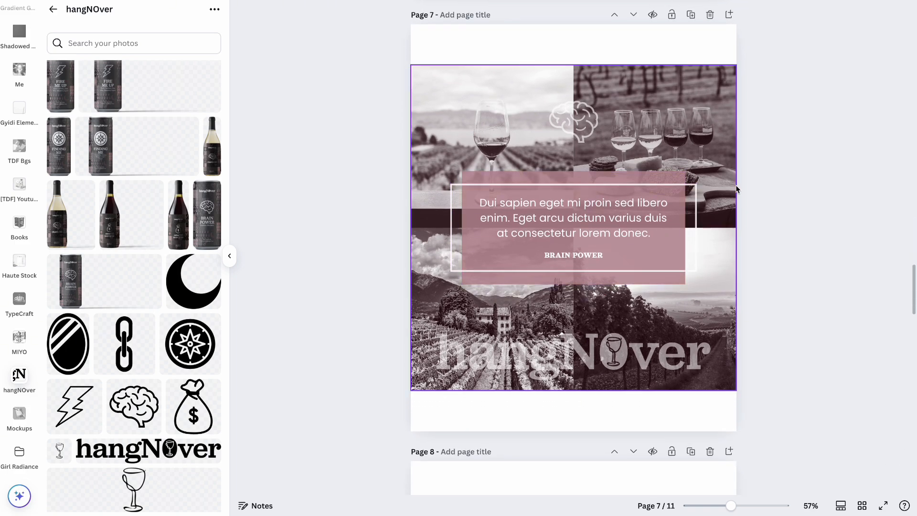
scroll(788, 257, down, 8)
scroll(788, 260, down, 2)
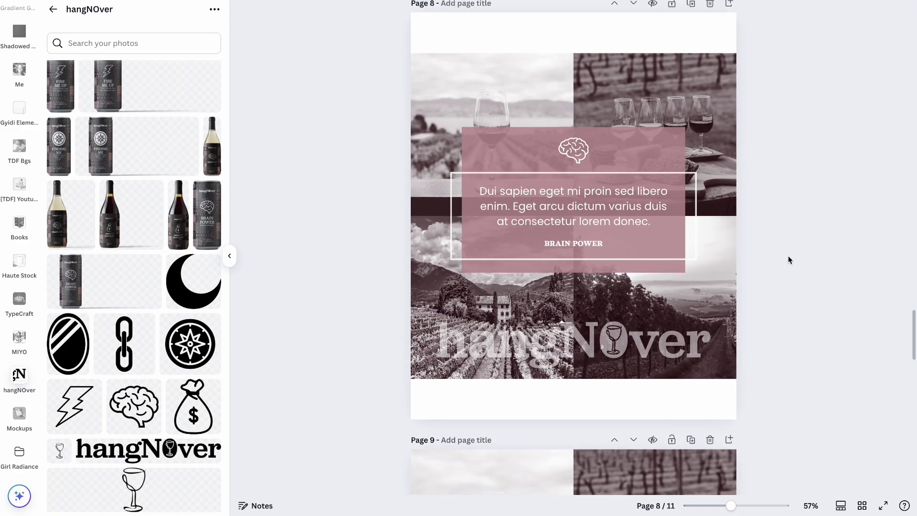
scroll(788, 259, up, 3)
scroll(788, 259, down, 5)
scroll(787, 259, down, 5)
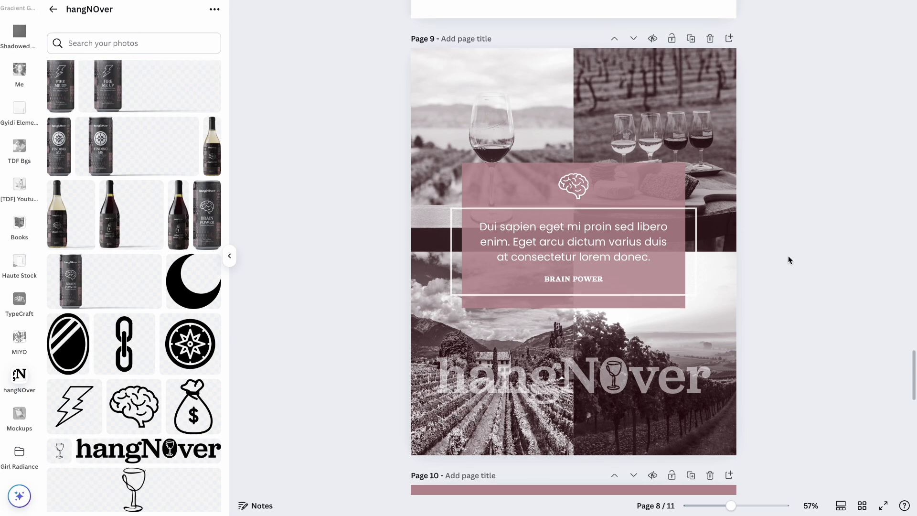
Add the hangNOver logo to page 10, shrink it and centre it below the body text in the white band.
scroll(788, 259, down, 3)
scroll(787, 259, down, 6)
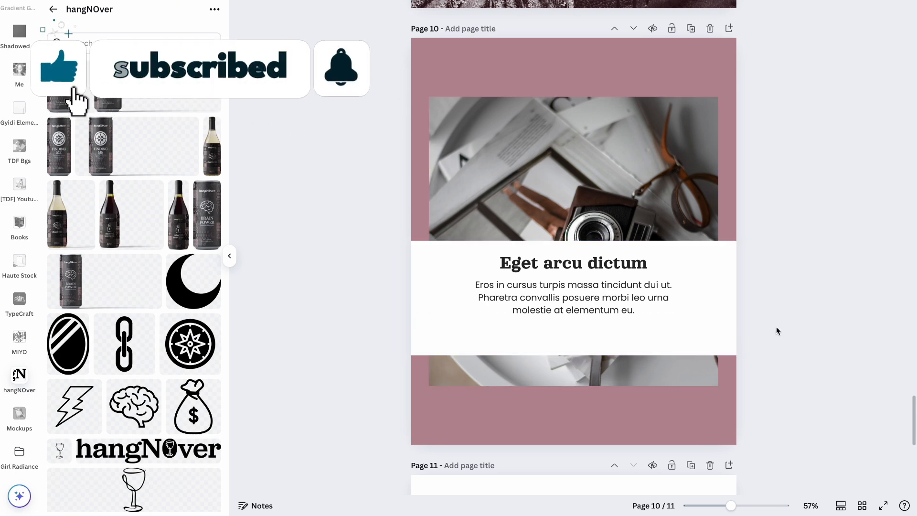
click(659, 302)
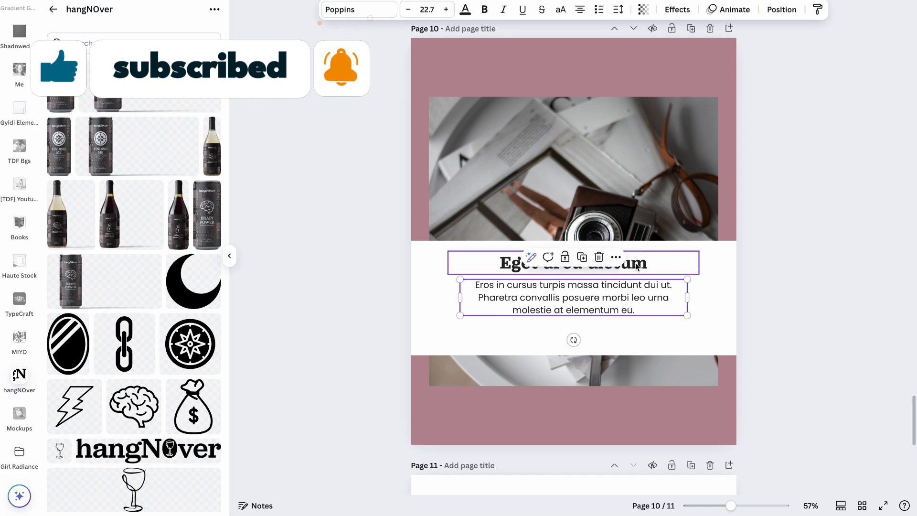
click(792, 234)
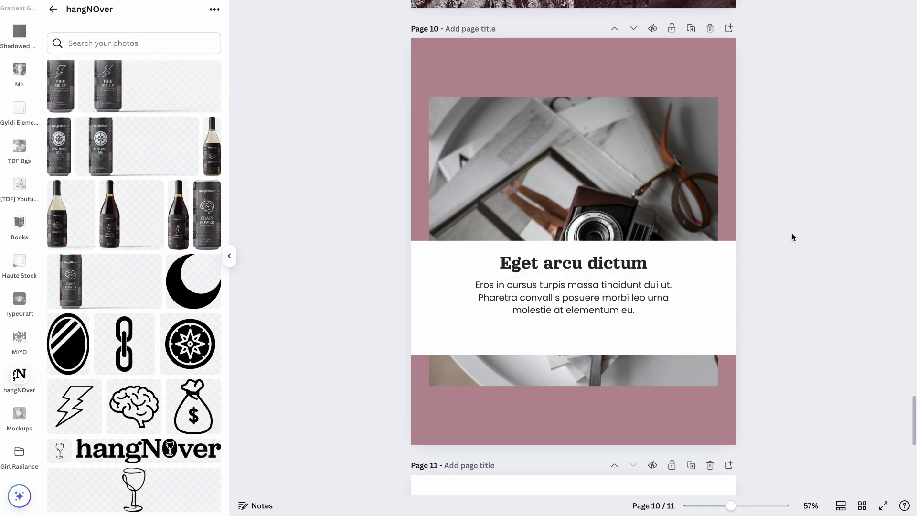
scroll(146, 325, down, 4)
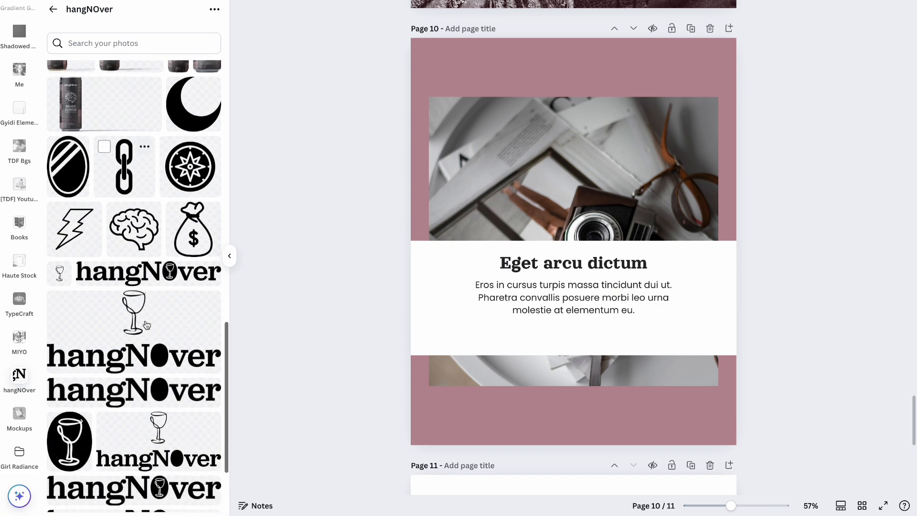
scroll(146, 325, down, 2)
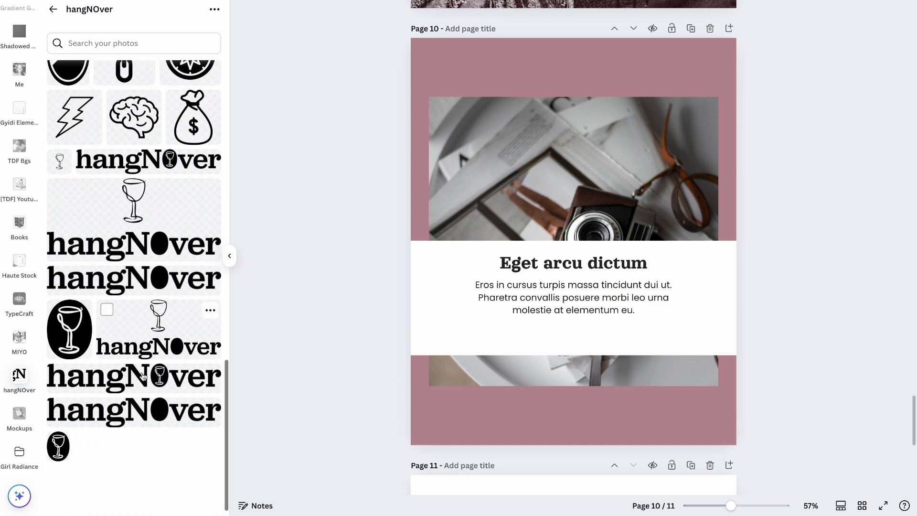
click(188, 165)
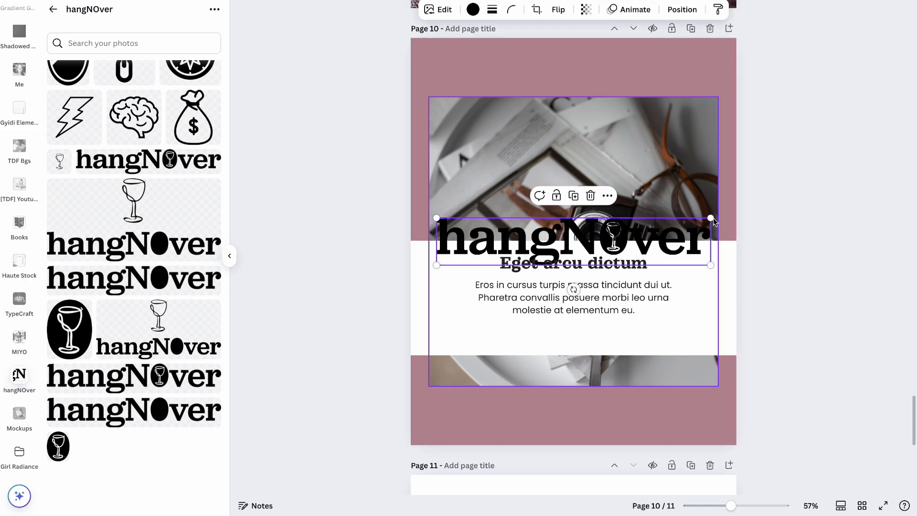
drag(709, 218, 497, 256)
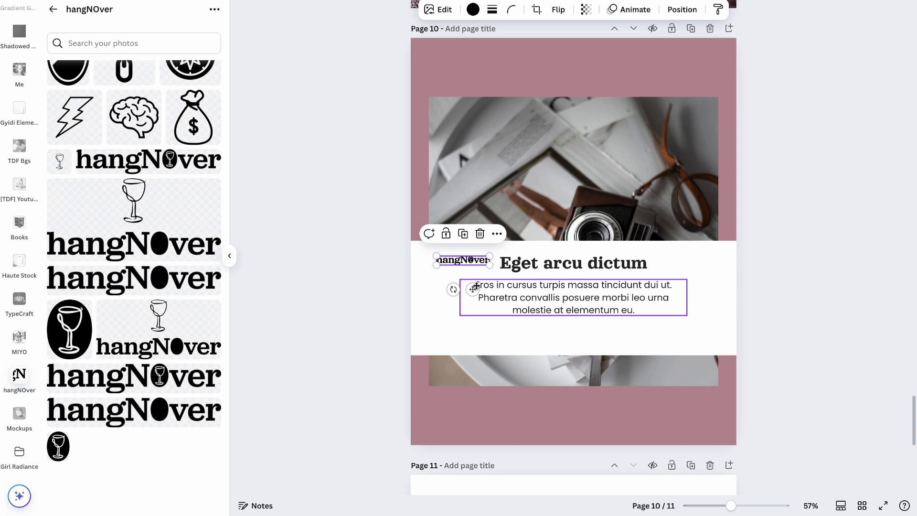
drag(474, 288, 585, 362)
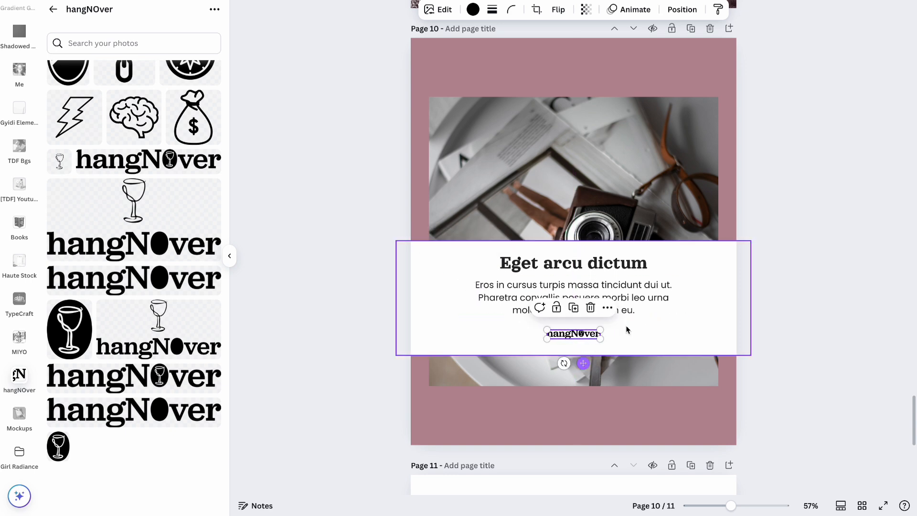
click(833, 253)
Replace the camera photo on page 10 with the vineyard wine glass photo, enlarging and centring the glass within the frame.
scroll(108, 209, up, 15)
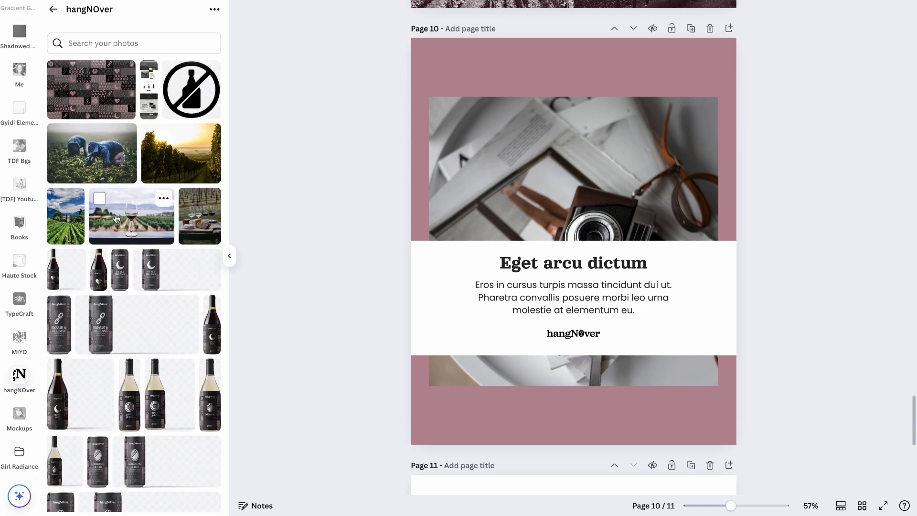
click(119, 230)
drag(120, 230, 439, 141)
double_click(534, 179)
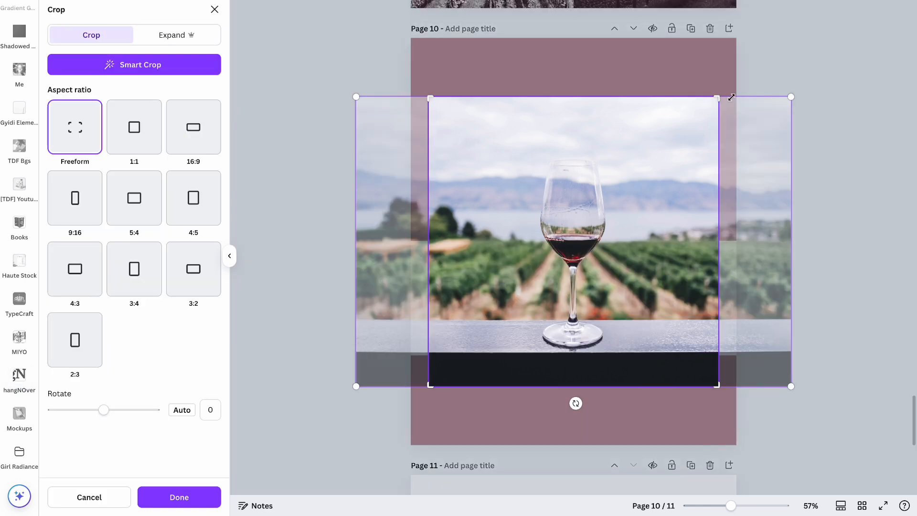
drag(791, 95, 915, 6)
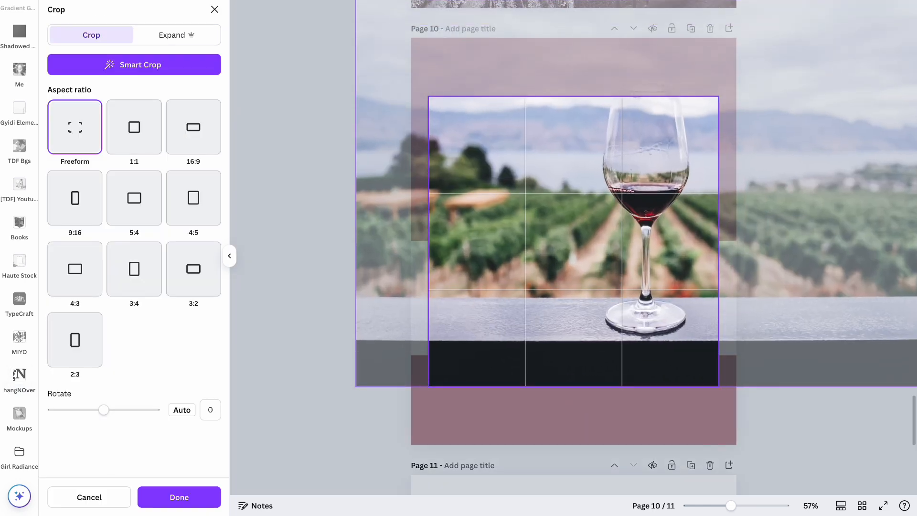
drag(639, 194, 563, 224)
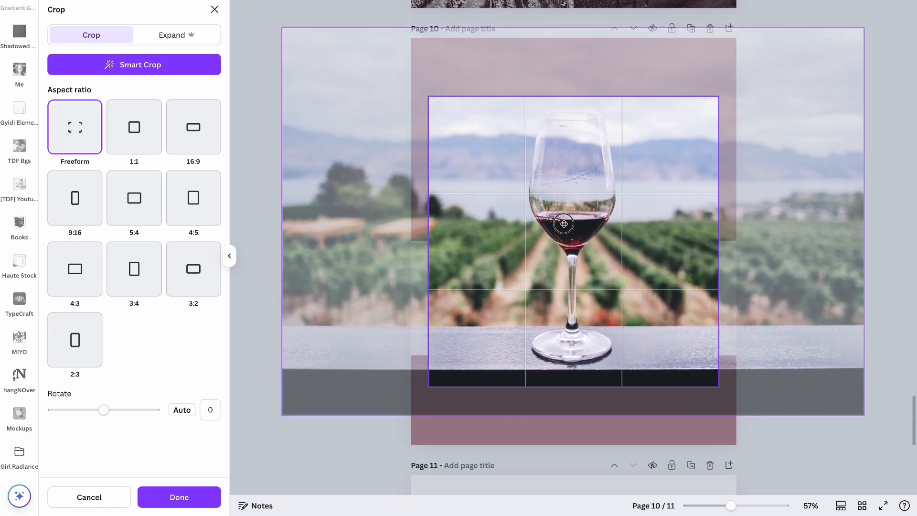
drag(563, 224, 564, 224)
click(178, 496)
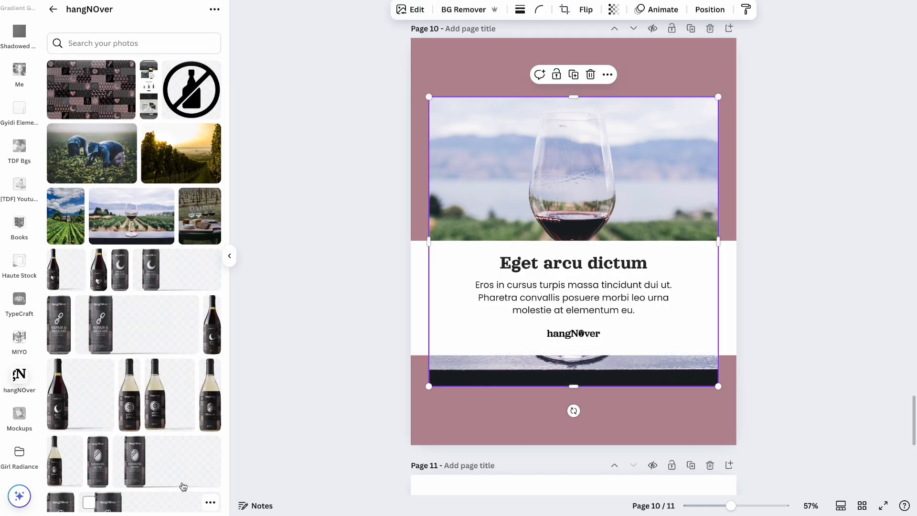
click(311, 366)
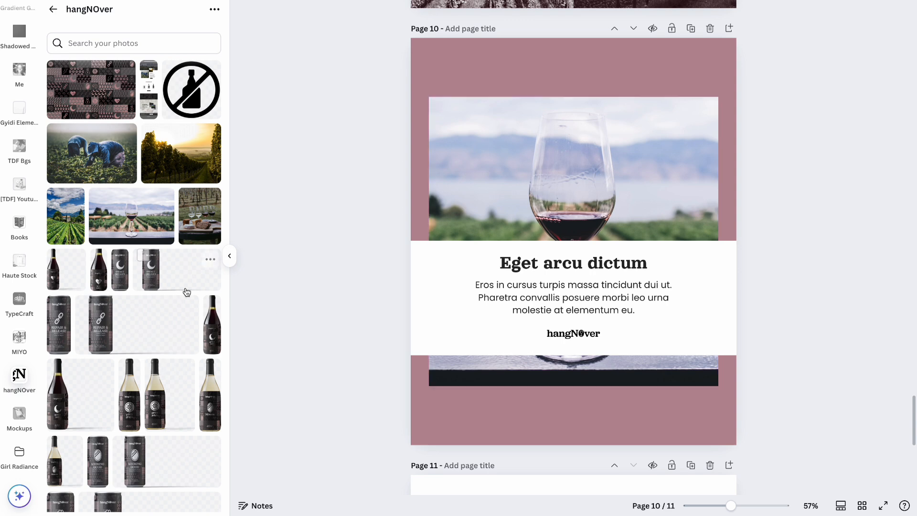
Add the viNO santo wine bottle to page 10, enlarge it and place it along the page's right side.
click(212, 326)
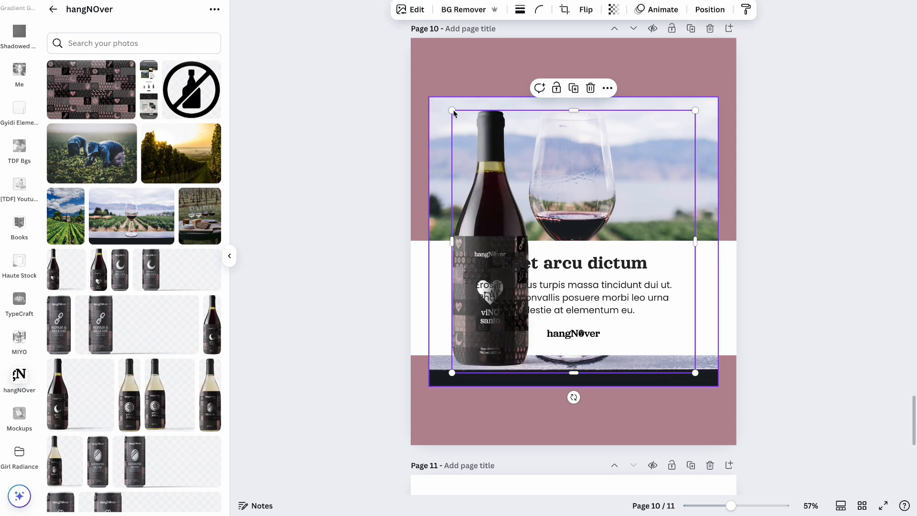
drag(696, 108, 811, 18)
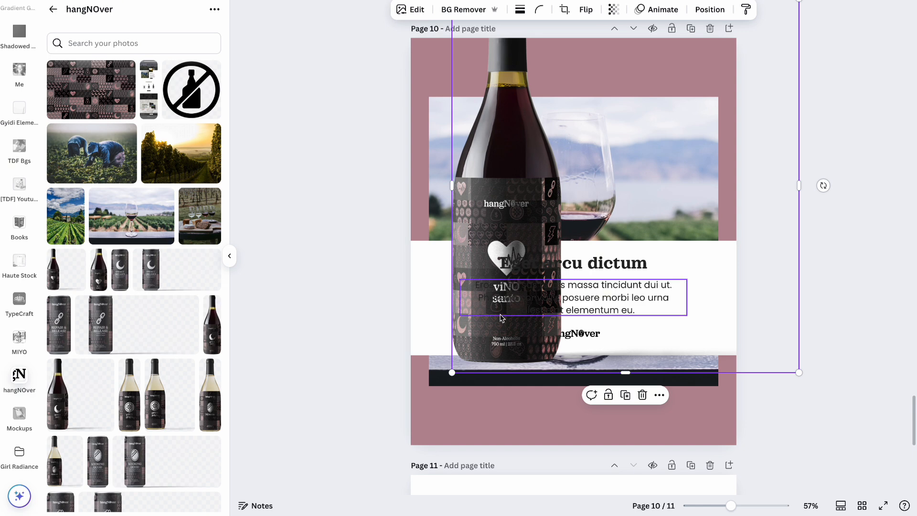
drag(463, 345, 633, 425)
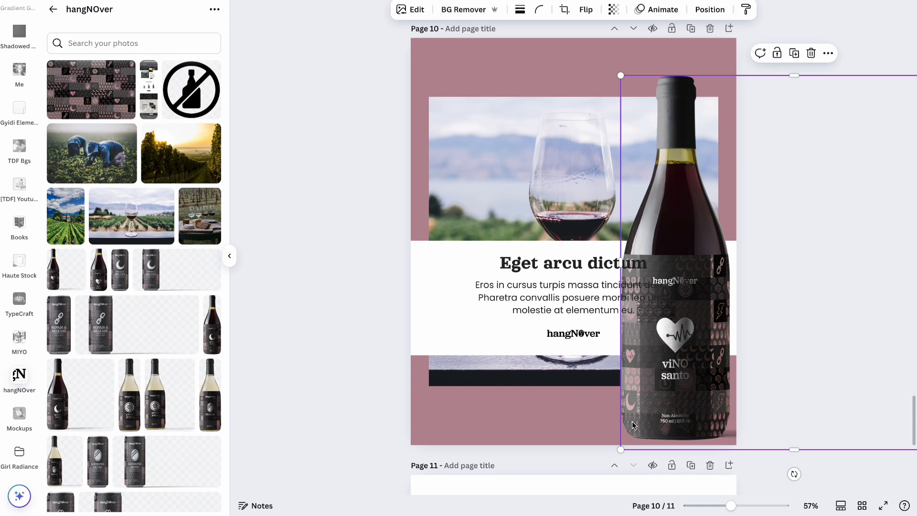
Duplicate page 10 and left-align the heading and body text on the copy.
click(691, 30)
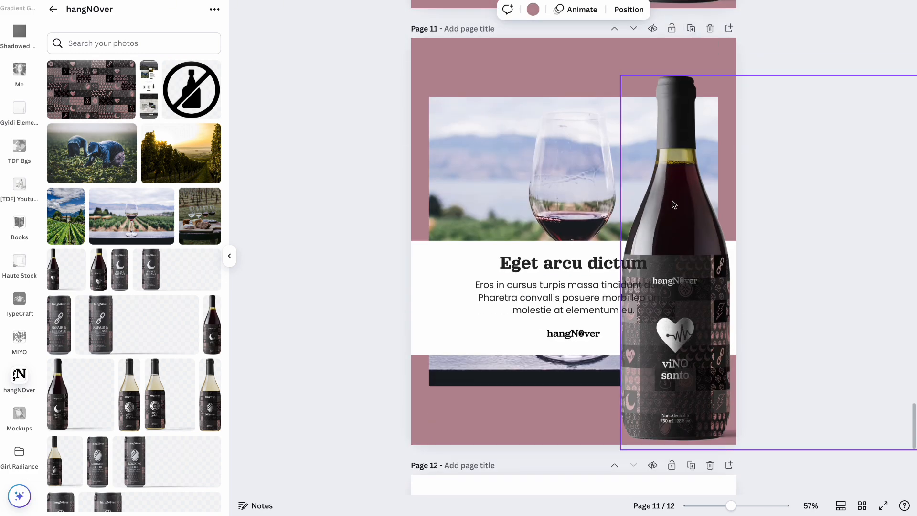
click(548, 272)
shift+click(545, 297)
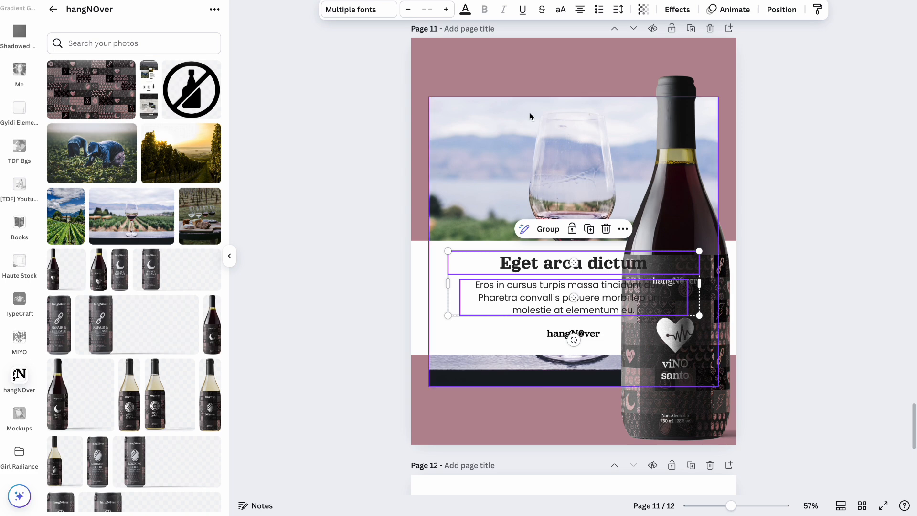
click(579, 11)
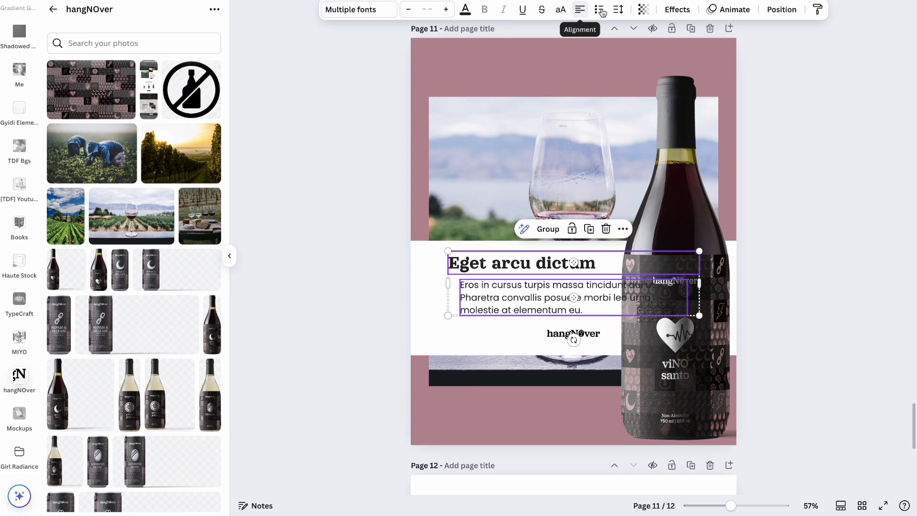
Align the heading and body text boxes on page 11 by their left edges and move them flush with the photo's left edge.
click(774, 11)
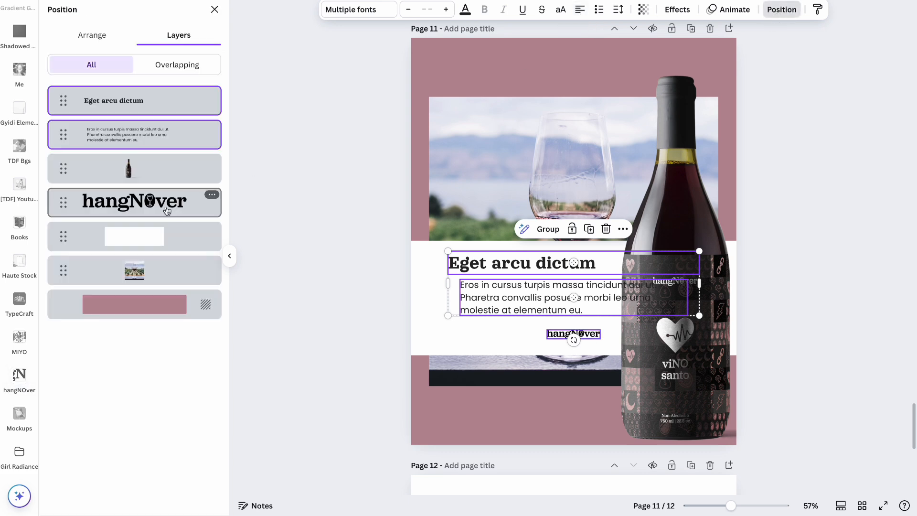
click(84, 35)
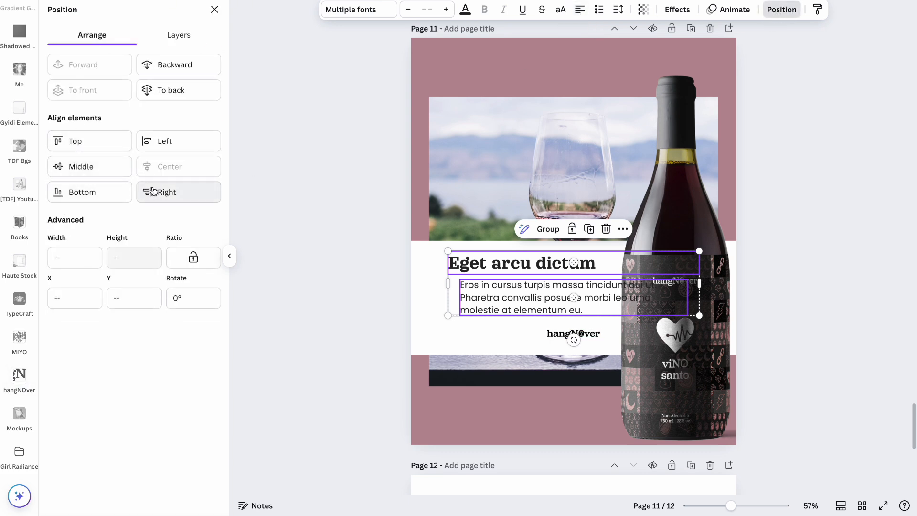
click(153, 141)
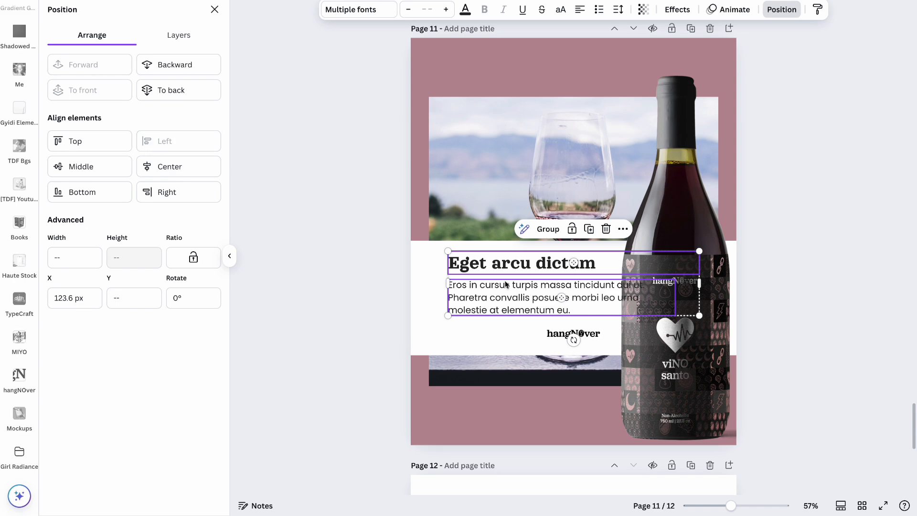
drag(501, 293, 482, 296)
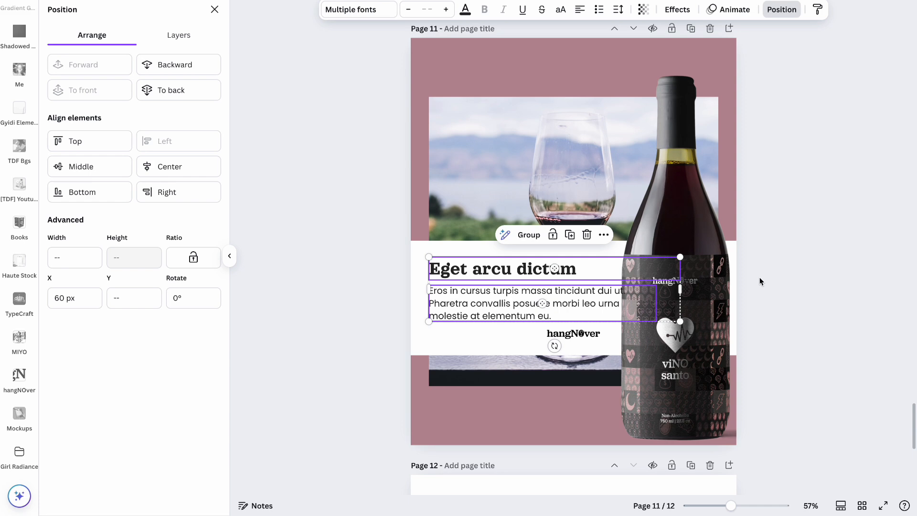
click(760, 281)
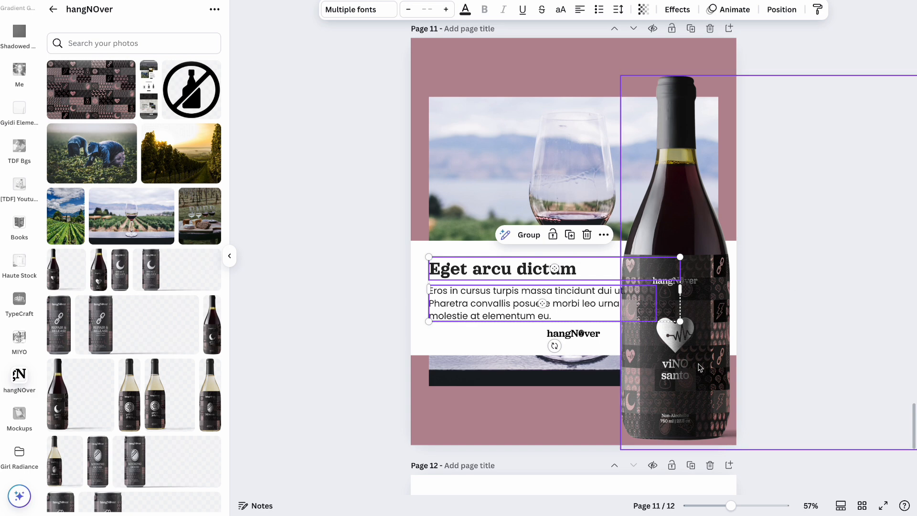
Move the hangNOver logo flush left below the body text on page 11 and narrow the body text box to clear the bottle.
click(577, 338)
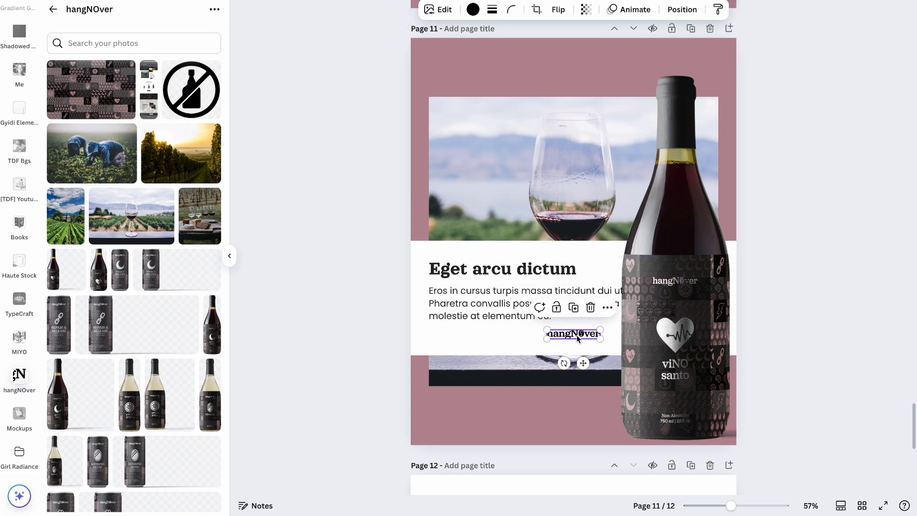
drag(576, 338, 459, 337)
click(564, 320)
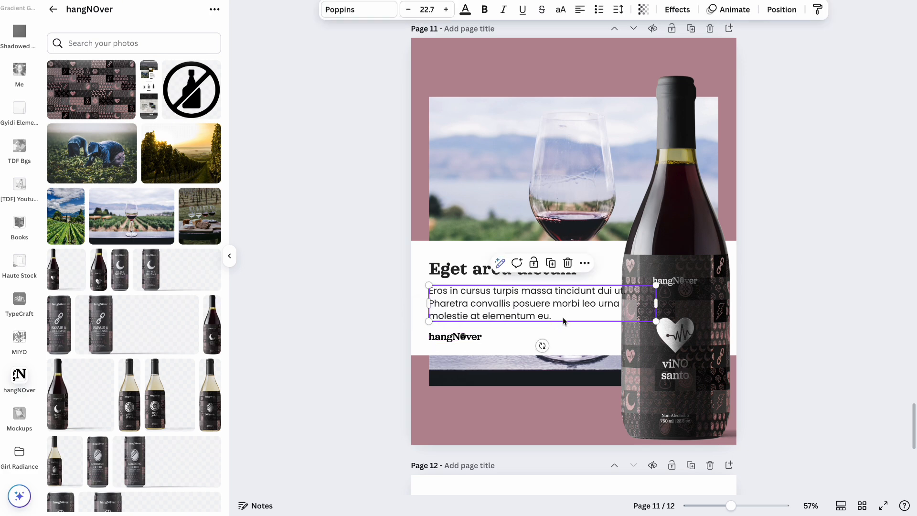
drag(656, 304, 616, 300)
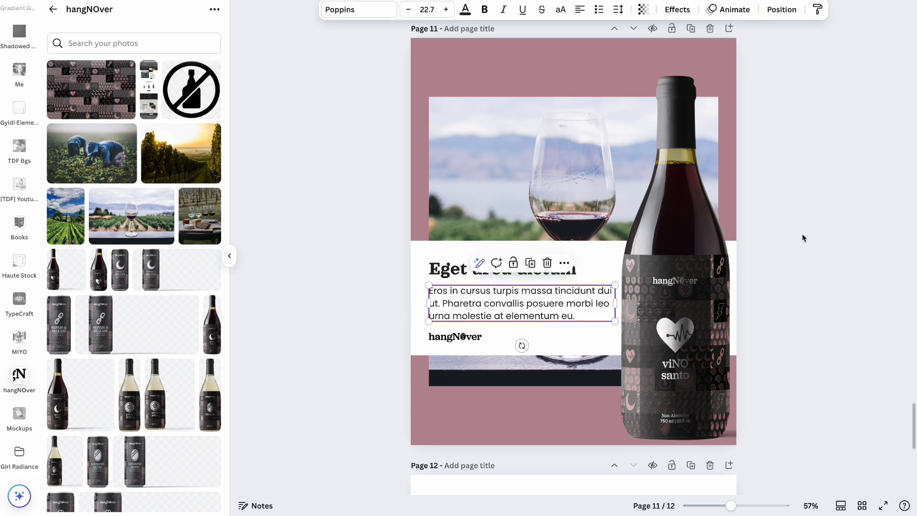
Nudge the wine bottle on page 11 slightly upward and to the left.
click(745, 237)
drag(678, 298, 678, 293)
click(827, 30)
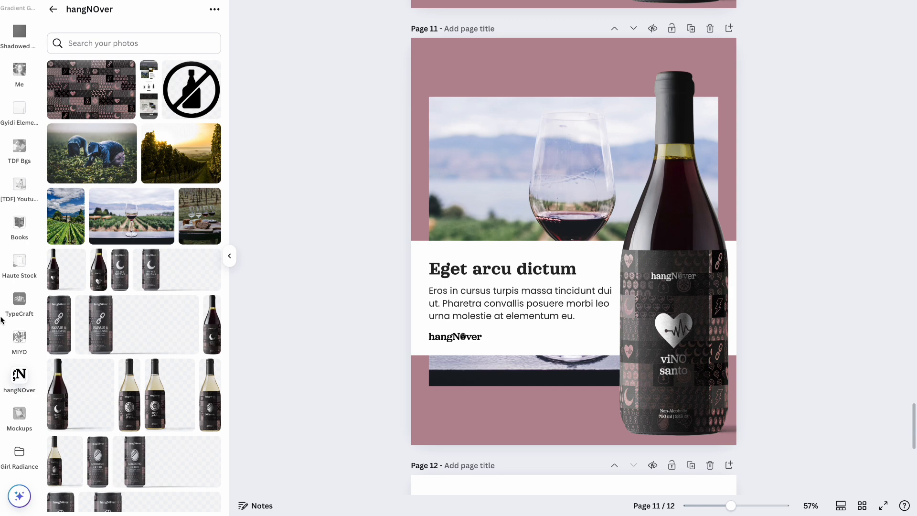
Shift the wine glass photo within its frame on page 11 so the glass sits on the left.
click(530, 166)
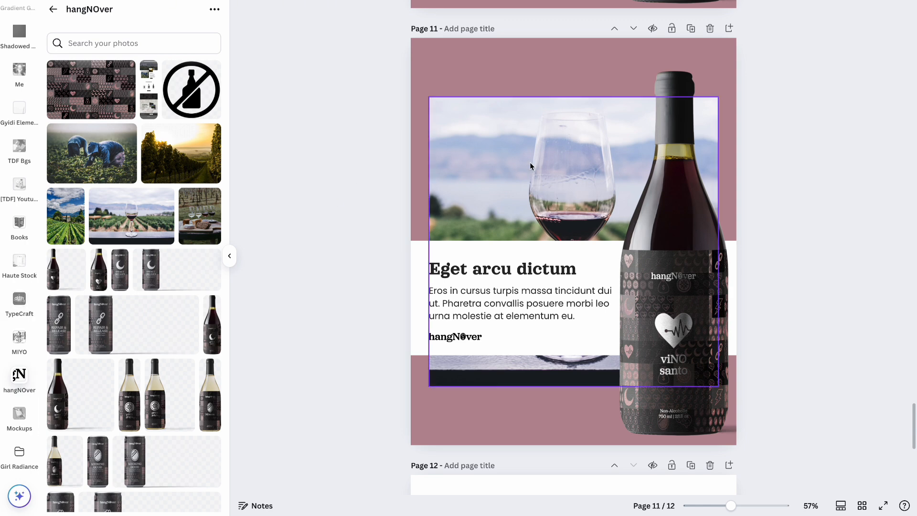
double_click(570, 158)
drag(570, 158, 480, 153)
click(159, 493)
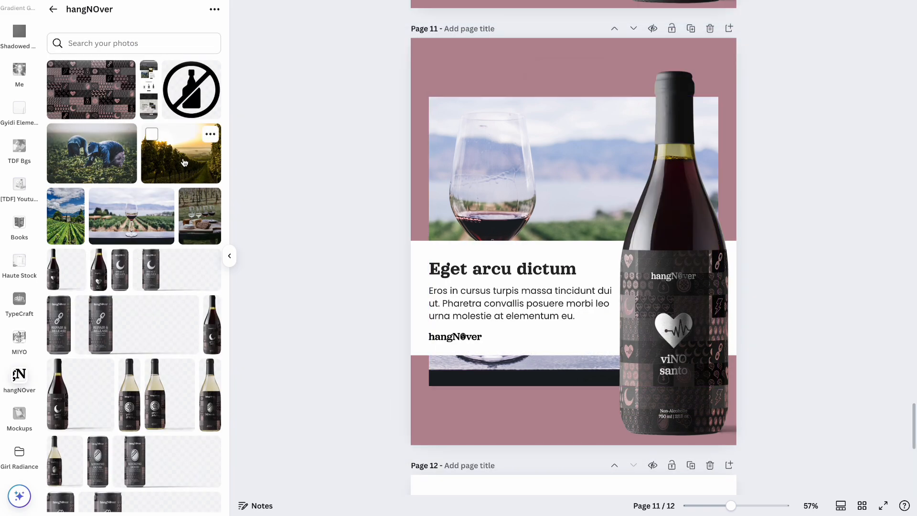
Try the field workers photo in the frame on page 11 and replace it with the hangNOver icon pattern.
drag(111, 162, 455, 150)
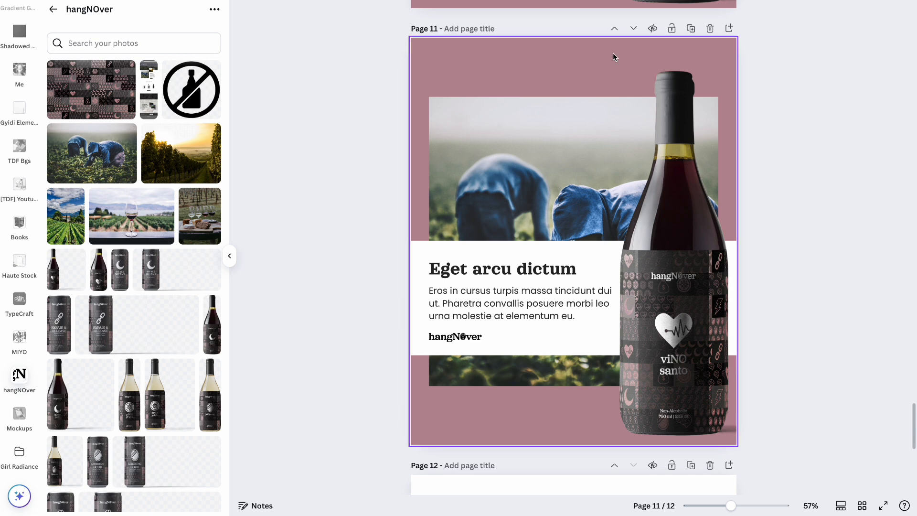
drag(93, 95, 583, 132)
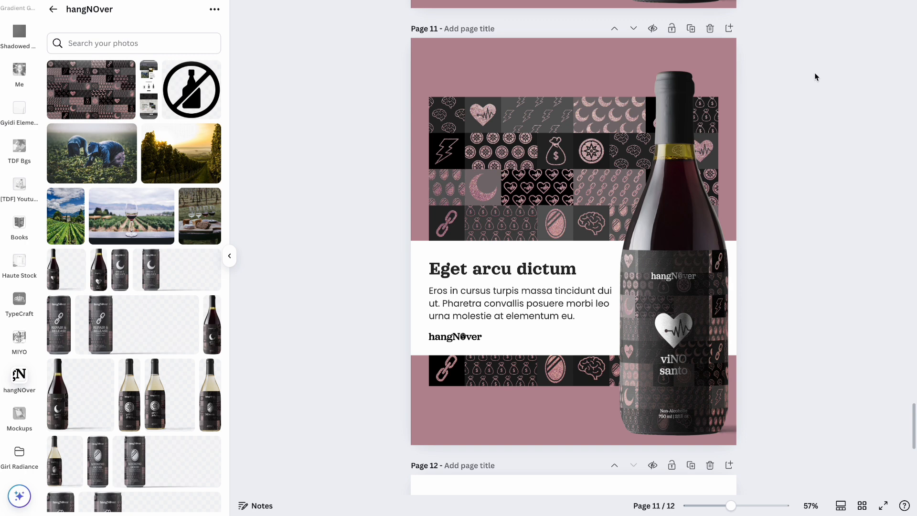
Duplicate page 10 and apply the Minimalist Social Media Pack's original brown camera-photo template to page 10.
scroll(807, 82, up, 5)
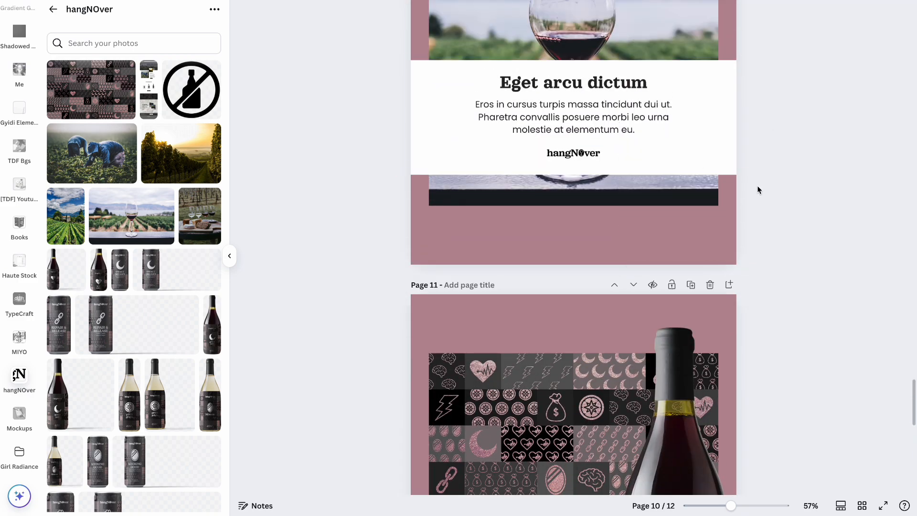
scroll(757, 187, up, 10)
scroll(757, 190, down, 20)
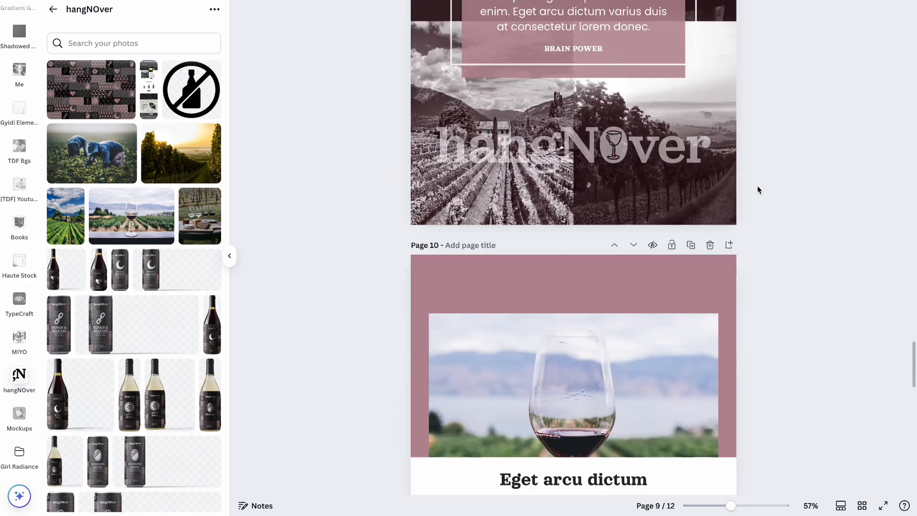
scroll(757, 190, up, 10)
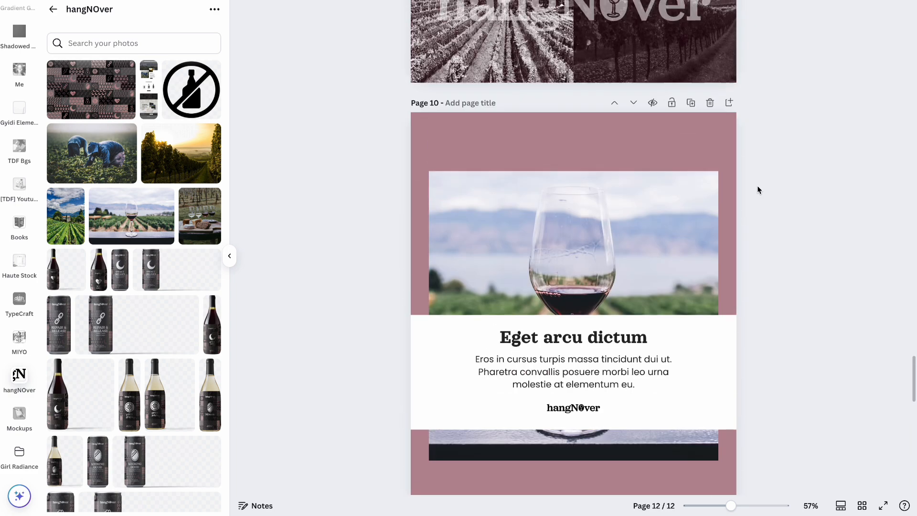
click(691, 157)
scroll(691, 157, up, 5)
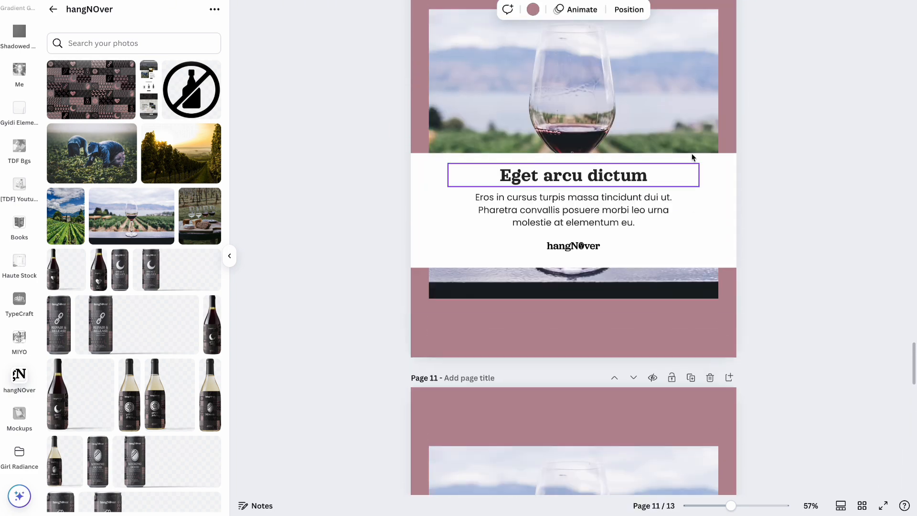
scroll(17, 61, up, 10)
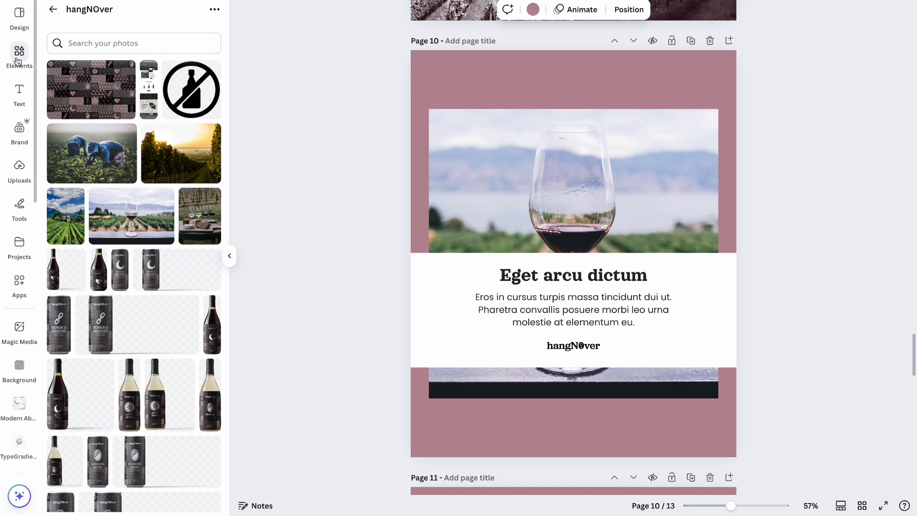
click(19, 244)
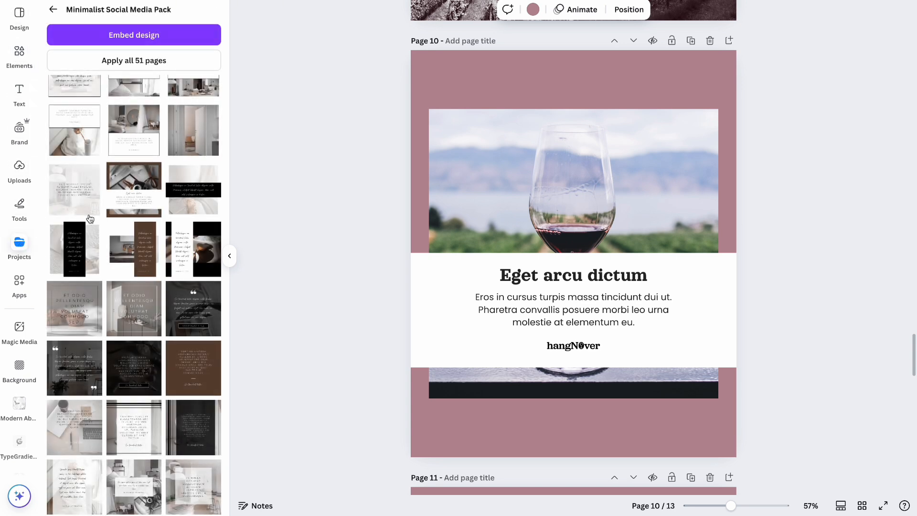
click(126, 206)
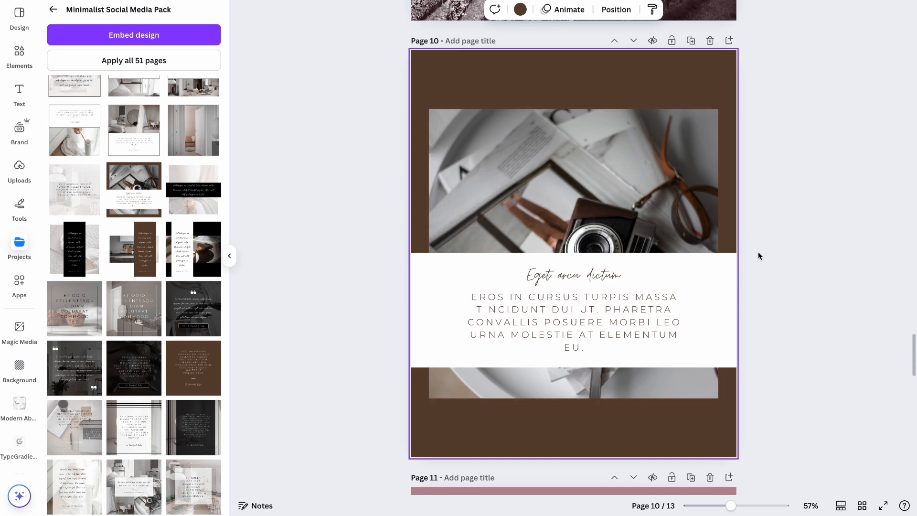
Compare the original template on page 10 with the branded variations on pages 11 and 12.
scroll(758, 258, down, 8)
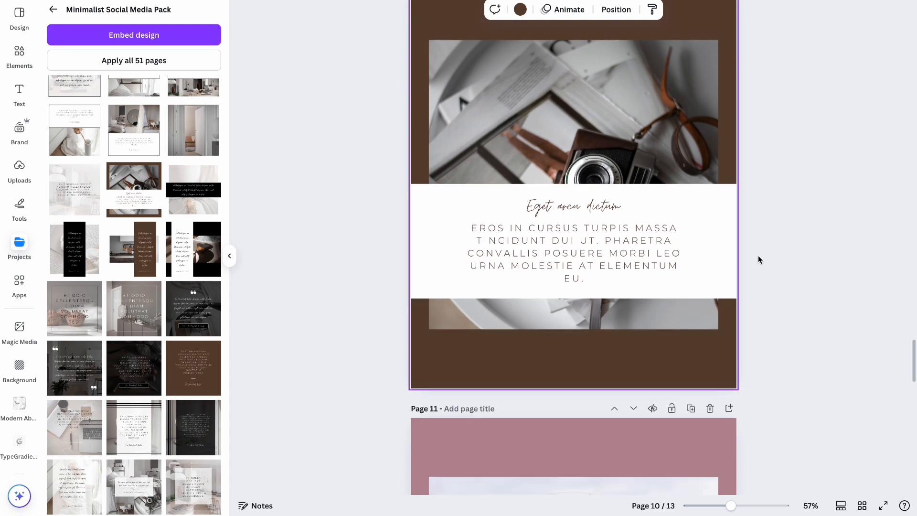
scroll(758, 259, down, 2)
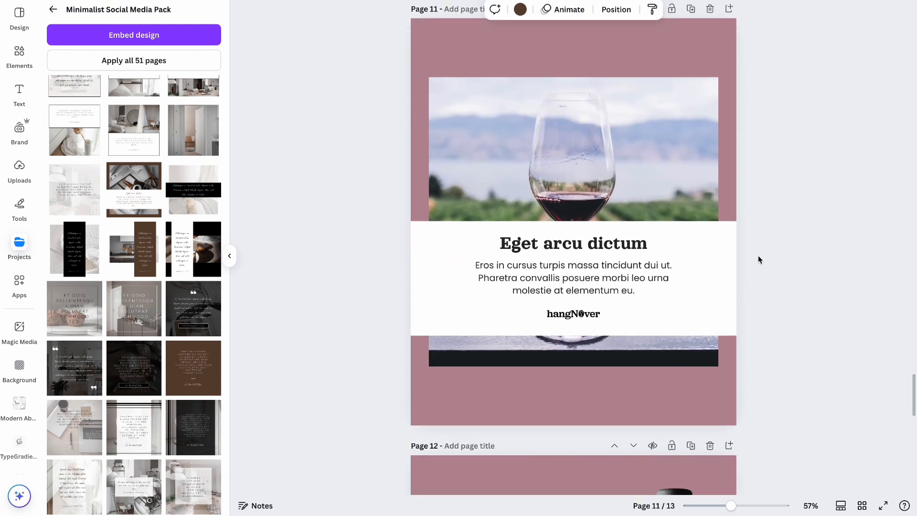
scroll(759, 259, down, 9)
scroll(758, 259, up, 1)
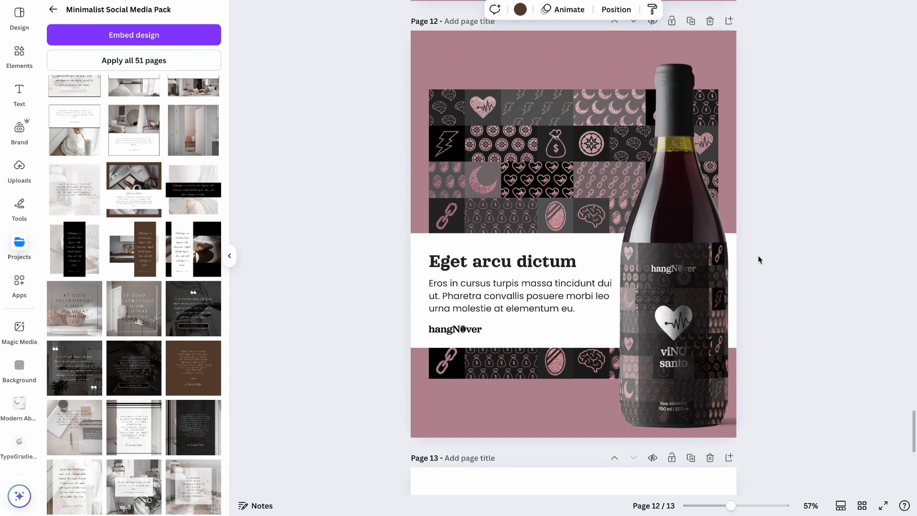
Review the wine bottle layout on page 12 against the original camera-photo template on page 10.
scroll(758, 259, up, 1)
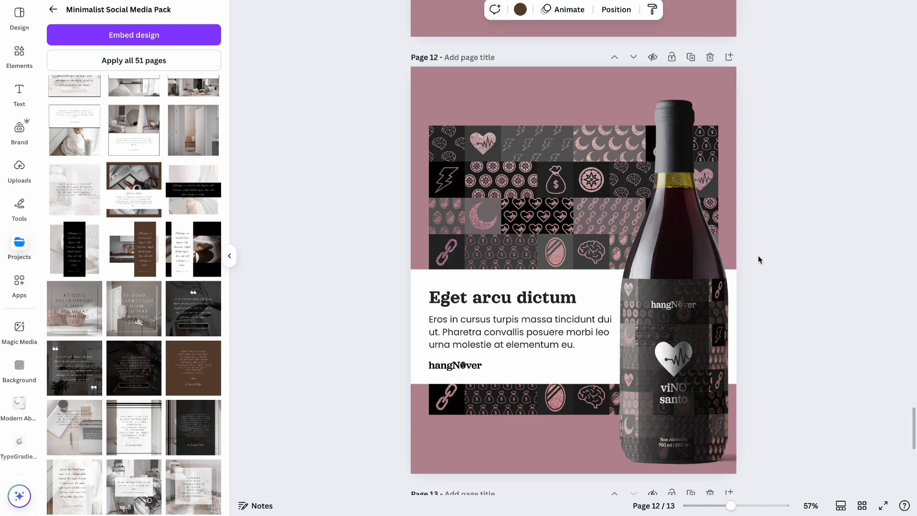
scroll(758, 259, up, 15)
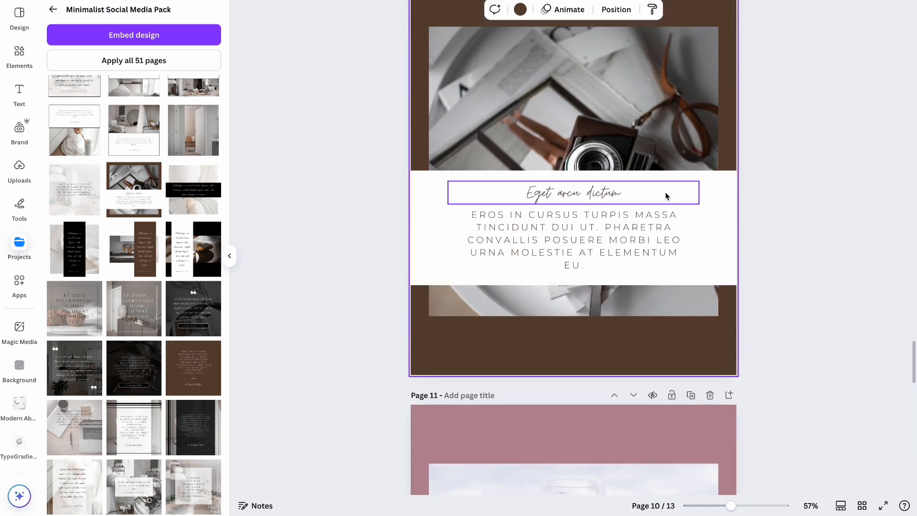
scroll(692, 256, down, 15)
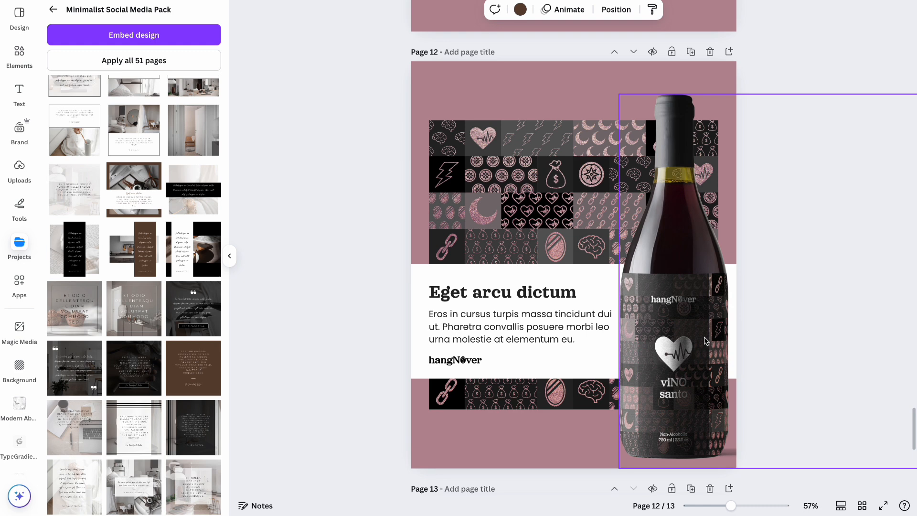
Add the compass icon from the hangNOver folder to page 13, shrink it and center it above the boxed text.
scroll(705, 340, down, 10)
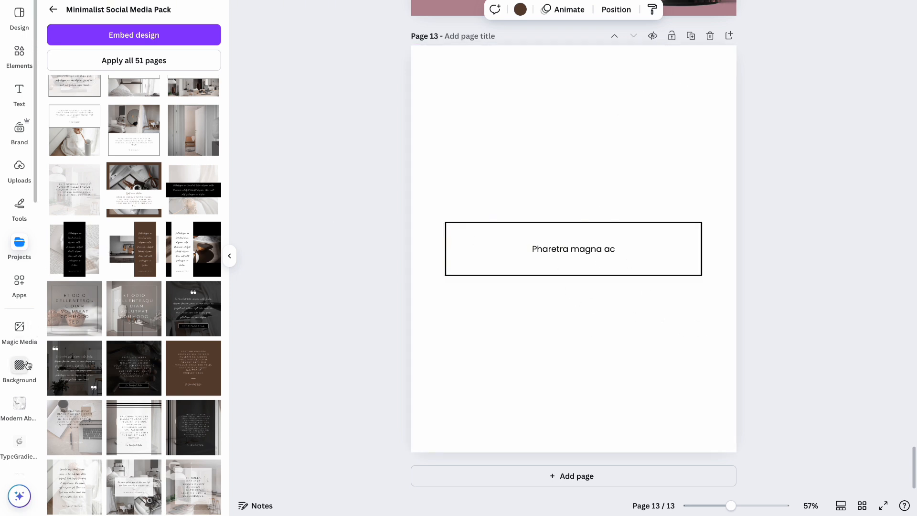
scroll(24, 373, down, 10)
scroll(26, 375, down, 3)
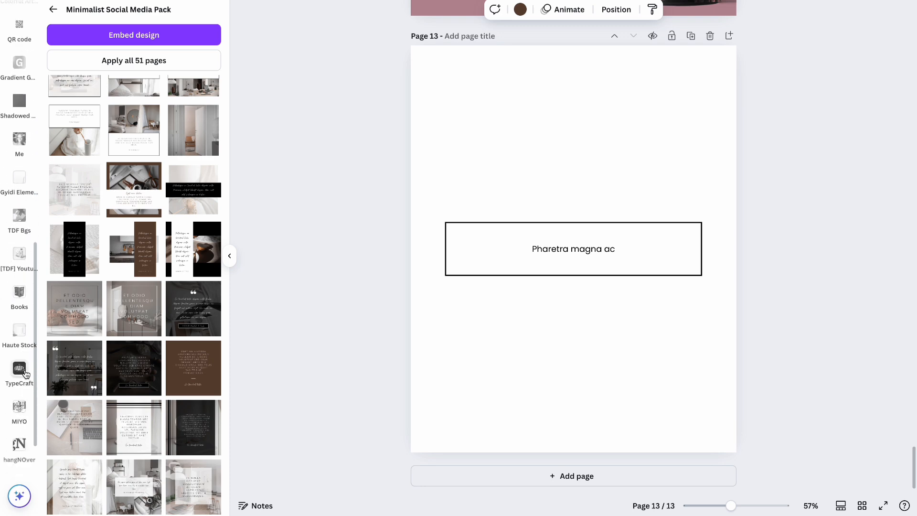
click(18, 377)
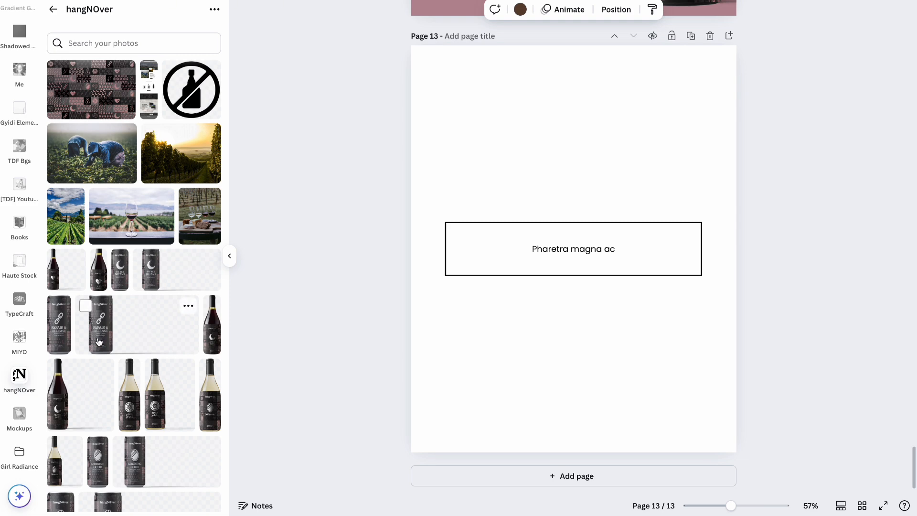
scroll(99, 341, down, 4)
scroll(98, 341, down, 3)
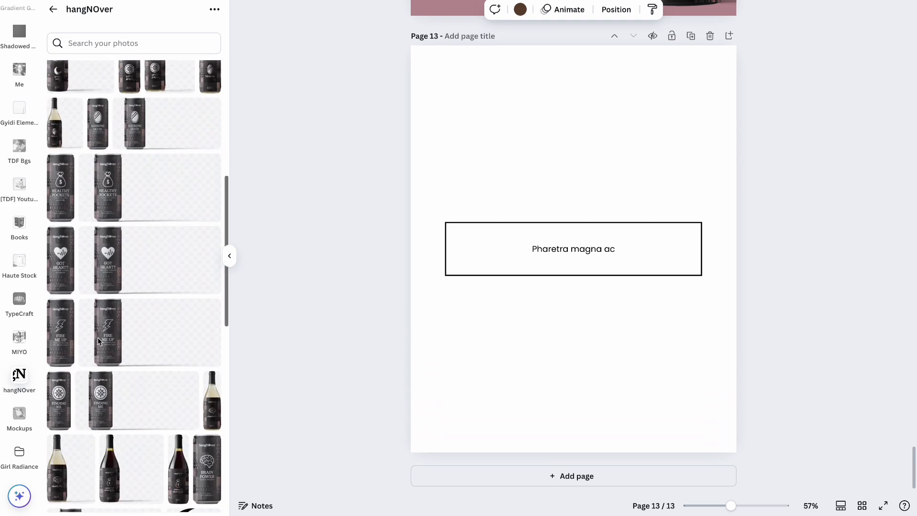
scroll(98, 341, down, 3)
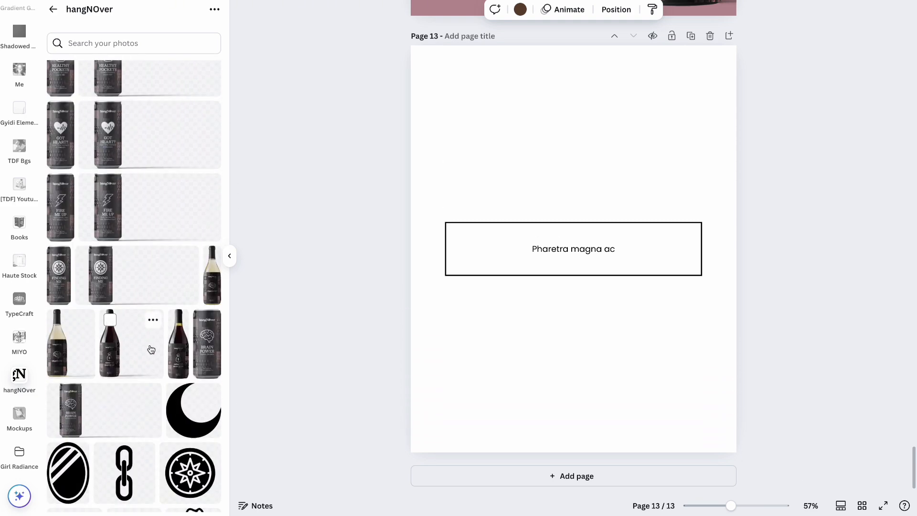
scroll(157, 365, down, 5)
scroll(157, 405, up, 2)
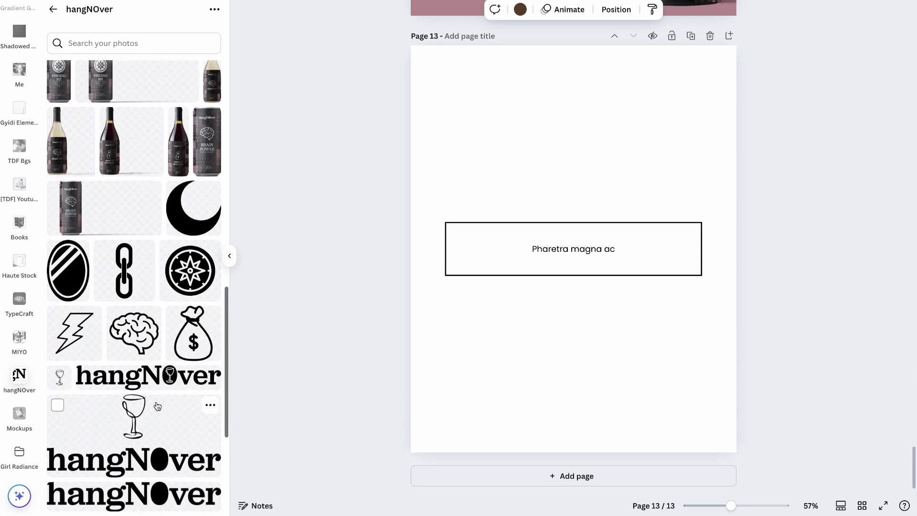
click(190, 334)
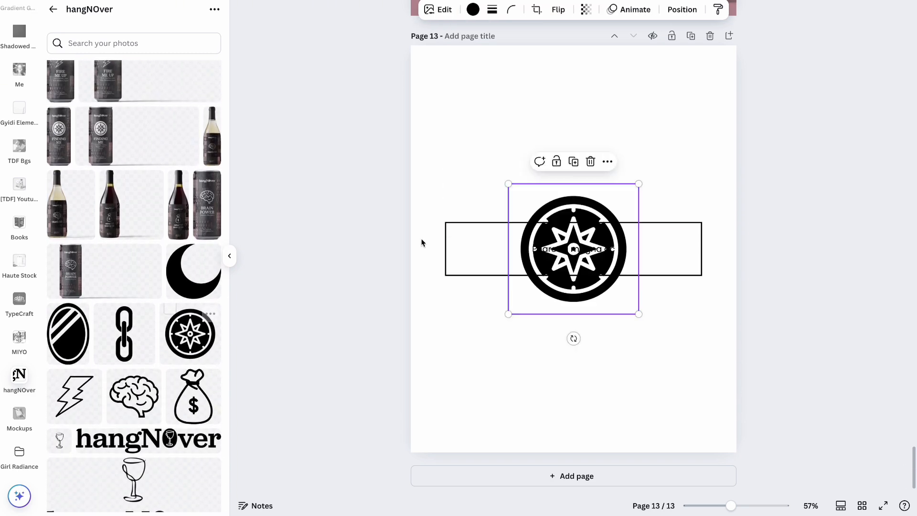
drag(638, 183, 540, 293)
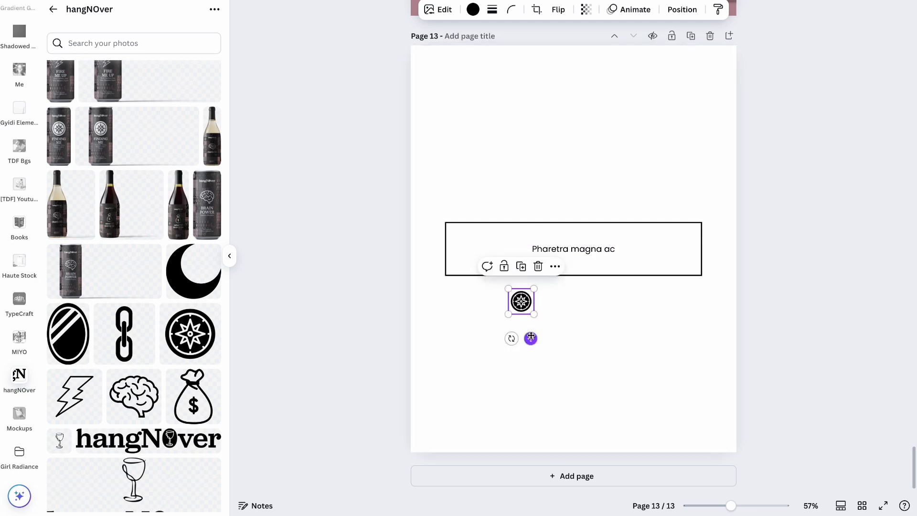
drag(531, 338, 581, 218)
Add the Finding Me can without shadow to page 13, scale it down and place it at the box's left edge.
scroll(133, 335, up, 3)
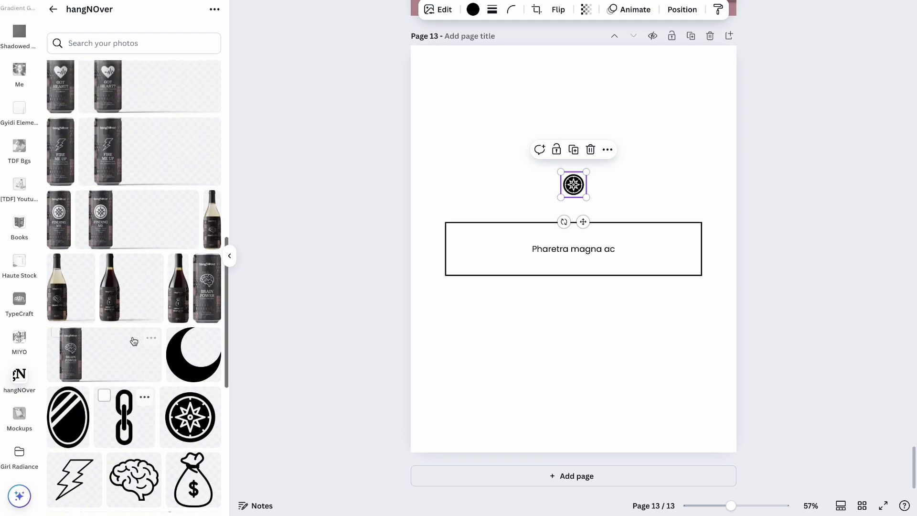
click(59, 217)
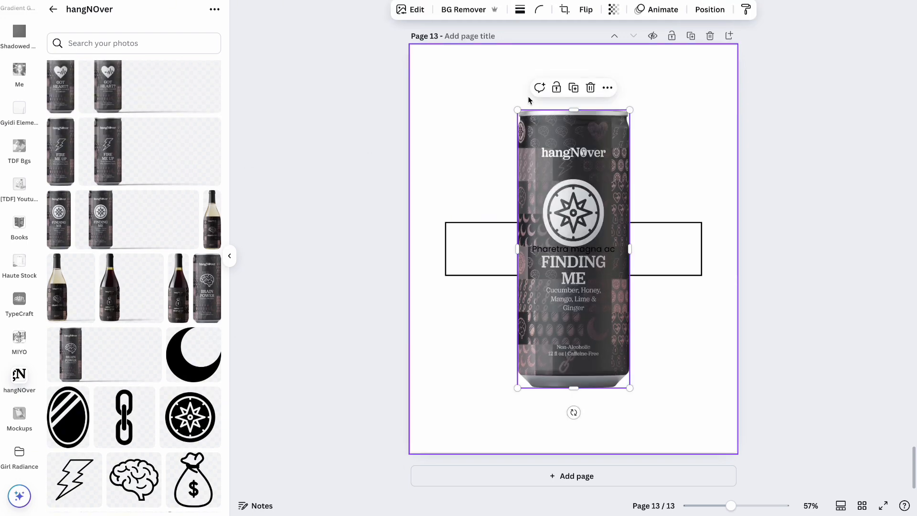
drag(630, 110, 585, 222)
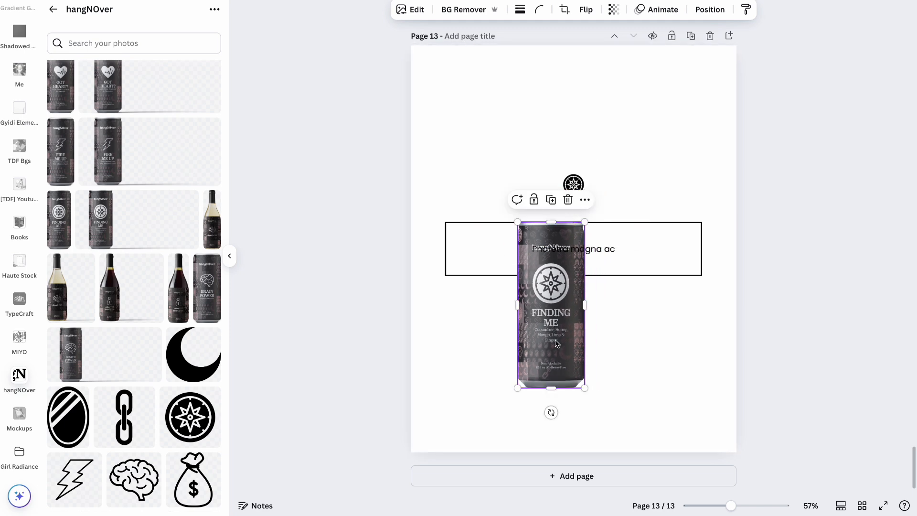
drag(555, 343, 491, 334)
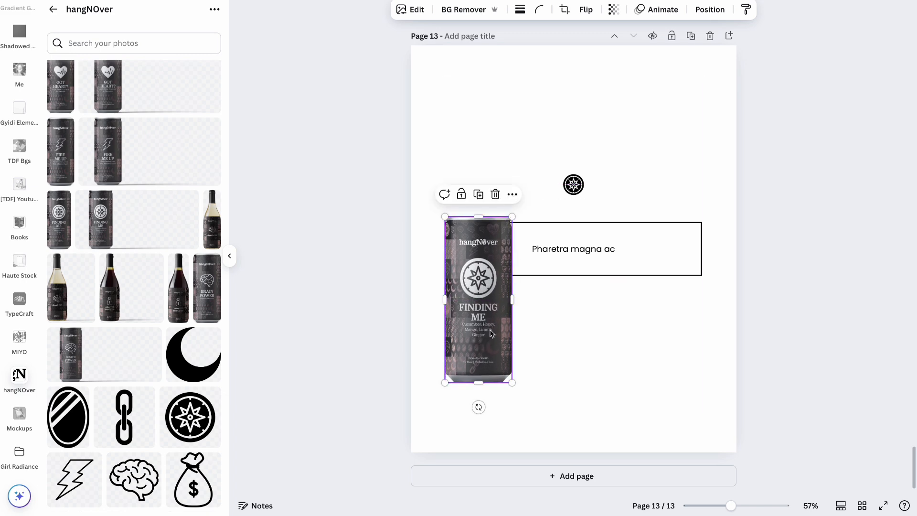
Move the compass icon, text and outlined box together up page 13 so the box sits above the can.
click(589, 317)
drag(688, 305, 553, 148)
key(Up)
key(Up)
key(Up)
key(Up)
key(Up)
key(Up)
key(Up)
key(Up)
key(Up)
key(Up)
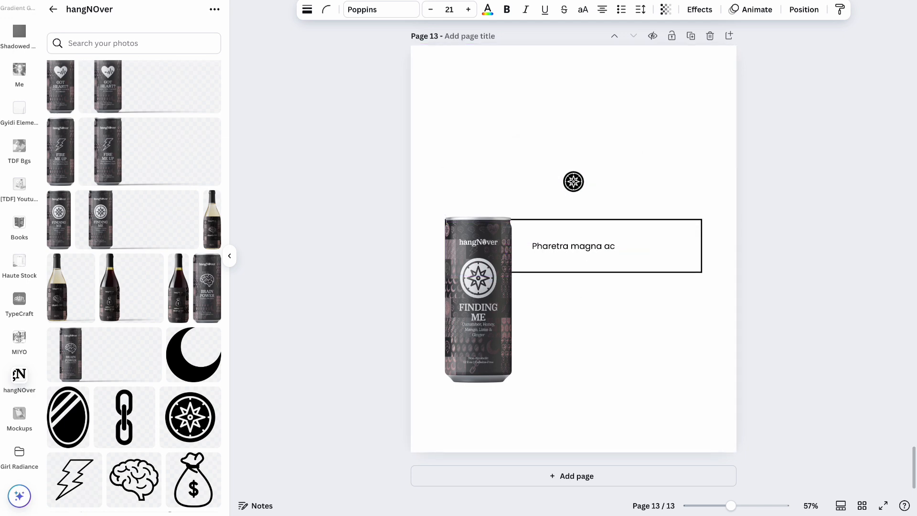
key(Up)
key(Up)
drag(573, 243, 565, 192)
key(super+z)
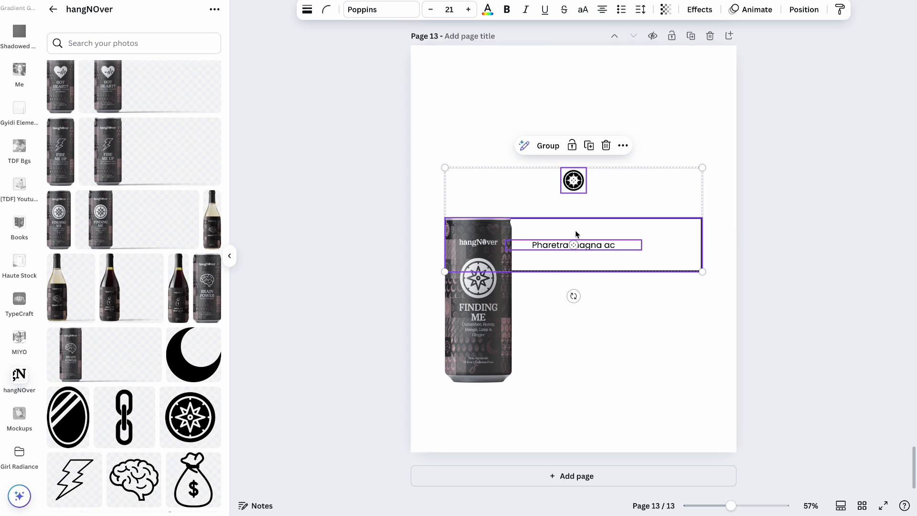
drag(589, 265, 588, 196)
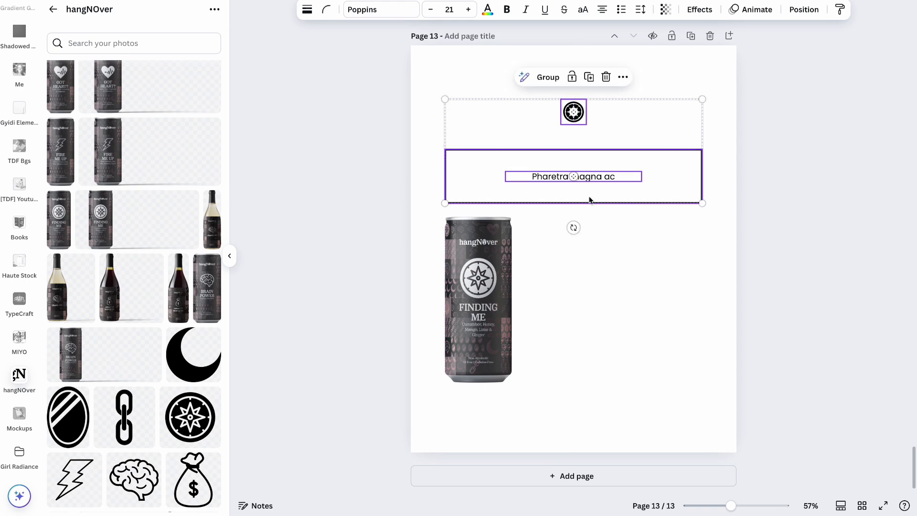
click(784, 206)
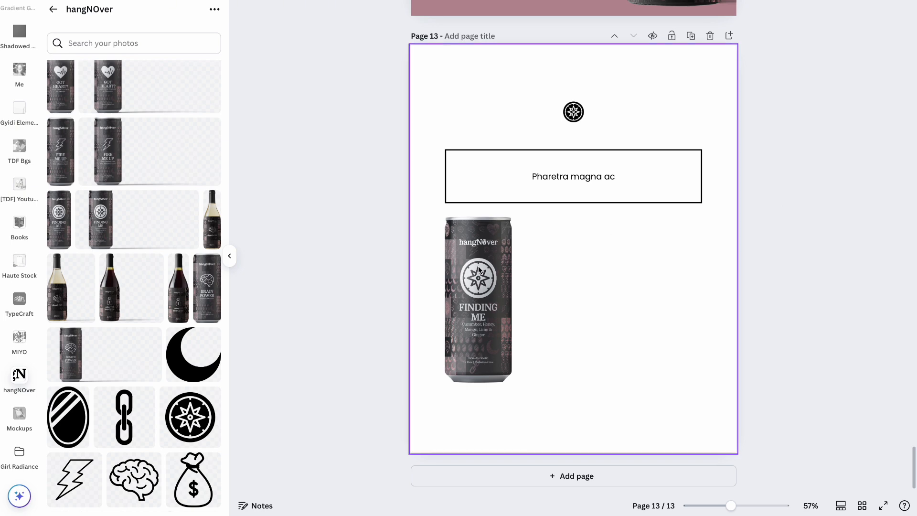
Center the Finding Me can horizontally below the outlined text box on page 13.
click(478, 288)
drag(478, 287, 573, 296)
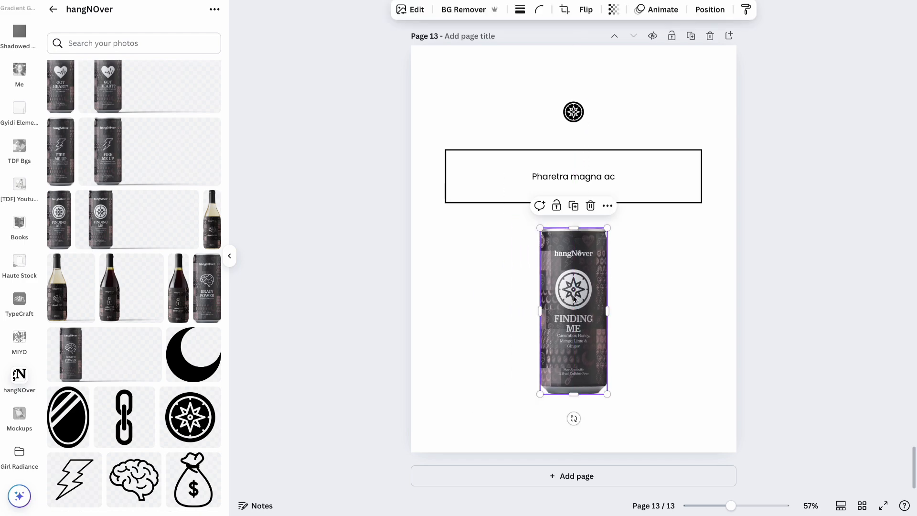
click(809, 233)
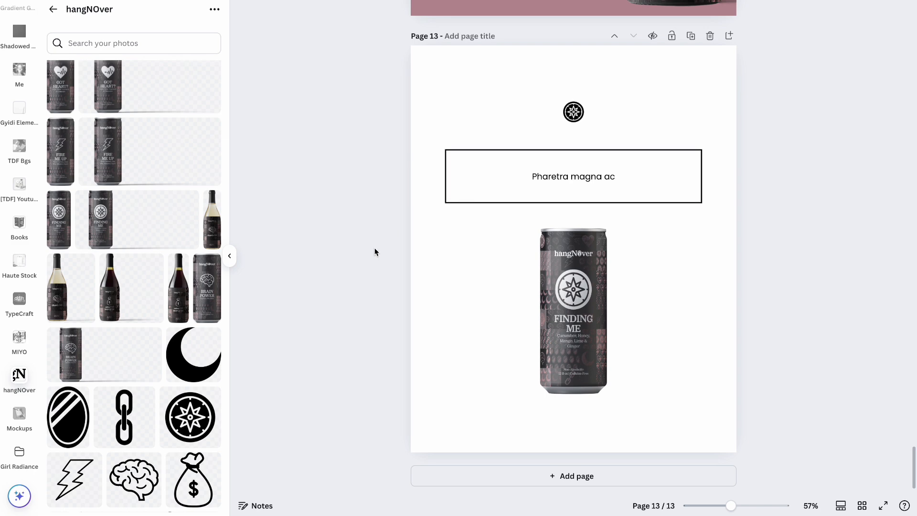
Add the oval wine glass logo to page 13, enlarge it greatly and let it run off the page's left edge.
scroll(93, 438, down, 4)
scroll(94, 438, down, 4)
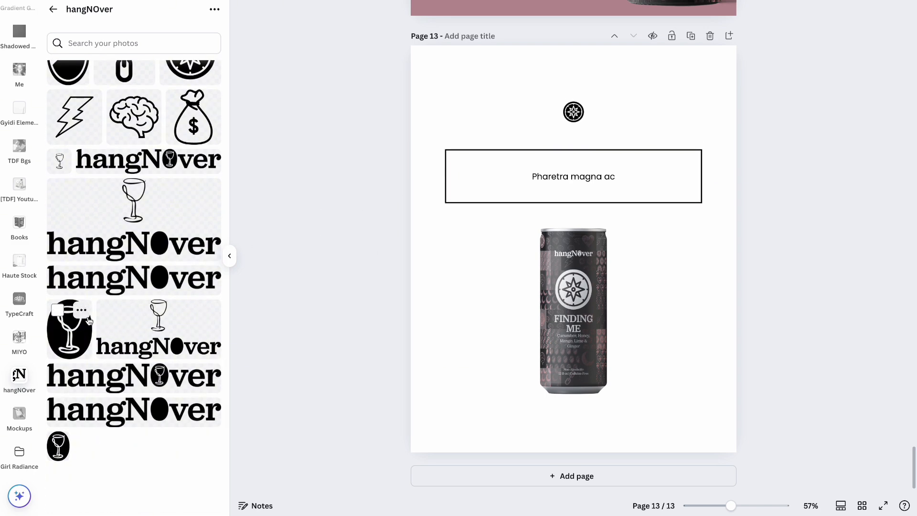
click(74, 340)
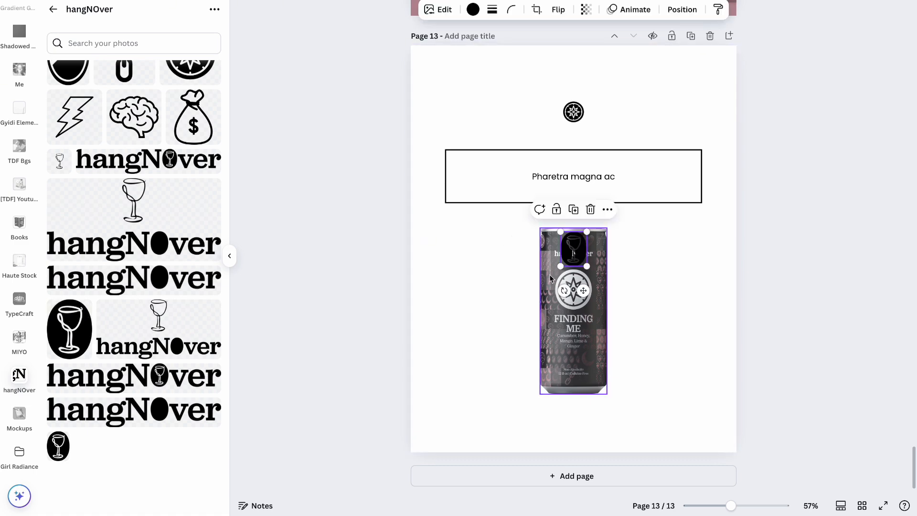
drag(560, 266, 249, 470)
drag(536, 389, 497, 313)
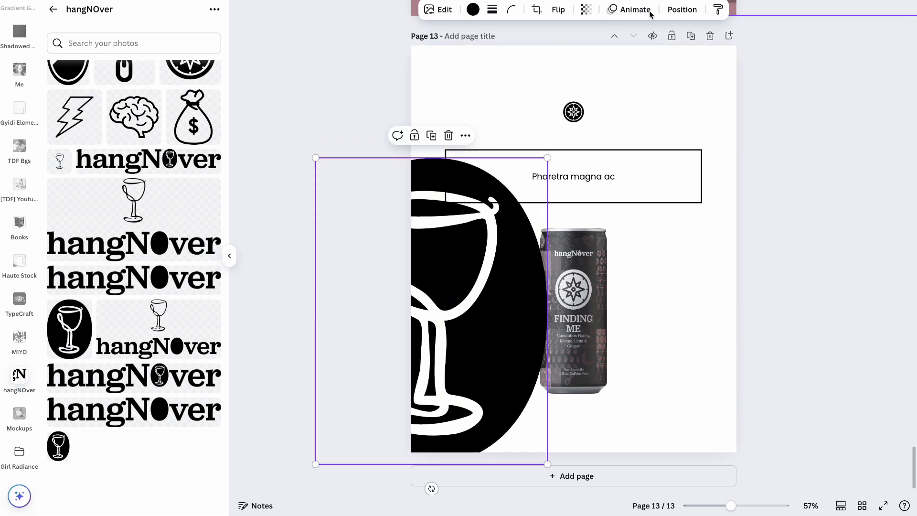
Set the large wine glass logo's transparency to 3 so it serves as a faint watermark.
click(585, 10)
drag(608, 53, 535, 69)
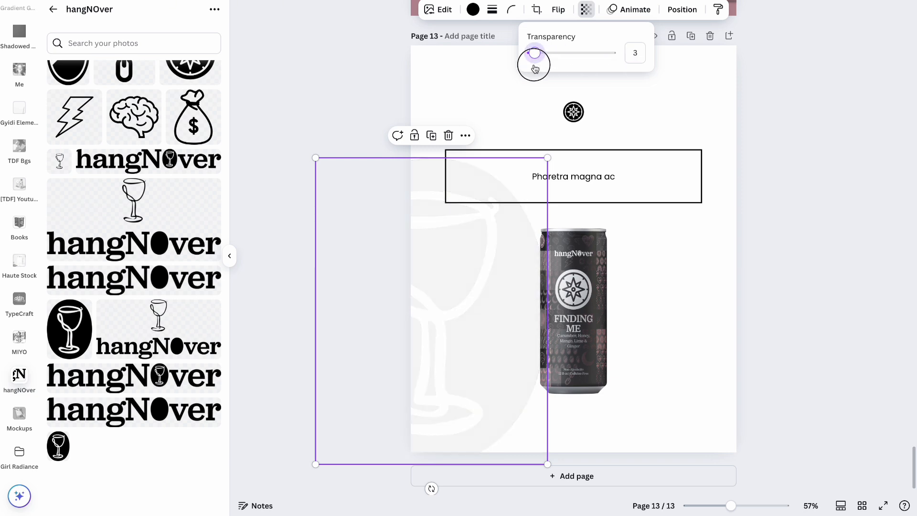
click(761, 95)
click(761, 96)
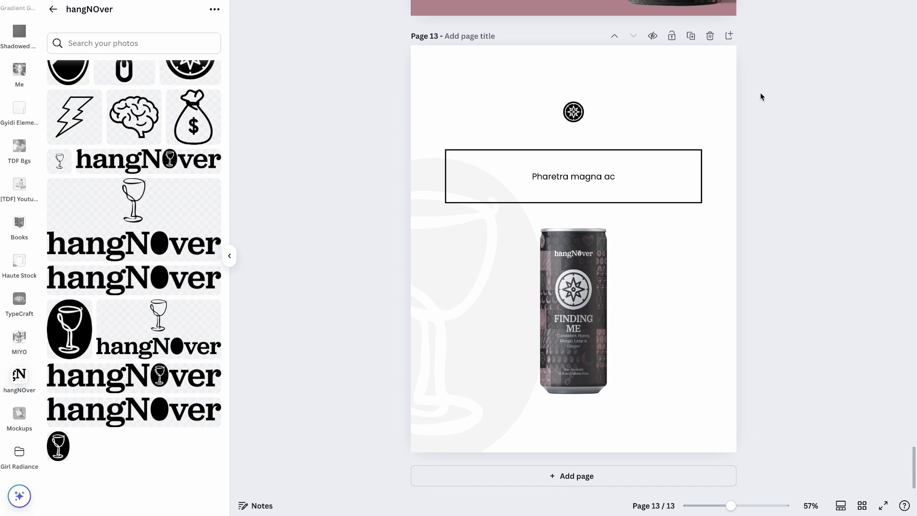
Lower the Finding Me can slightly and add the piNOt grigio bottle to its right with the bases aligned.
drag(579, 311, 578, 325)
click(644, 323)
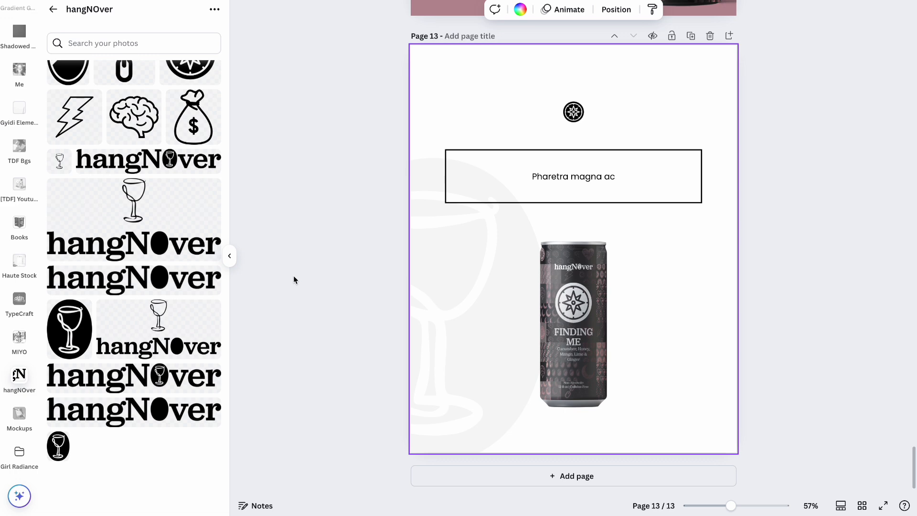
scroll(147, 267, up, 6)
scroll(147, 267, up, 5)
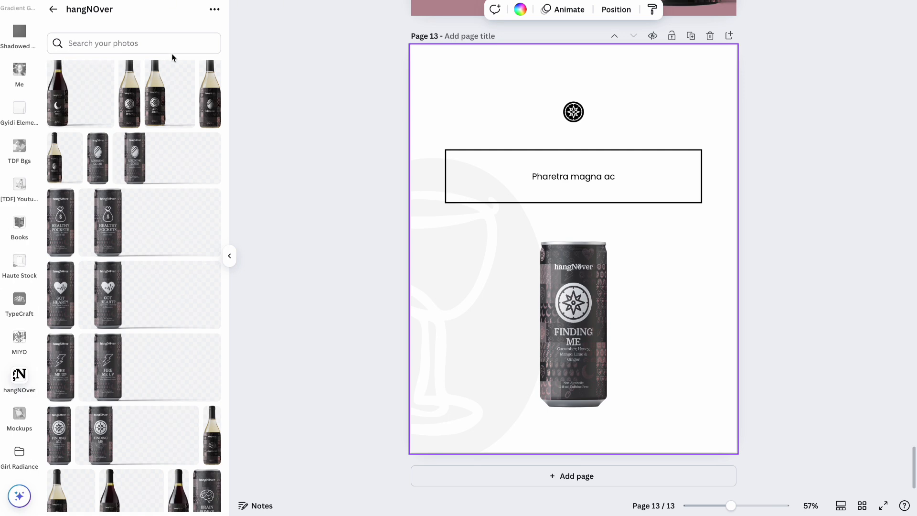
click(129, 112)
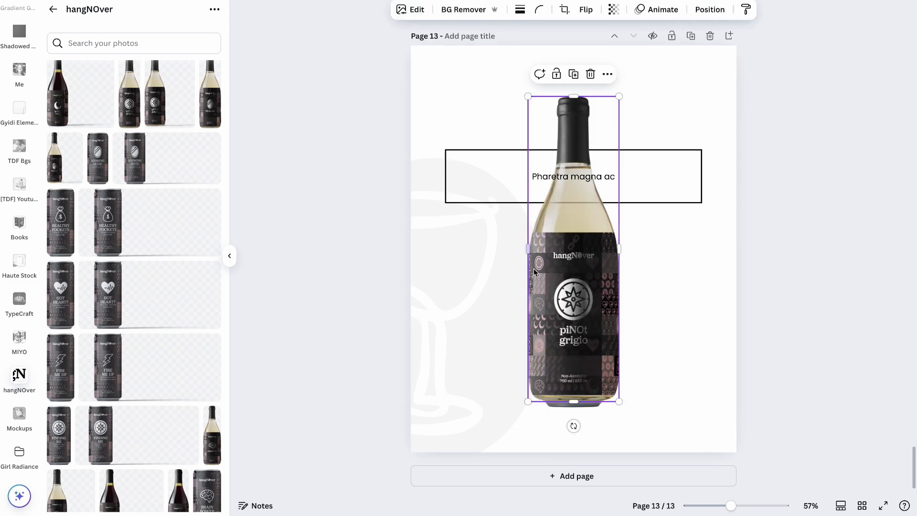
drag(563, 297, 645, 306)
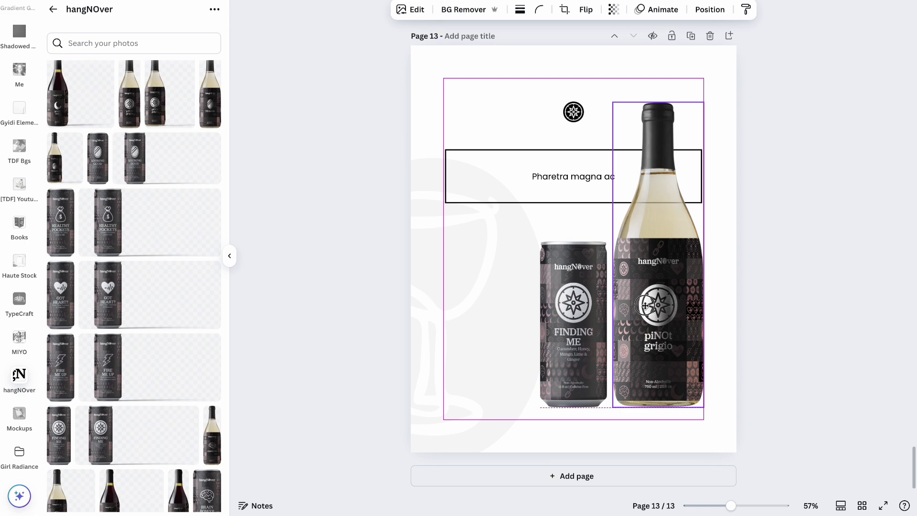
drag(645, 306, 645, 305)
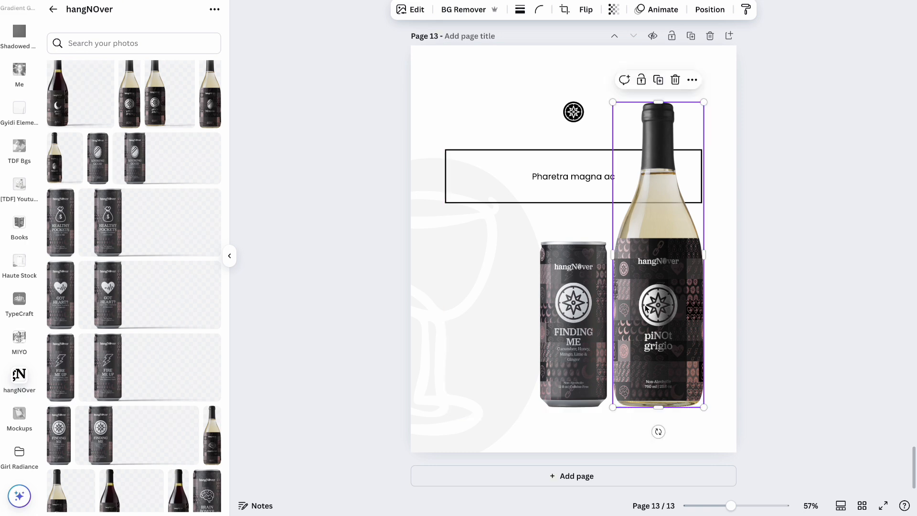
click(799, 265)
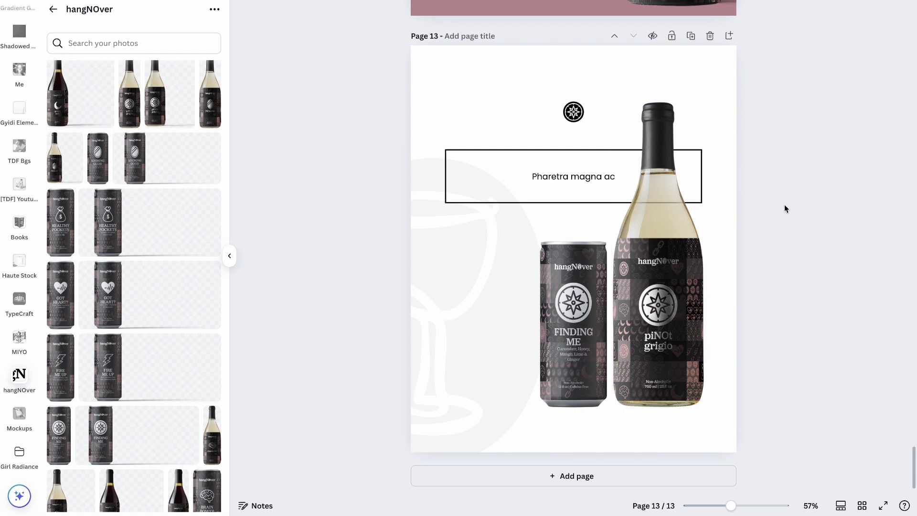
Duplicate page 13 as a variation and delete the piNOt grigio bottle from the original page 13.
click(662, 277)
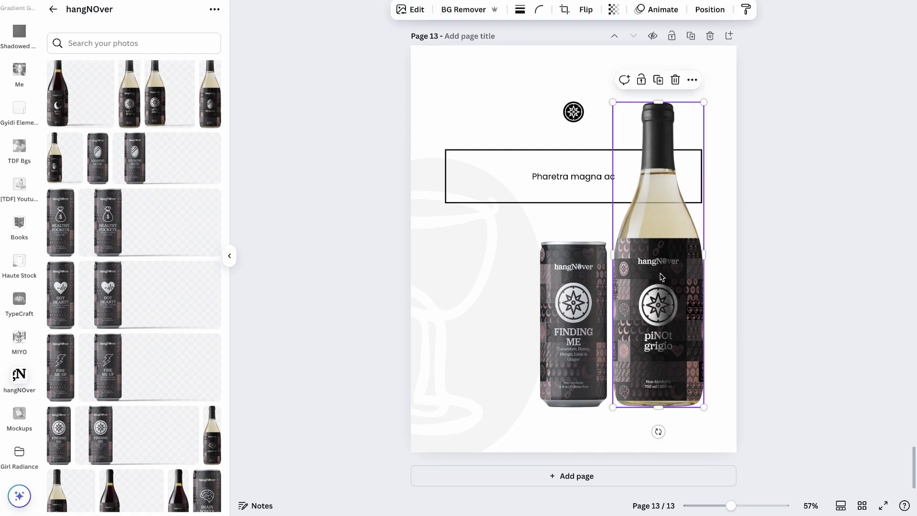
click(691, 36)
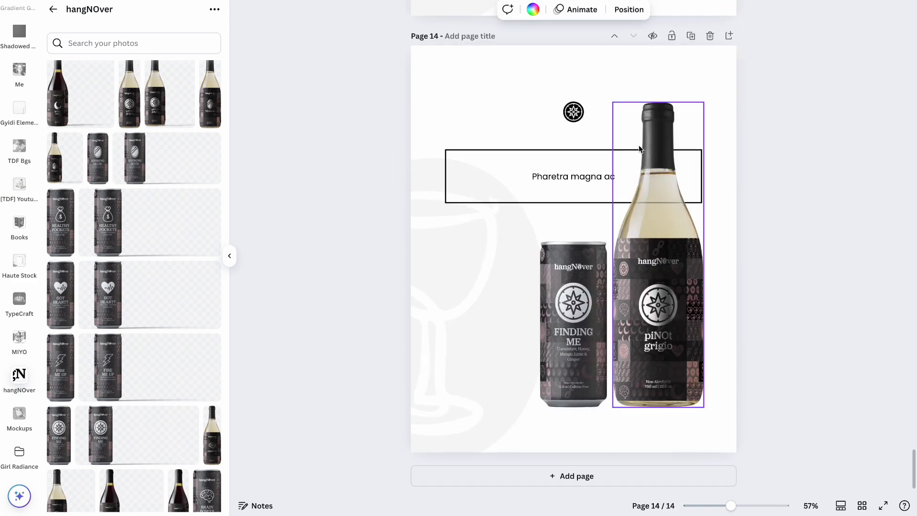
click(640, 143)
key(Delete)
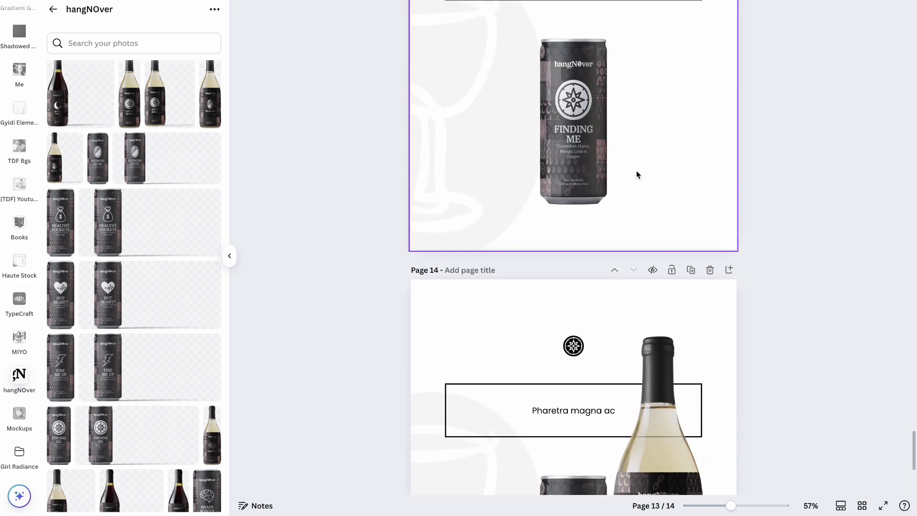
On page 14, tilt the Finding Me can clockwise, enlarge it and position it in the lower-left corner, running off the bottom edge.
scroll(637, 175, down, 3)
scroll(637, 174, down, 2)
click(571, 328)
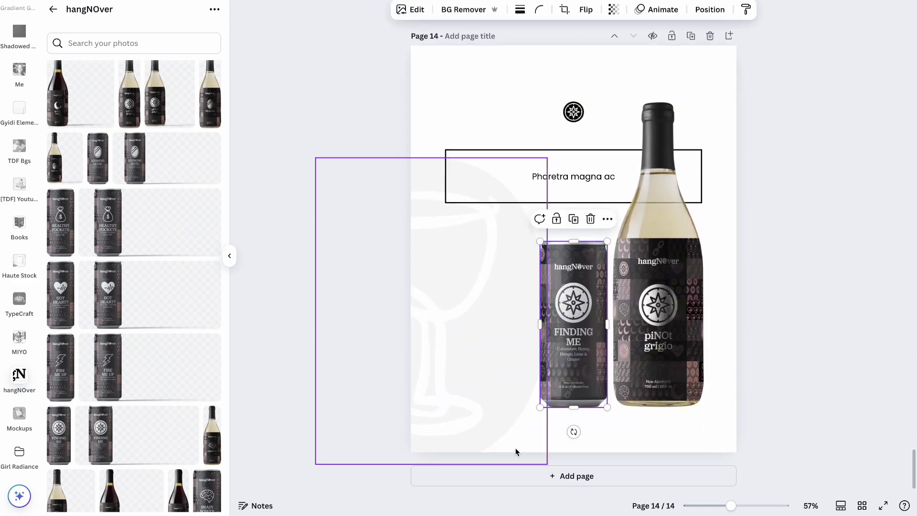
drag(573, 431, 549, 428)
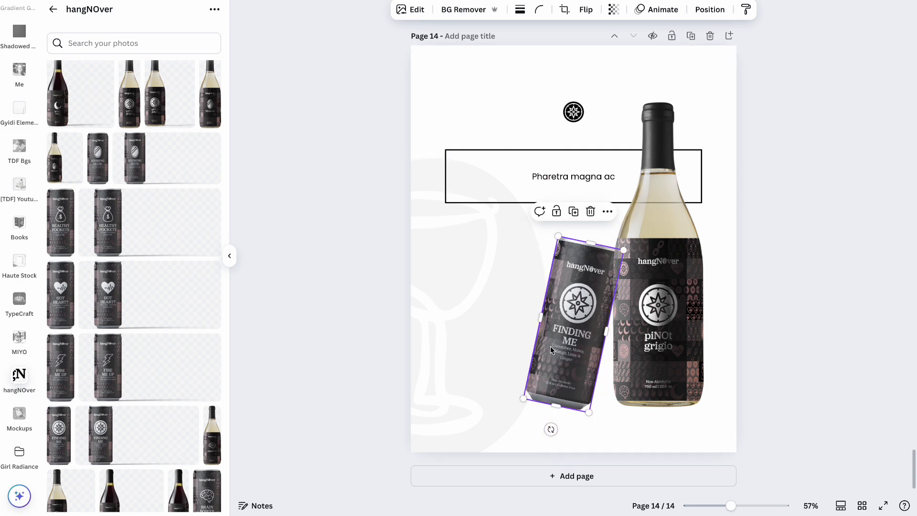
drag(572, 343, 422, 408)
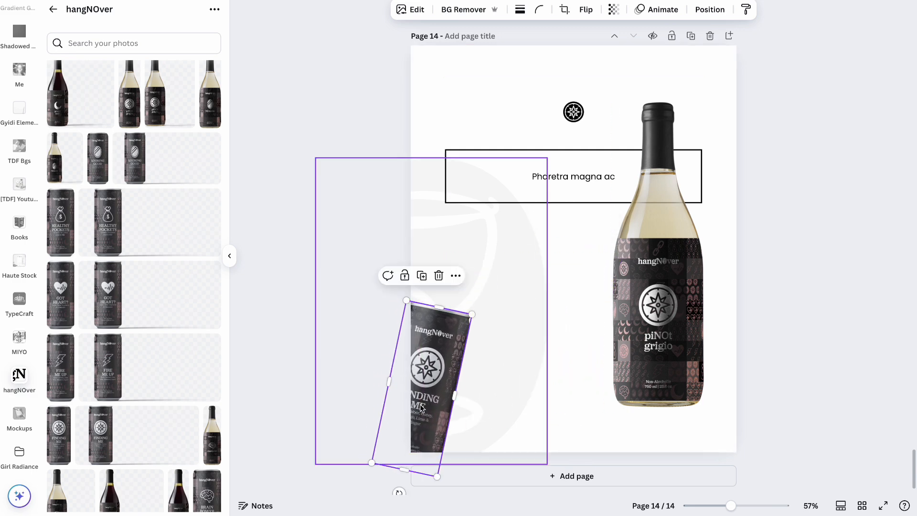
drag(474, 313, 512, 255)
drag(470, 332, 499, 333)
Tilt the piNOt grigio bottle about -10.9°, move it against the can and enlarge it until its base runs off the page bottom.
click(619, 329)
drag(657, 432, 693, 445)
drag(660, 293, 547, 280)
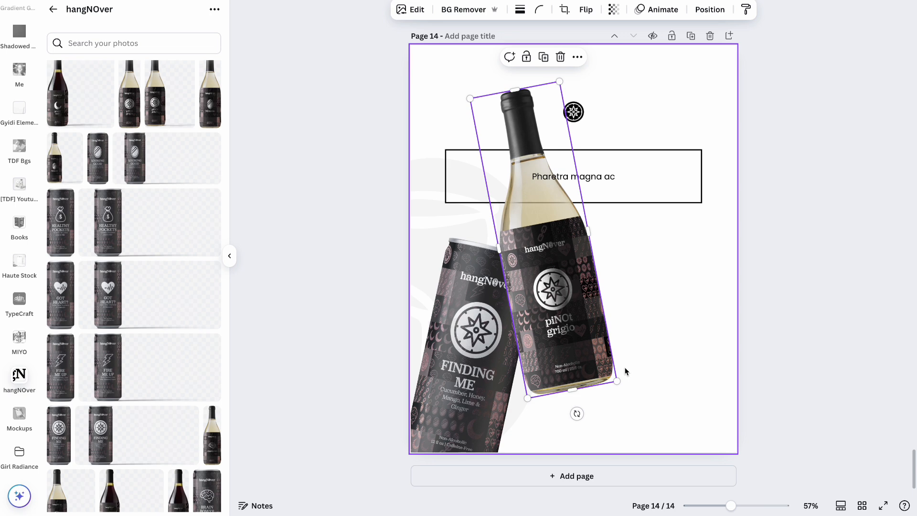
drag(616, 380, 667, 478)
drag(573, 438, 571, 414)
Layer the bottle behind the can but above the watermark, and bring the outlined frame and its text to the front.
click(699, 16)
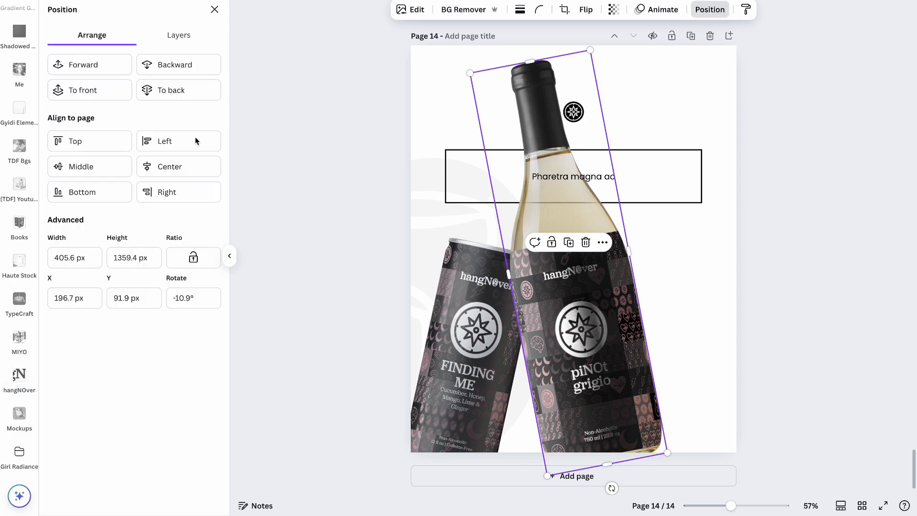
click(162, 90)
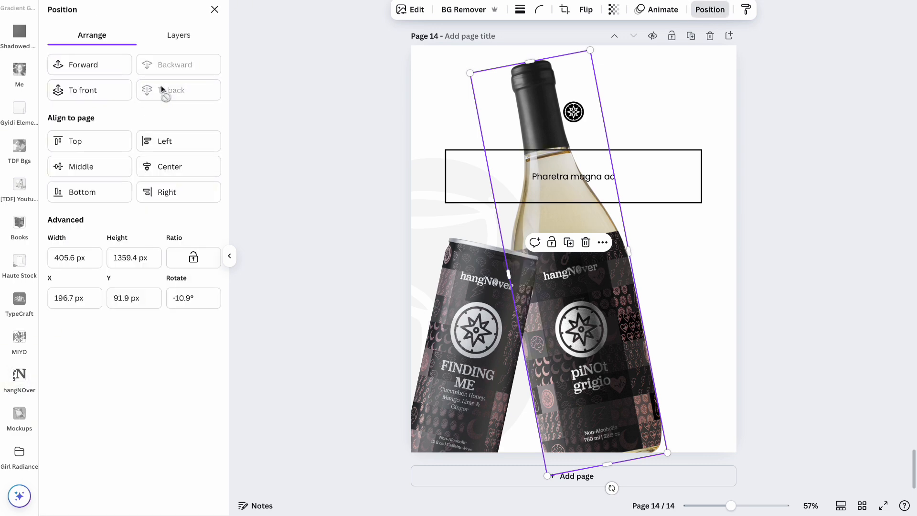
click(98, 67)
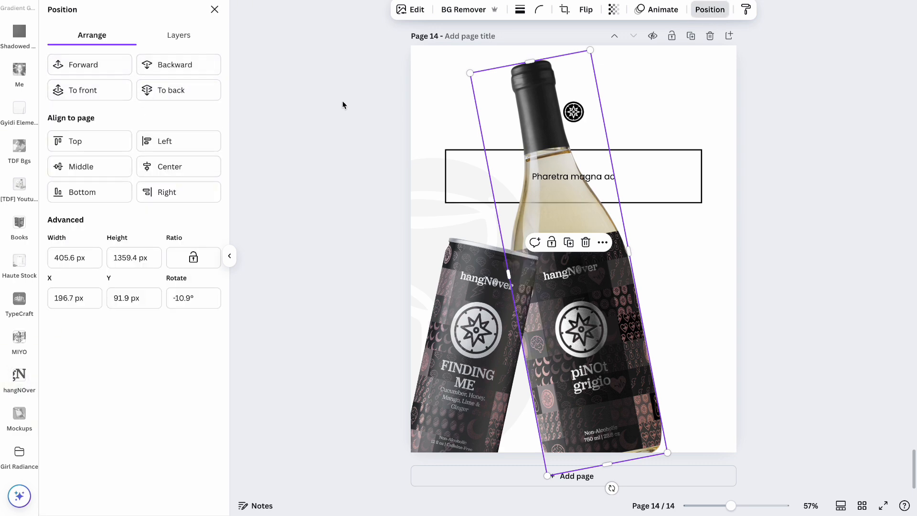
click(663, 193)
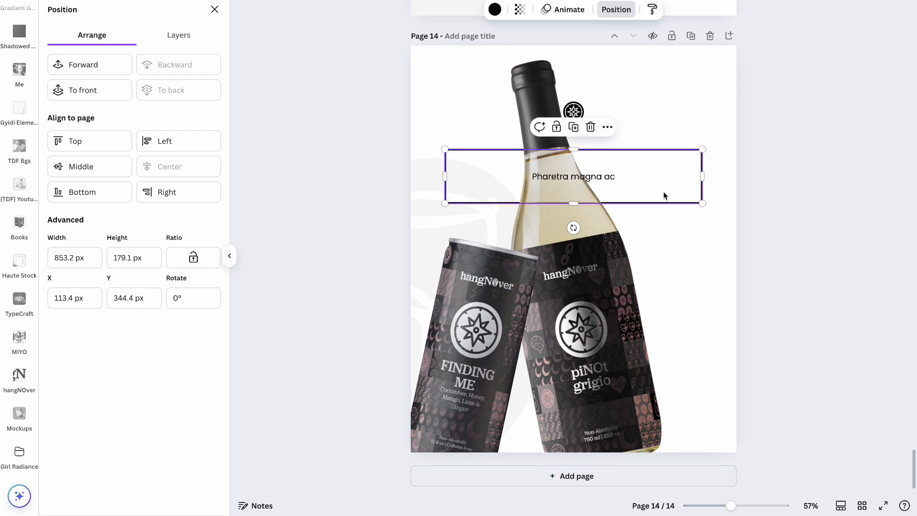
shift+click(617, 178)
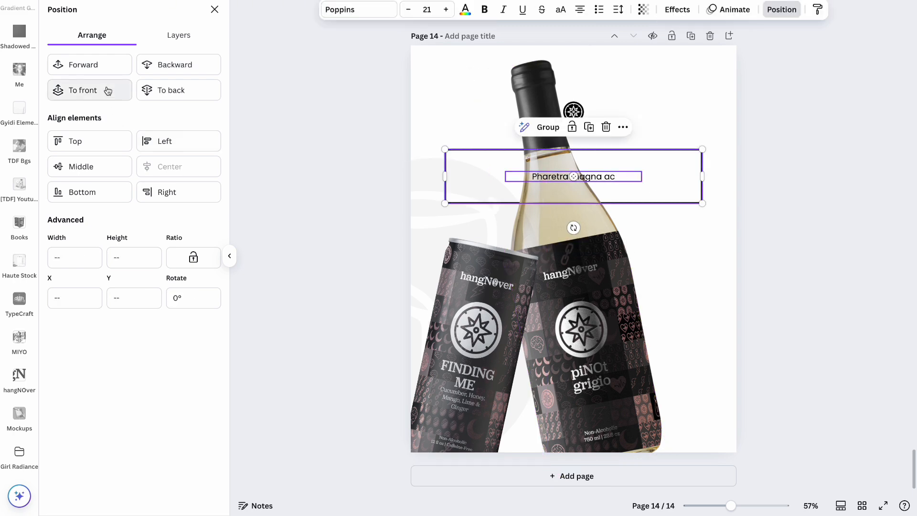
click(786, 183)
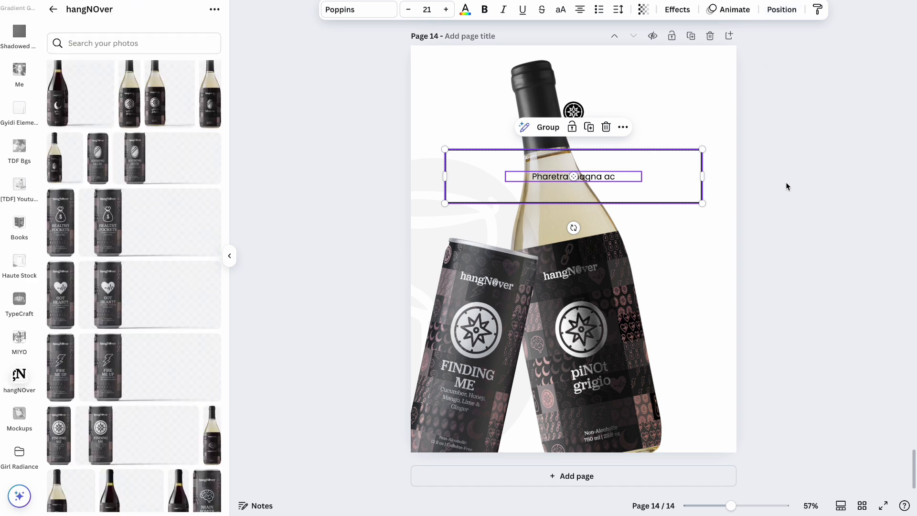
click(786, 183)
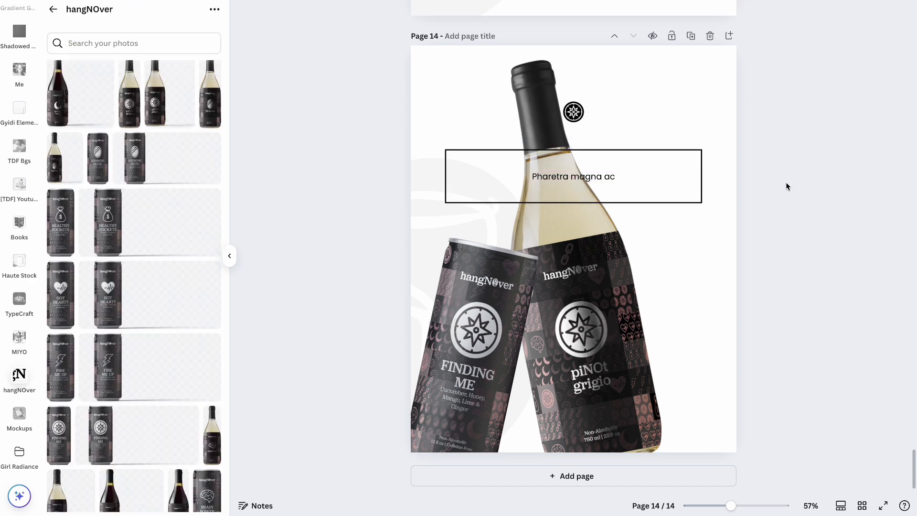
Right-align the "Pharetra magna ac" text and shift it to the right end of its frame, clear of the bottle.
click(594, 180)
click(578, 11)
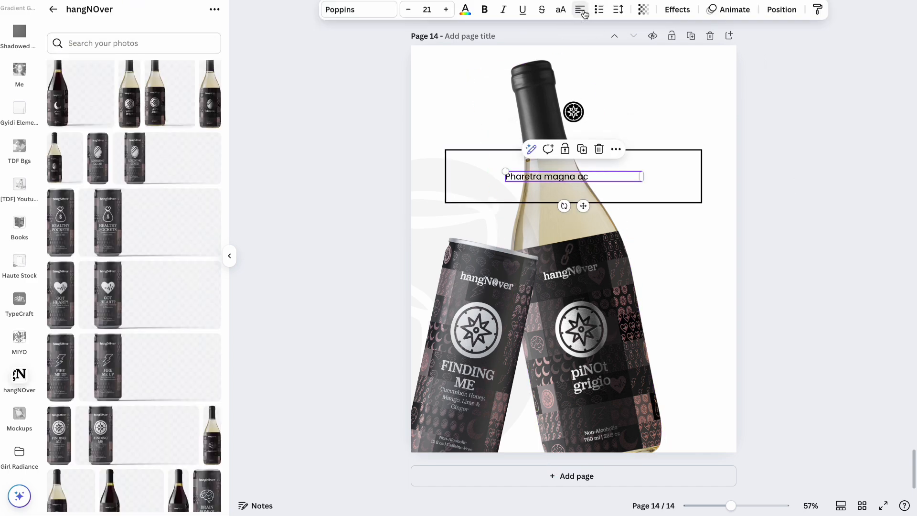
click(579, 11)
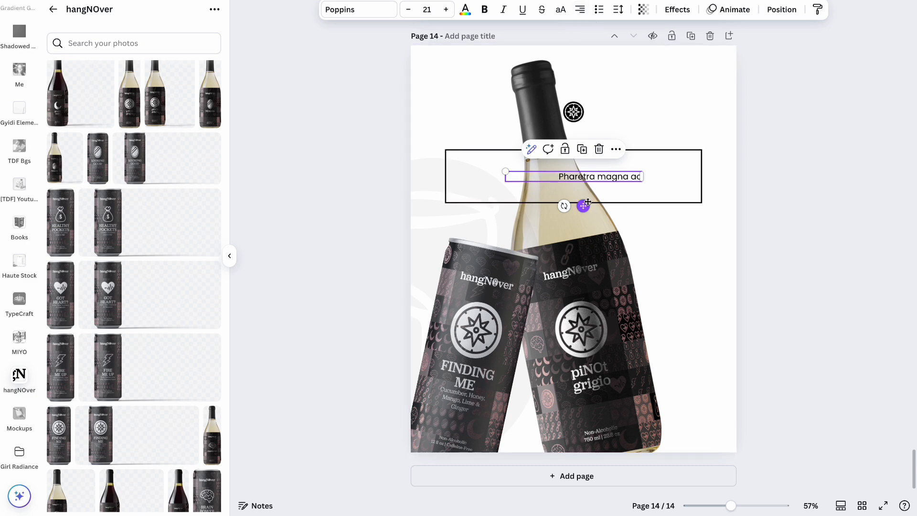
click(583, 202)
click(617, 181)
drag(583, 202, 631, 204)
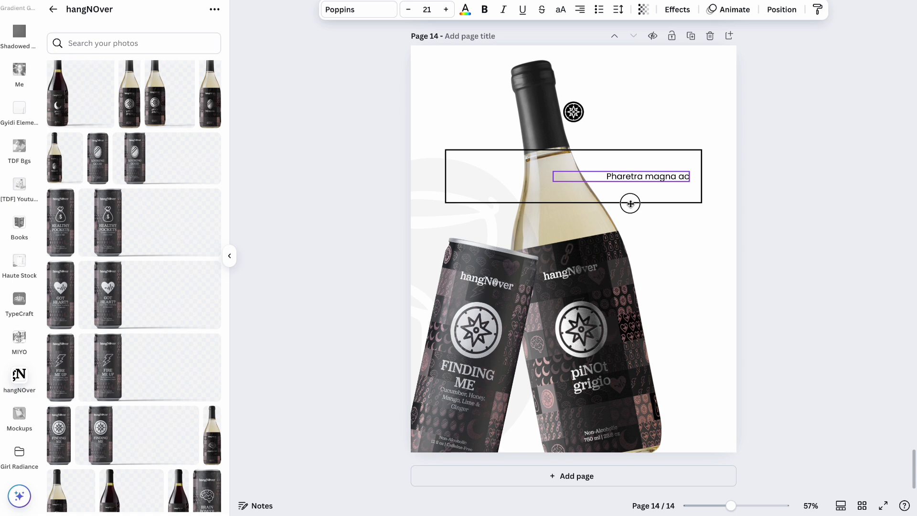
click(776, 188)
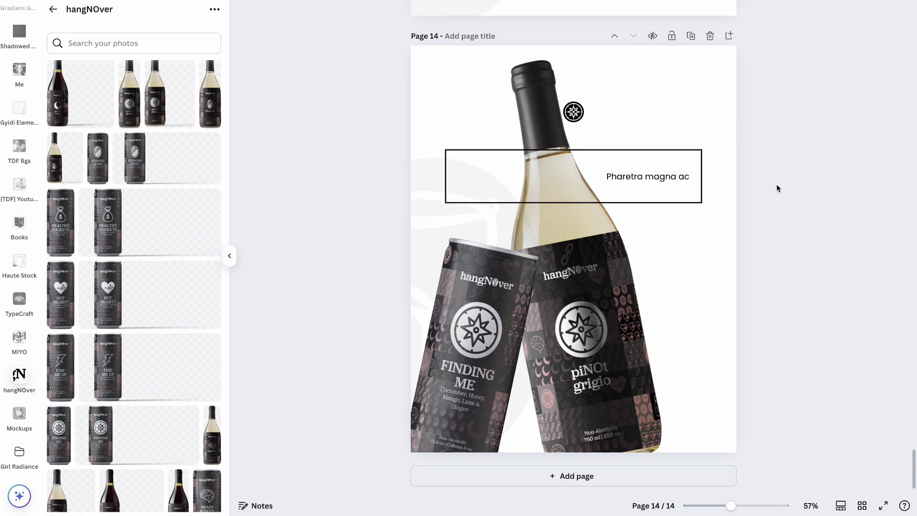
Try to narrow the outlined frame from its left side to the bottle neck, and undo the resize.
click(445, 175)
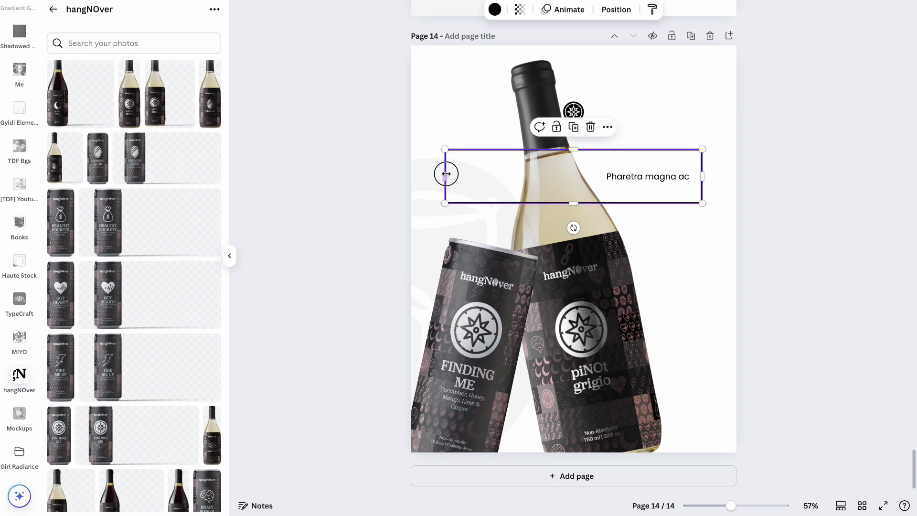
drag(445, 177, 566, 197)
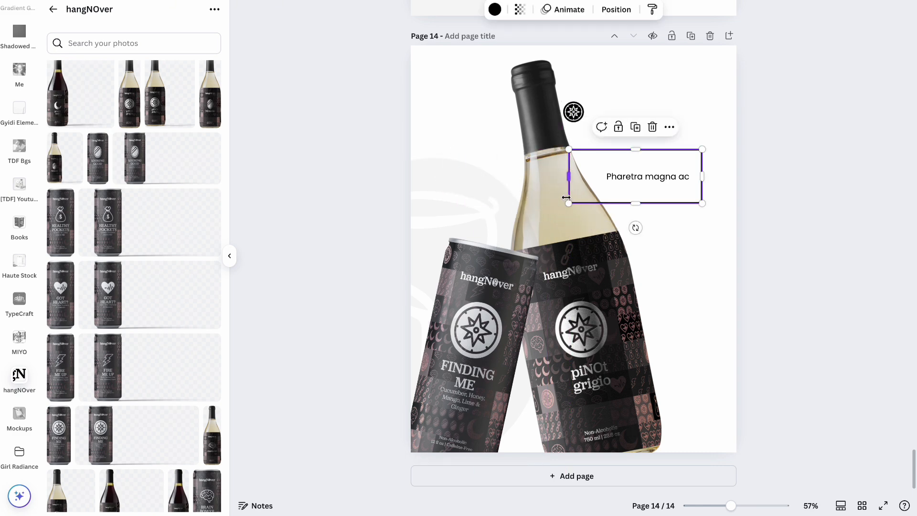
click(810, 139)
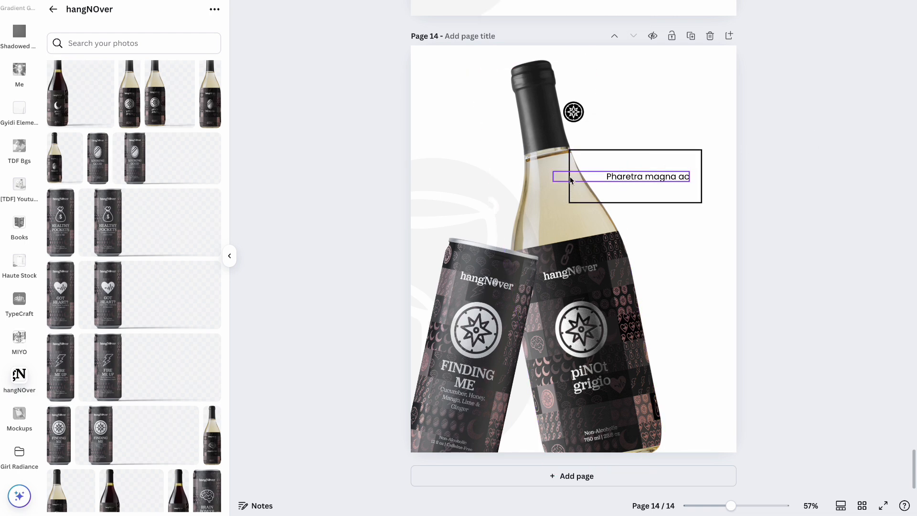
click(573, 196)
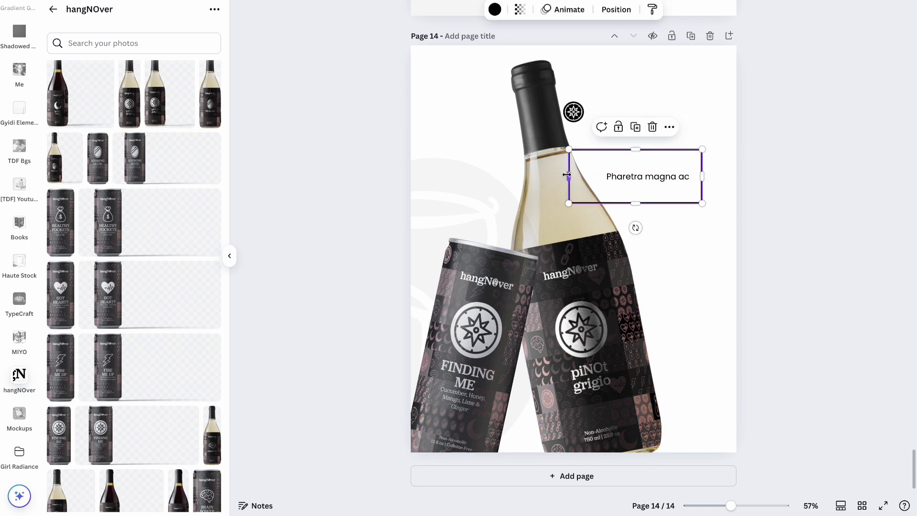
key(ctrl+z)
click(828, 128)
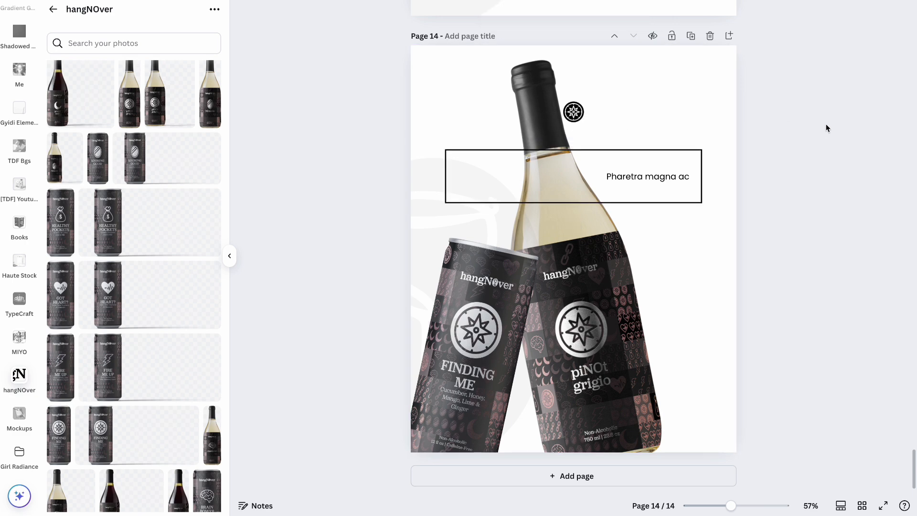
Move the round compass icon to the right of the bottle neck, above the right end of the frame.
drag(574, 115, 674, 103)
click(798, 117)
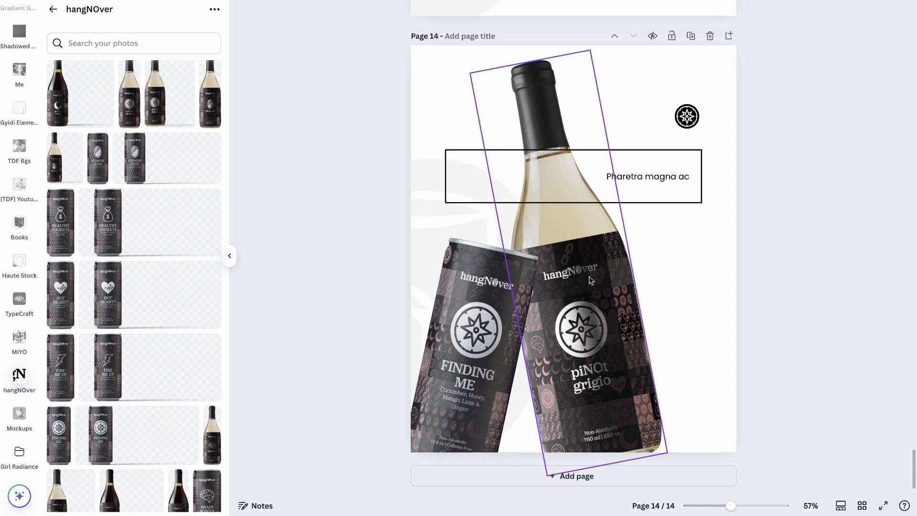
click(764, 243)
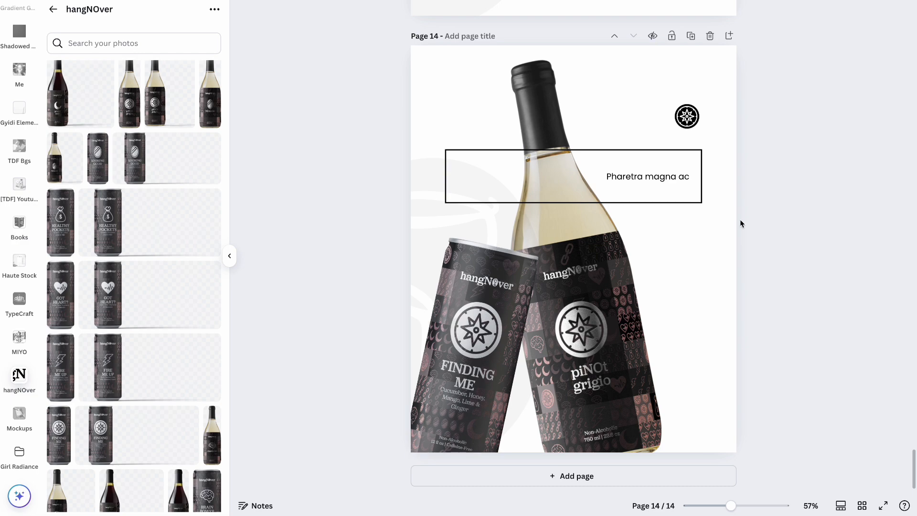
Duplicate page 14, delete the outlined frame on the copy and move the text up and right, below the compass icon.
click(691, 36)
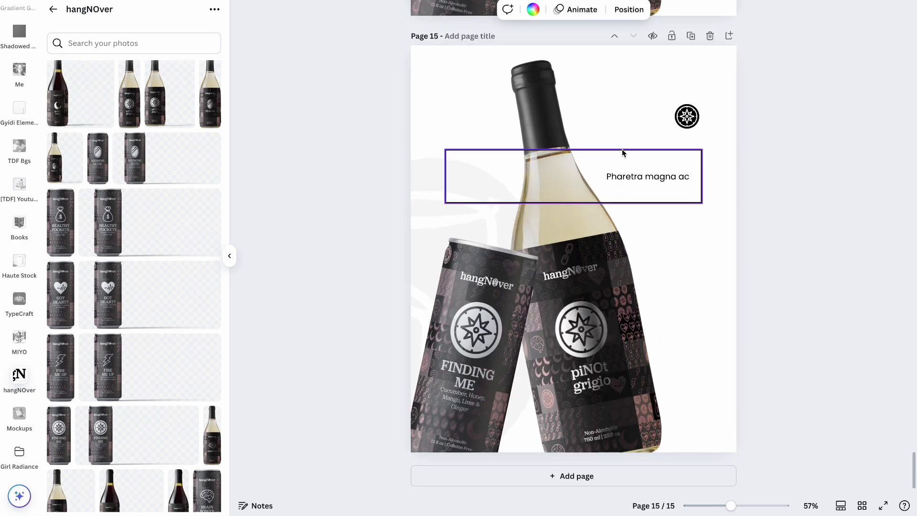
click(621, 149)
key(Delete)
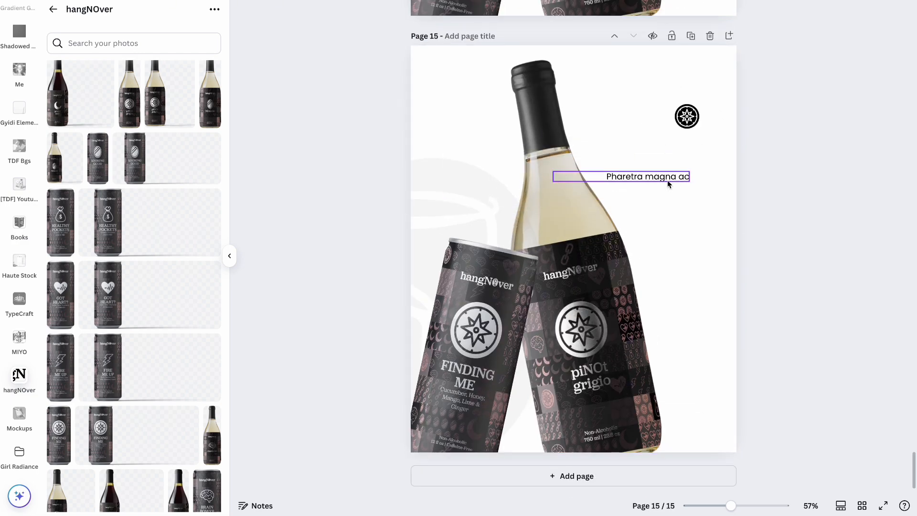
drag(667, 175, 678, 163)
click(781, 157)
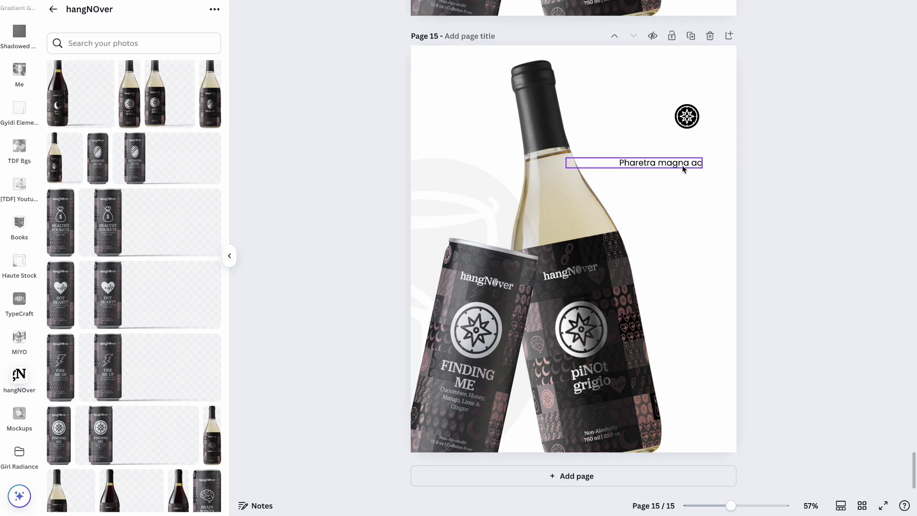
Repeat "Pharetra magna ac" two more times in page 15's text box and narrow the box so the text wraps into three lines.
click(674, 164)
double_click(673, 163)
key(ctrl+c)
key(Right)
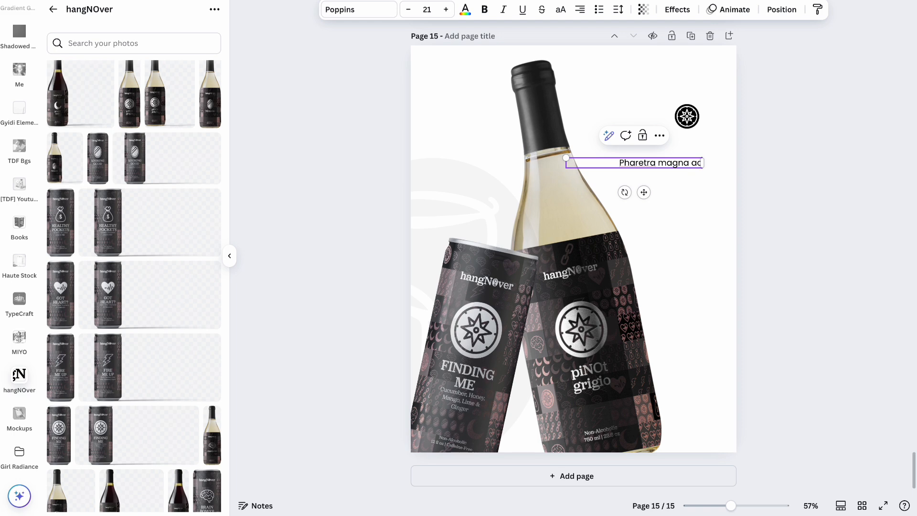
key(ctrl+v)
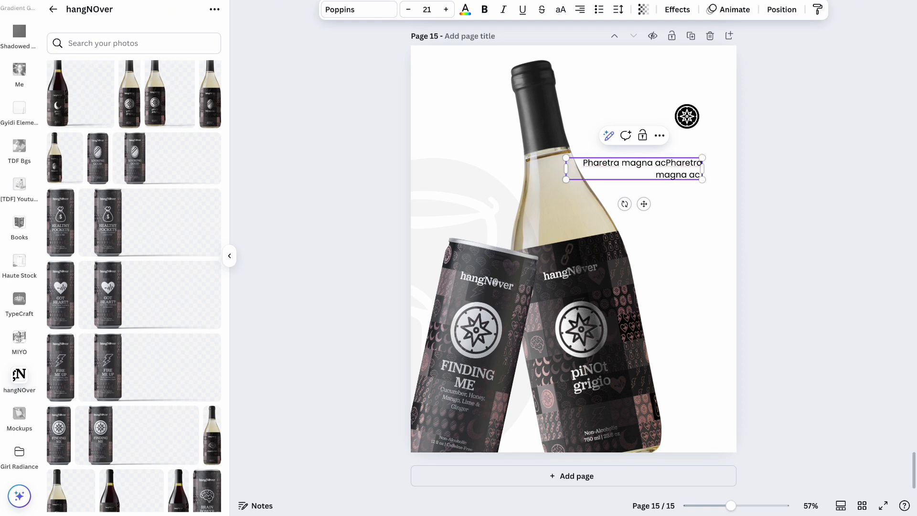
key(ctrl+v)
click(823, 131)
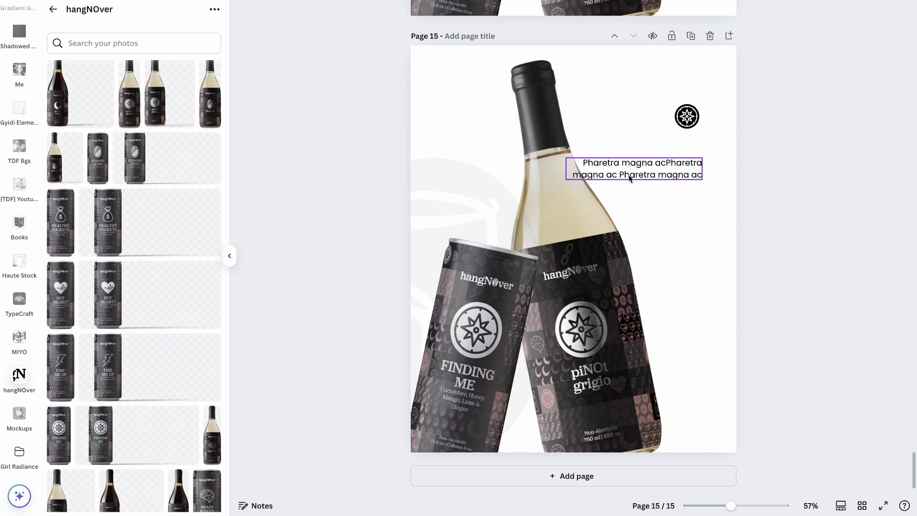
click(591, 175)
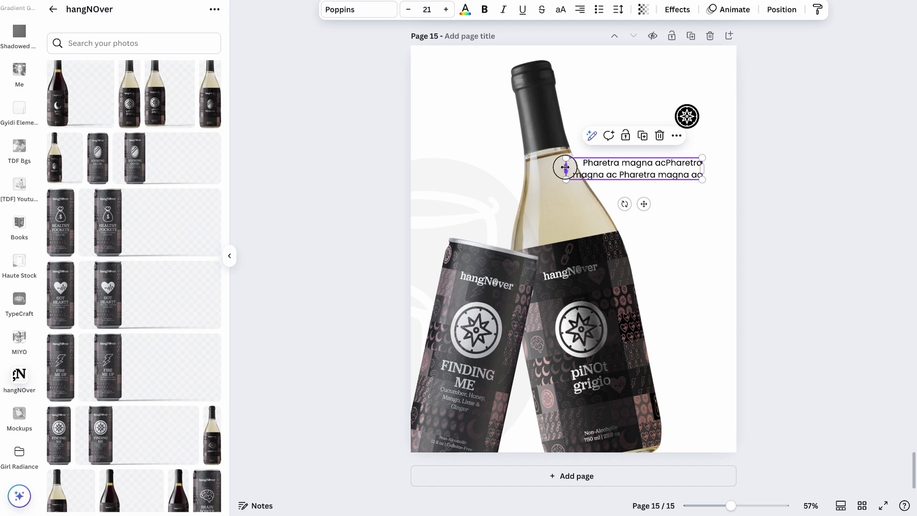
drag(567, 168, 592, 171)
click(792, 170)
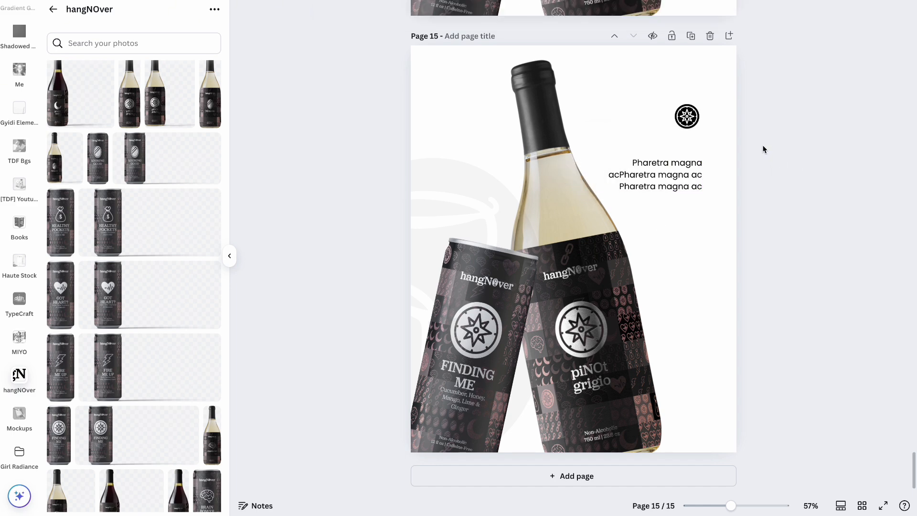
Duplicate page 13 with the single Finding Me can and the wine glass watermark.
scroll(763, 148, up, 10)
scroll(763, 149, up, 10)
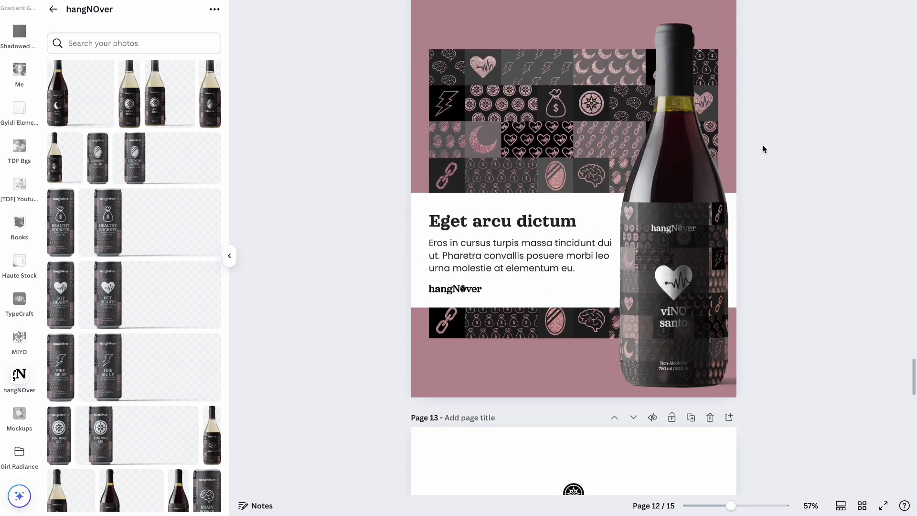
scroll(763, 149, down, 6)
scroll(763, 149, up, 1)
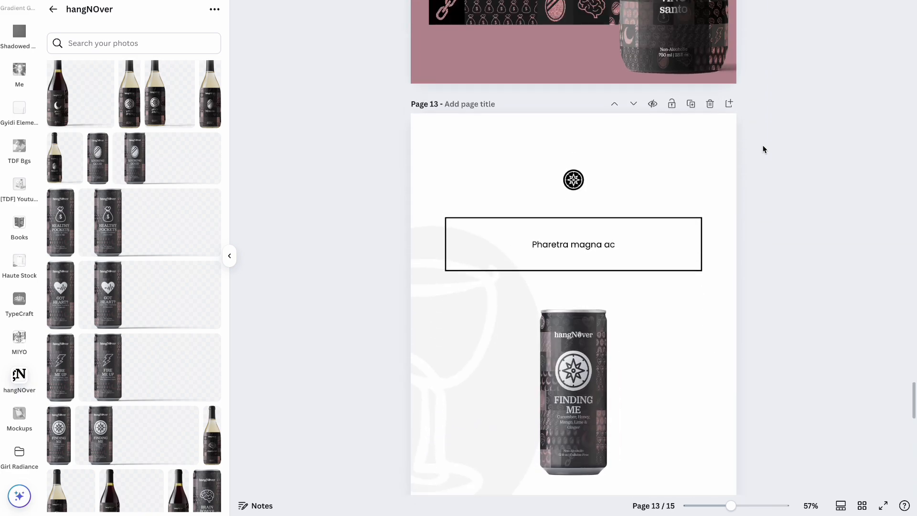
click(691, 104)
Reset page 13 to the original Minimalist Social Media Pack template with the outlined "PHARETRA MAGNA AC" text frame.
scroll(692, 102, up, 5)
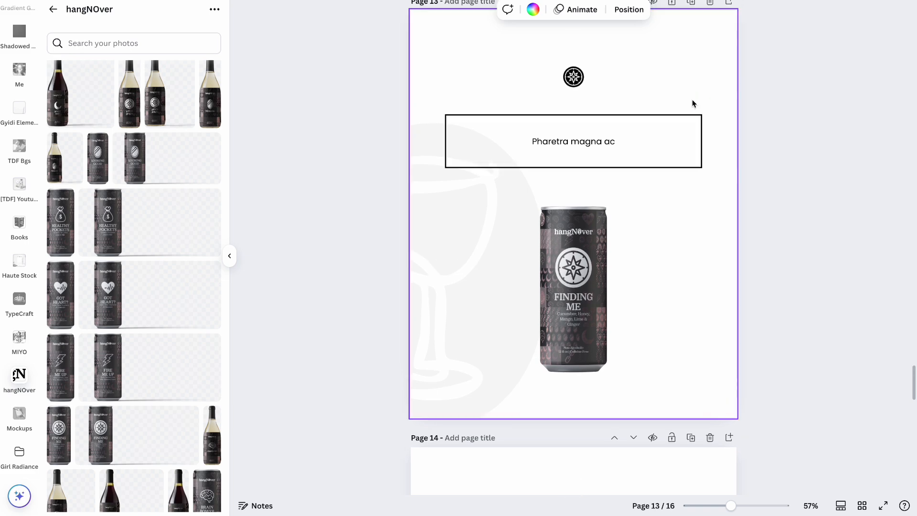
scroll(19, 200, up, 5)
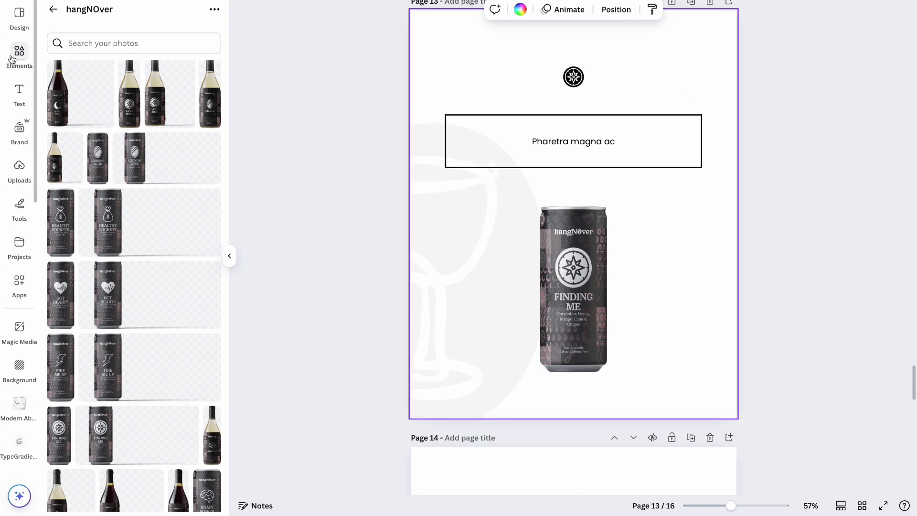
click(19, 250)
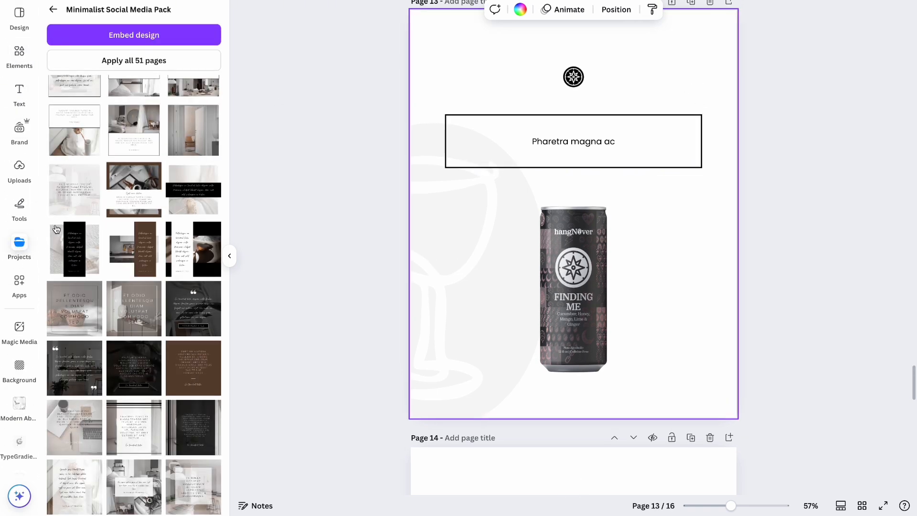
scroll(127, 246, up, 4)
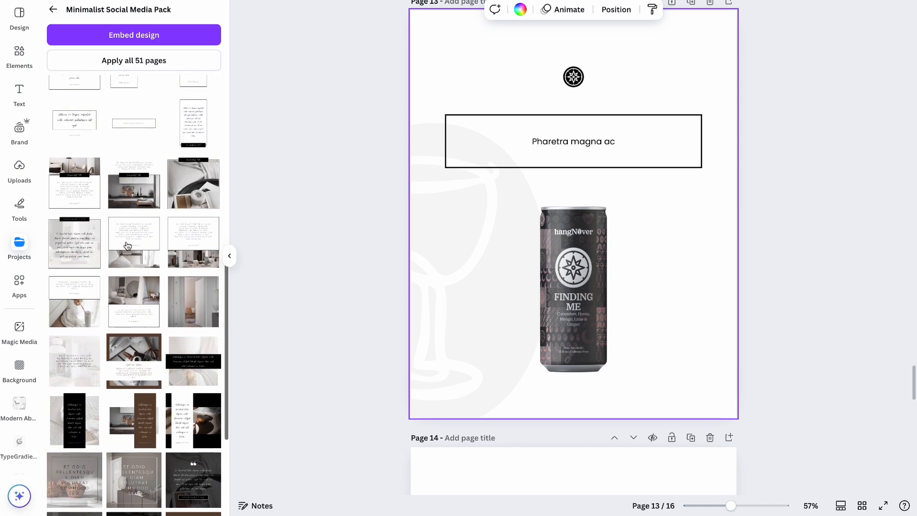
click(135, 140)
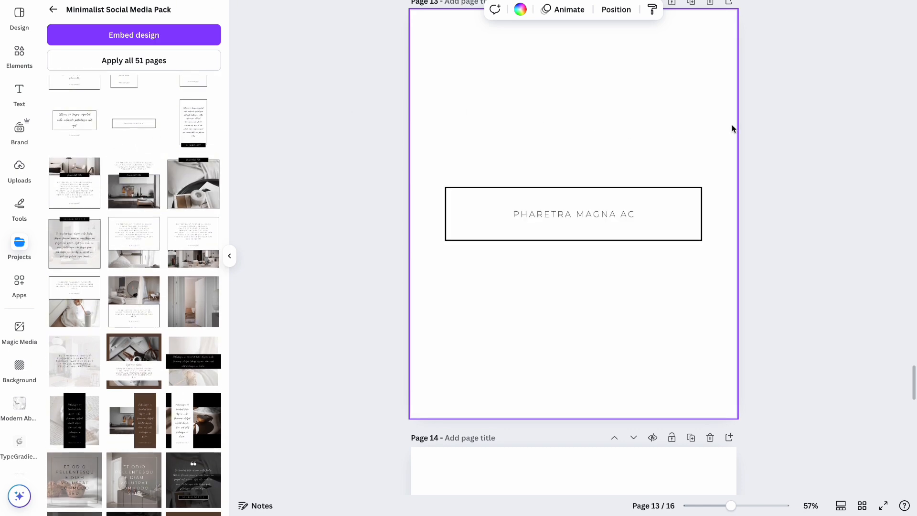
click(774, 129)
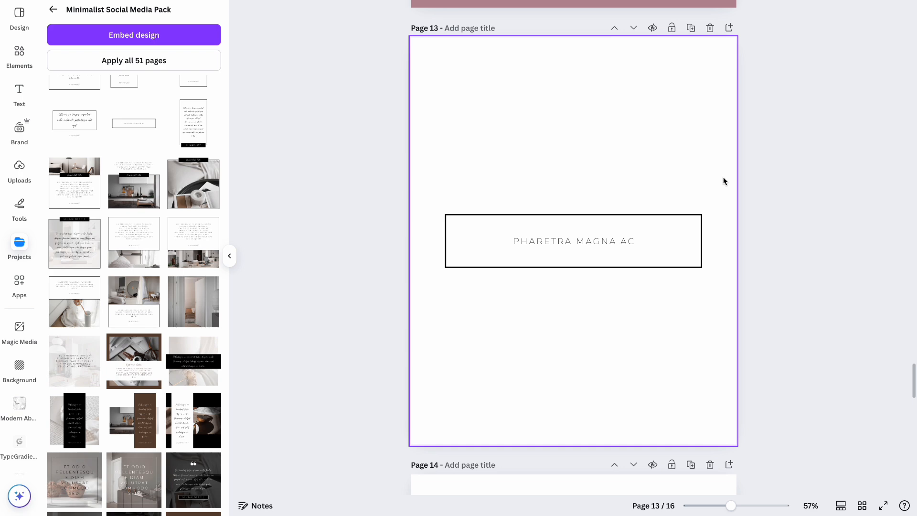
Review the layout variations on pages 14 to 16 against the original template on page 13.
scroll(723, 180, down, 8)
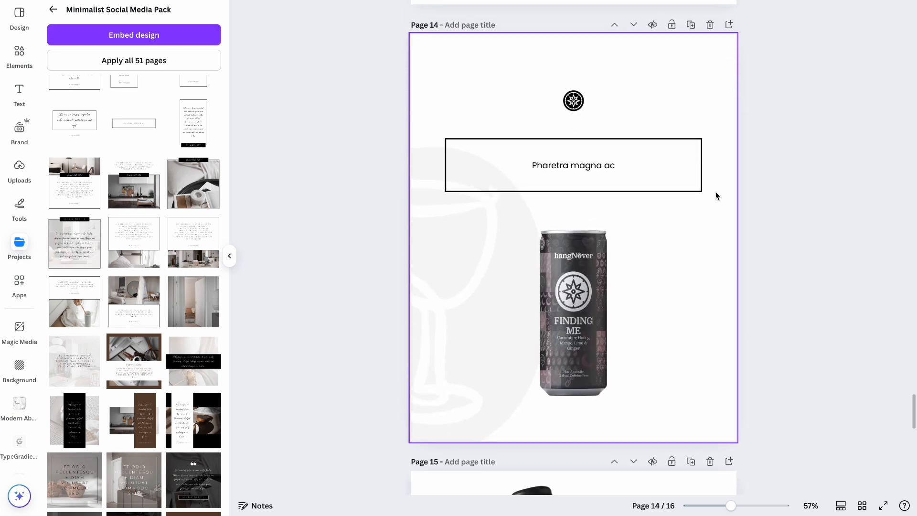
scroll(715, 193, down, 5)
scroll(715, 195, down, 15)
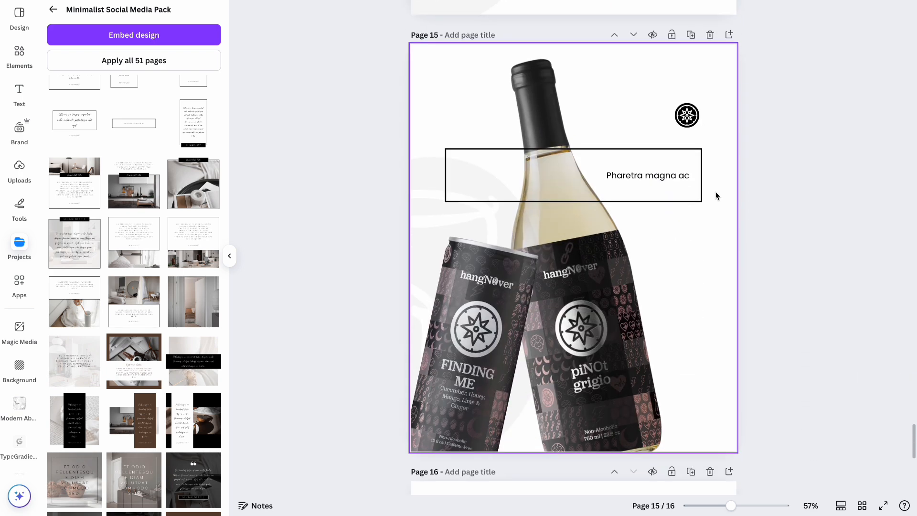
scroll(715, 191, down, 1)
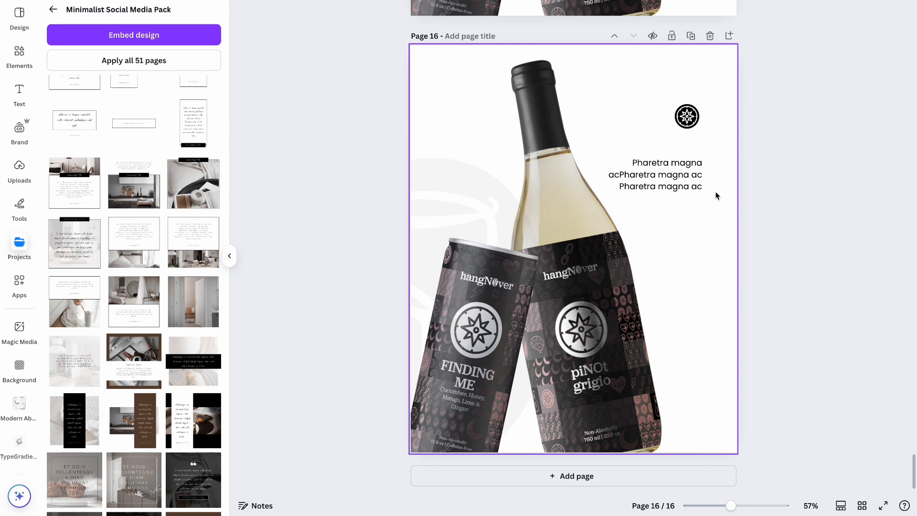